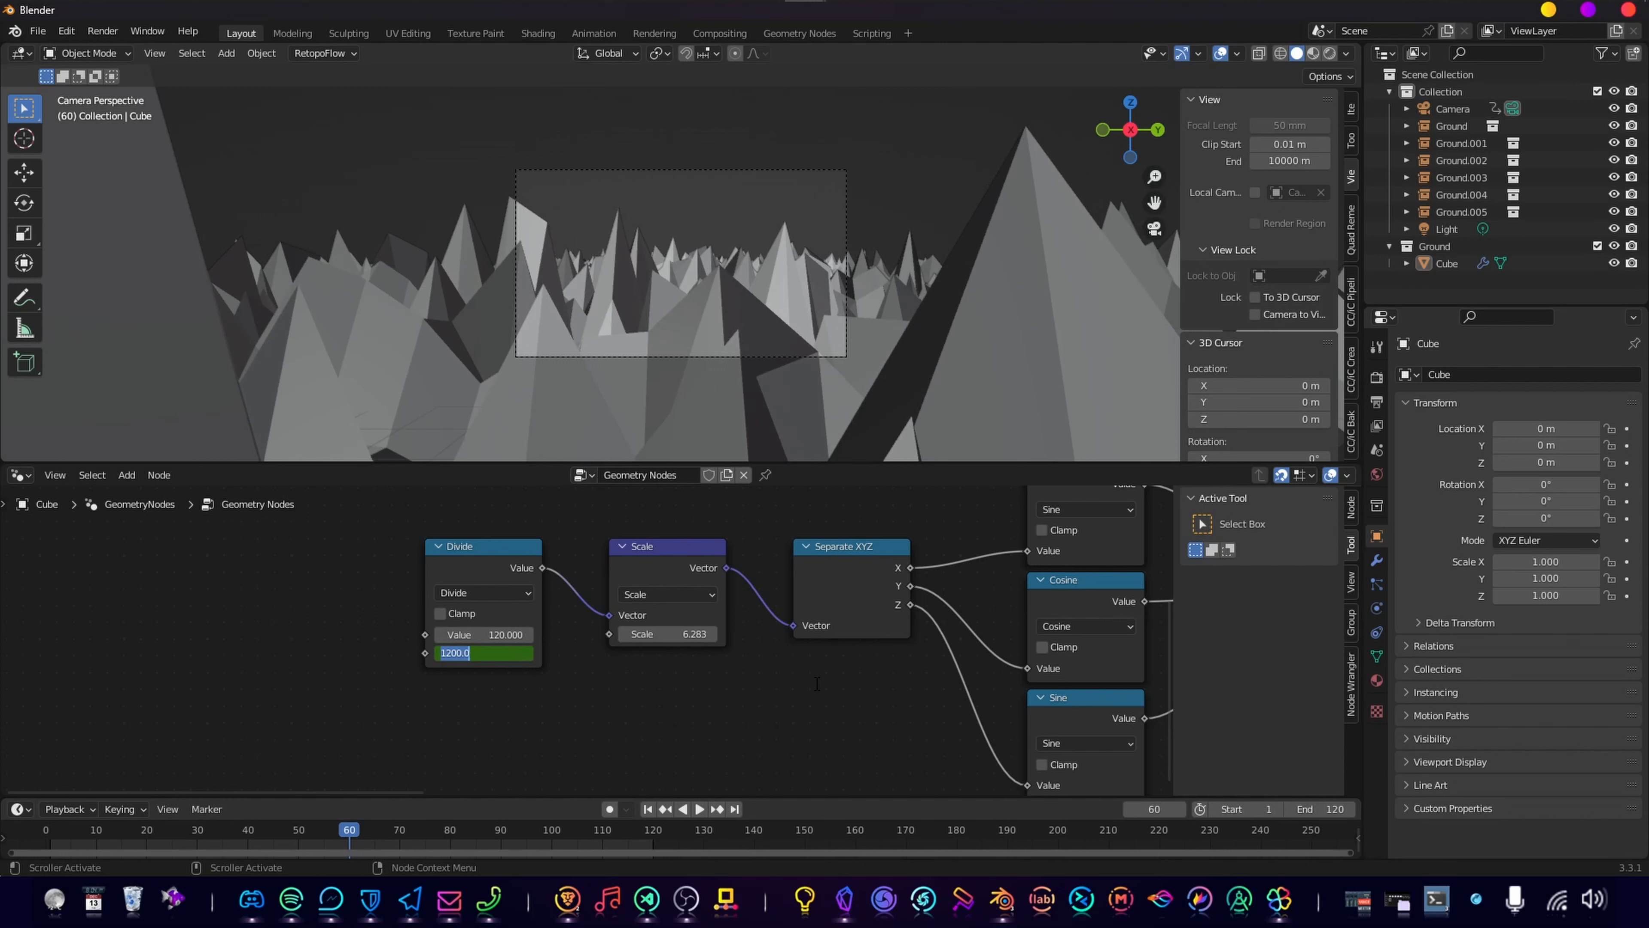
# Step: Set the Divide node's animated second value to 2400 at frame 60
pyautogui.press('Return')
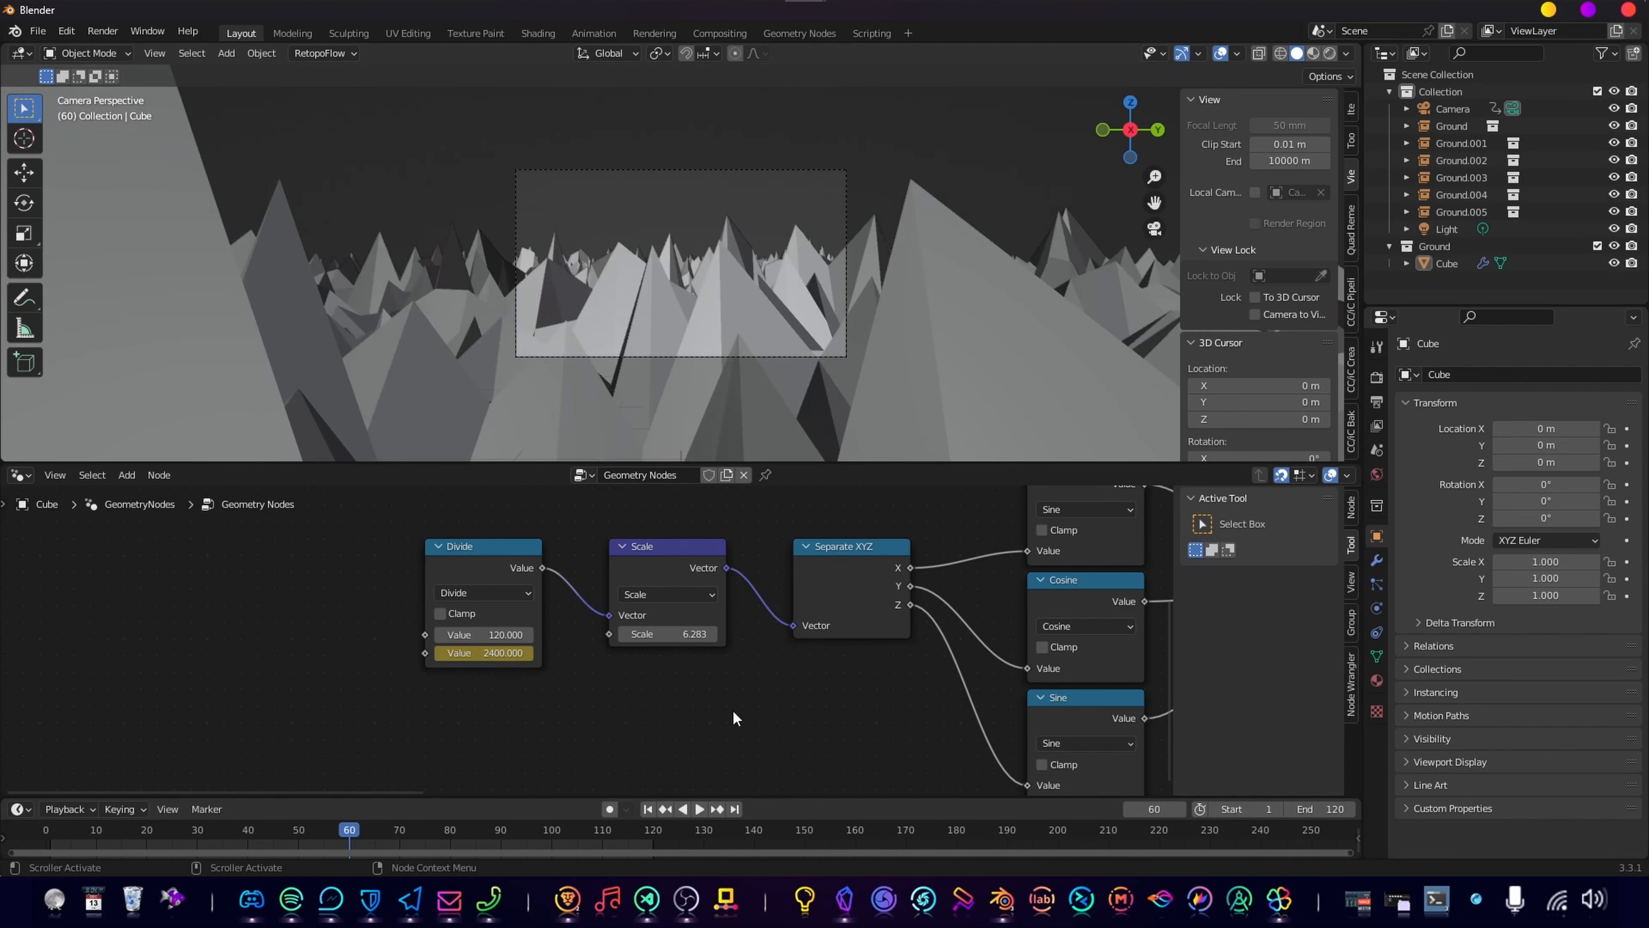
# Step: Compare the terrain at the start frame, frame 120 and frame 121, and play the animation to check the loop
pyautogui.hotkey('shift', 'Right')
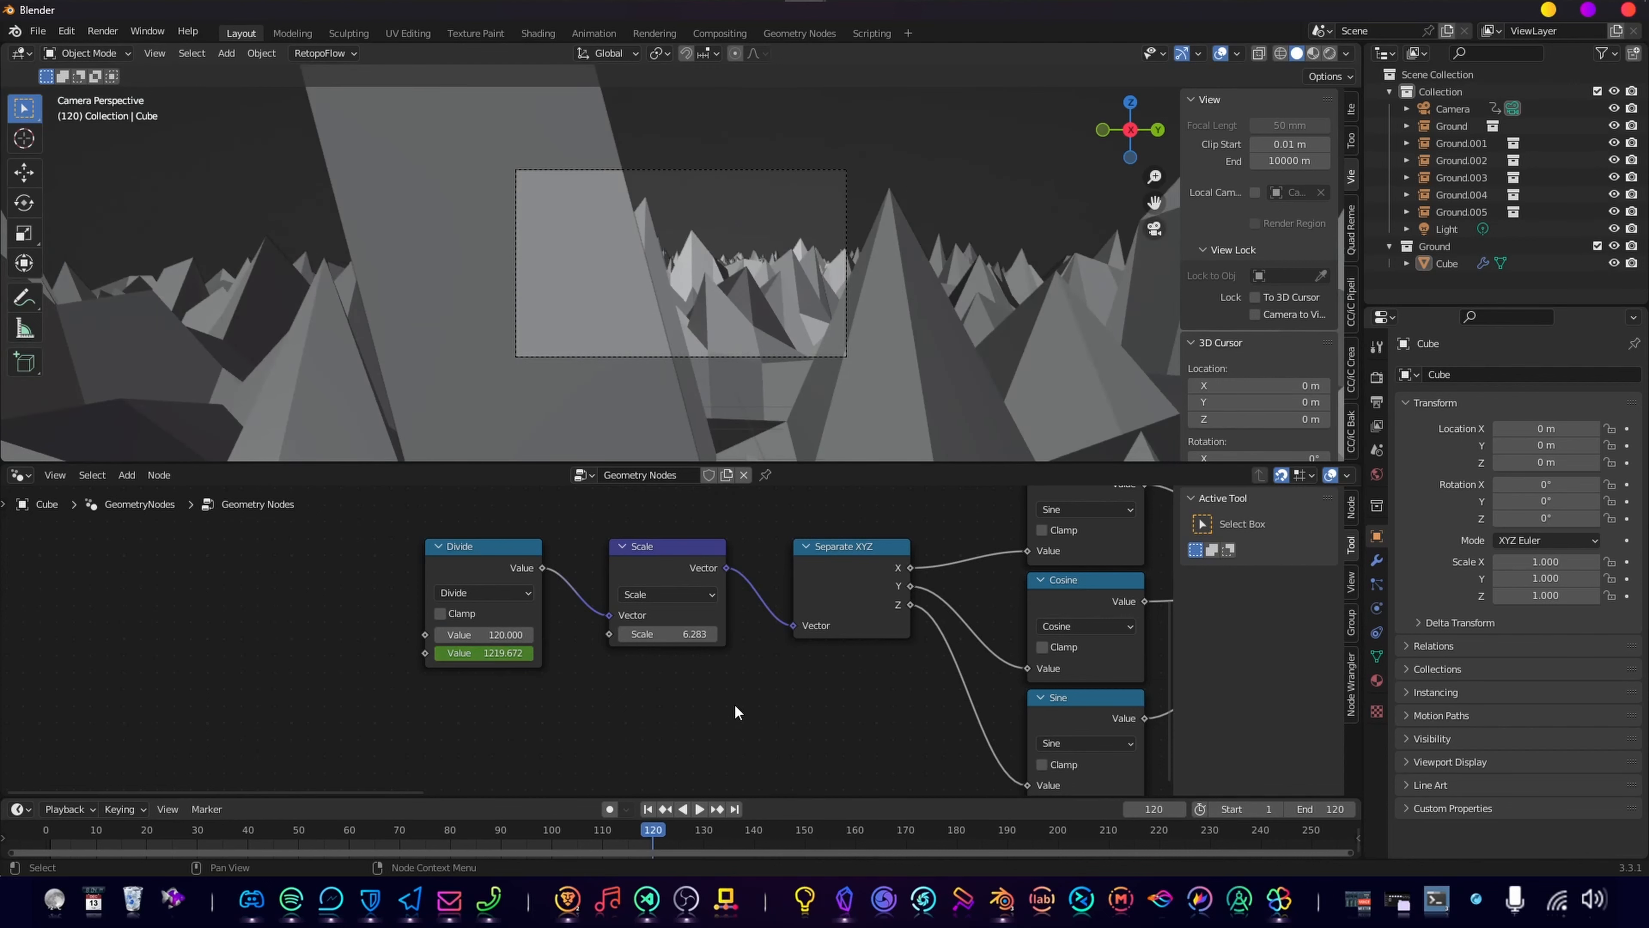
pyautogui.press('Right')
pyautogui.hotkey('shift', 'Left')
pyautogui.hotkey('shift', 'Right')
pyautogui.press('Right')
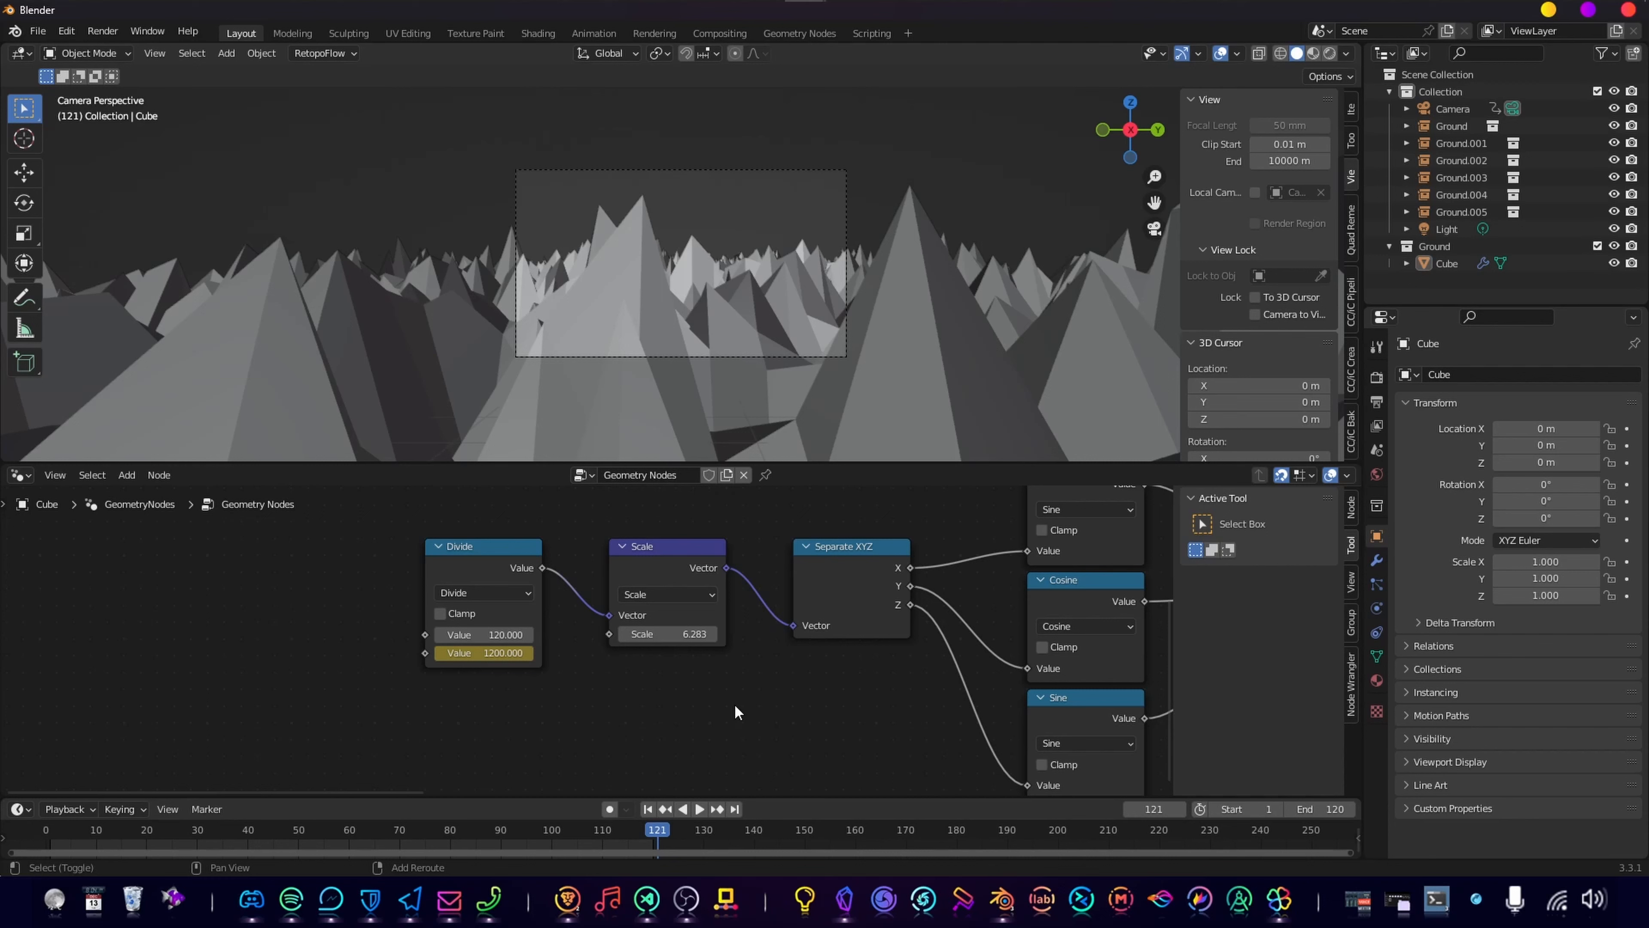
pyautogui.hotkey('shift', 'Left')
pyautogui.hotkey('shift', 'Right')
pyautogui.press('Right')
pyautogui.hotkey('shift', 'Left')
pyautogui.press('space')
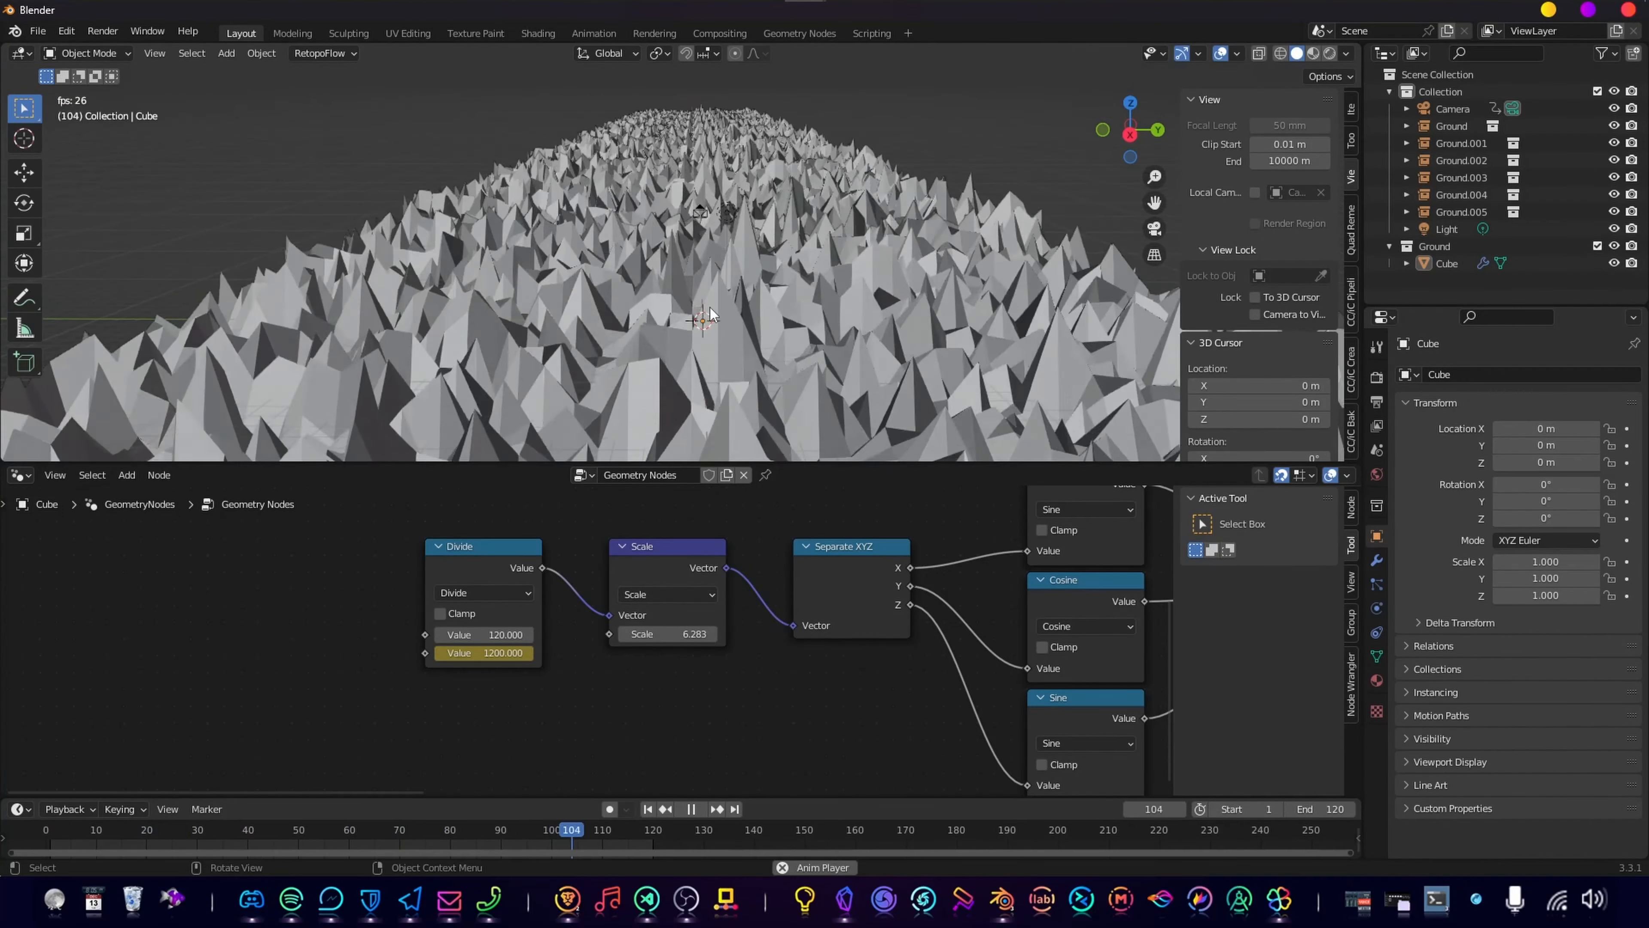
# Step: Enclose the node chain from Divide through the Combine XYZ feeding Set Position's Offset in a frame
pyautogui.scroll(-8, 866, 584)
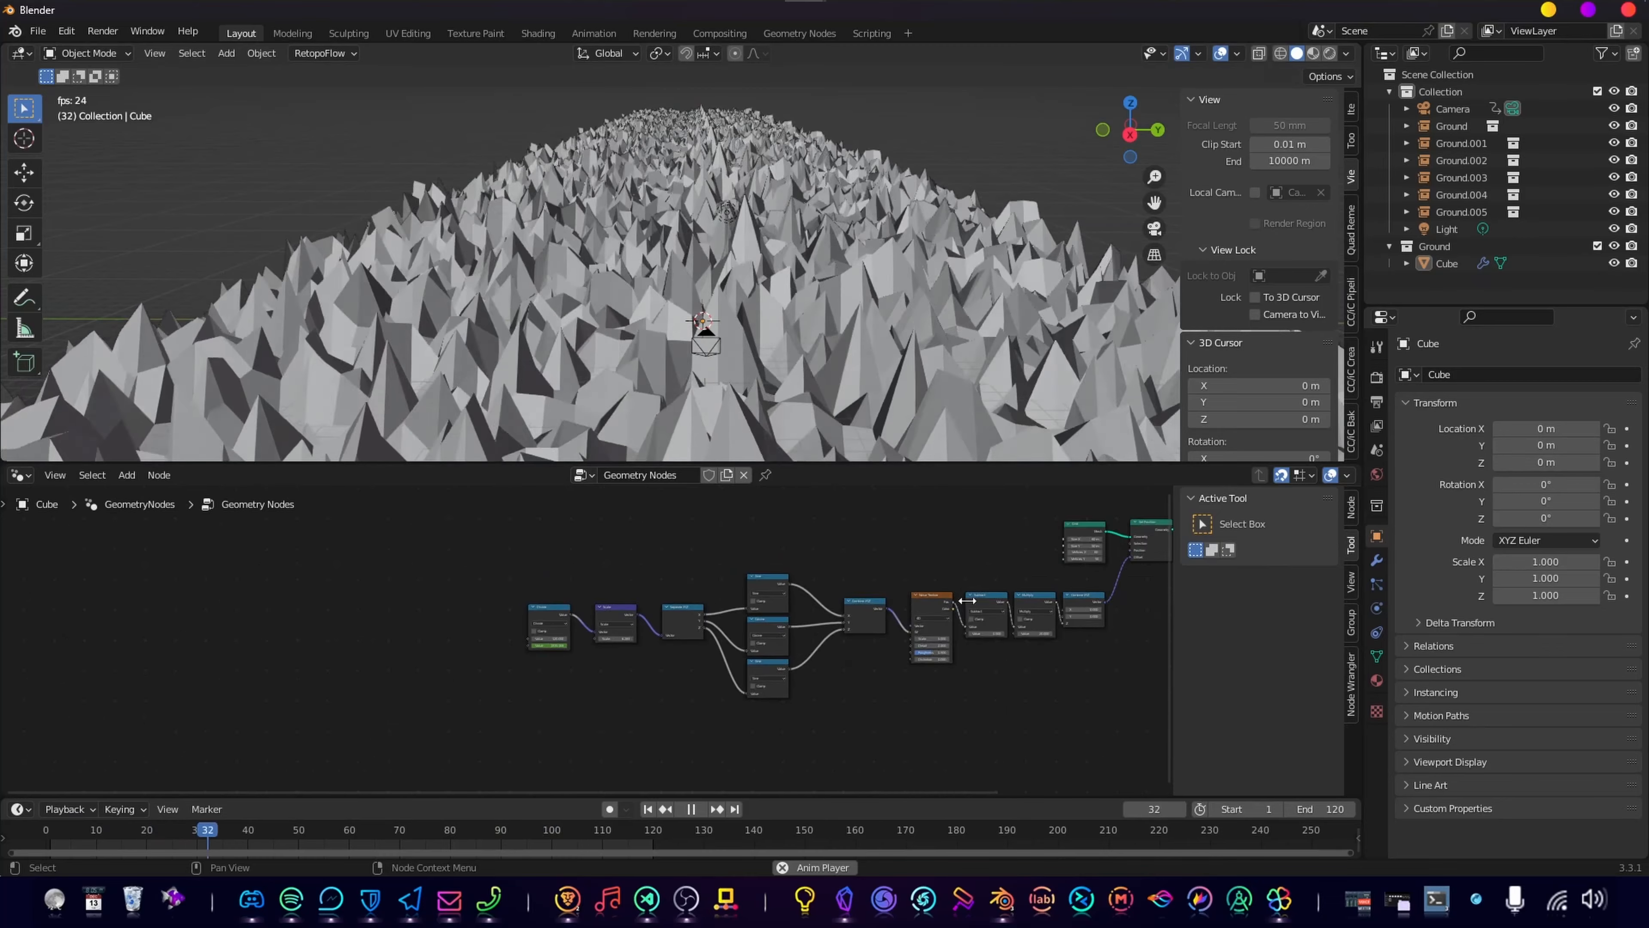
pyautogui.moveTo(952, 552); pyautogui.dragTo(864, 586, button='middle')
pyautogui.moveTo(780, 543)
pyautogui.mouseDown()
pyautogui.moveTo(780, 511)
pyautogui.moveTo(848, 528)
pyautogui.mouseUp()
pyautogui.moveTo(744, 610); pyautogui.dragTo(816, 537, button='middle')
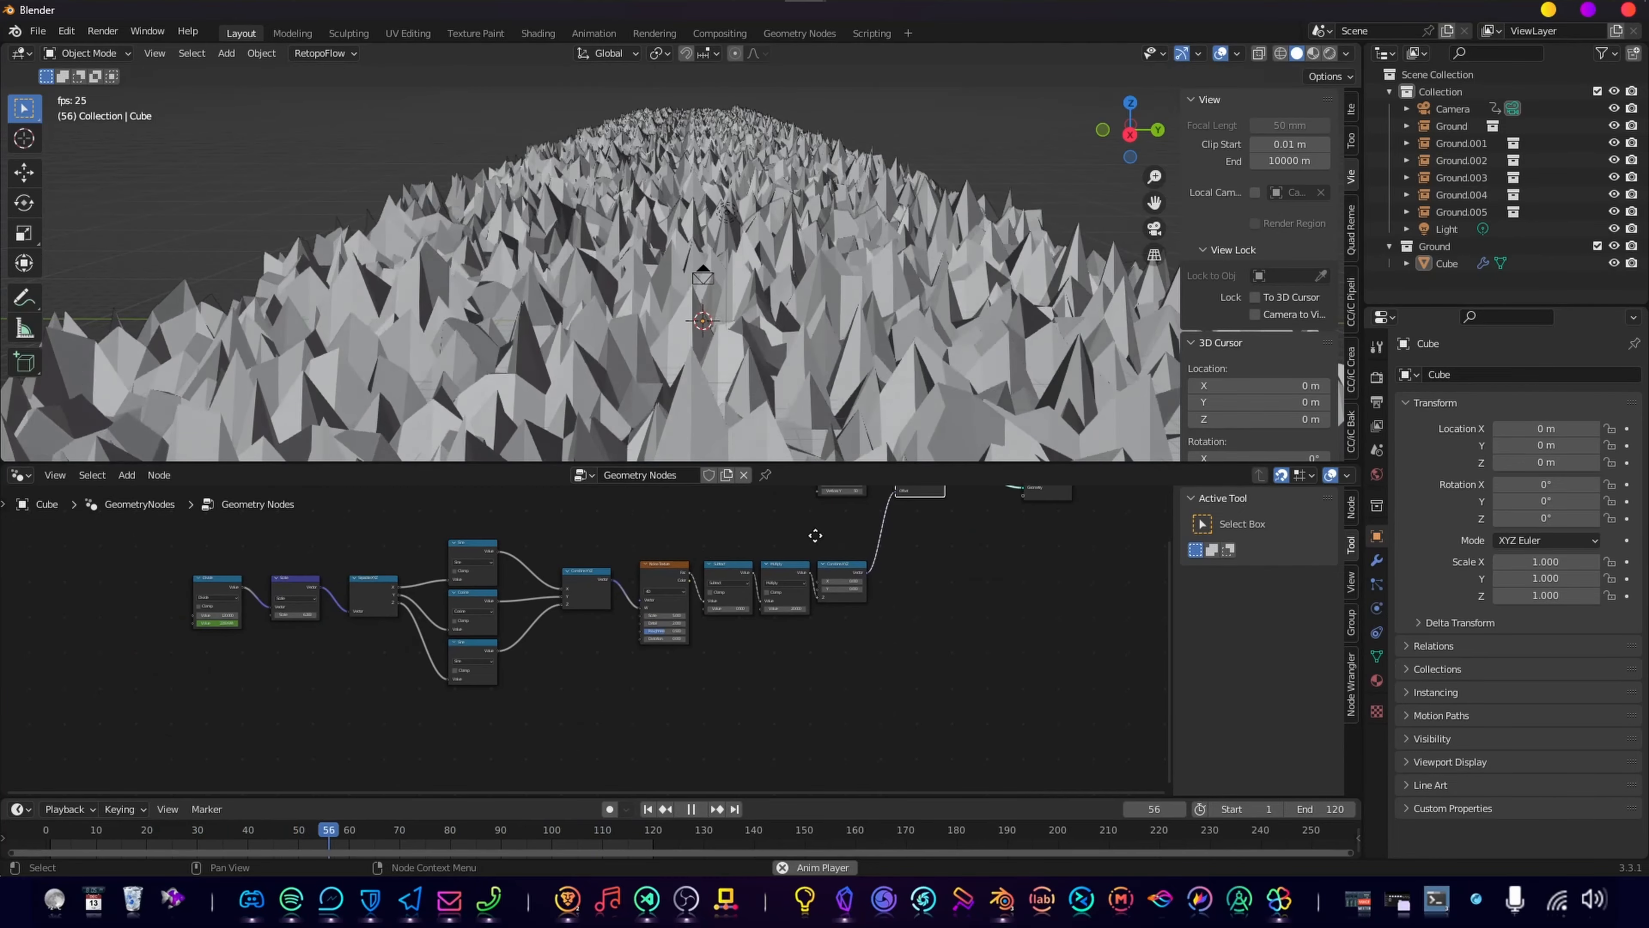
pyautogui.moveTo(84, 533); pyautogui.dragTo(988, 749)
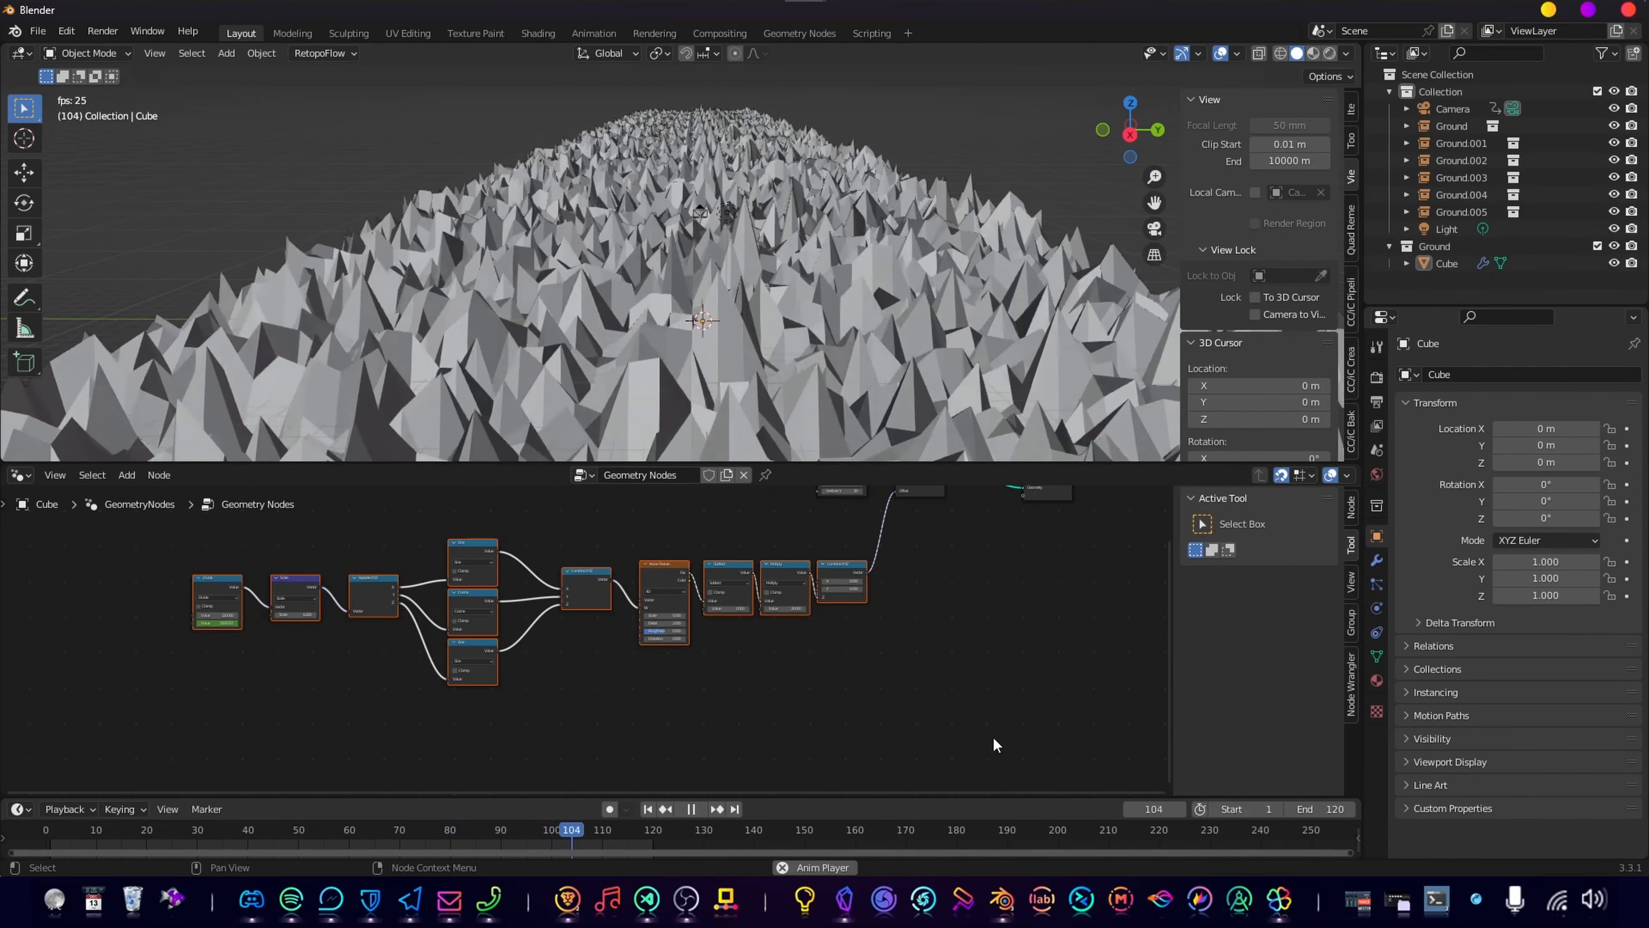
pyautogui.hotkey('ctrl', 'j')
# Step: Label the new node frame "Texture Displacement"
pyautogui.press('F2')
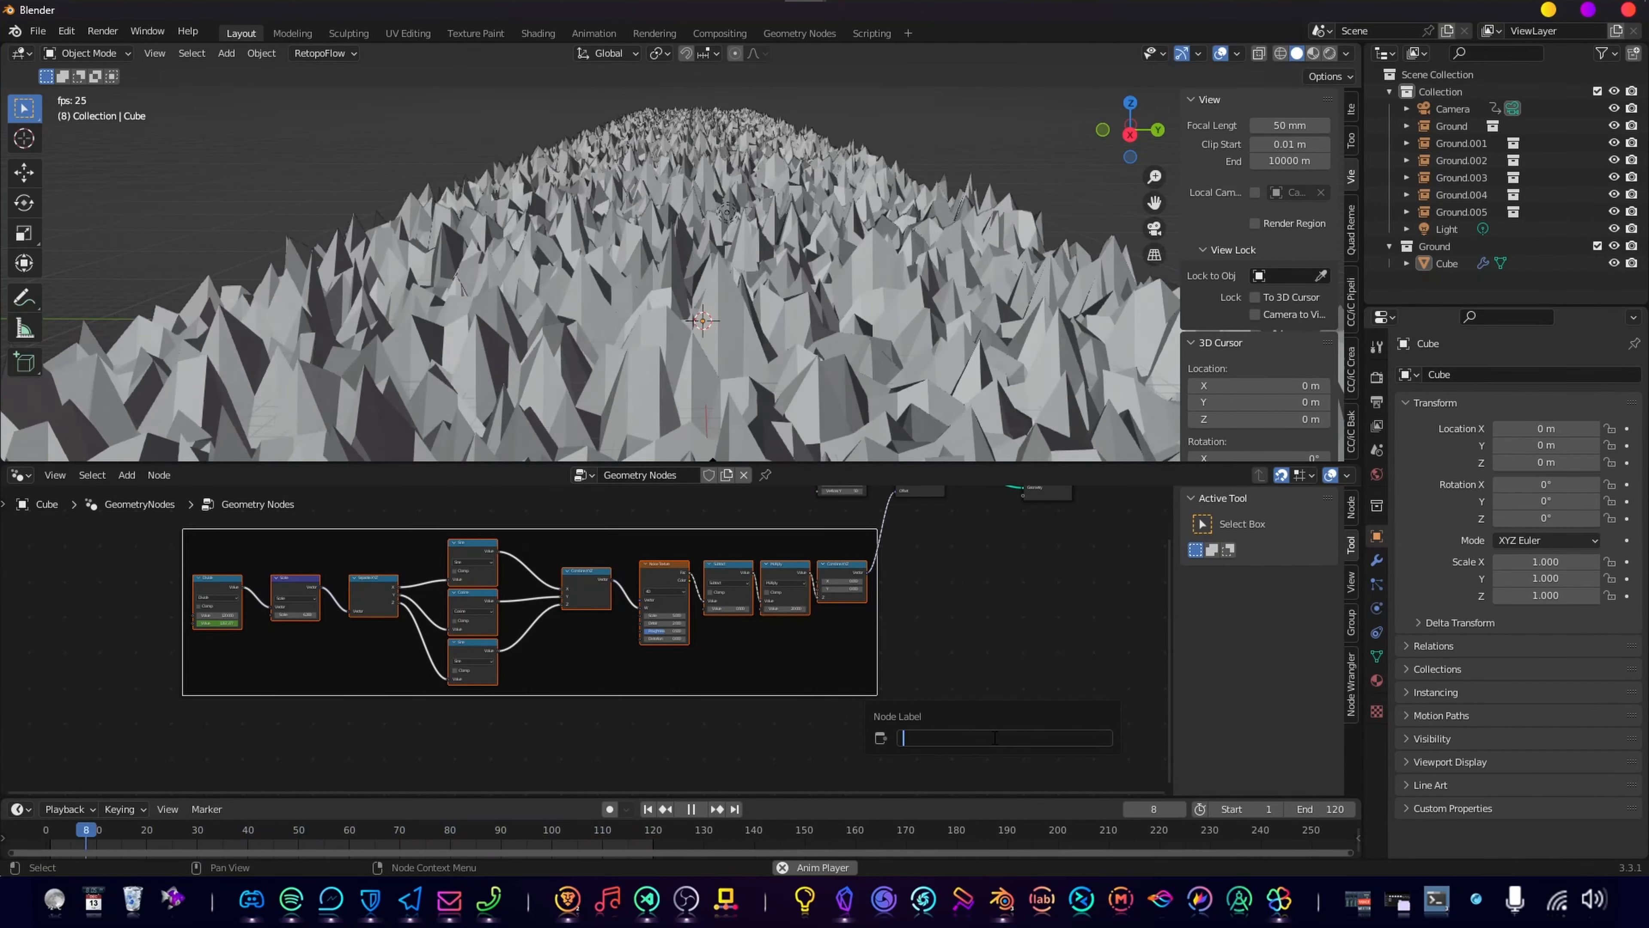
pyautogui.write('Textu')
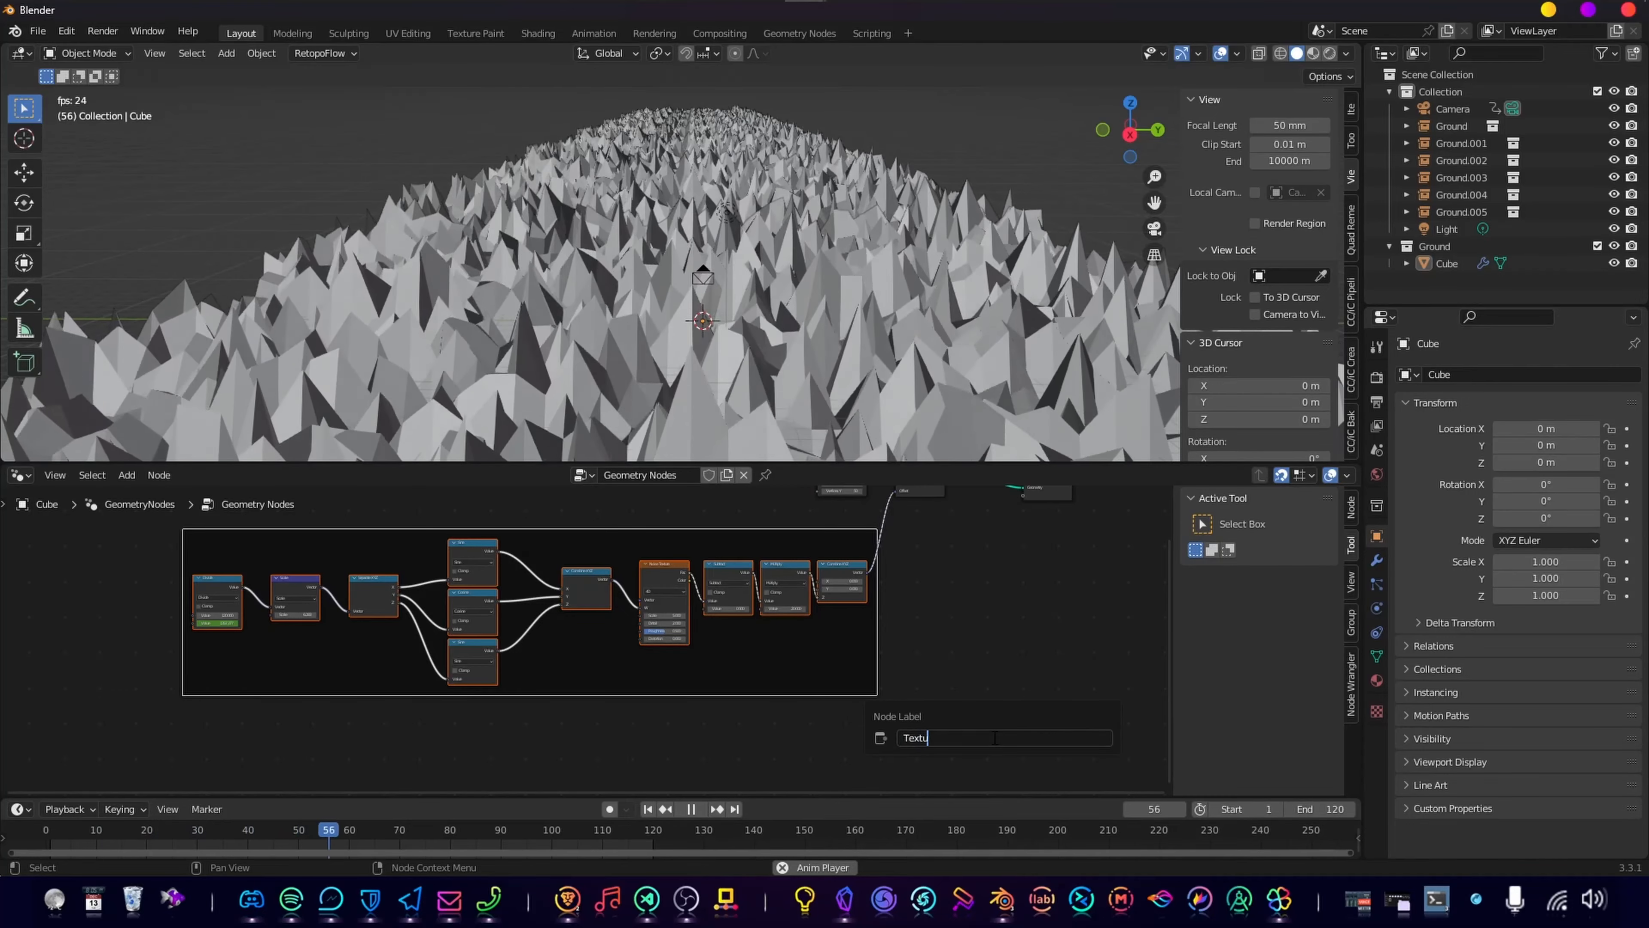
pyautogui.write('re Displacement')
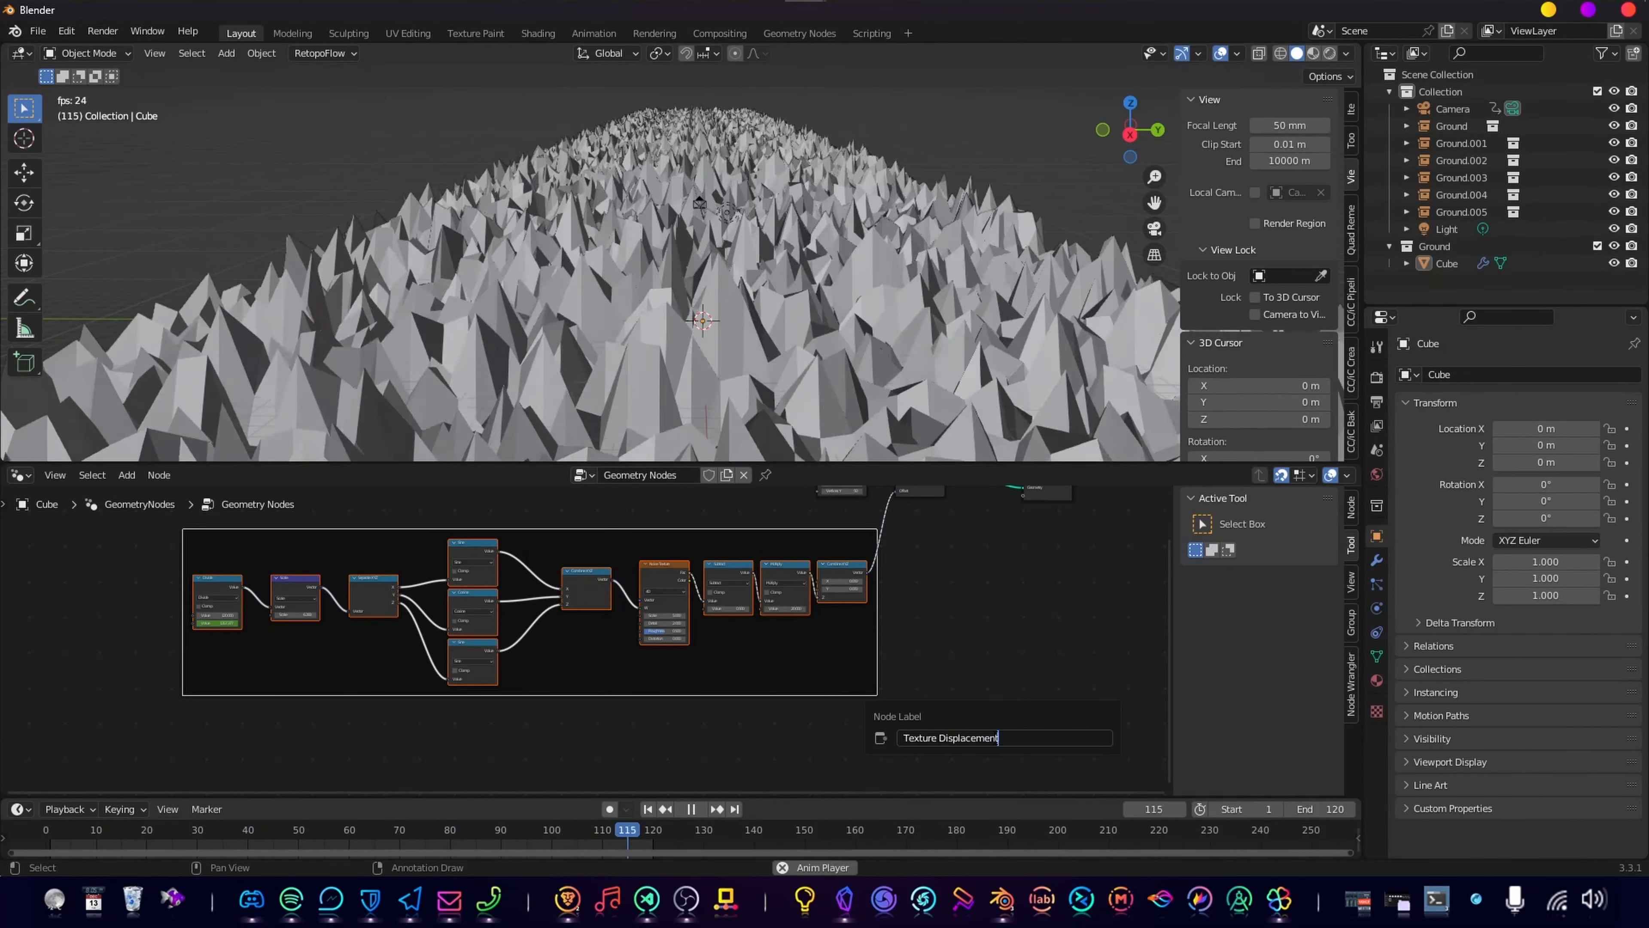
pyautogui.press('Return')
# Step: Move the Texture Displacement frame leftward in the node tree, away from the Set Position node
pyautogui.scroll(-5, 860, 660)
pyautogui.moveTo(969, 638); pyautogui.dragTo(866, 706, button='middle')
pyautogui.scroll(10, 848, 673)
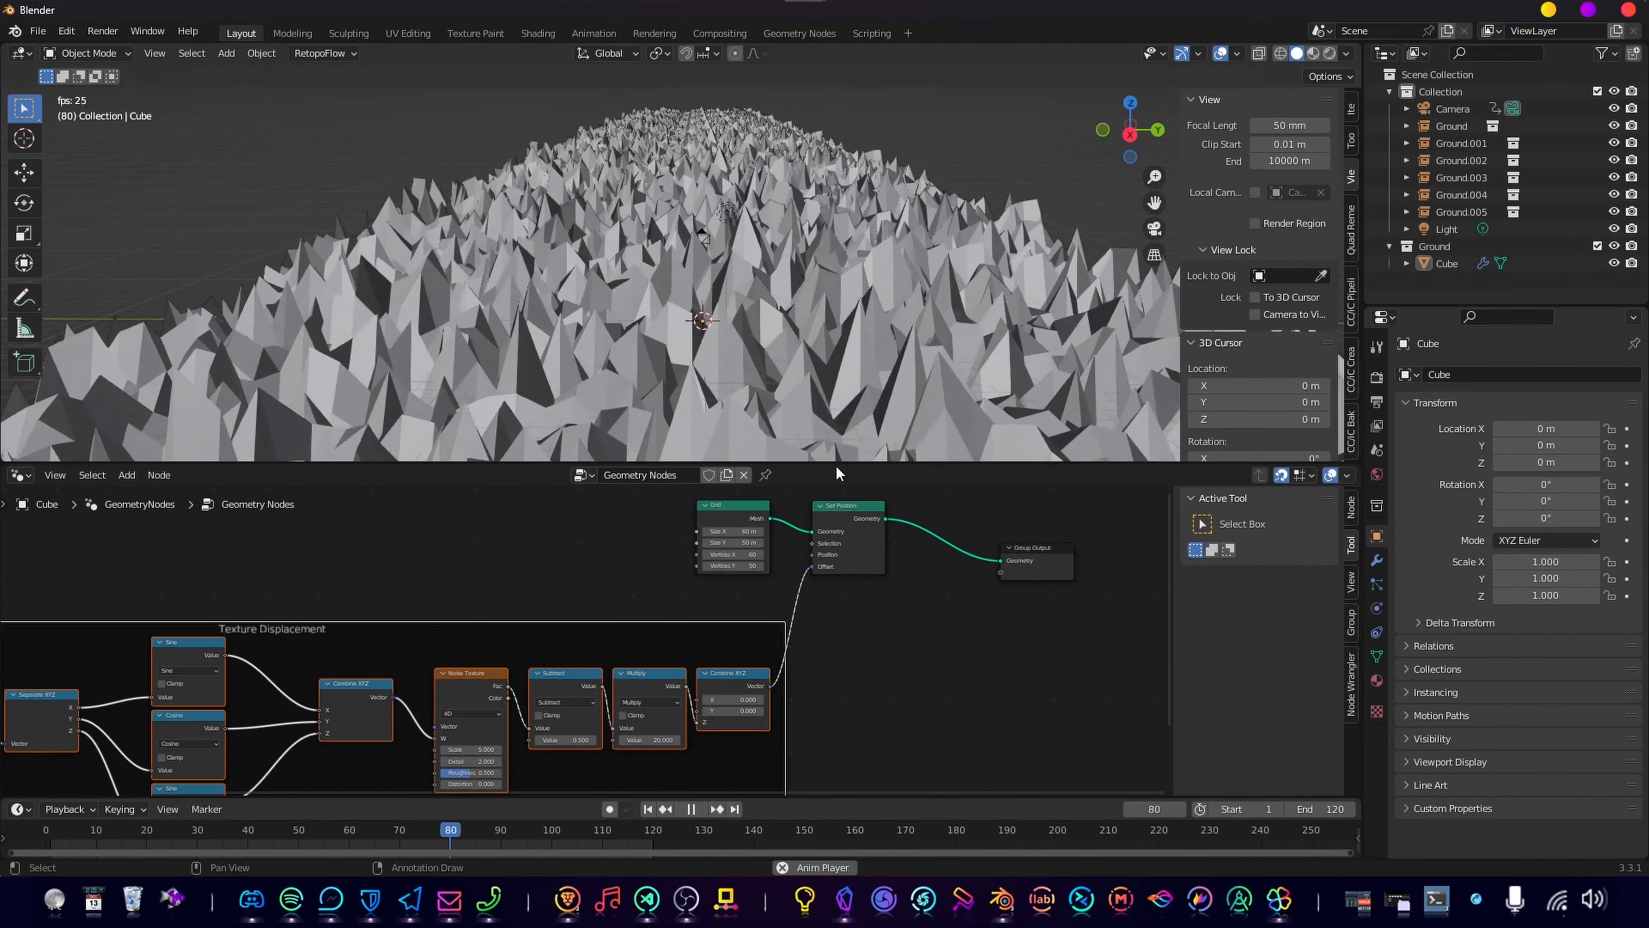
pyautogui.scroll(-8, 758, 357)
pyautogui.scroll(6, 764, 361)
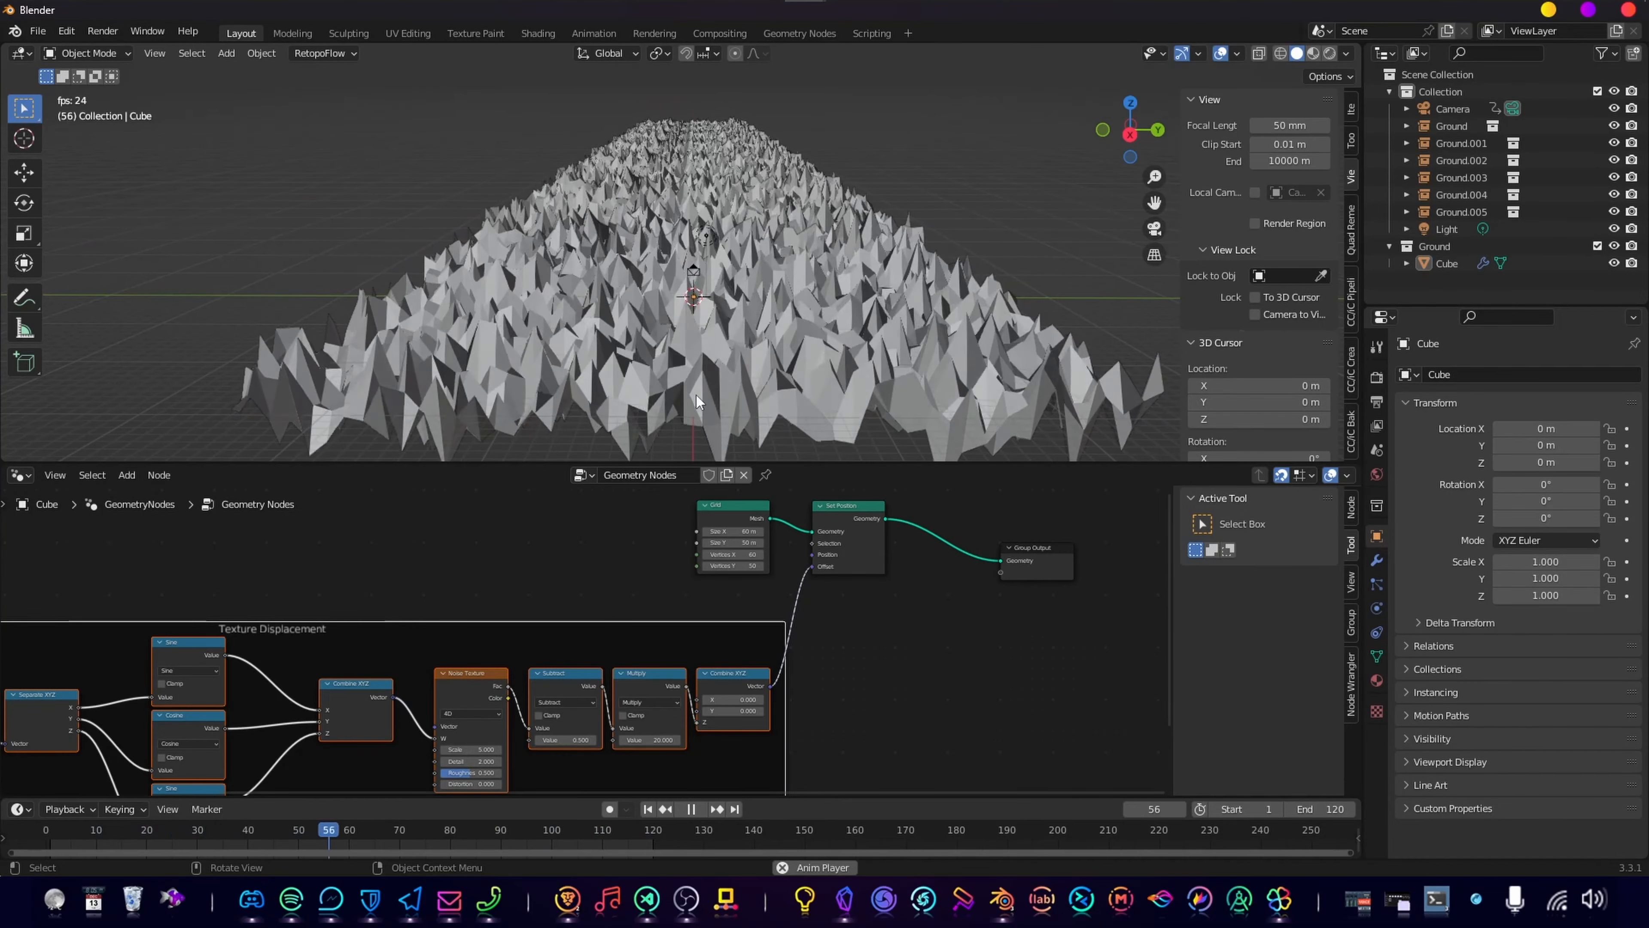
pyautogui.scroll(3, 850, 622)
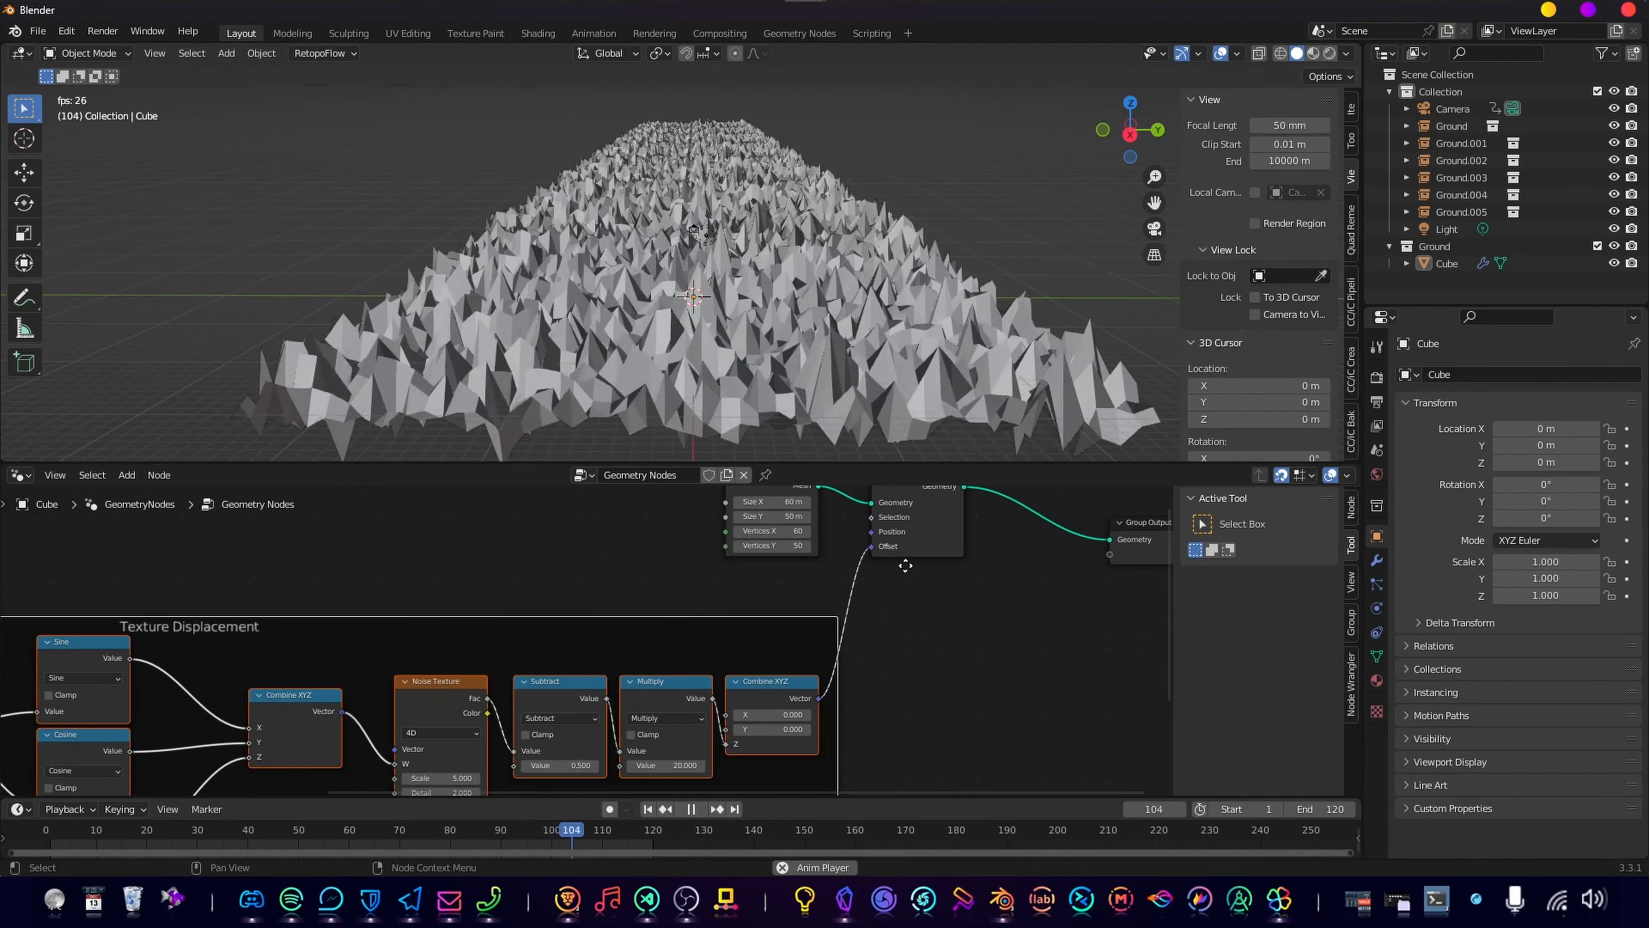
pyautogui.moveTo(906, 564); pyautogui.dragTo(909, 608, button='middle')
pyautogui.moveTo(773, 676); pyautogui.dragTo(661, 643)
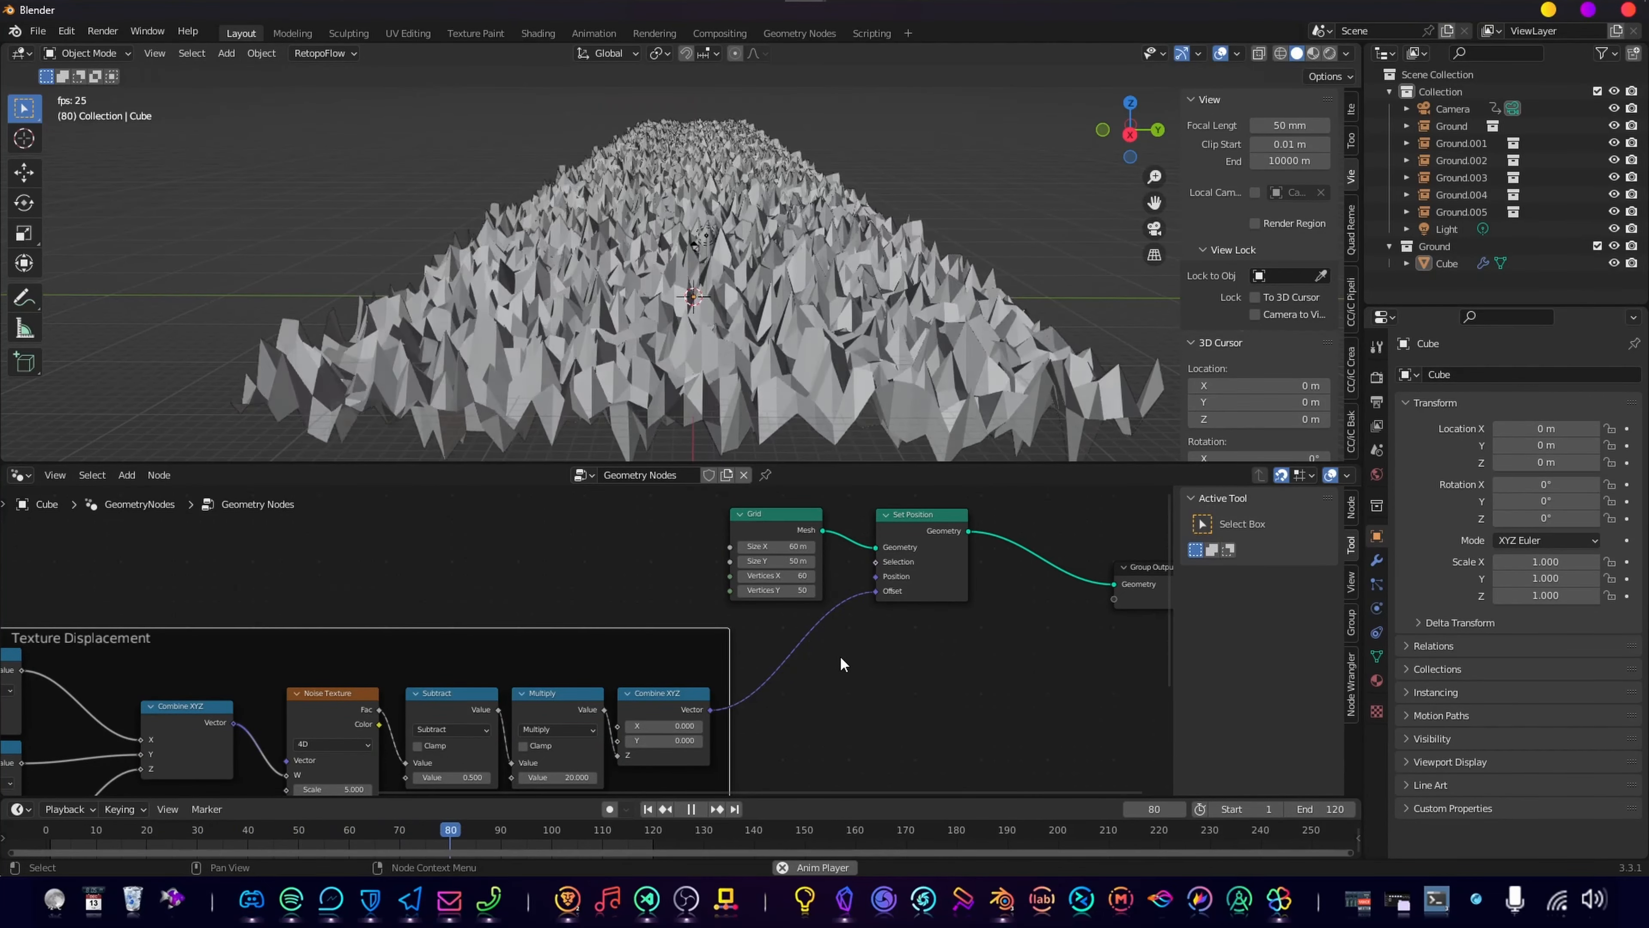
# Step: Add a Position node in the empty space below the Texture Displacement frame
pyautogui.moveTo(899, 617); pyautogui.dragTo(942, 437, button='middle')
pyautogui.scroll(-4, 850, 714)
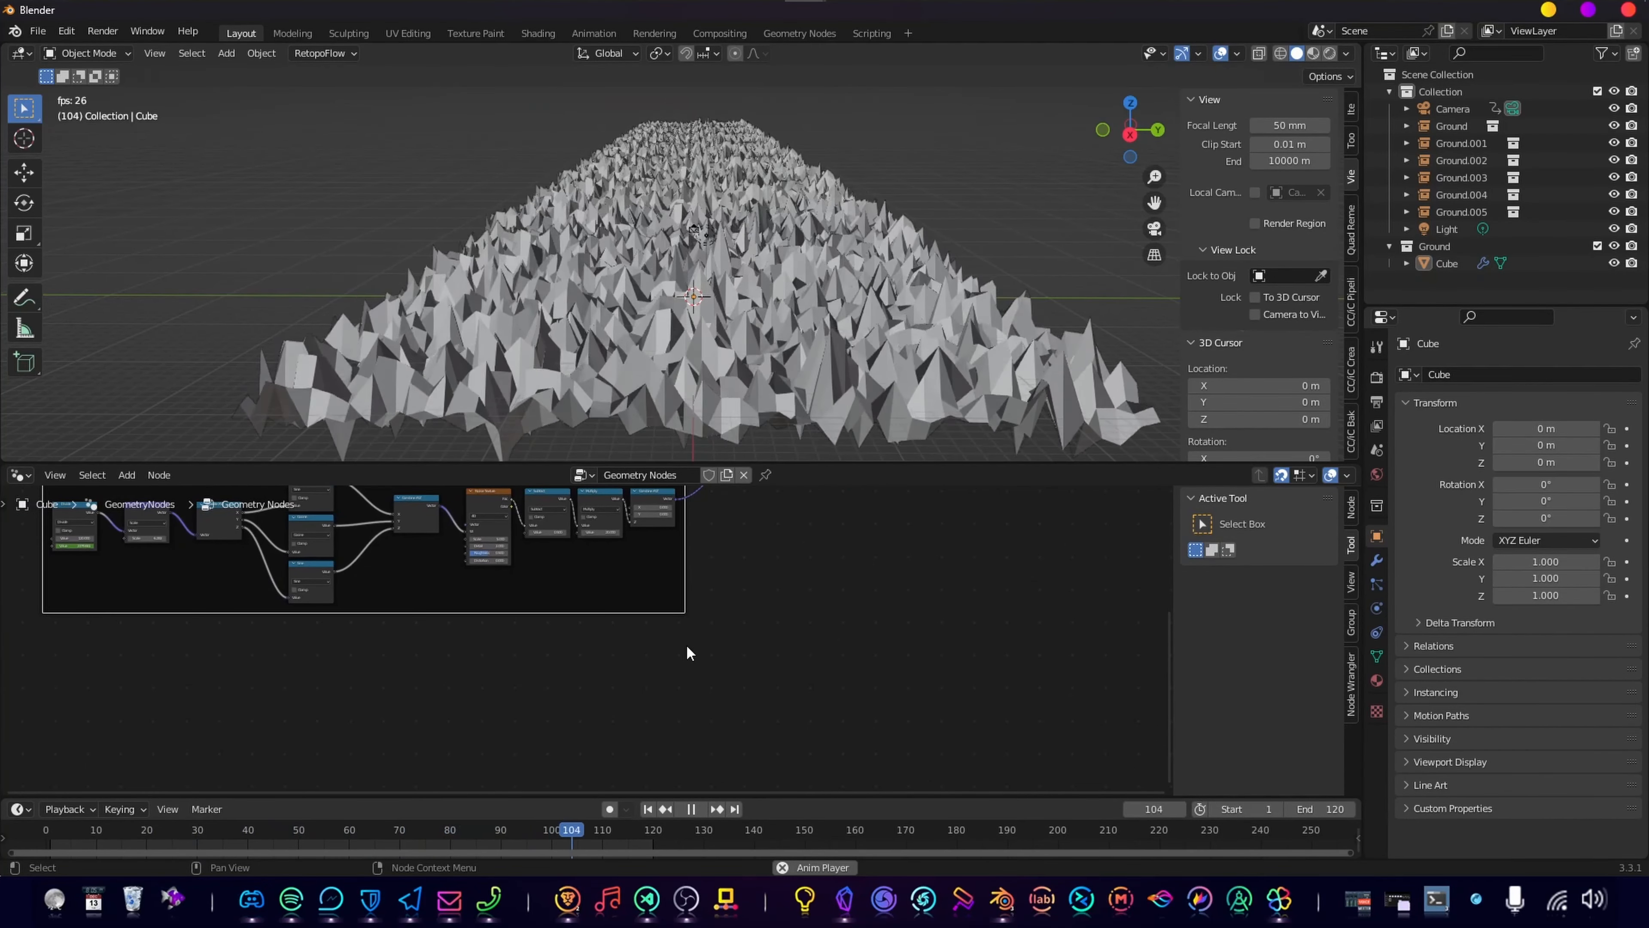
pyautogui.hotkey('shift', 'a')
pyautogui.write('pos')
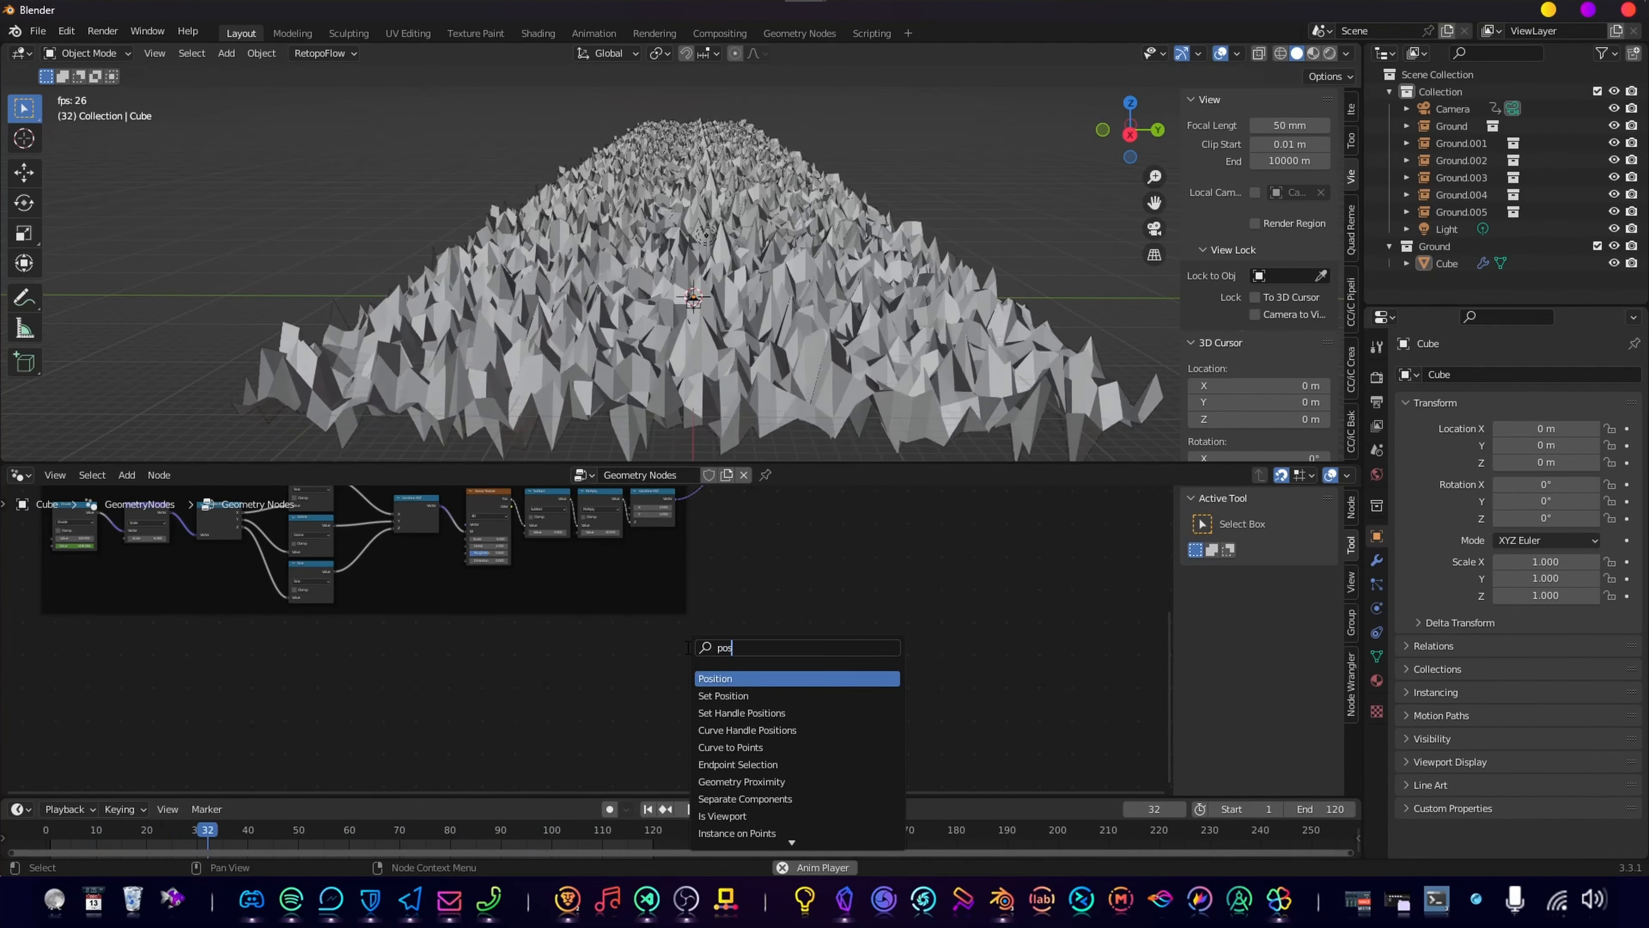
pyautogui.press('Return')
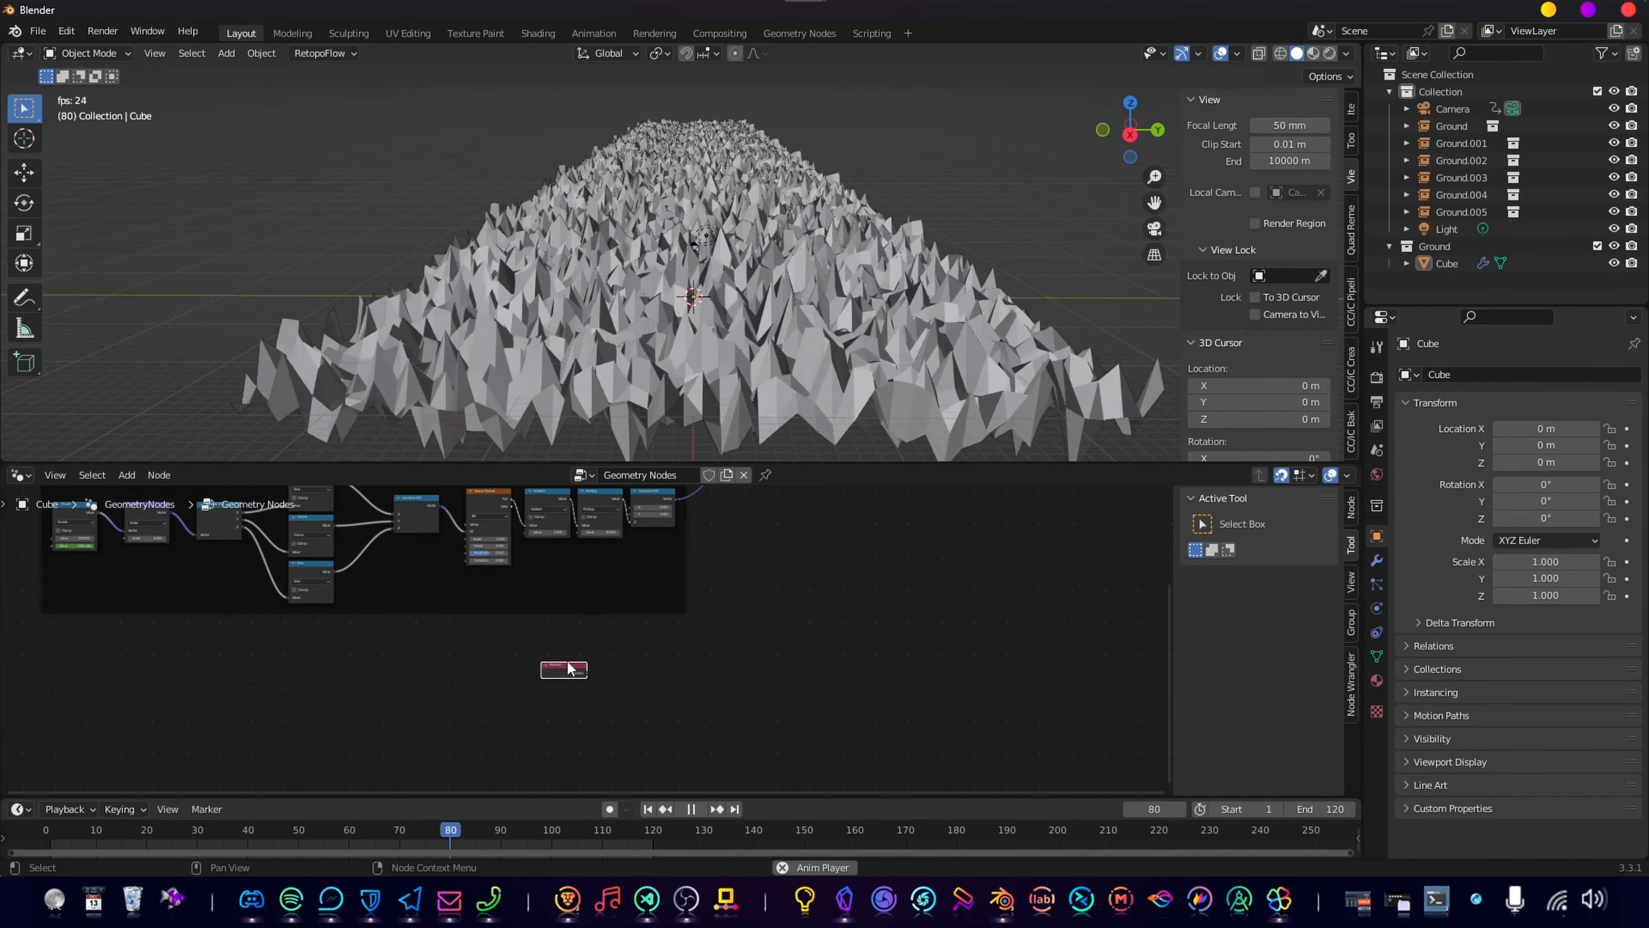
pyautogui.click(568, 670)
# Step: Add a Separate XYZ node beside the Position node and connect the Position output to its Vector input
pyautogui.hotkey('shift', 'a')
pyautogui.moveTo(707, 669)
pyautogui.write('sep')
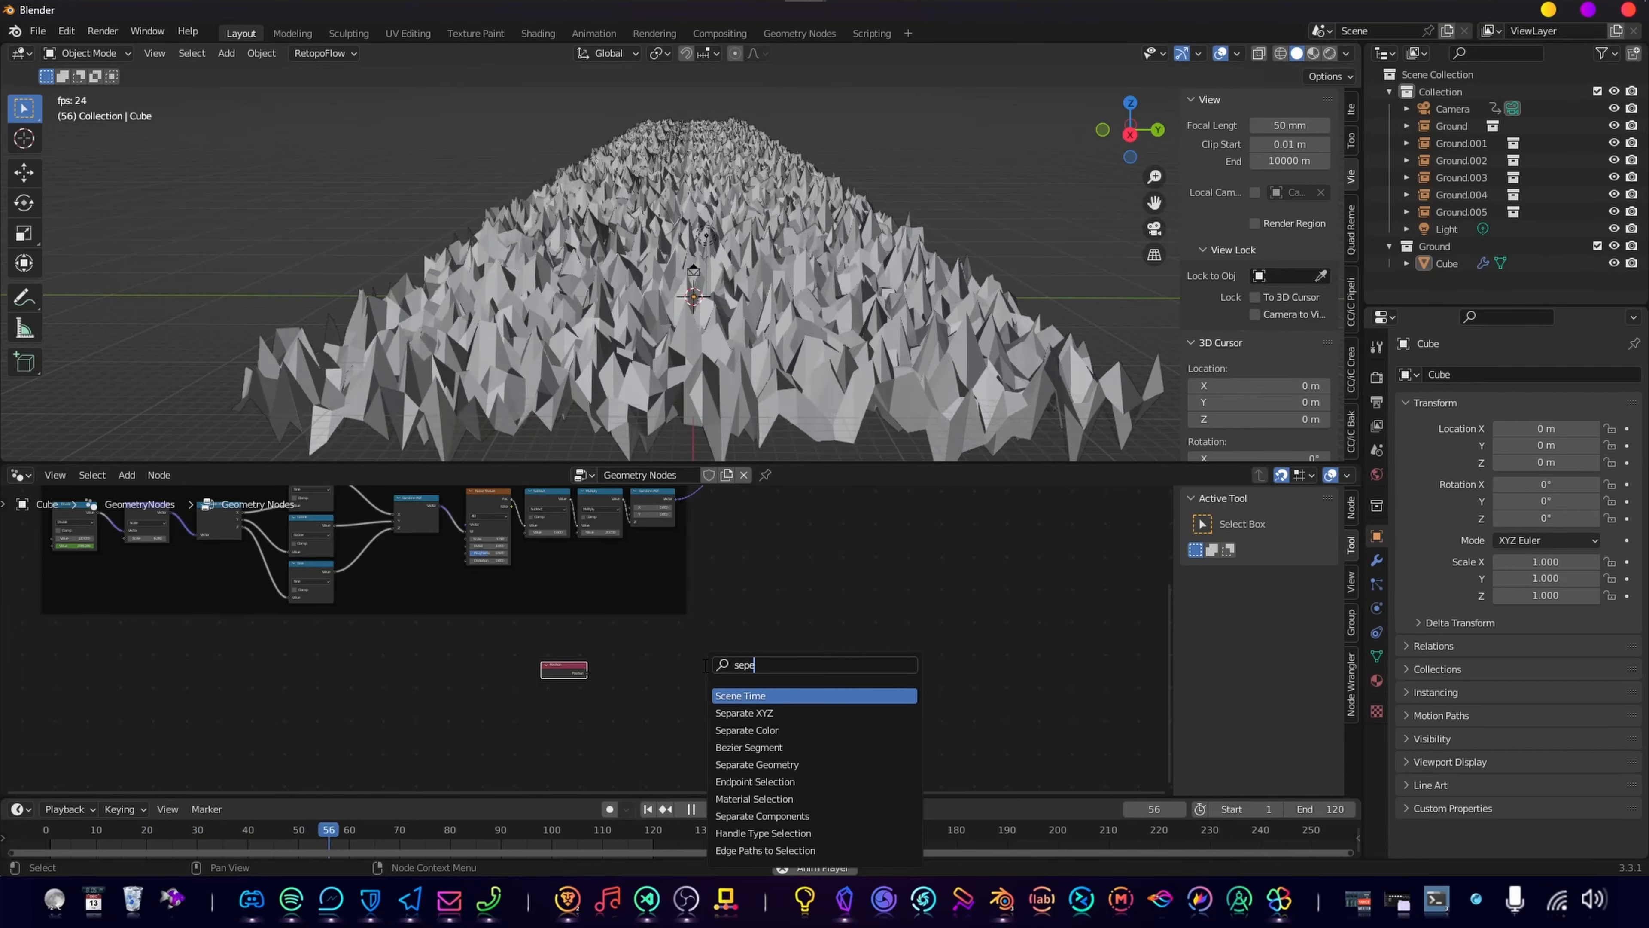
pyautogui.write('e')
pyautogui.press('Down')
pyautogui.press('Return')
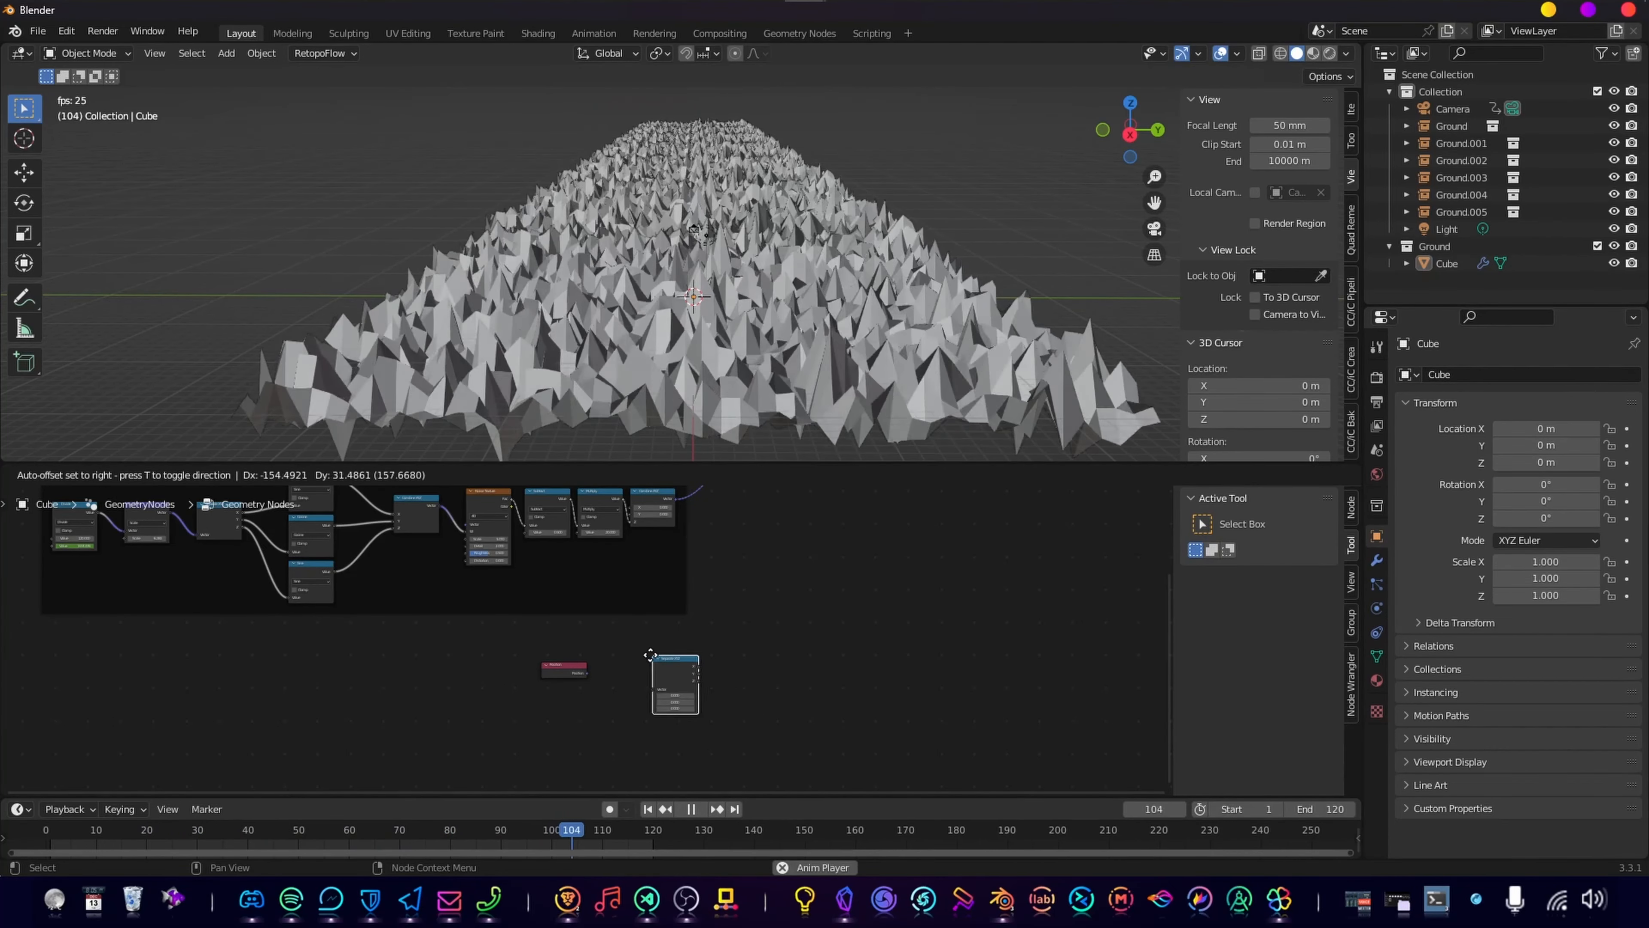
pyautogui.click(597, 663)
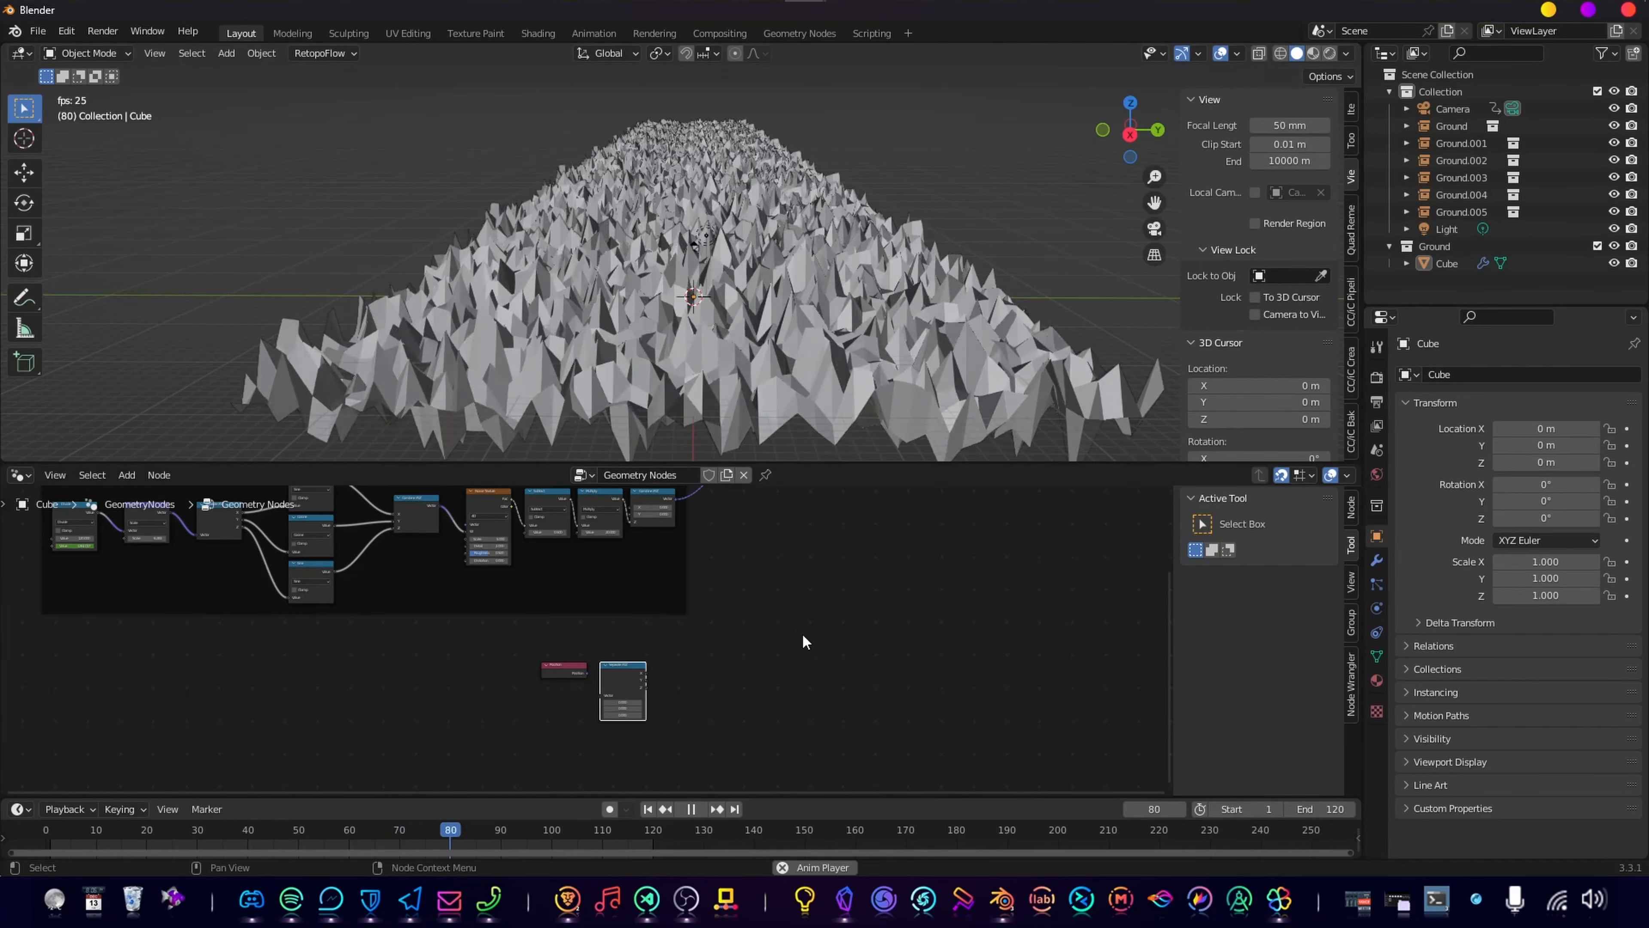
pyautogui.scroll(5, 778, 654)
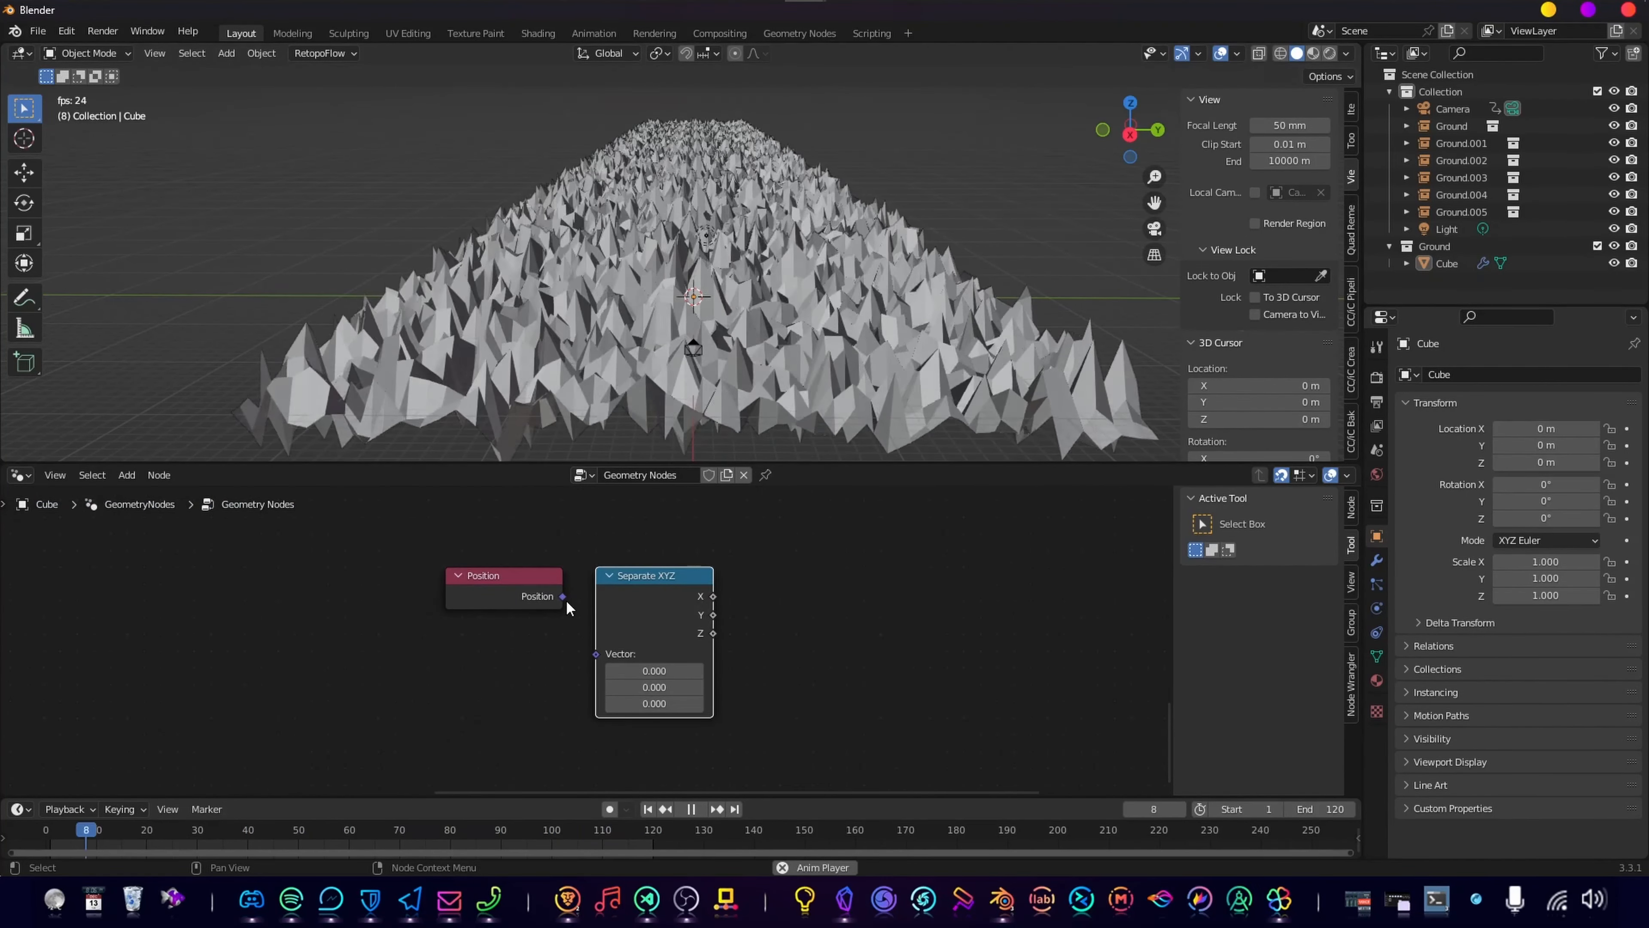
pyautogui.moveTo(562, 596); pyautogui.dragTo(596, 654)
# Step: Add a Math node after Separate XYZ and set its operation to Less Than
pyautogui.hotkey('shift', 'a')
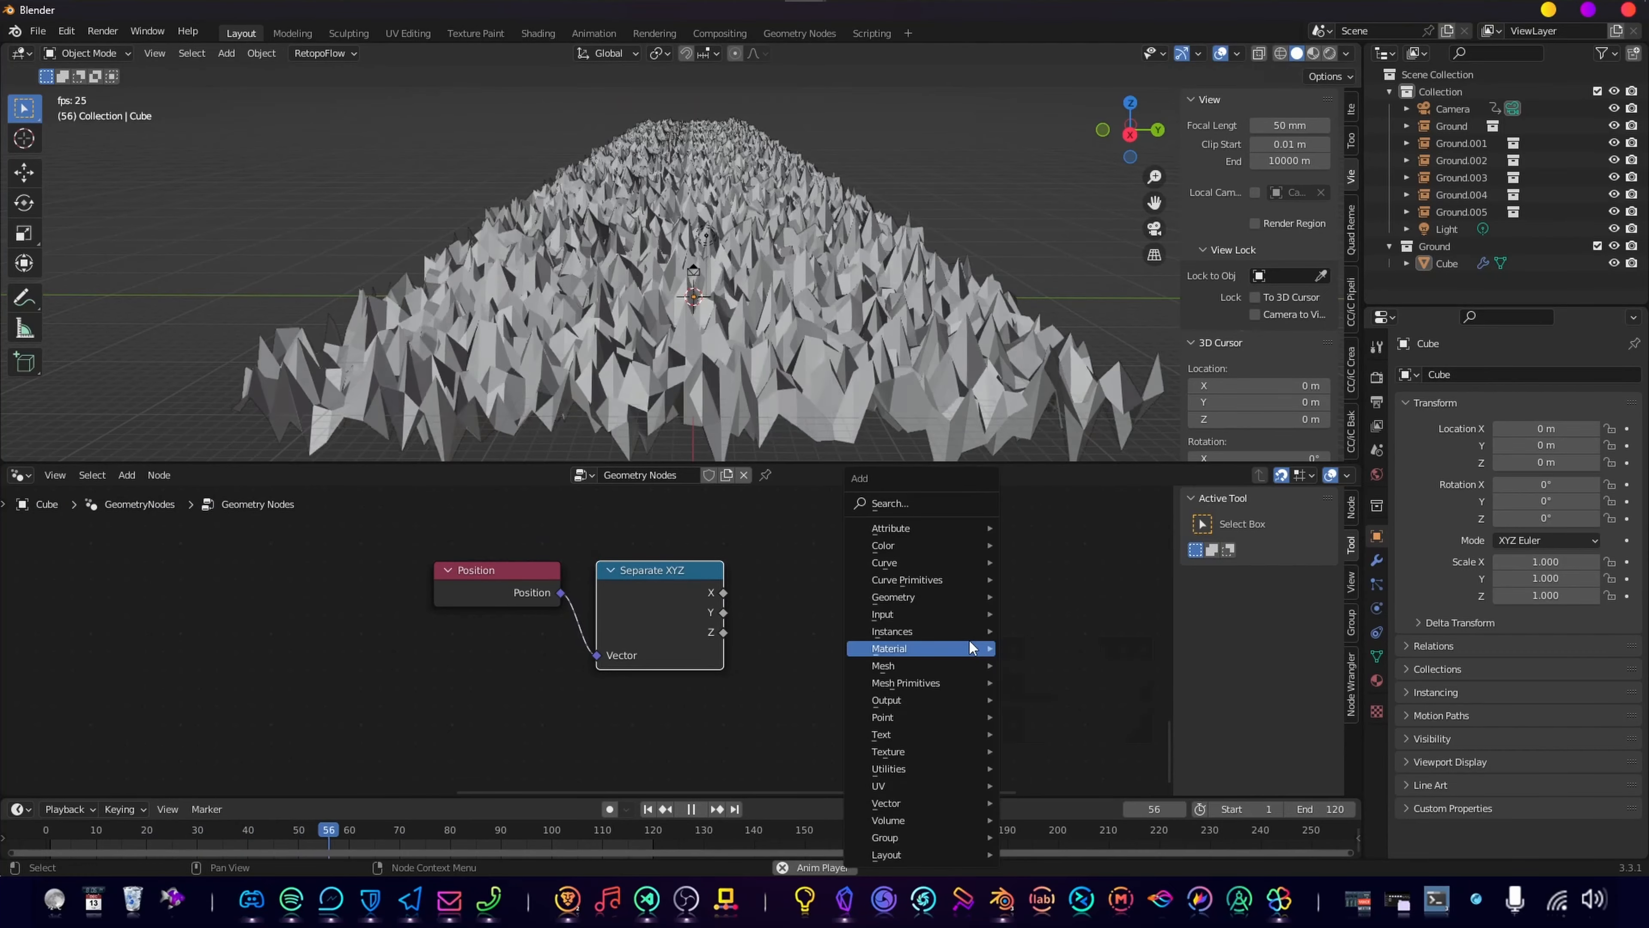
pyautogui.write('add')
pyautogui.press('Return')
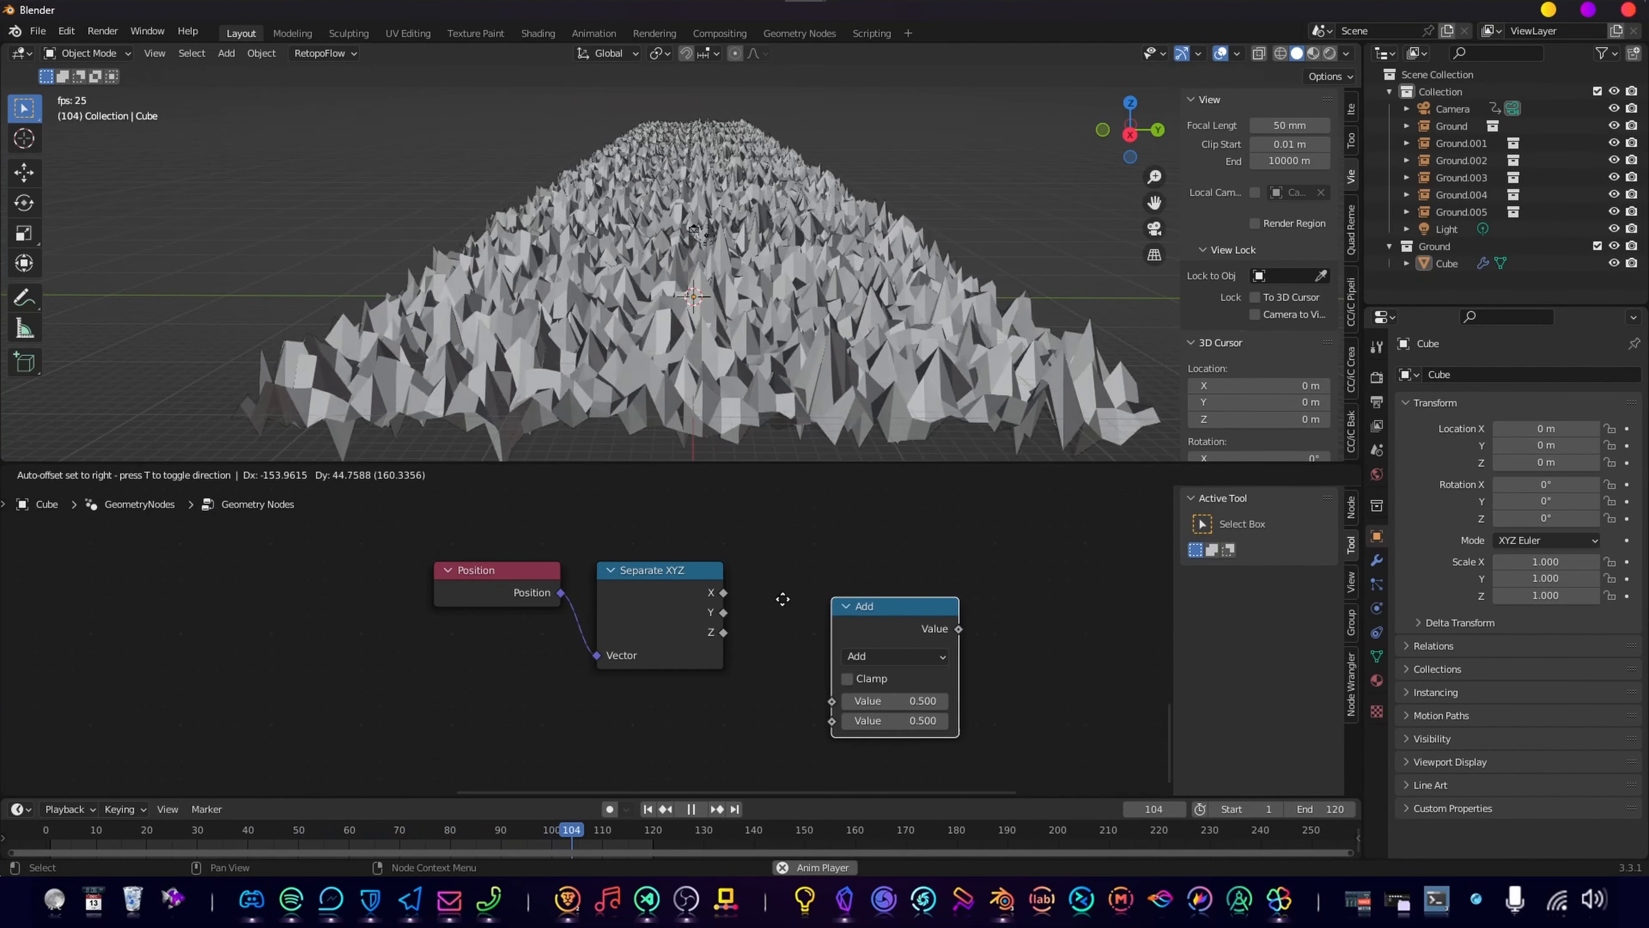
pyautogui.click(782, 567)
pyautogui.click(843, 617)
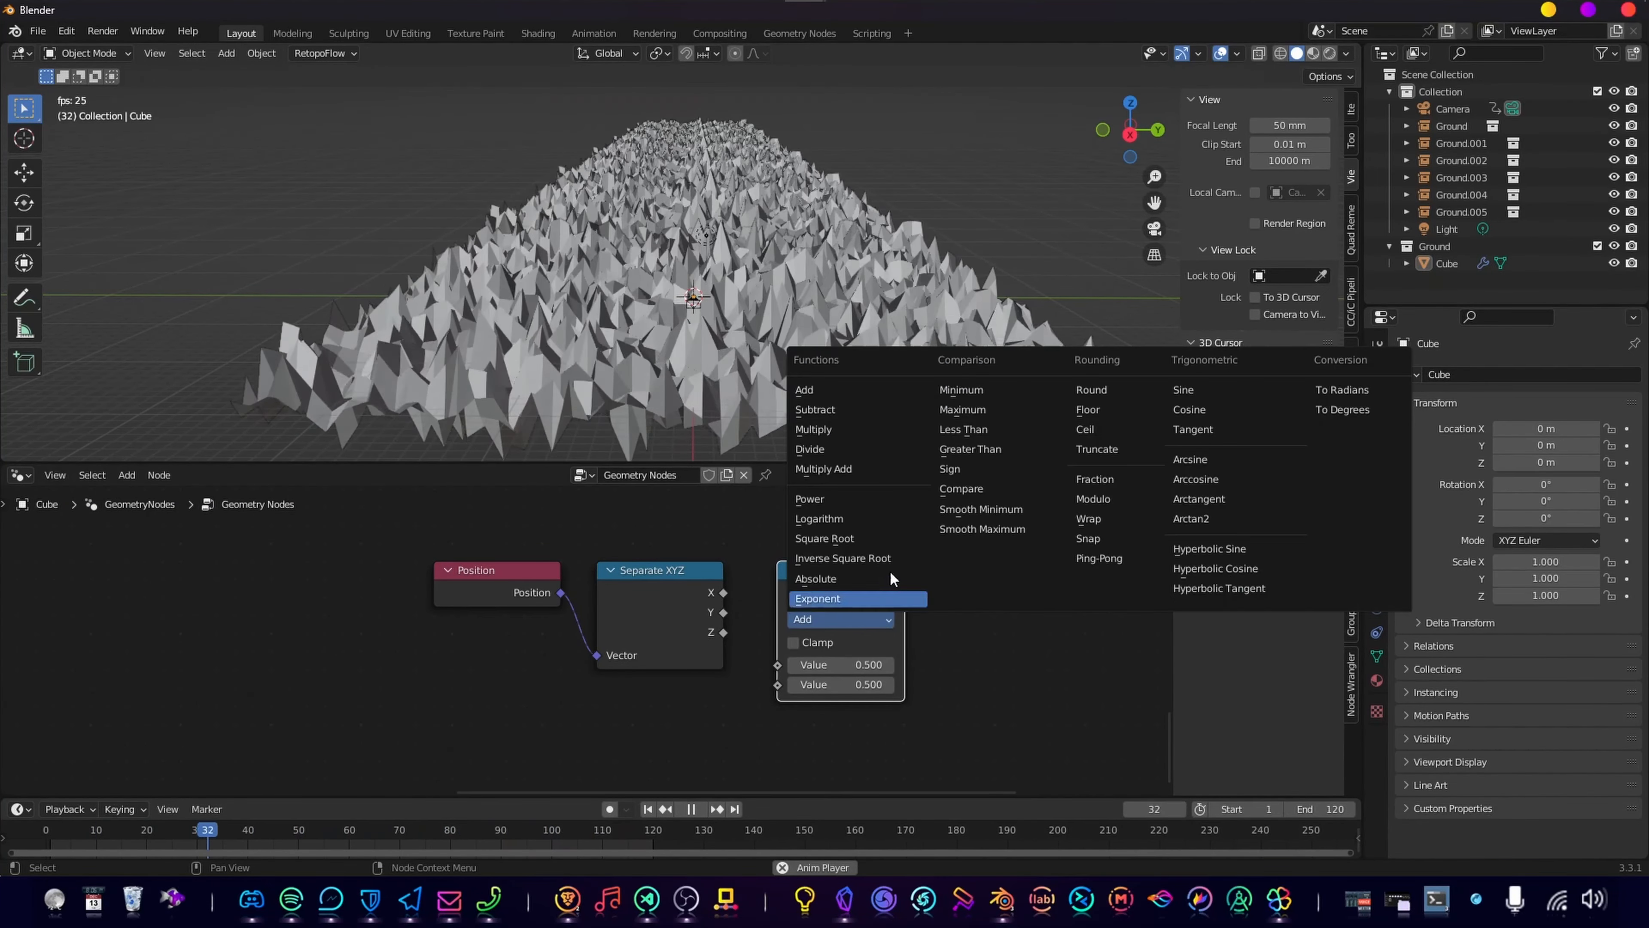
pyautogui.click(1003, 434)
# Step: Connect Separate XYZ's Y output to the Less Than node's Value input and set the threshold to -3
pyautogui.moveTo(731, 613); pyautogui.dragTo(781, 668)
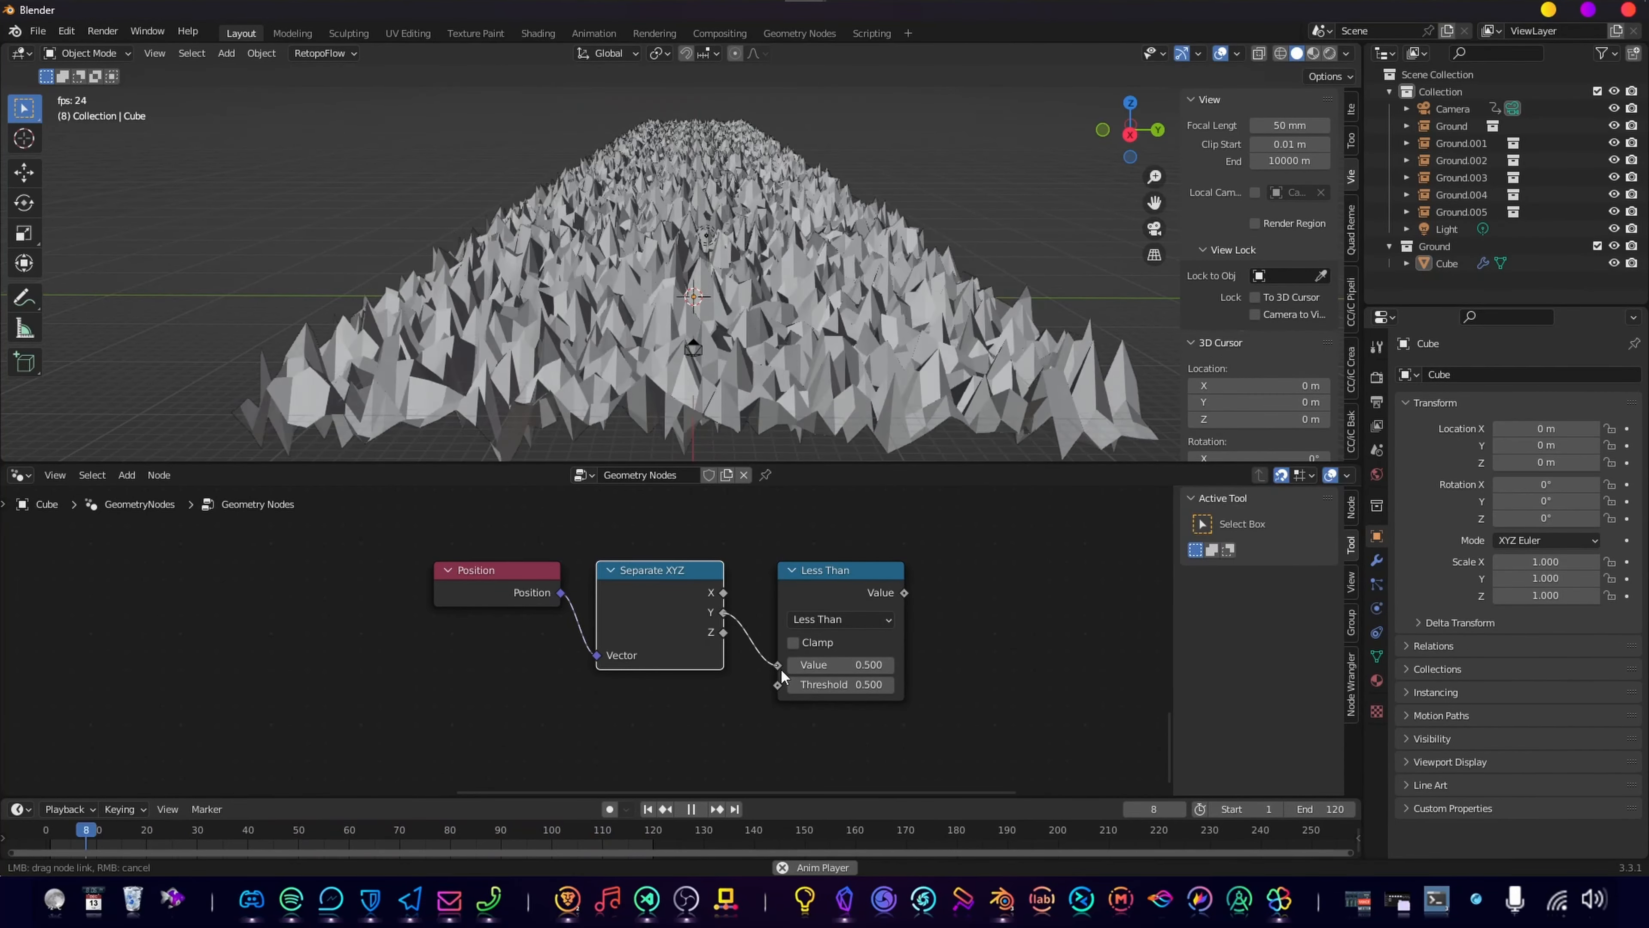
pyautogui.scroll(-1, 970, 578)
pyautogui.click(828, 678)
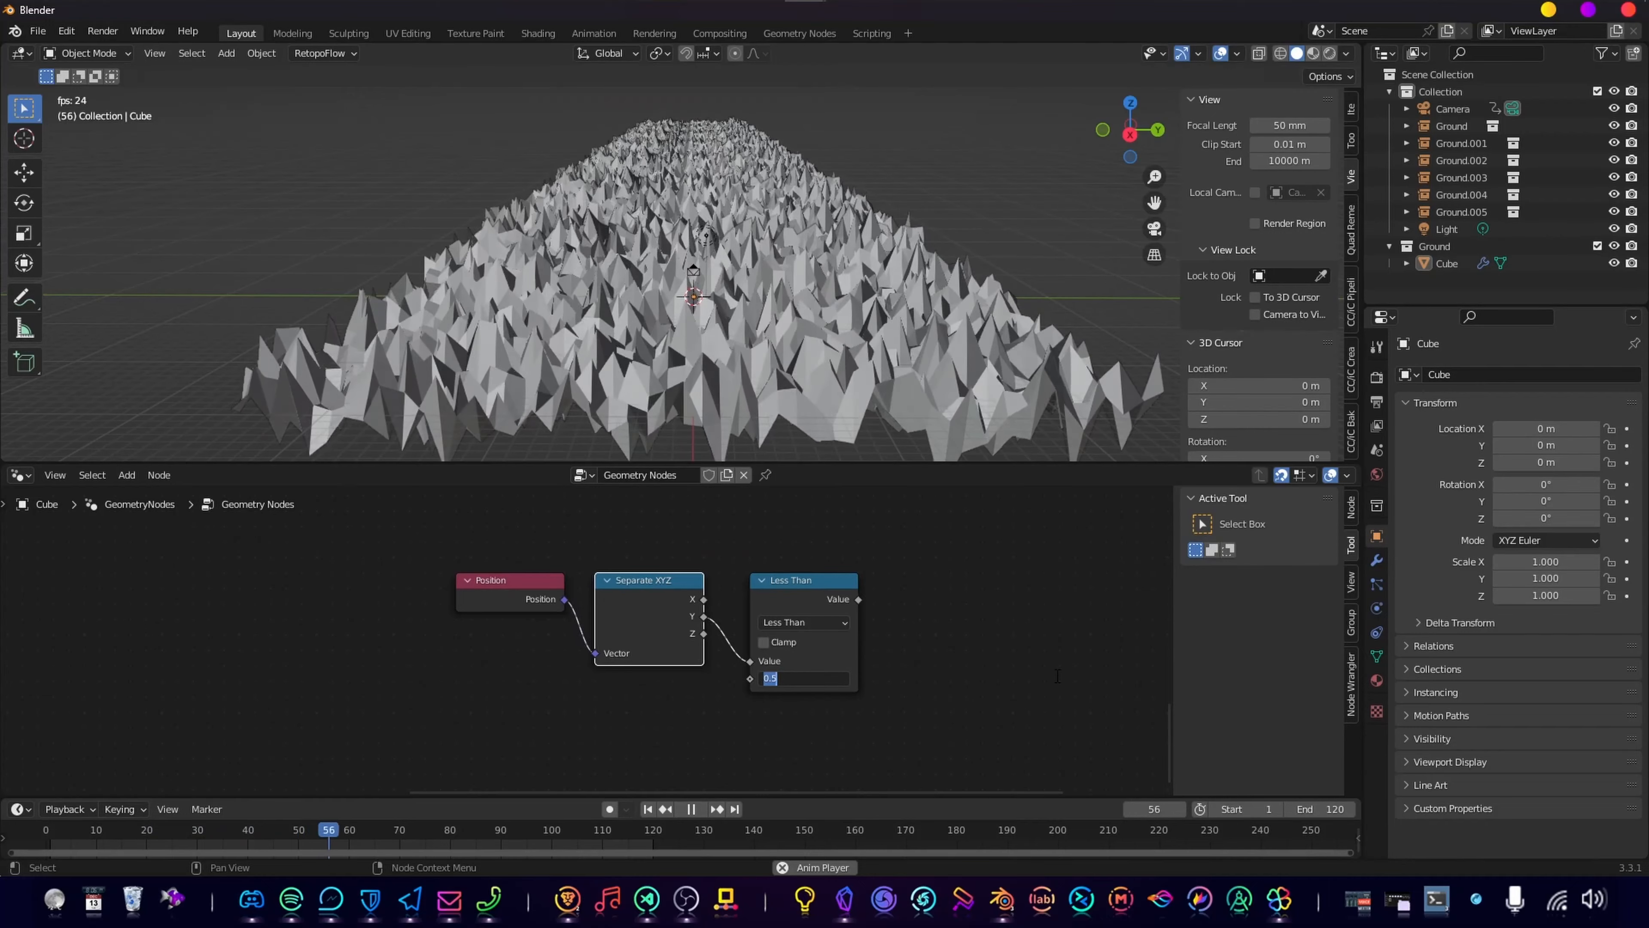
pyautogui.write('-3')
pyautogui.press('Return')
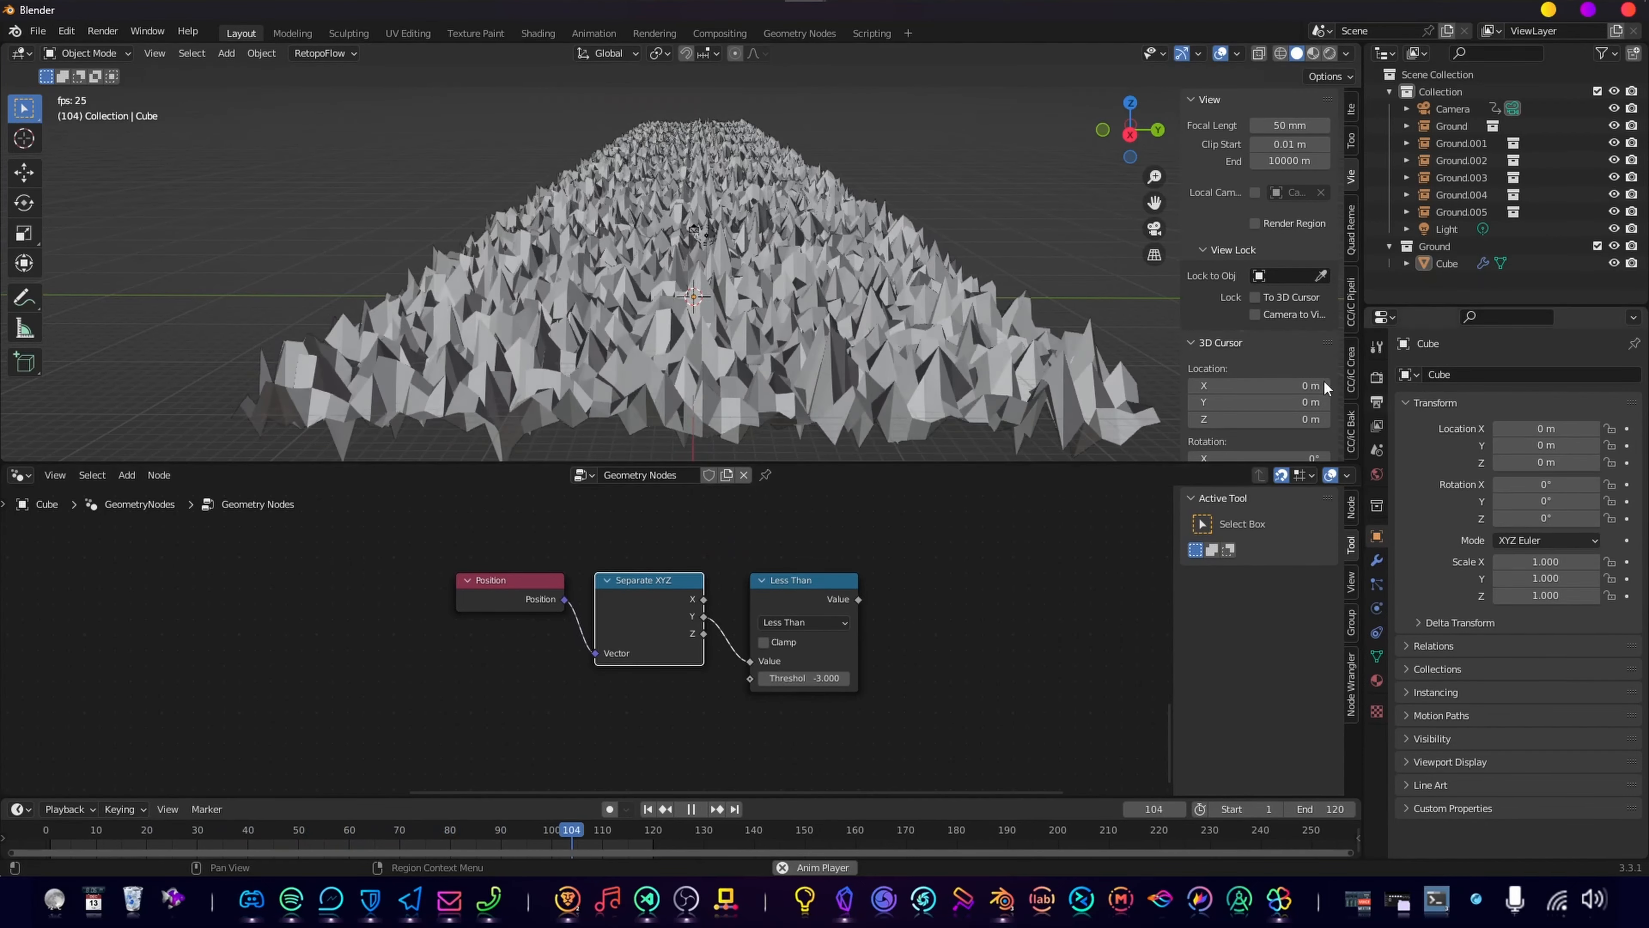
# Step: Connect the Less Than node's output to the Selection input of the Set Position node
pyautogui.scroll(-7, 861, 584)
pyautogui.moveTo(862, 584); pyautogui.dragTo(732, 646, button='middle')
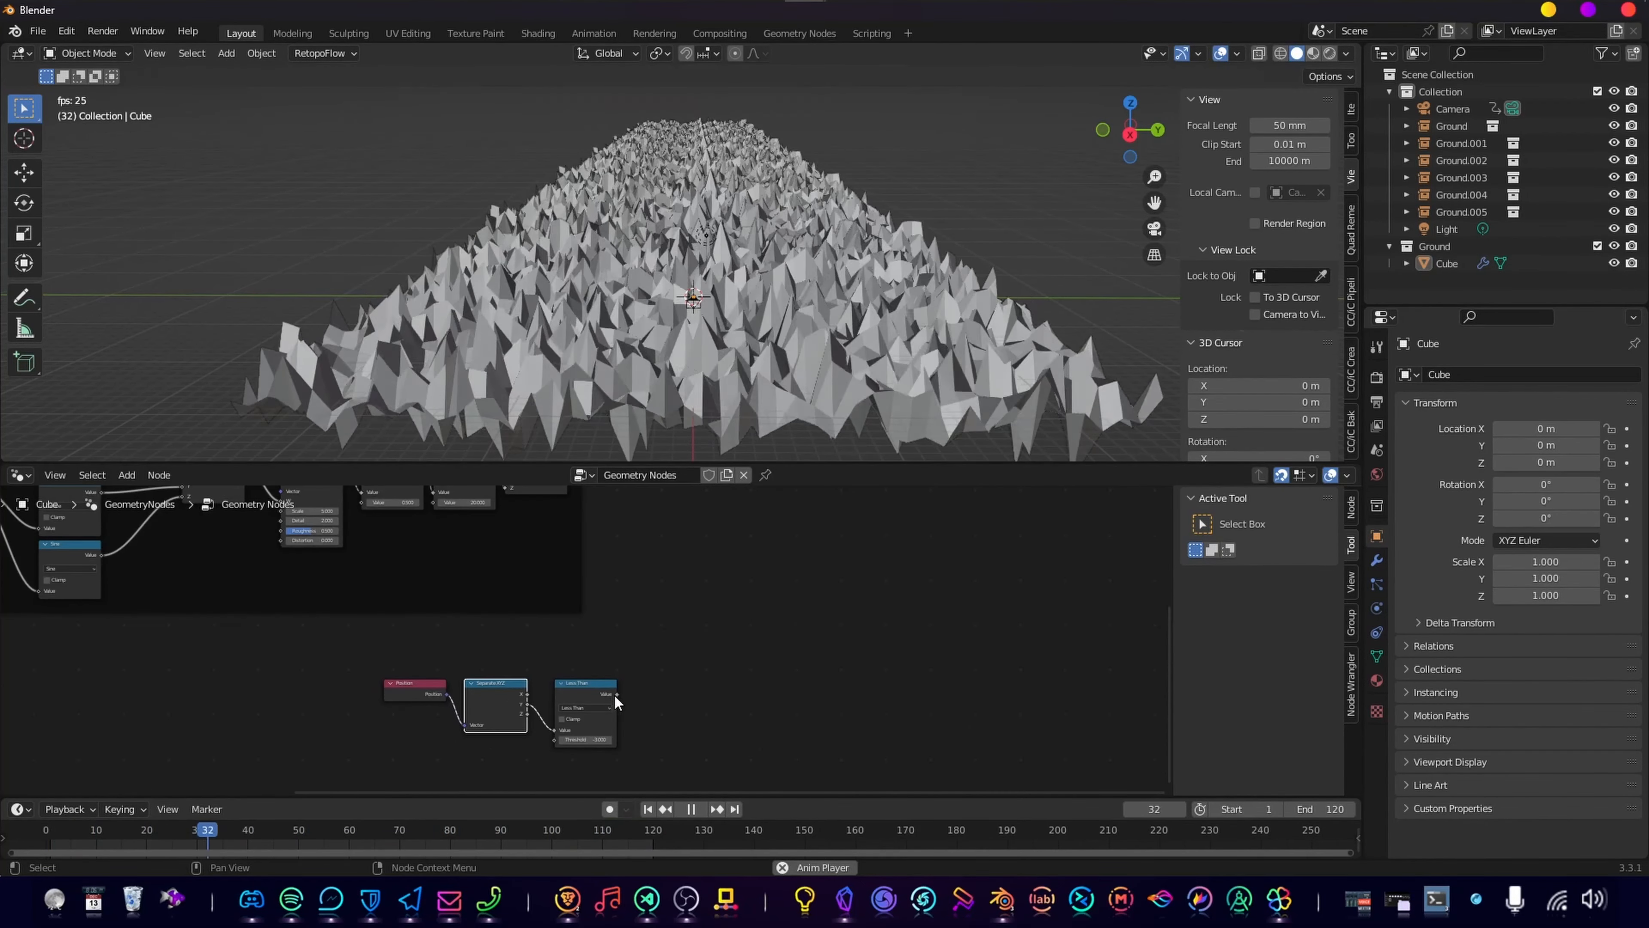
pyautogui.moveTo(616, 693); pyautogui.dragTo(674, 536)
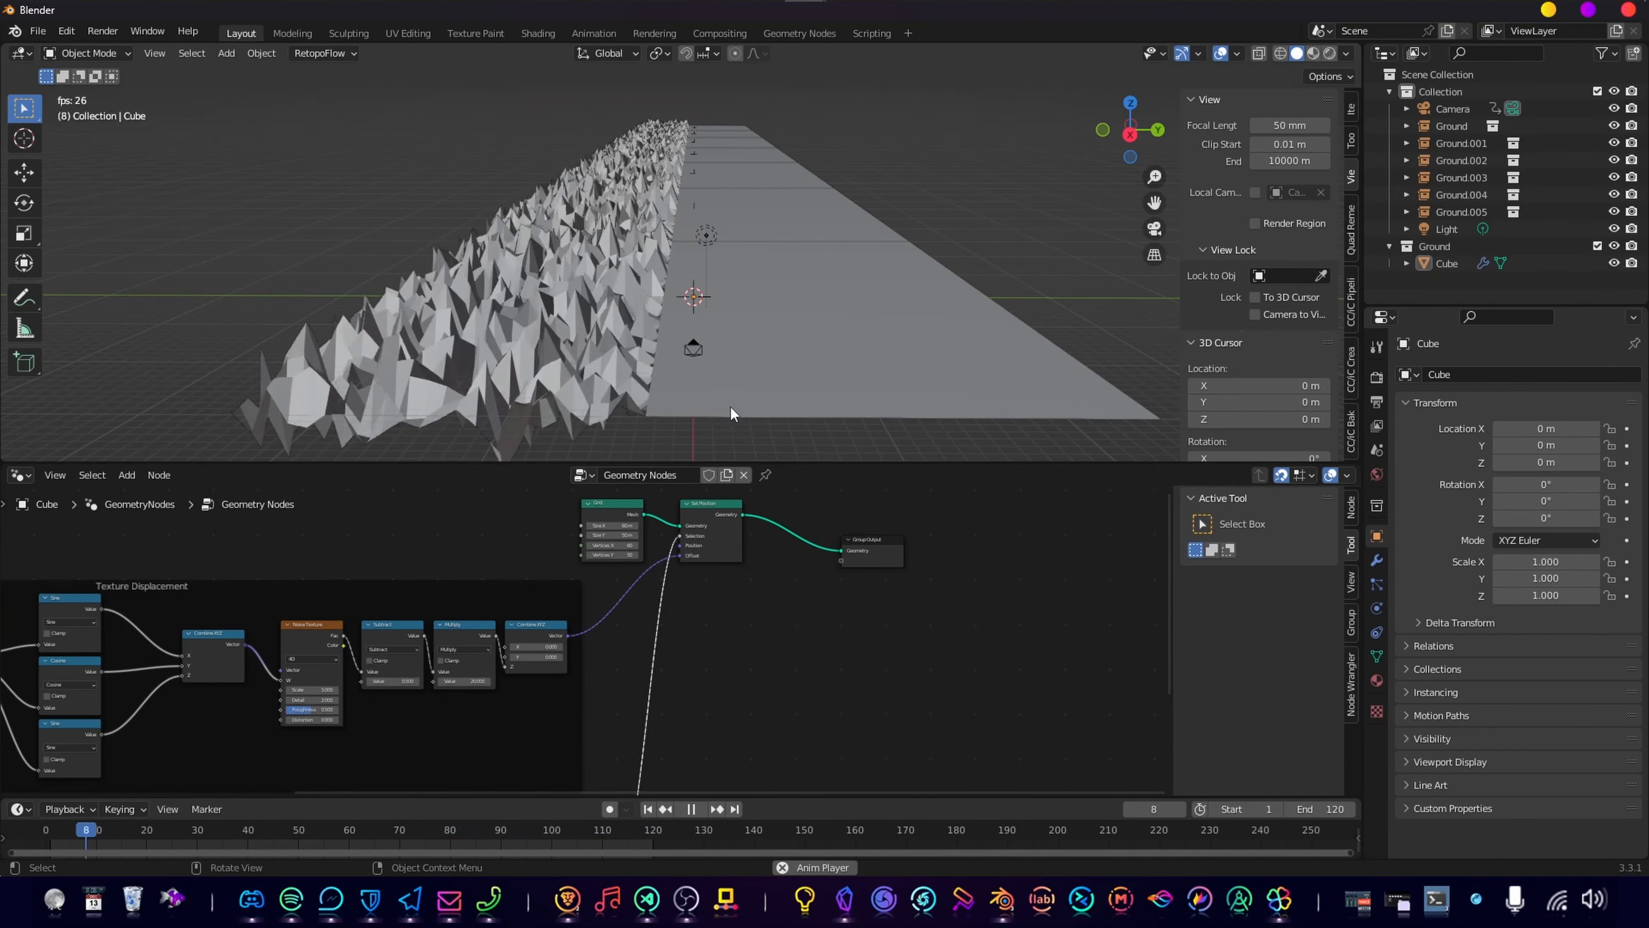
# Step: Duplicate the Less Than node below the original and change the copy to Greater Than with a threshold of 3
pyautogui.scroll(-4, 761, 628)
pyautogui.moveTo(688, 754); pyautogui.dragTo(745, 673, button='middle')
pyautogui.scroll(-3, 789, 553)
pyautogui.scroll(1, 726, 559)
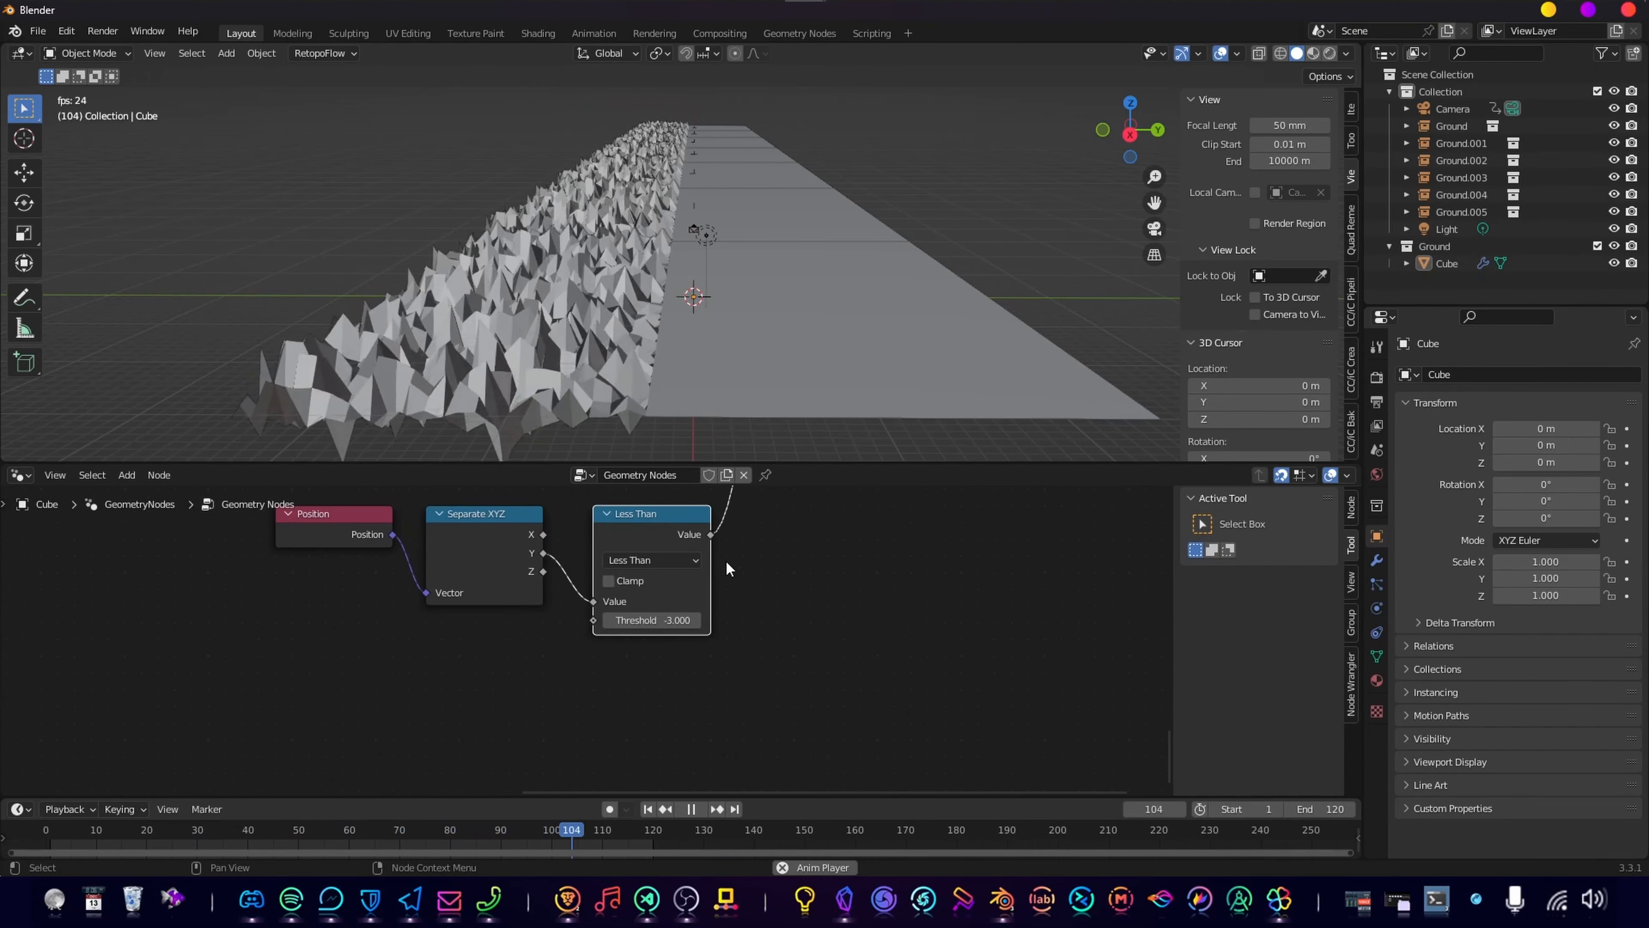
pyautogui.hotkey('shift', 'd')
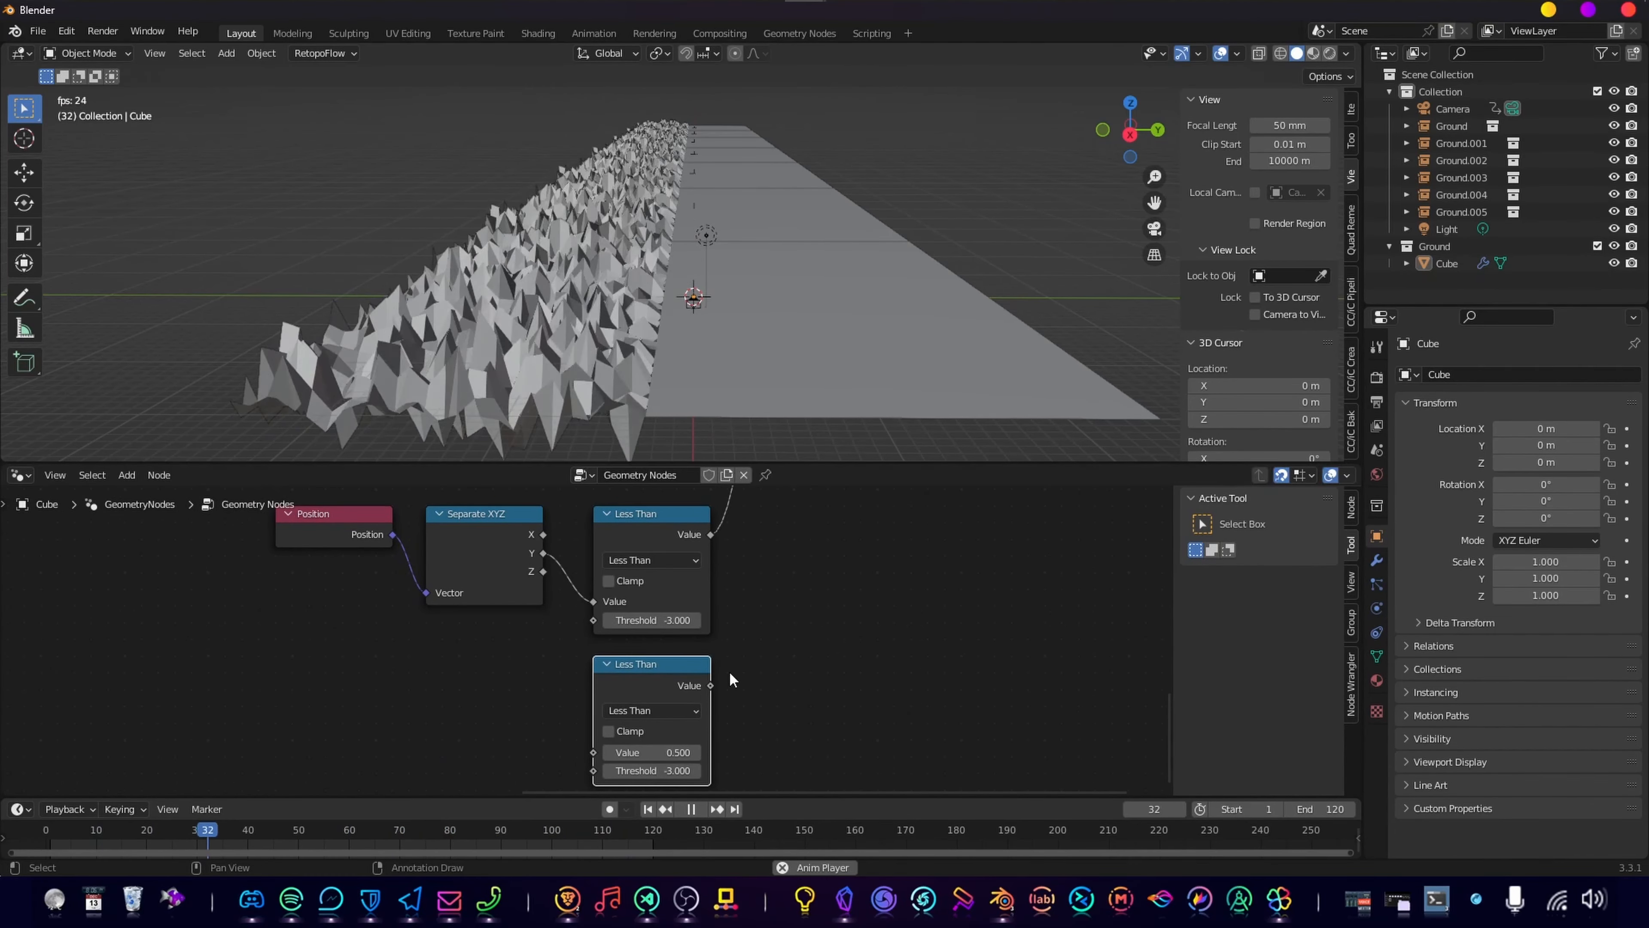
pyautogui.moveTo(730, 679); pyautogui.dragTo(727, 654, button='middle')
pyautogui.click(681, 655)
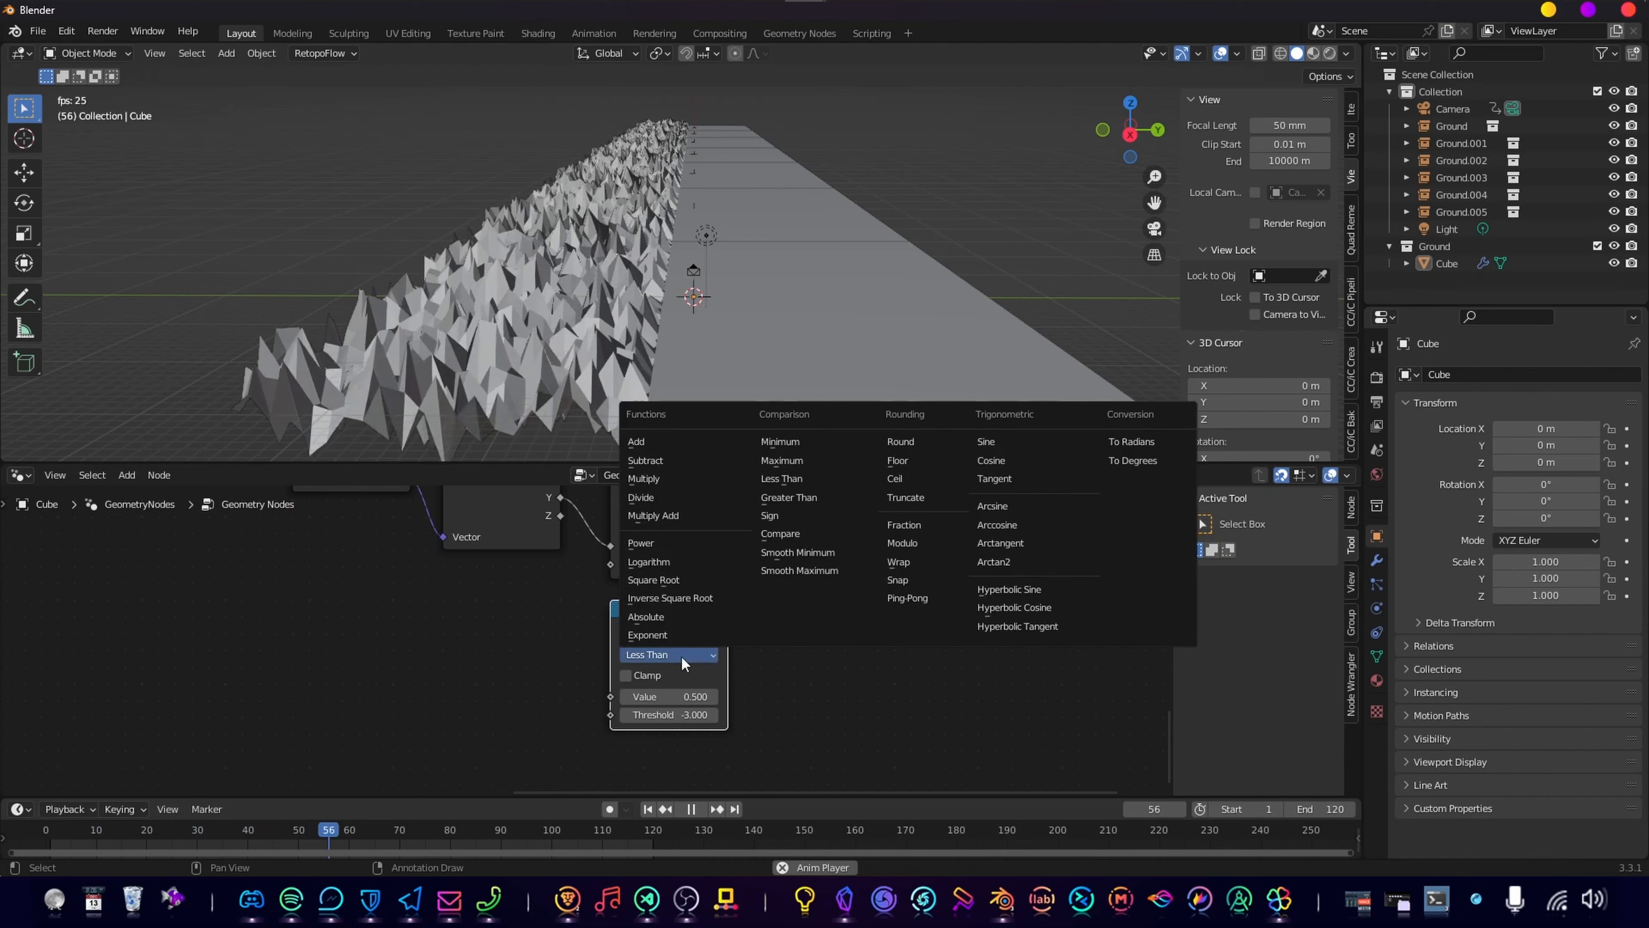
pyautogui.click(837, 494)
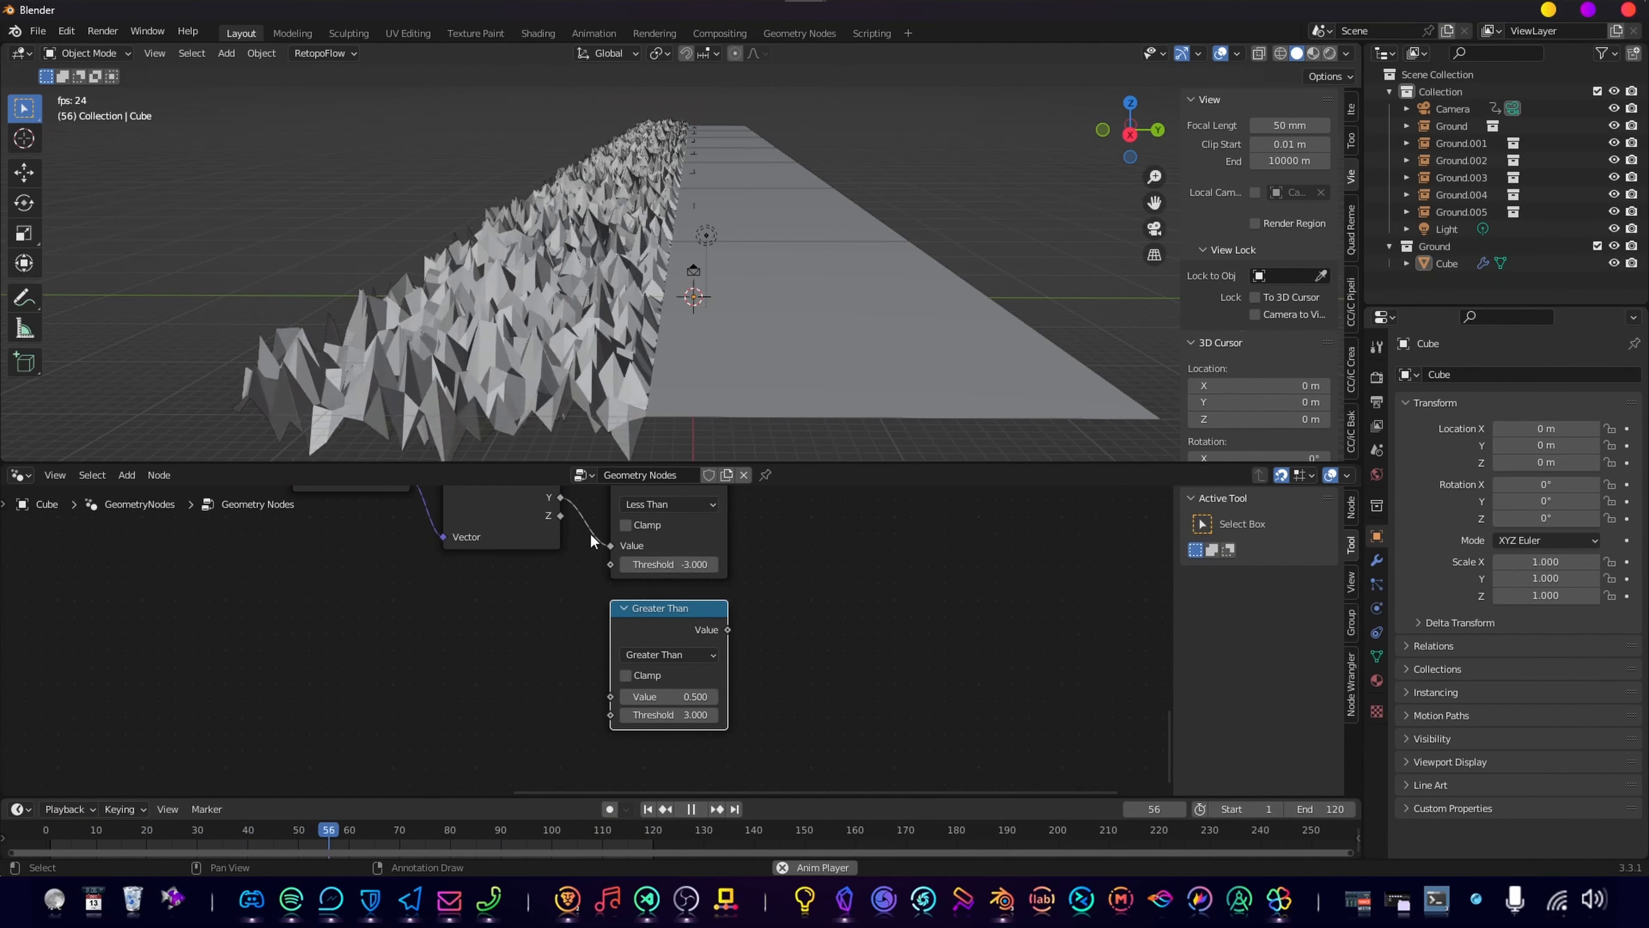
# Step: Connect Separate XYZ's Y output to the Value input of the Greater Than node
pyautogui.moveTo(590, 533); pyautogui.dragTo(589, 553, button='middle')
pyautogui.moveTo(557, 519); pyautogui.dragTo(611, 716)
pyautogui.scroll(-3, 845, 618)
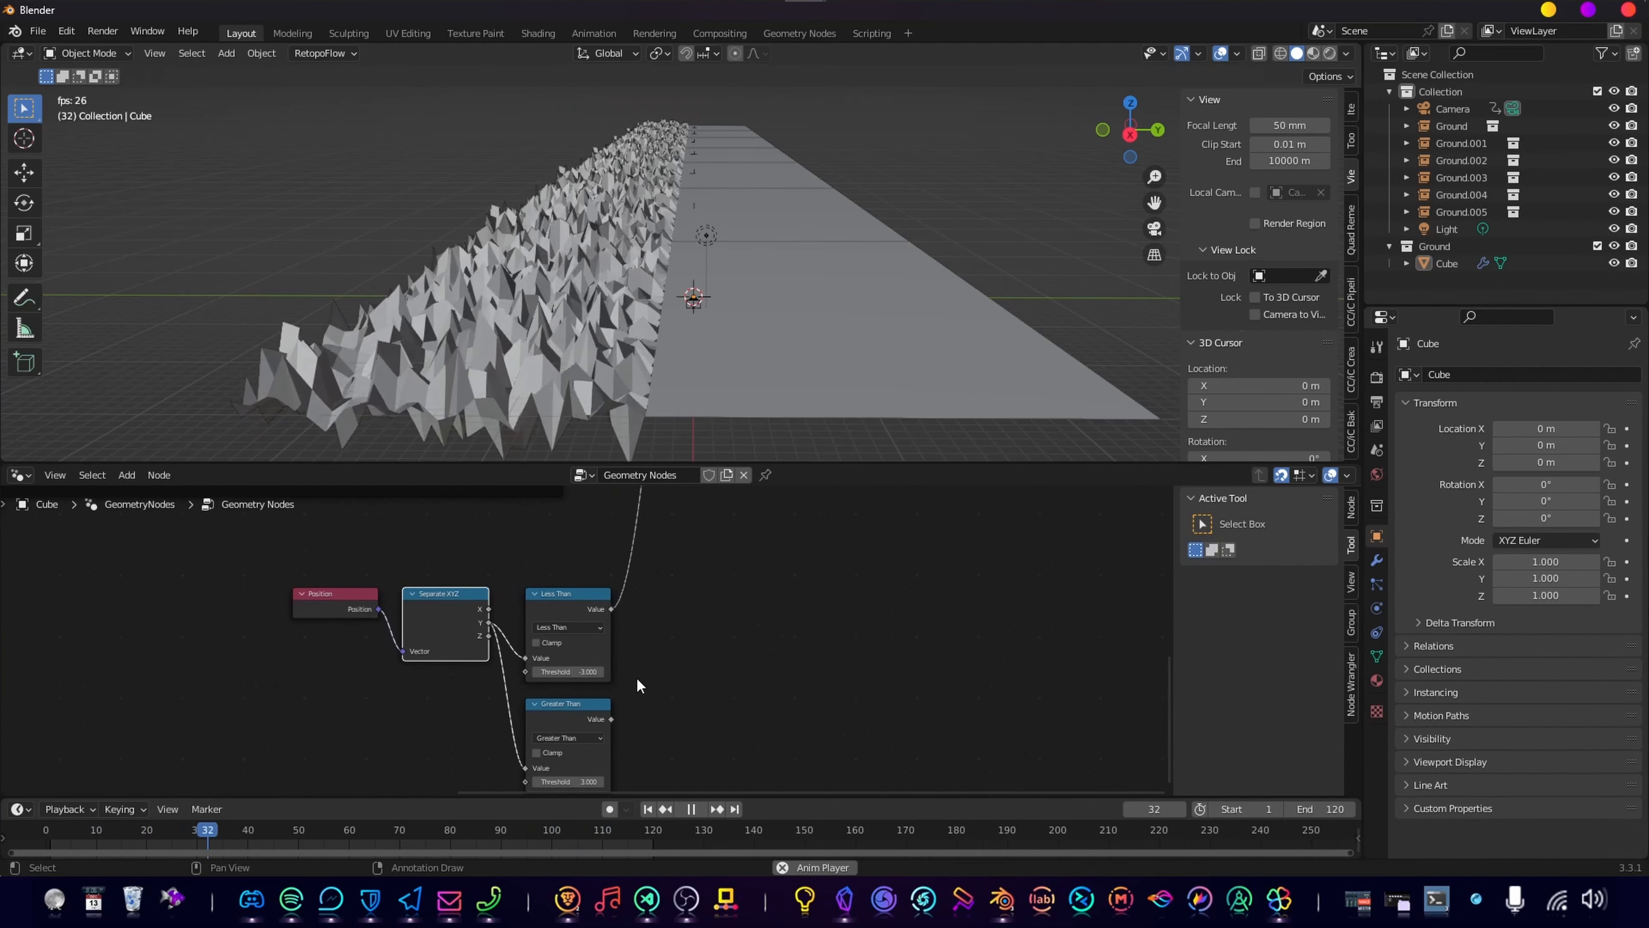
# Step: Duplicate the Less Than node beside the two comparison nodes and change the copy's operation to Add
pyautogui.click(588, 597)
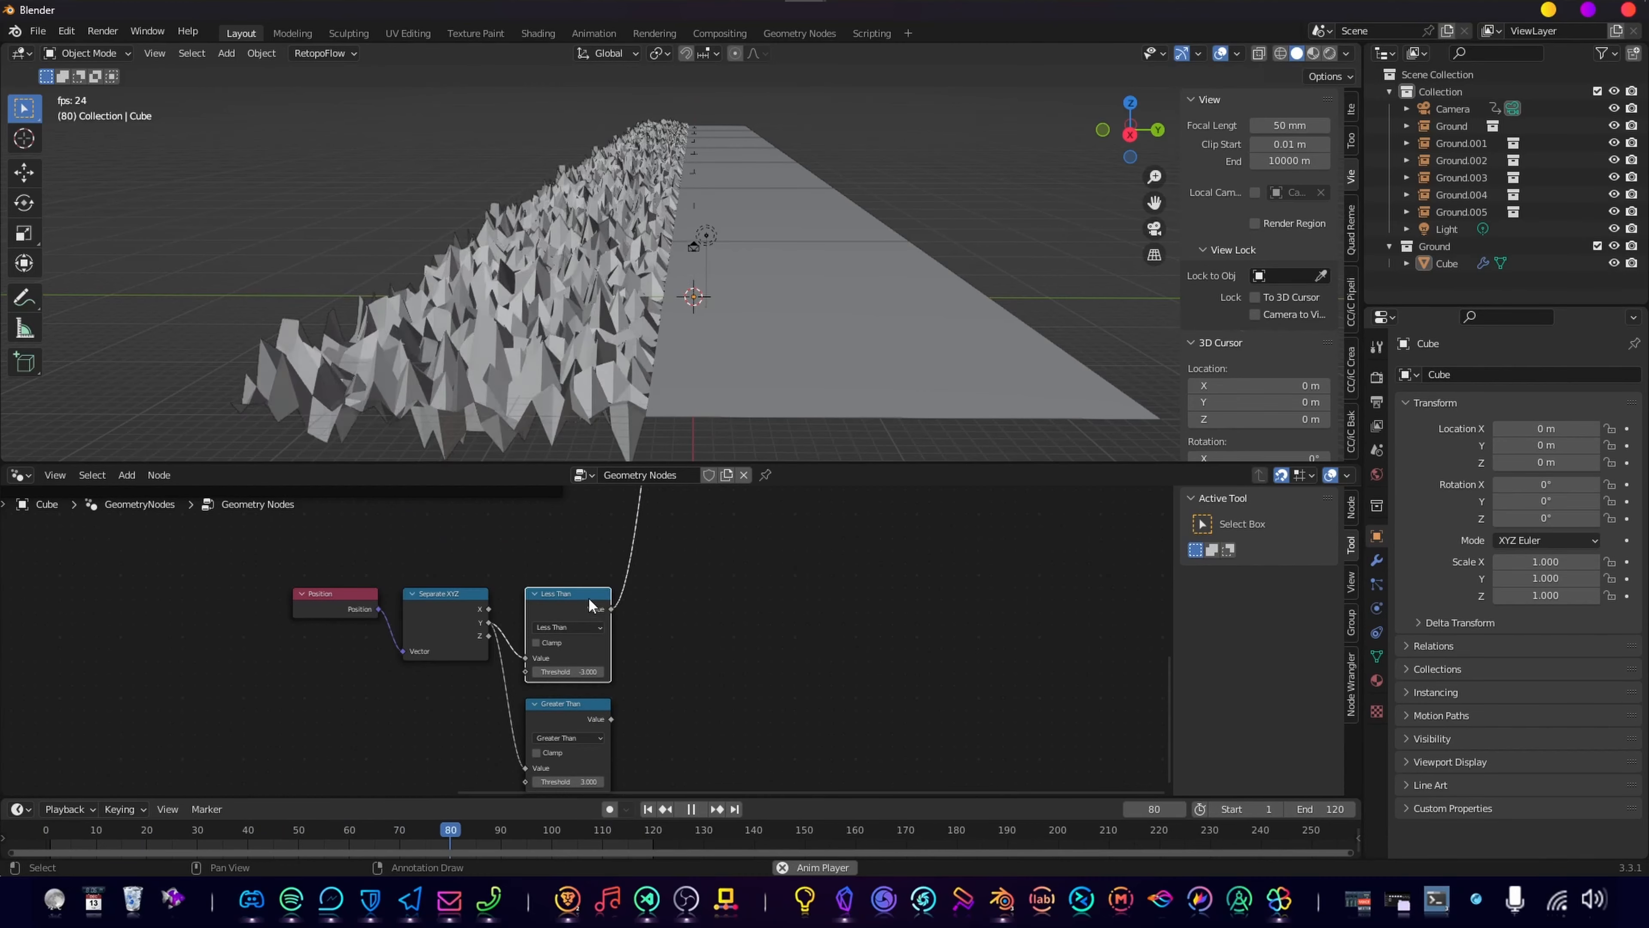
pyautogui.hotkey('shift', 'd')
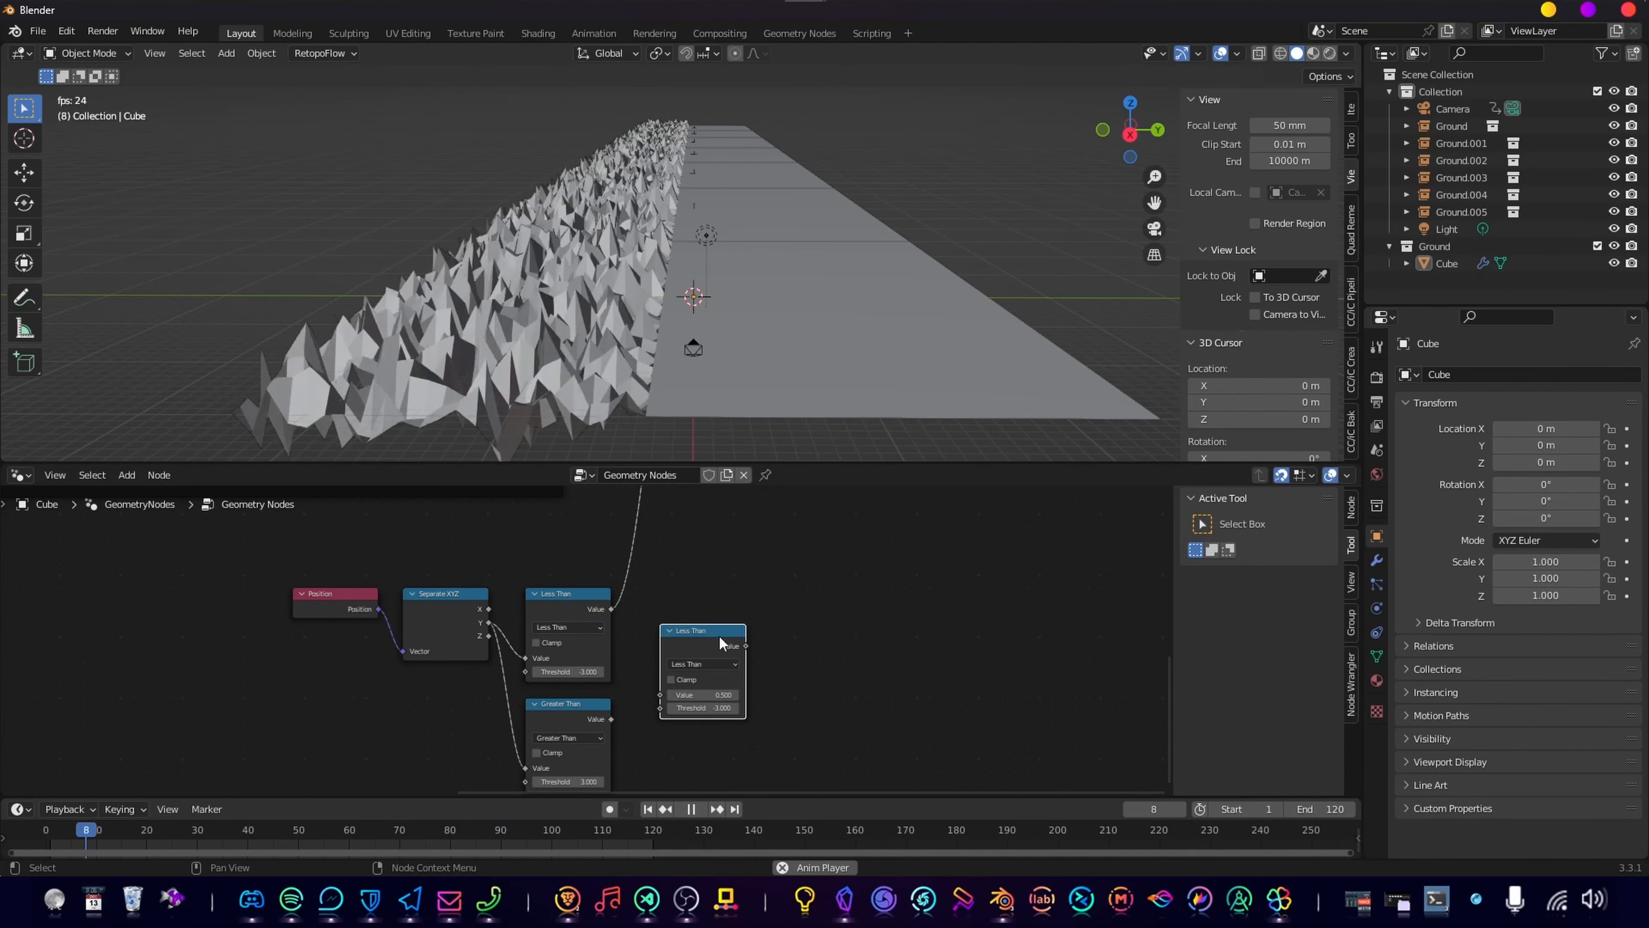
pyautogui.click(717, 665)
pyautogui.click(714, 700)
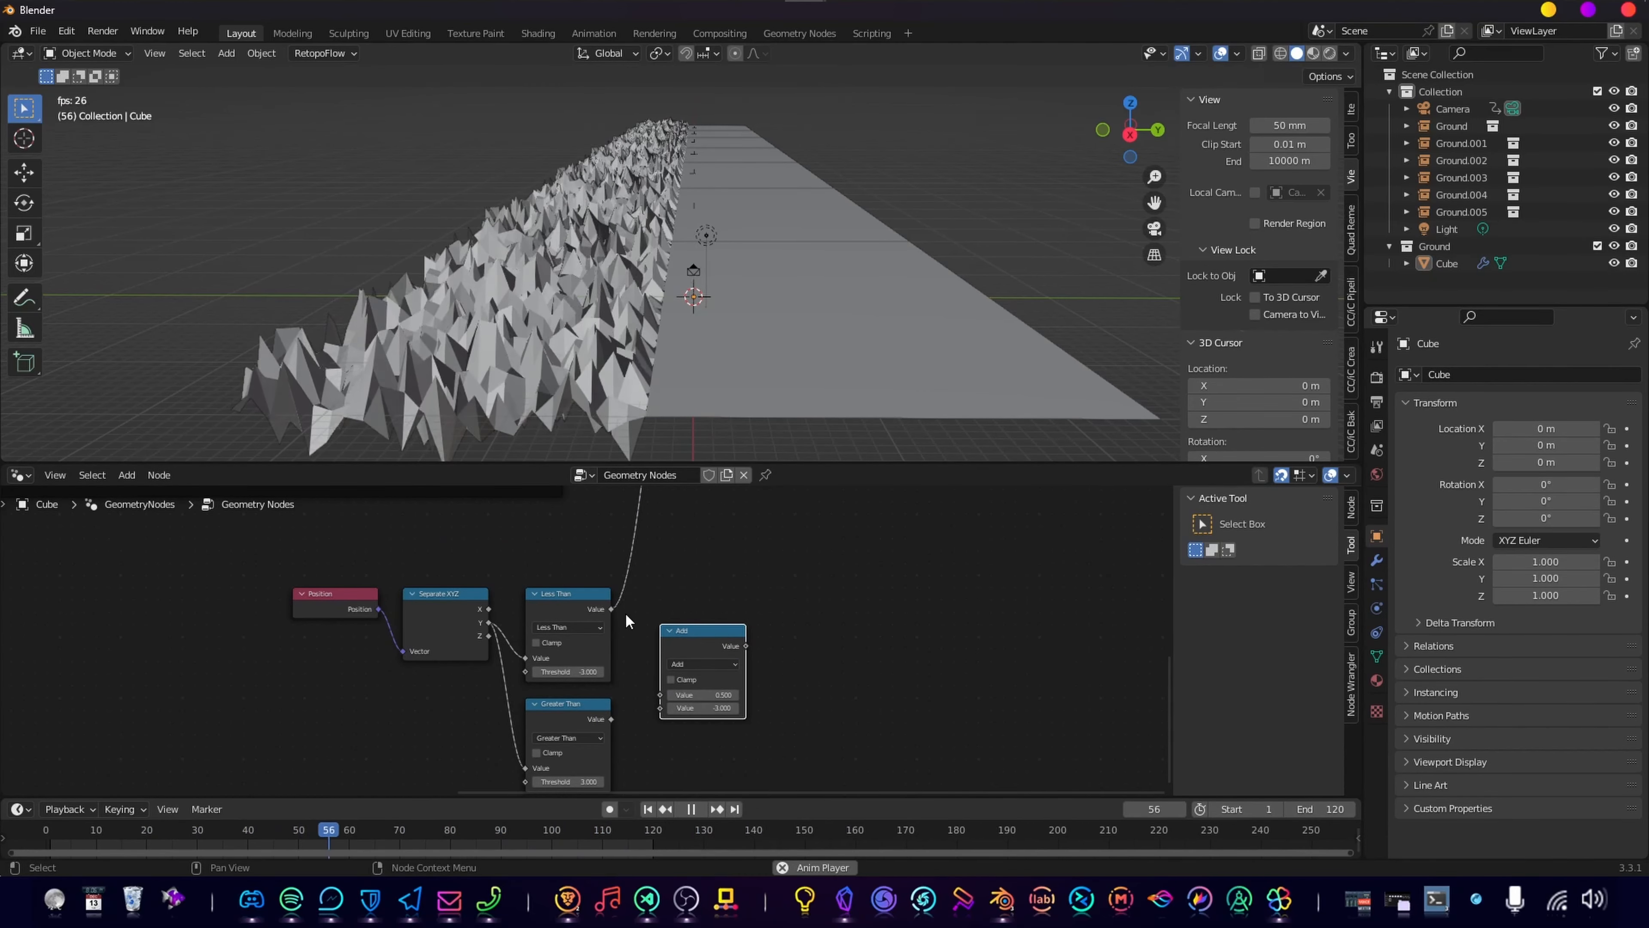
# Step: Feed the Less Than and Greater Than outputs into the Add node and connect its result to Set Position's Selection input
pyautogui.keyDown('alt'); pyautogui.moveTo(657, 628); pyautogui.dragTo(659, 631, button='right'); pyautogui.keyUp('alt')
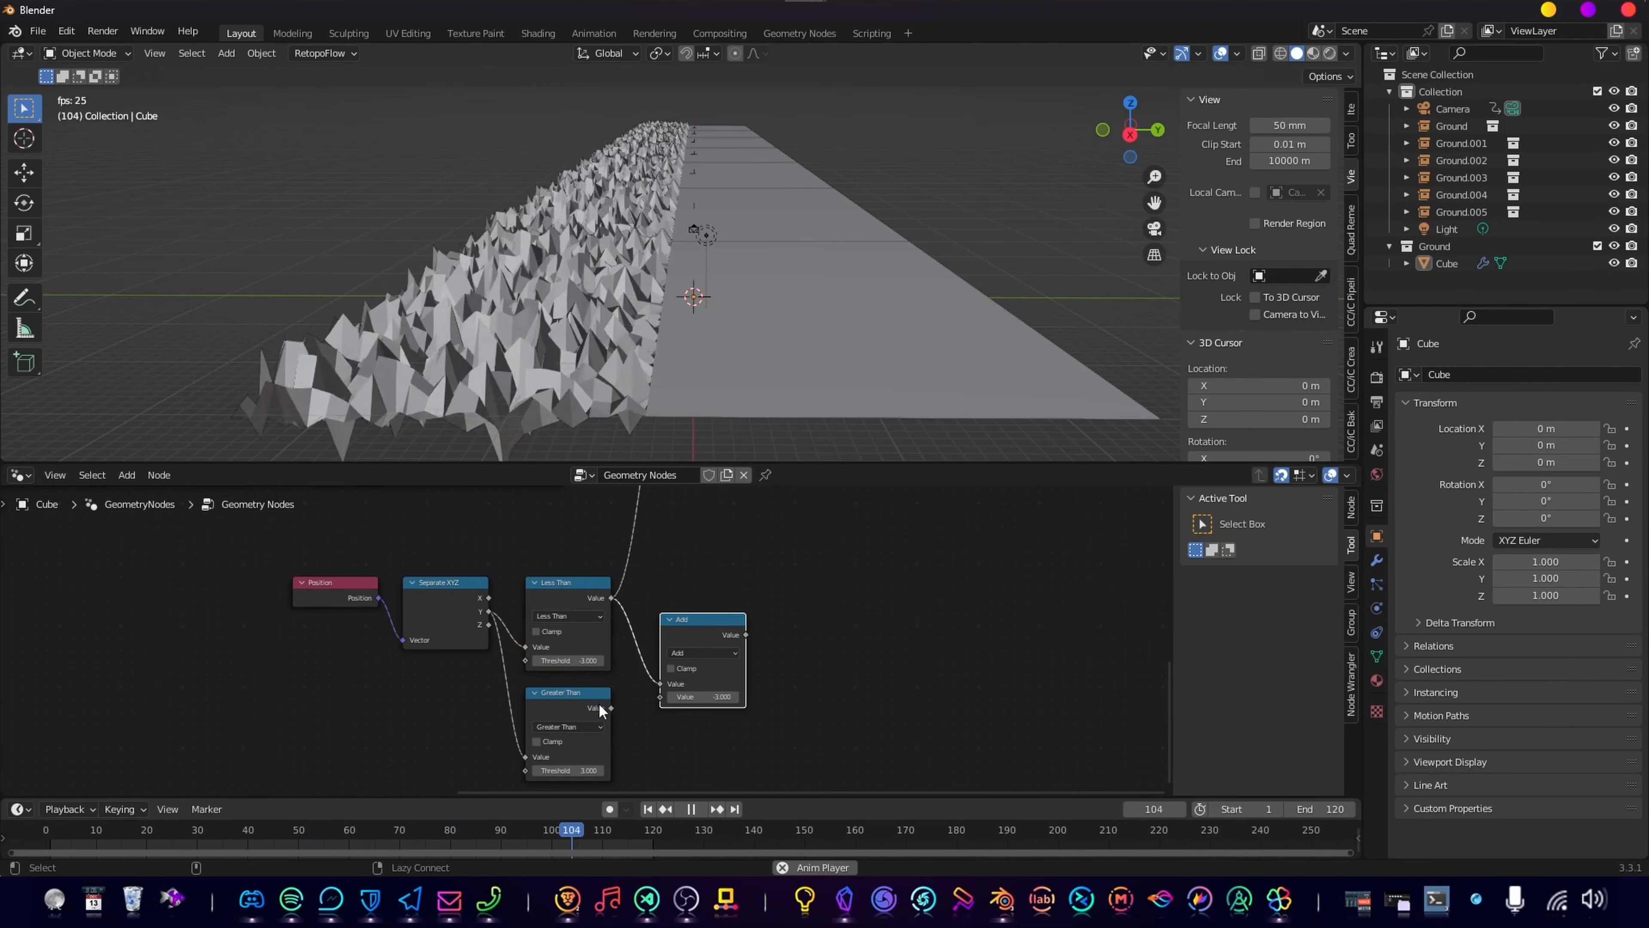
pyautogui.moveTo(731, 620); pyautogui.dragTo(674, 718, button='middle')
pyautogui.moveTo(687, 715); pyautogui.dragTo(622, 618)
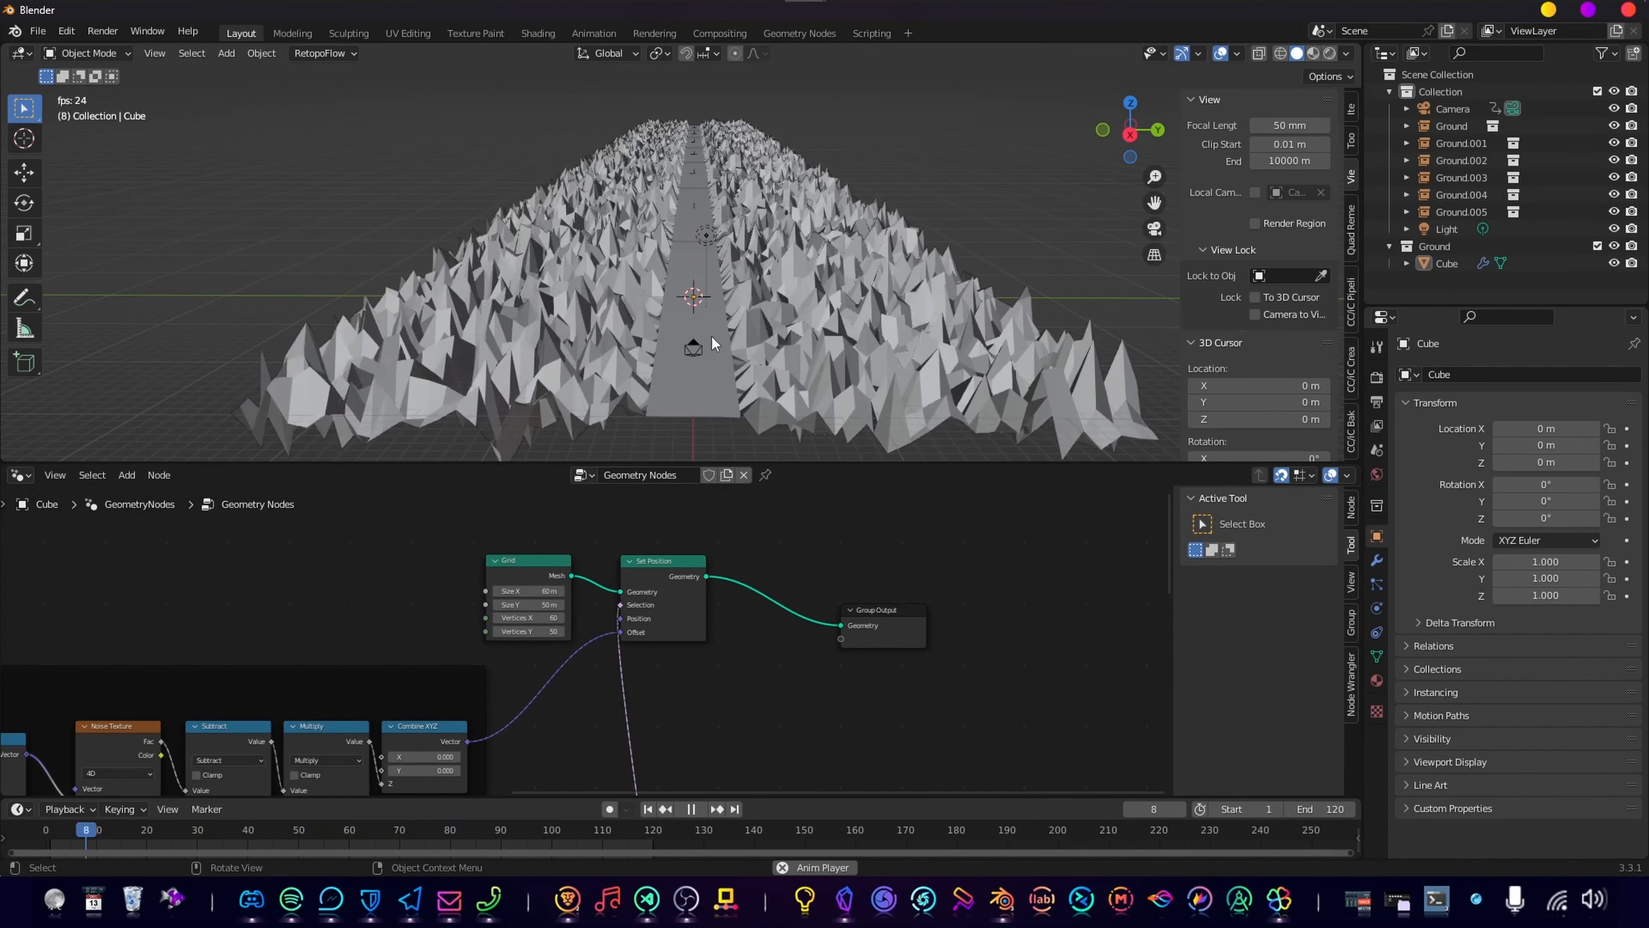
# Step: Examine the displaced terrain and the flat central path from the side and through the scene camera
pyautogui.moveTo(683, 376); pyautogui.dragTo(675, 377, button='middle')
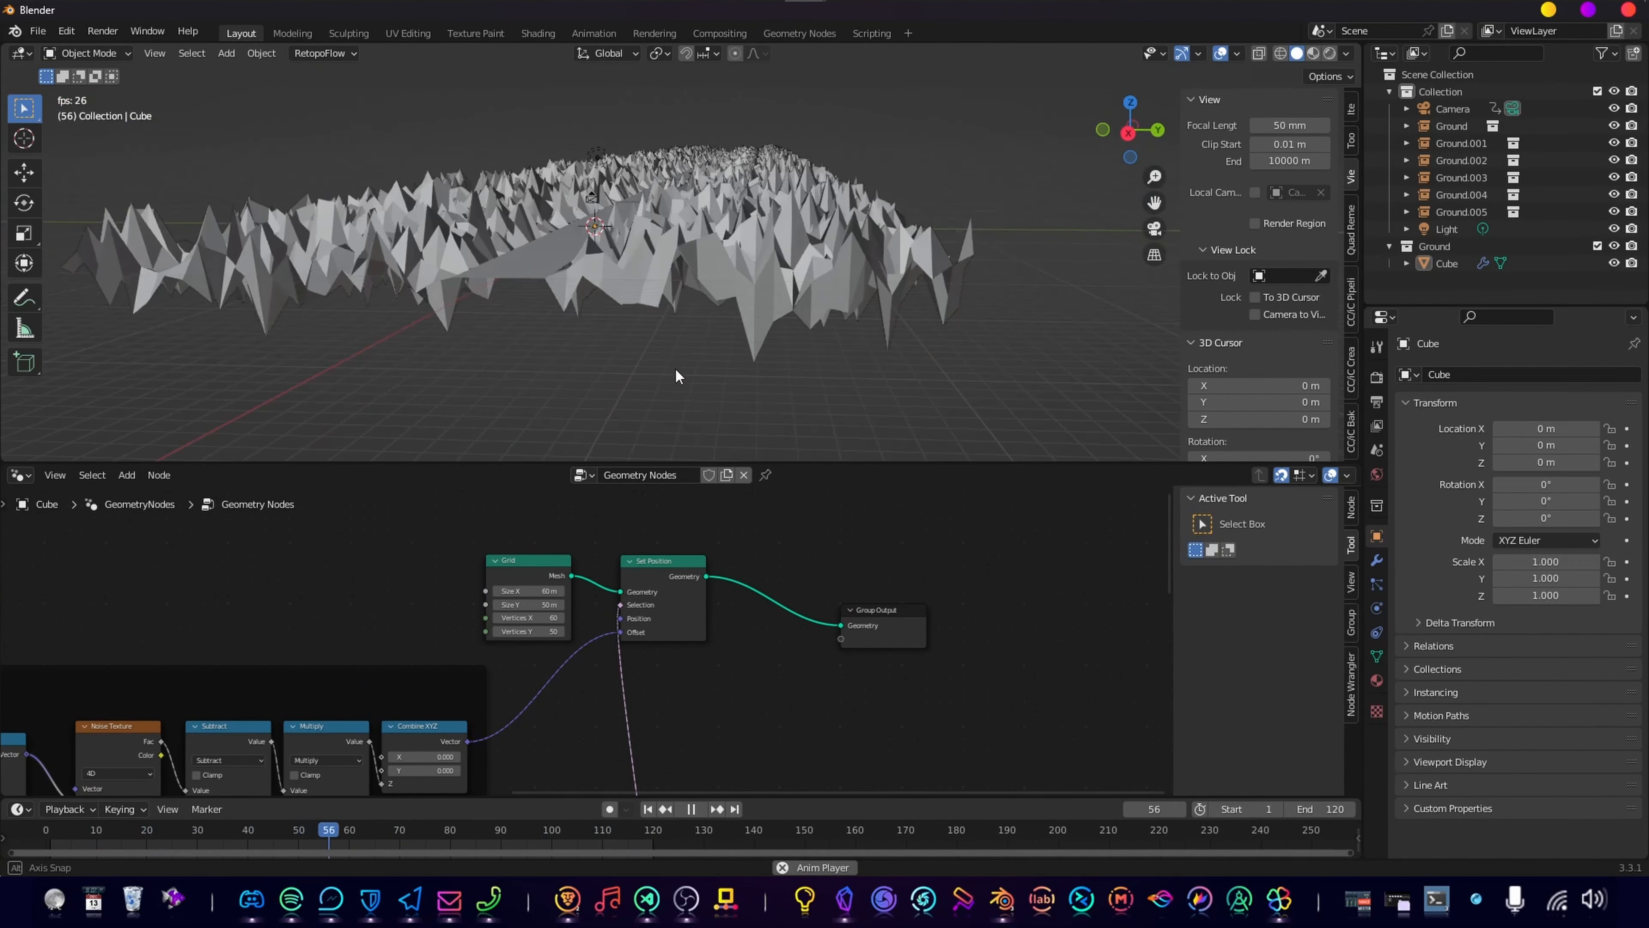
pyautogui.press('KP_0')
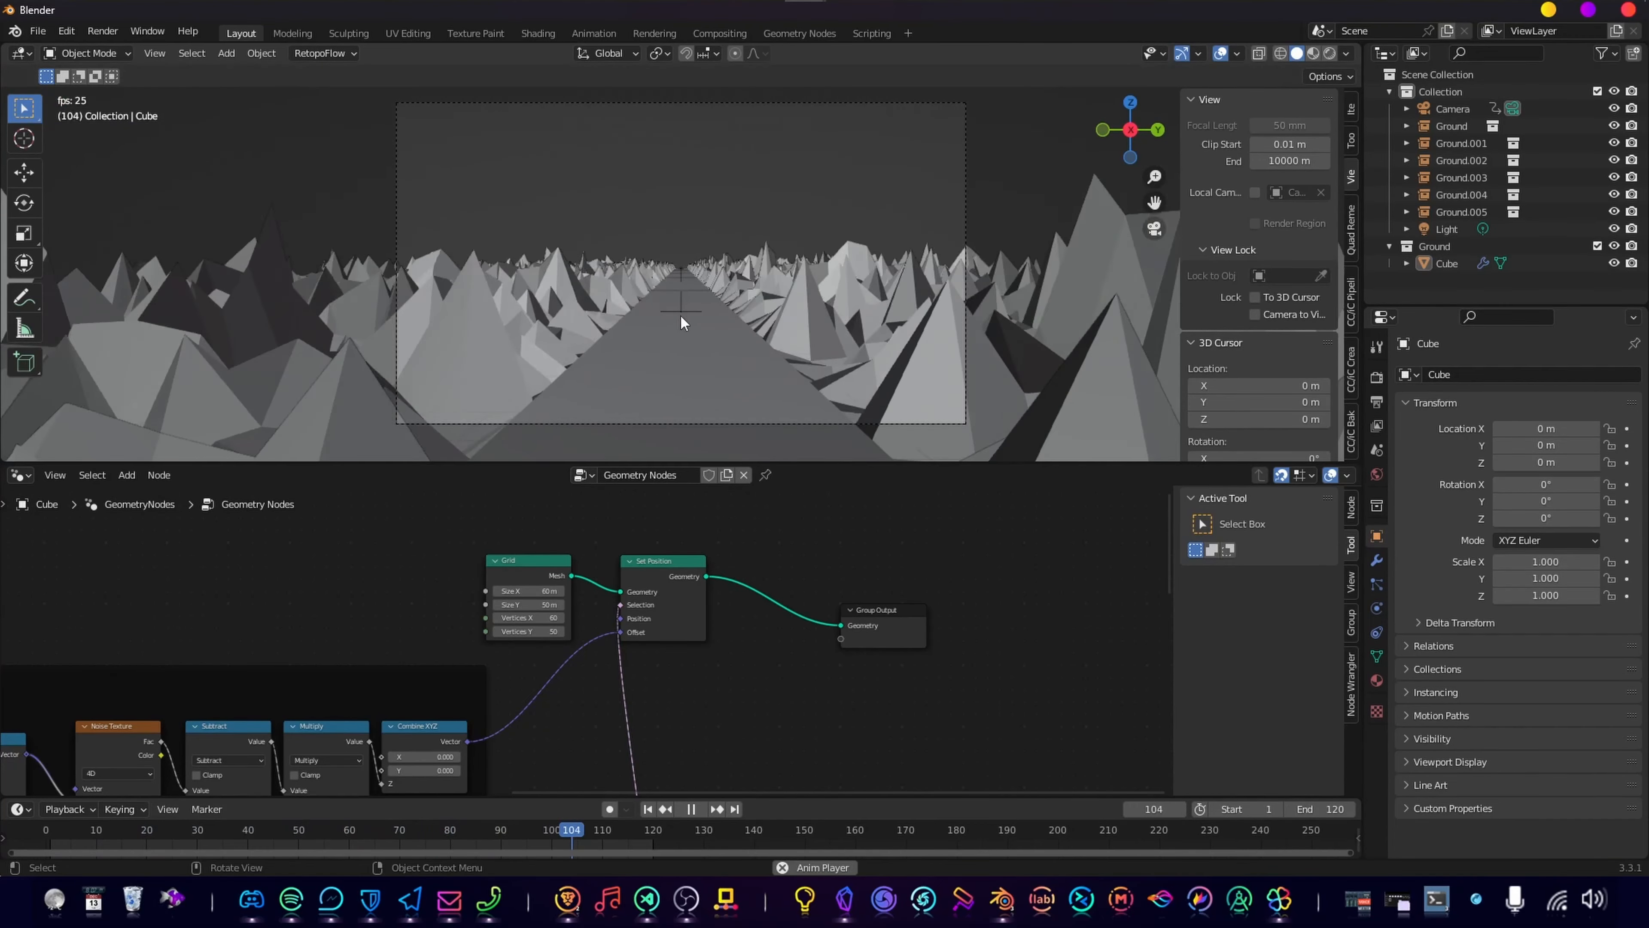
pyautogui.scroll(-3, 773, 322)
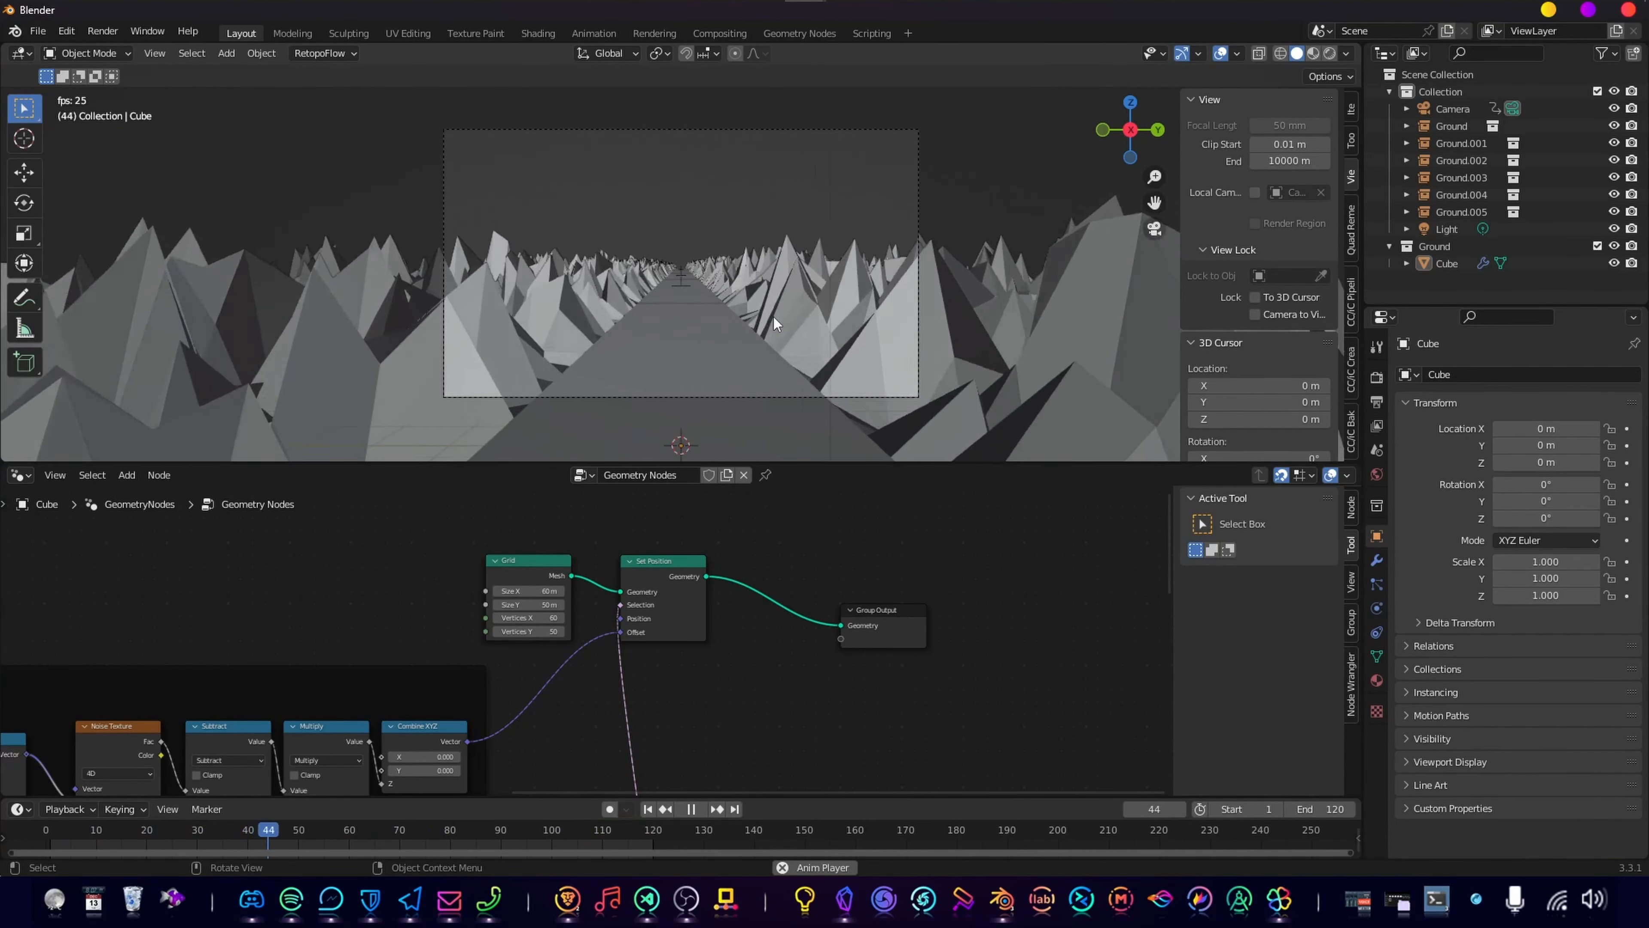
# Step: Group the Grid and Set Position nodes in a frame labelled "Grid"
pyautogui.scroll(-2, 654, 608)
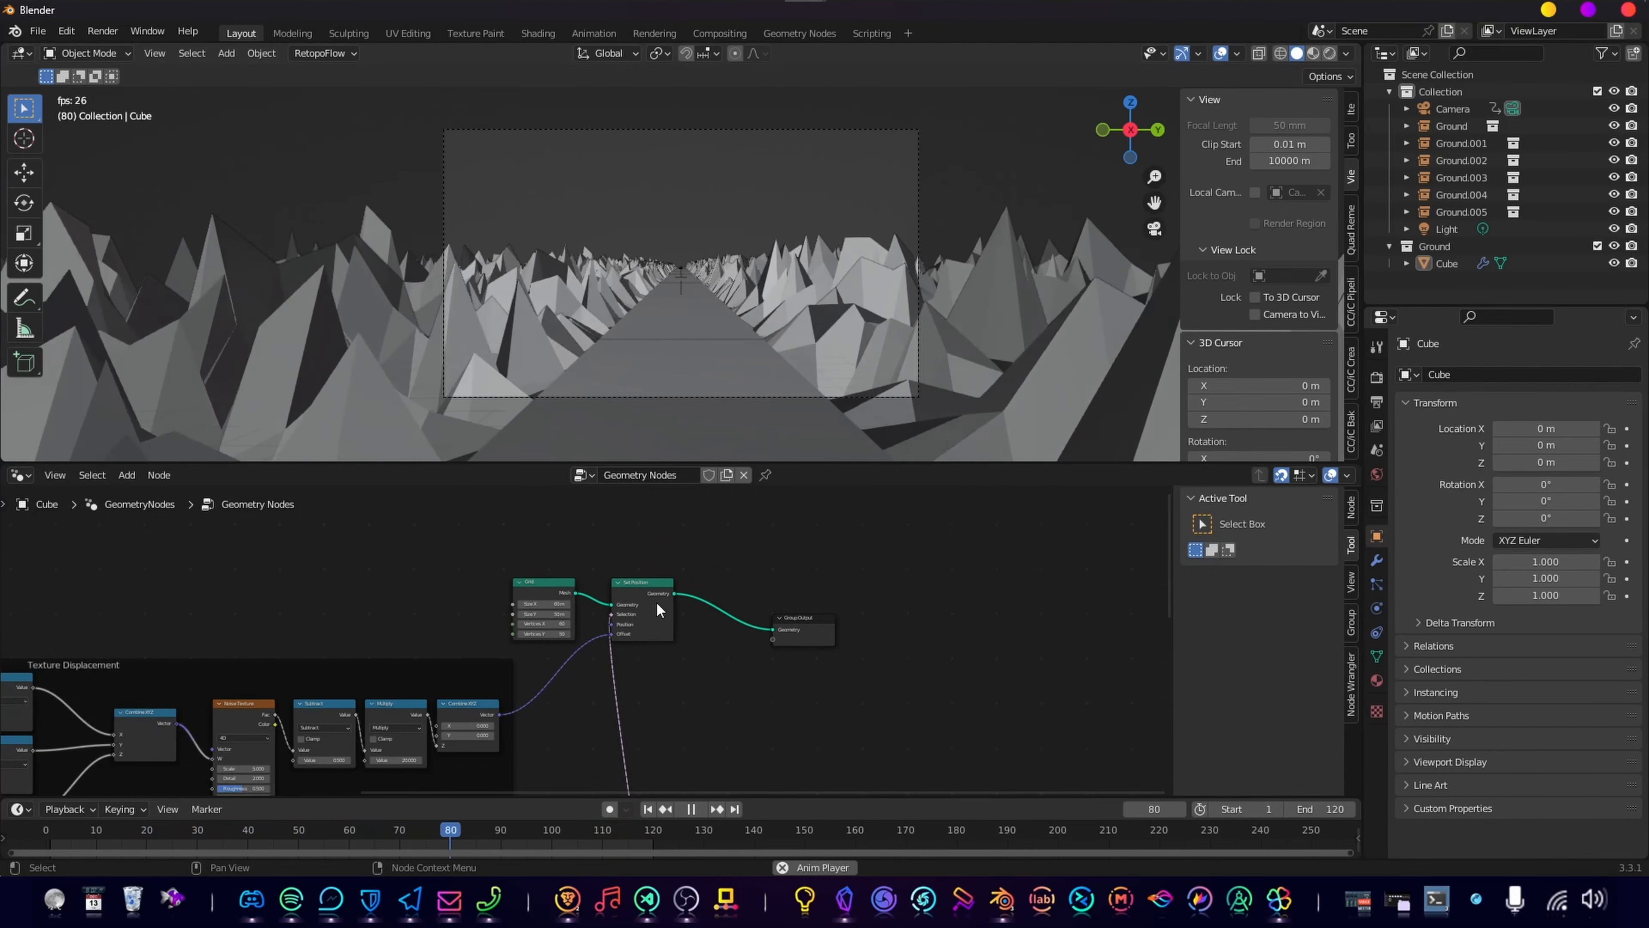
pyautogui.moveTo(490, 551); pyautogui.dragTo(698, 645)
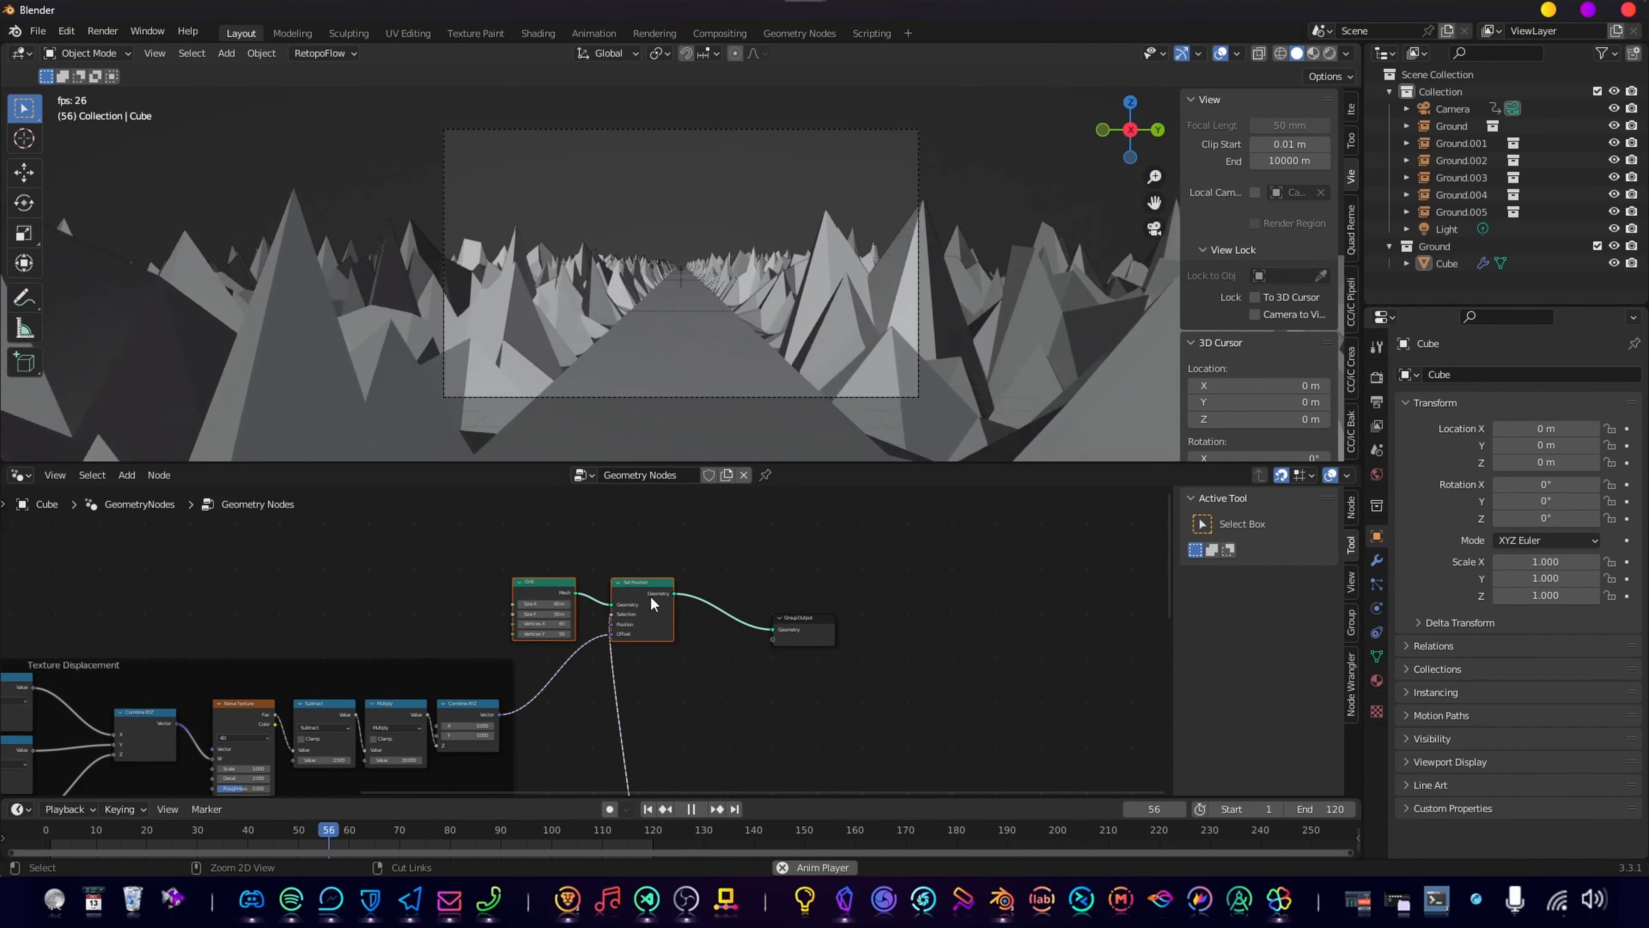
pyautogui.hotkey('ctrl', 'j')
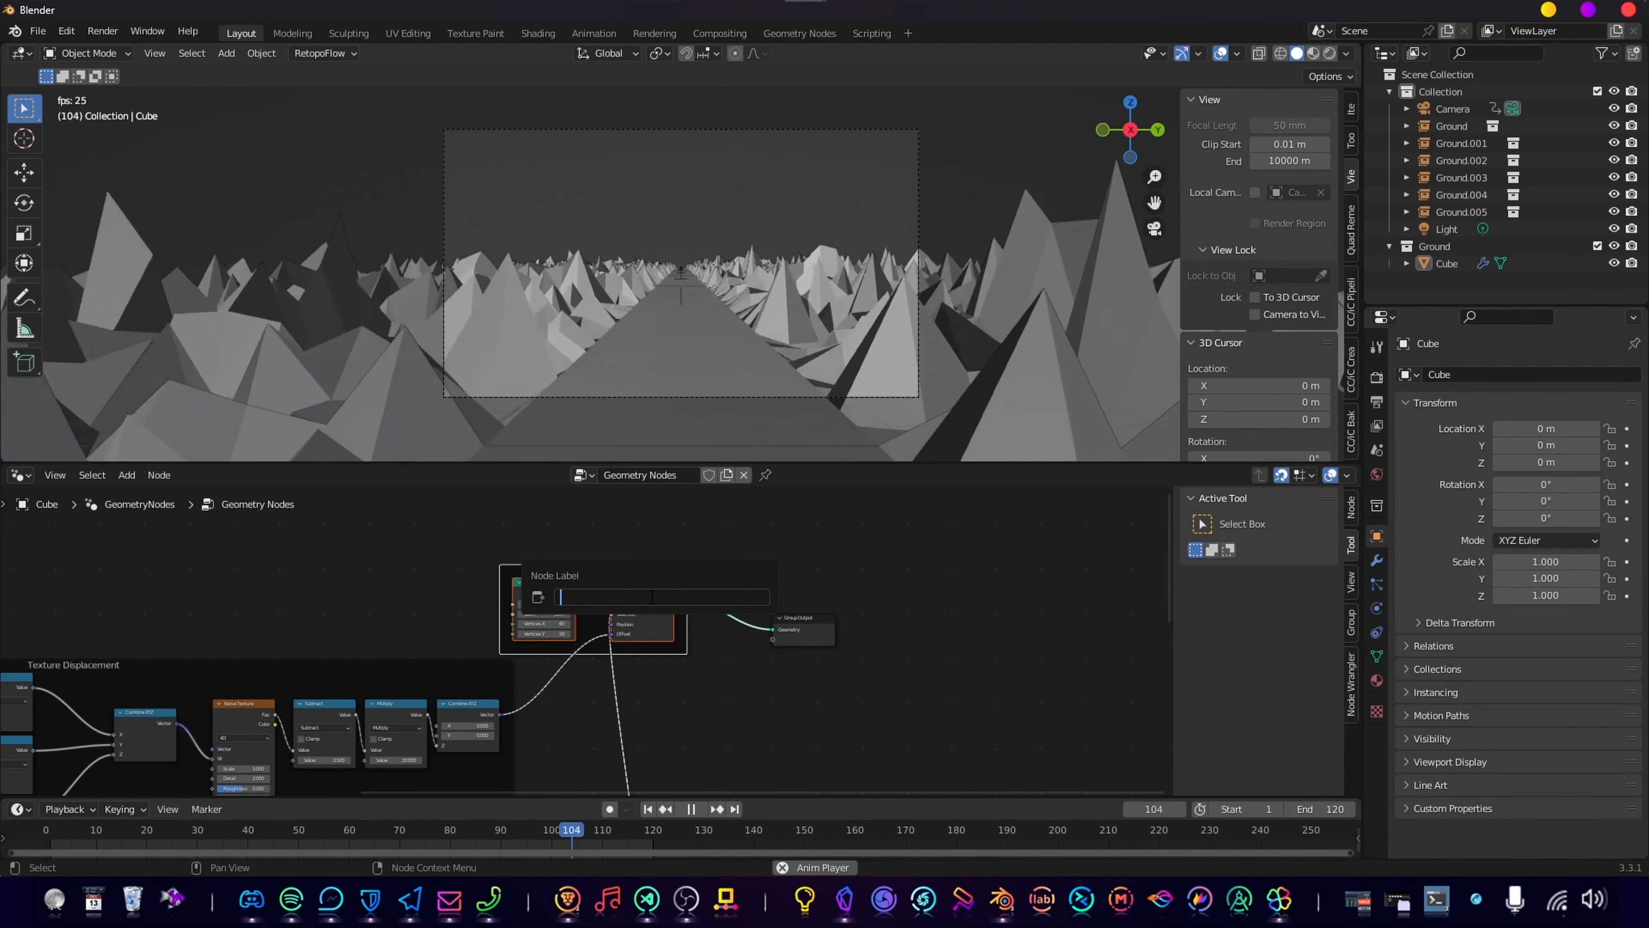
pyautogui.press('F2')
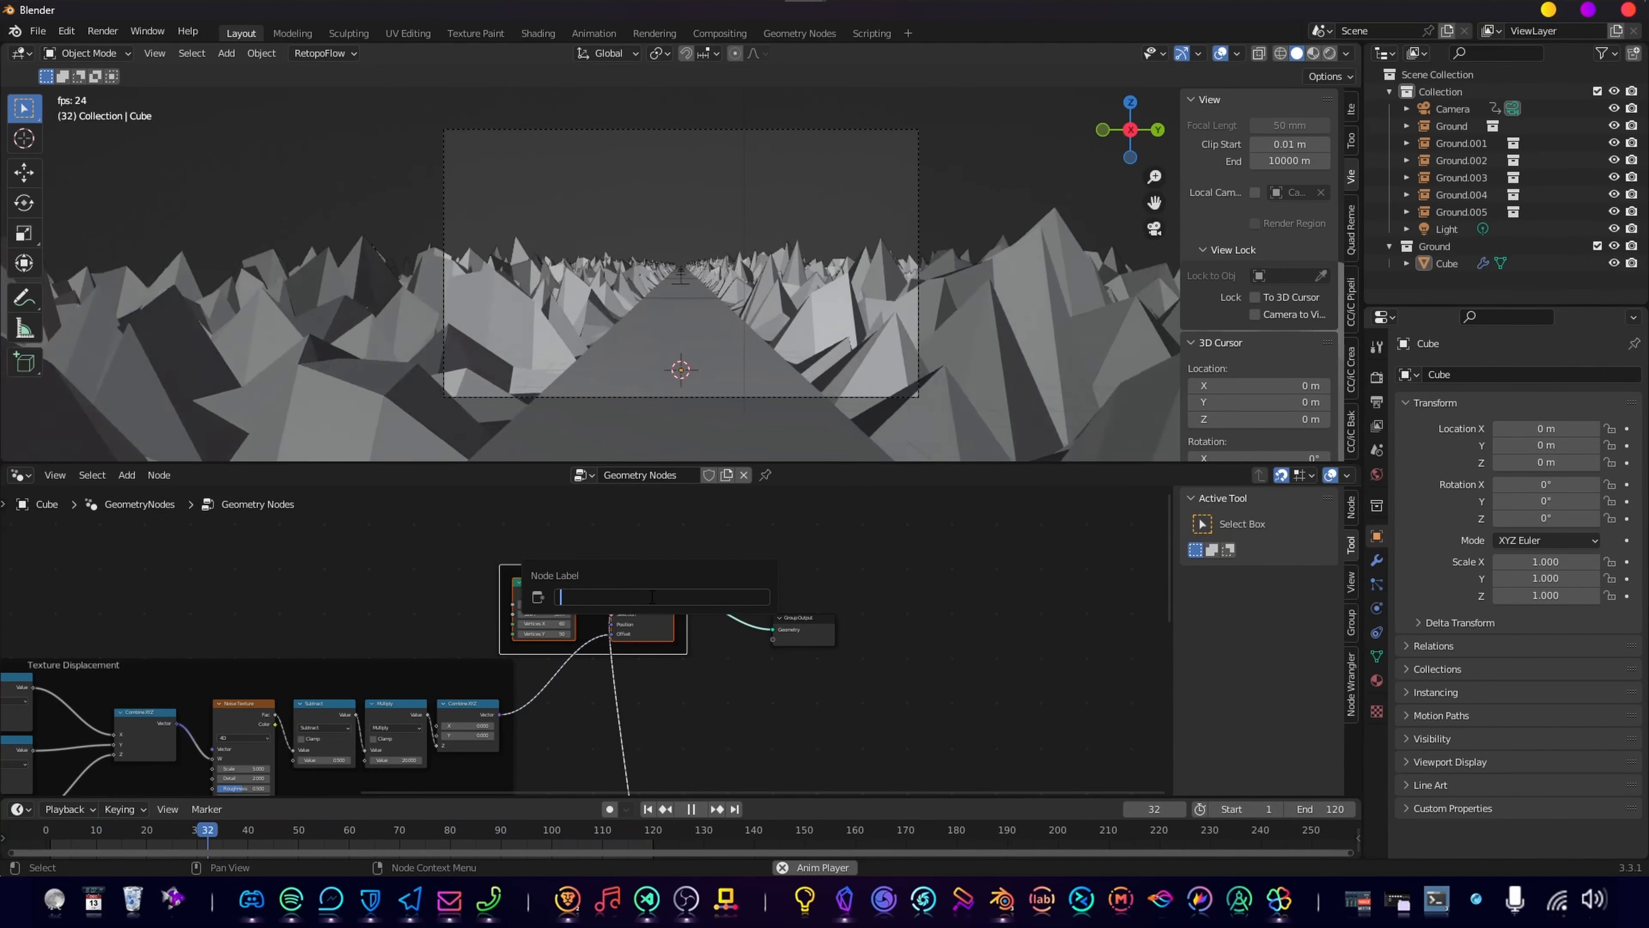
pyautogui.write('Grid')
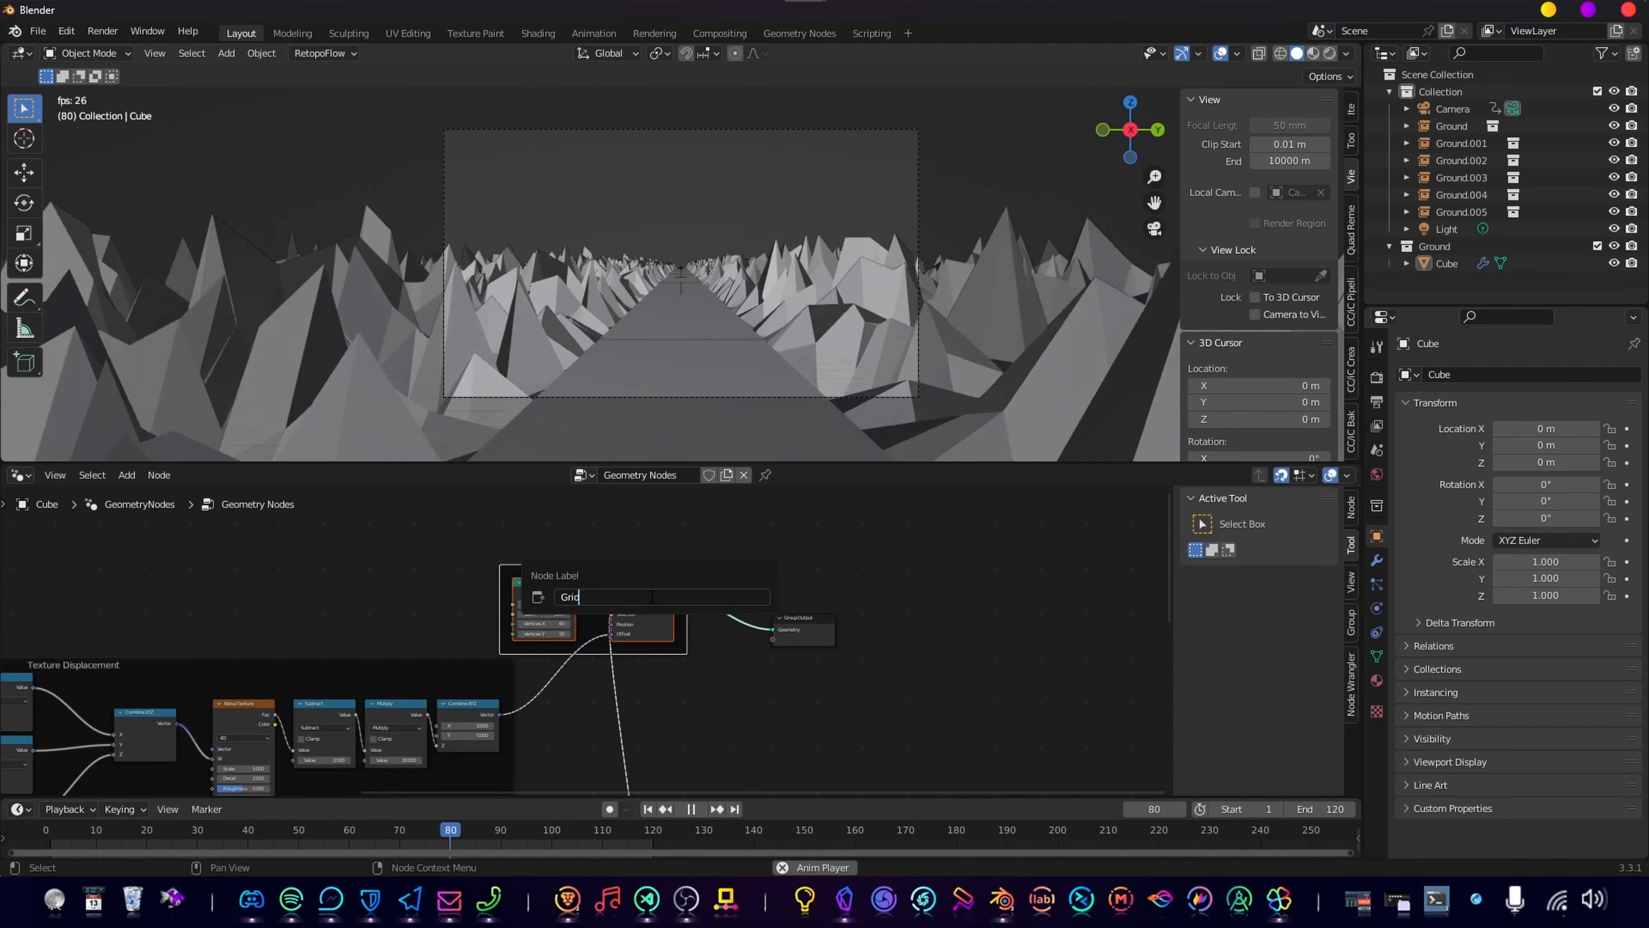
pyautogui.press('Return')
pyautogui.scroll(-1, 662, 597)
pyautogui.scroll(-1, 587, 348)
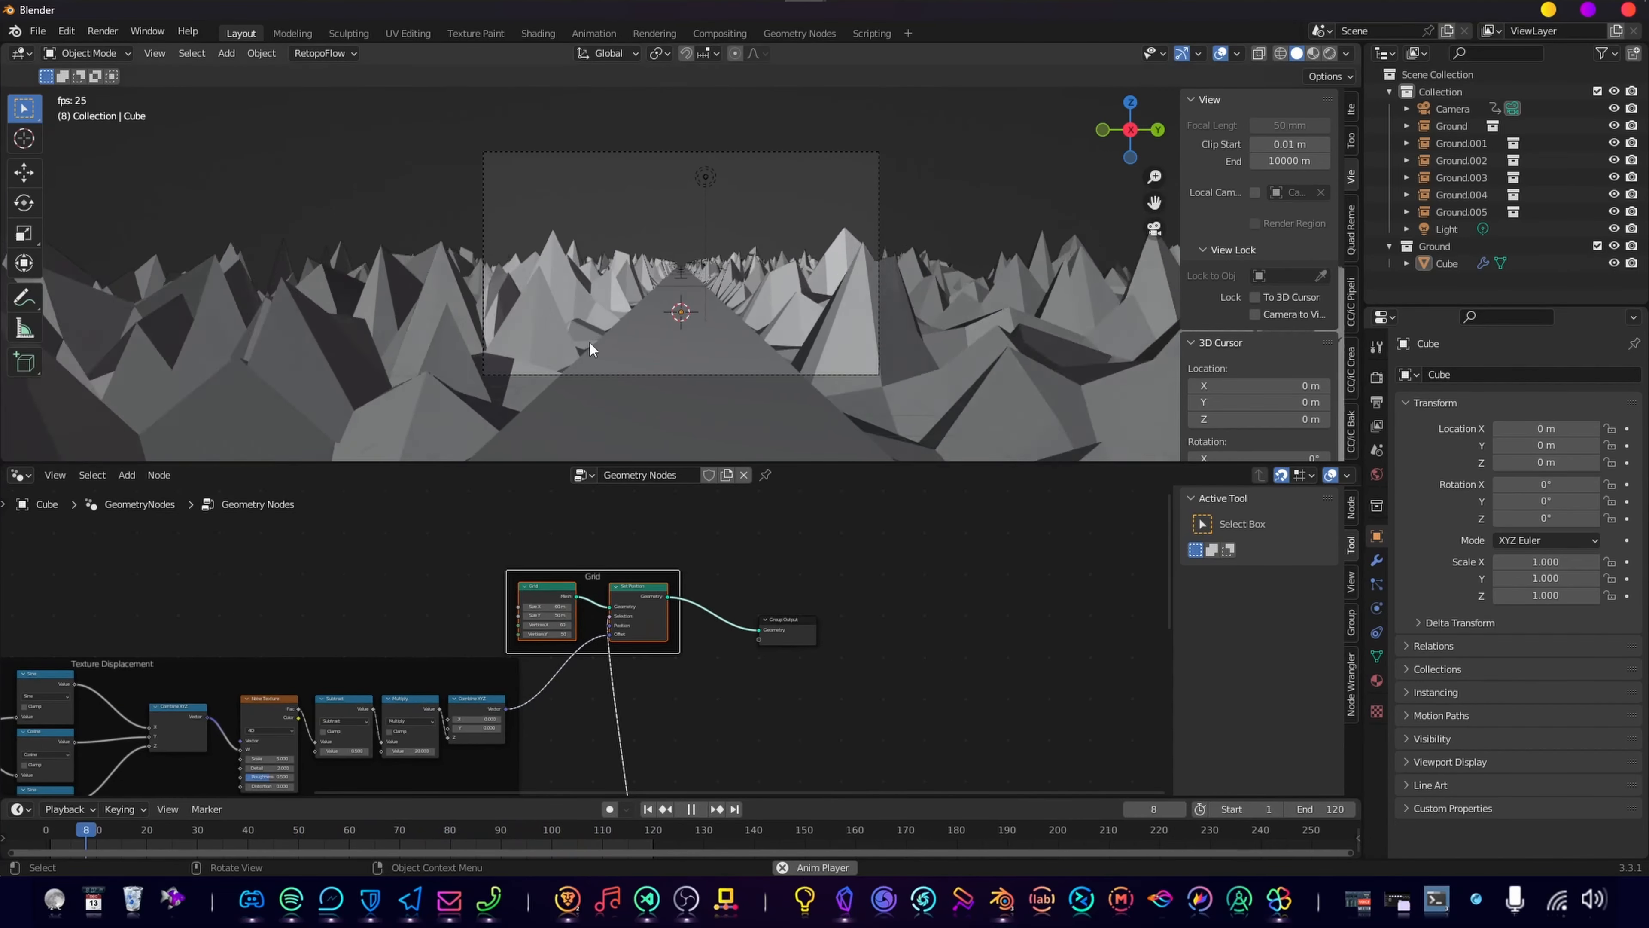
pyautogui.scroll(2, 869, 332)
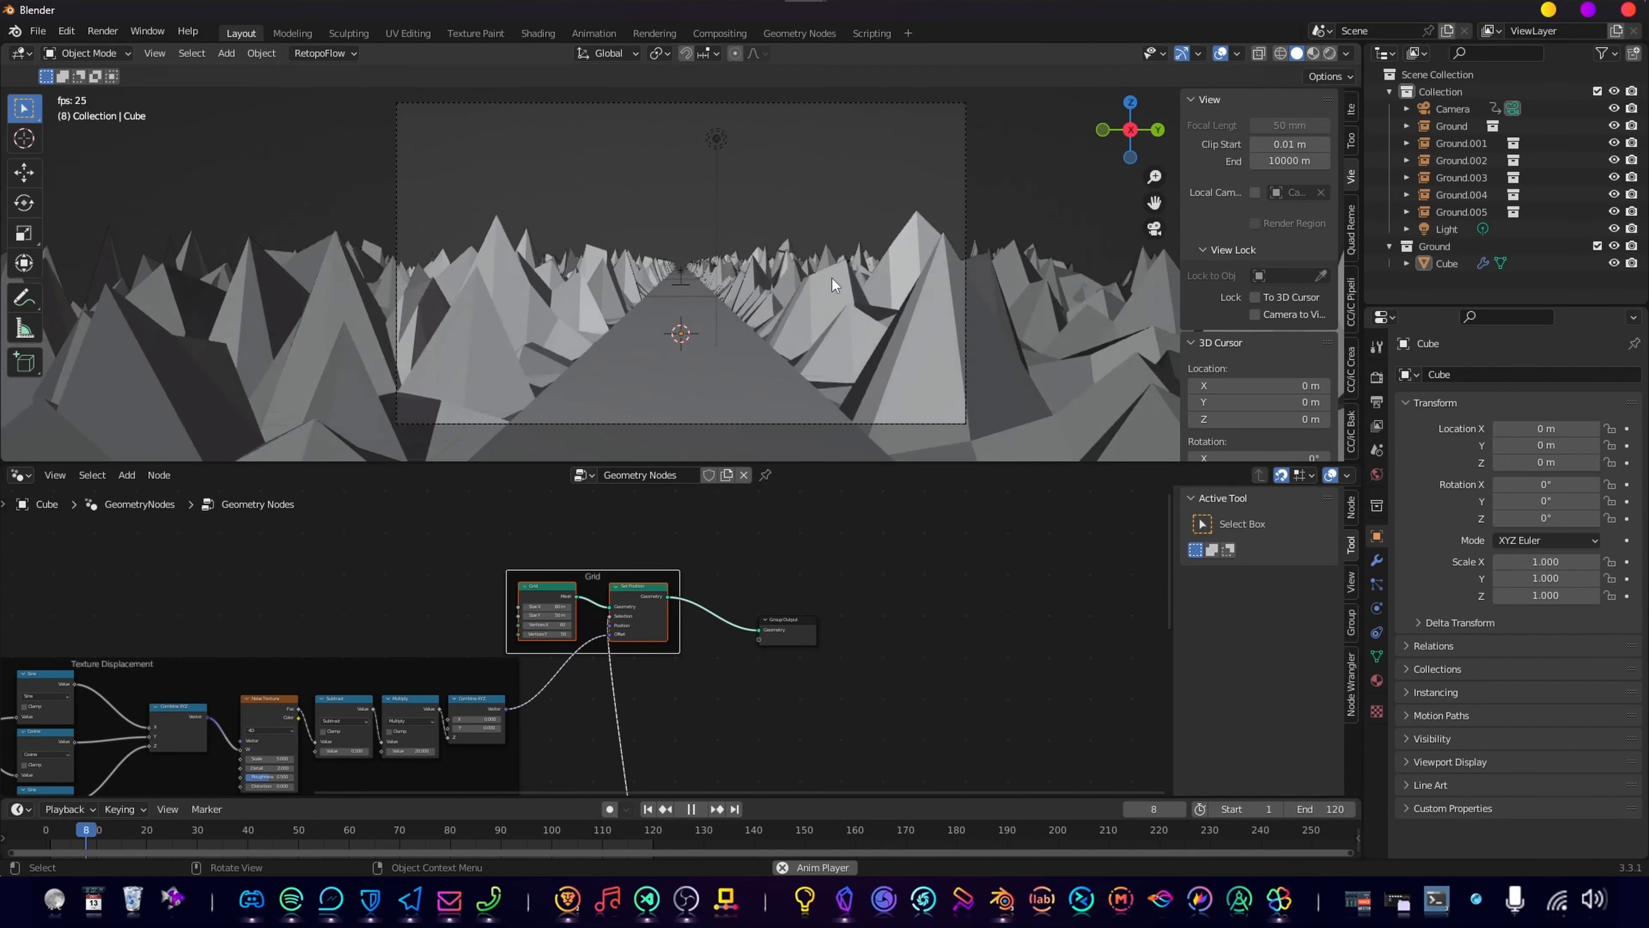
# Step: Add a second Set Position node above the Grid frame
pyautogui.moveTo(669, 563); pyautogui.dragTo(830, 540, button='middle')
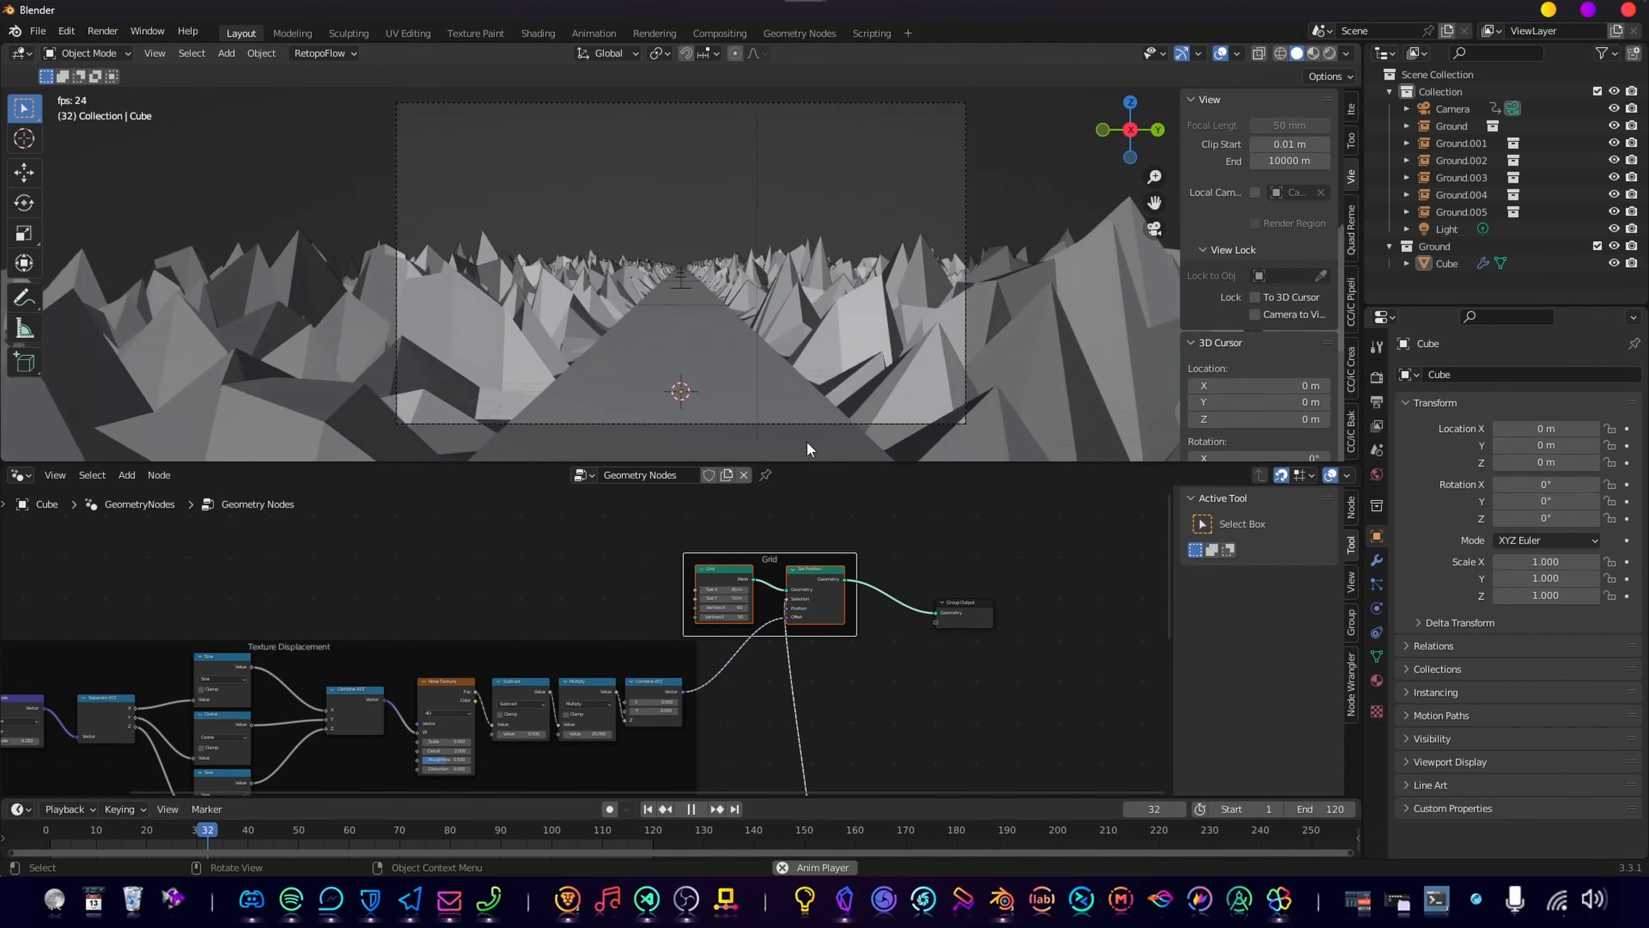
pyautogui.scroll(1, 822, 609)
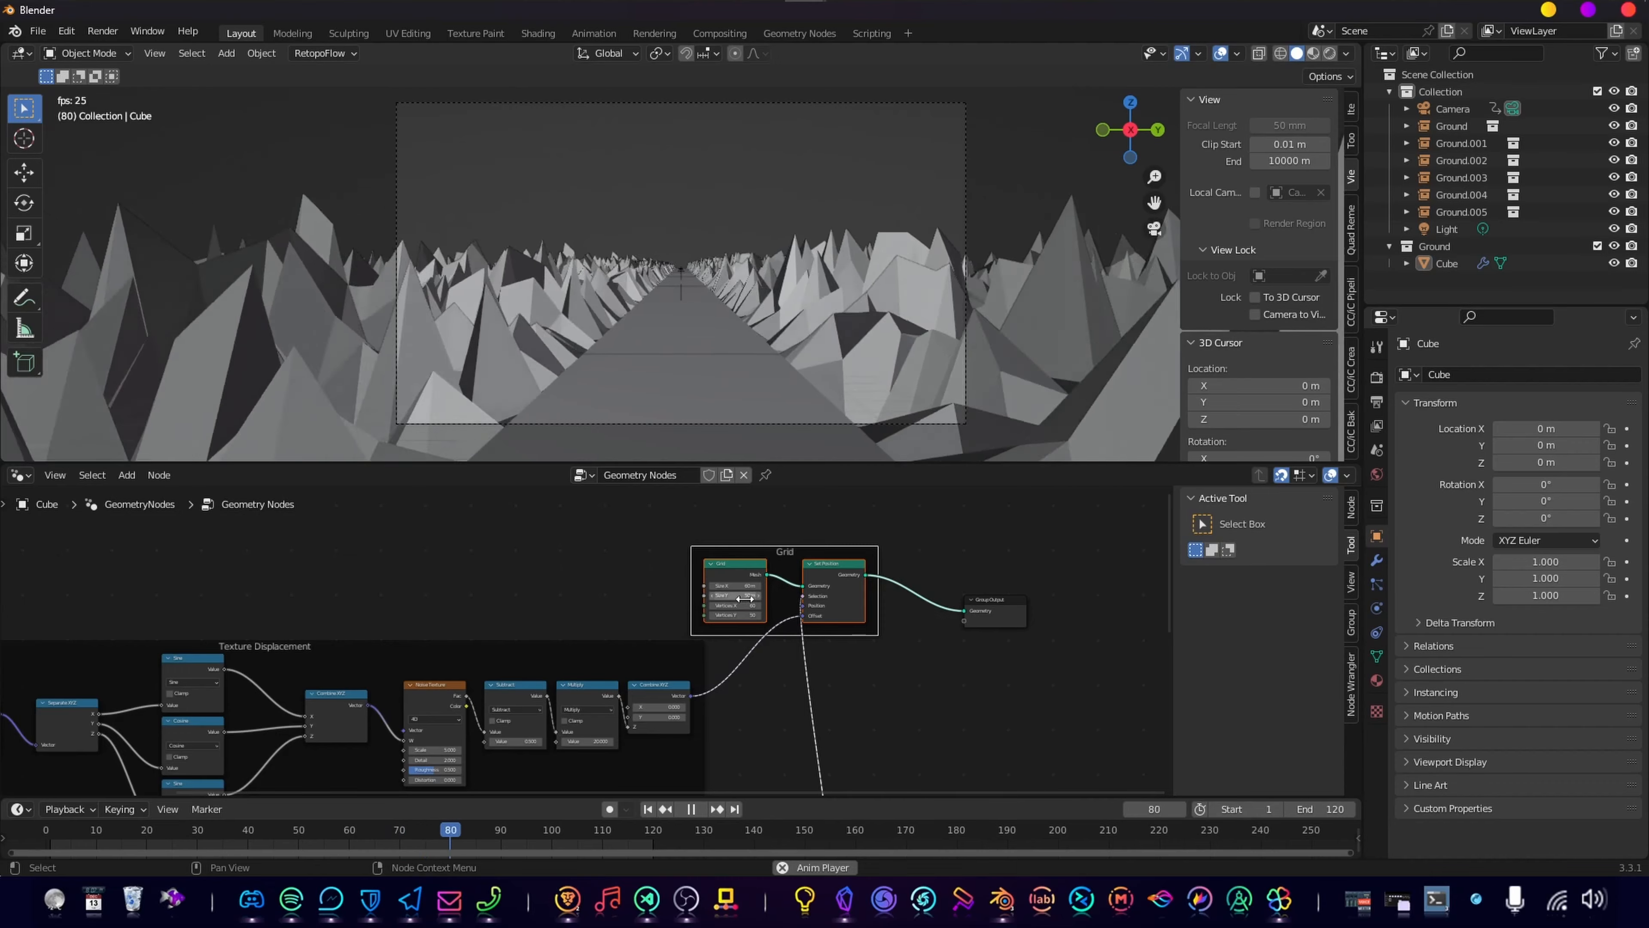
pyautogui.scroll(3, 832, 609)
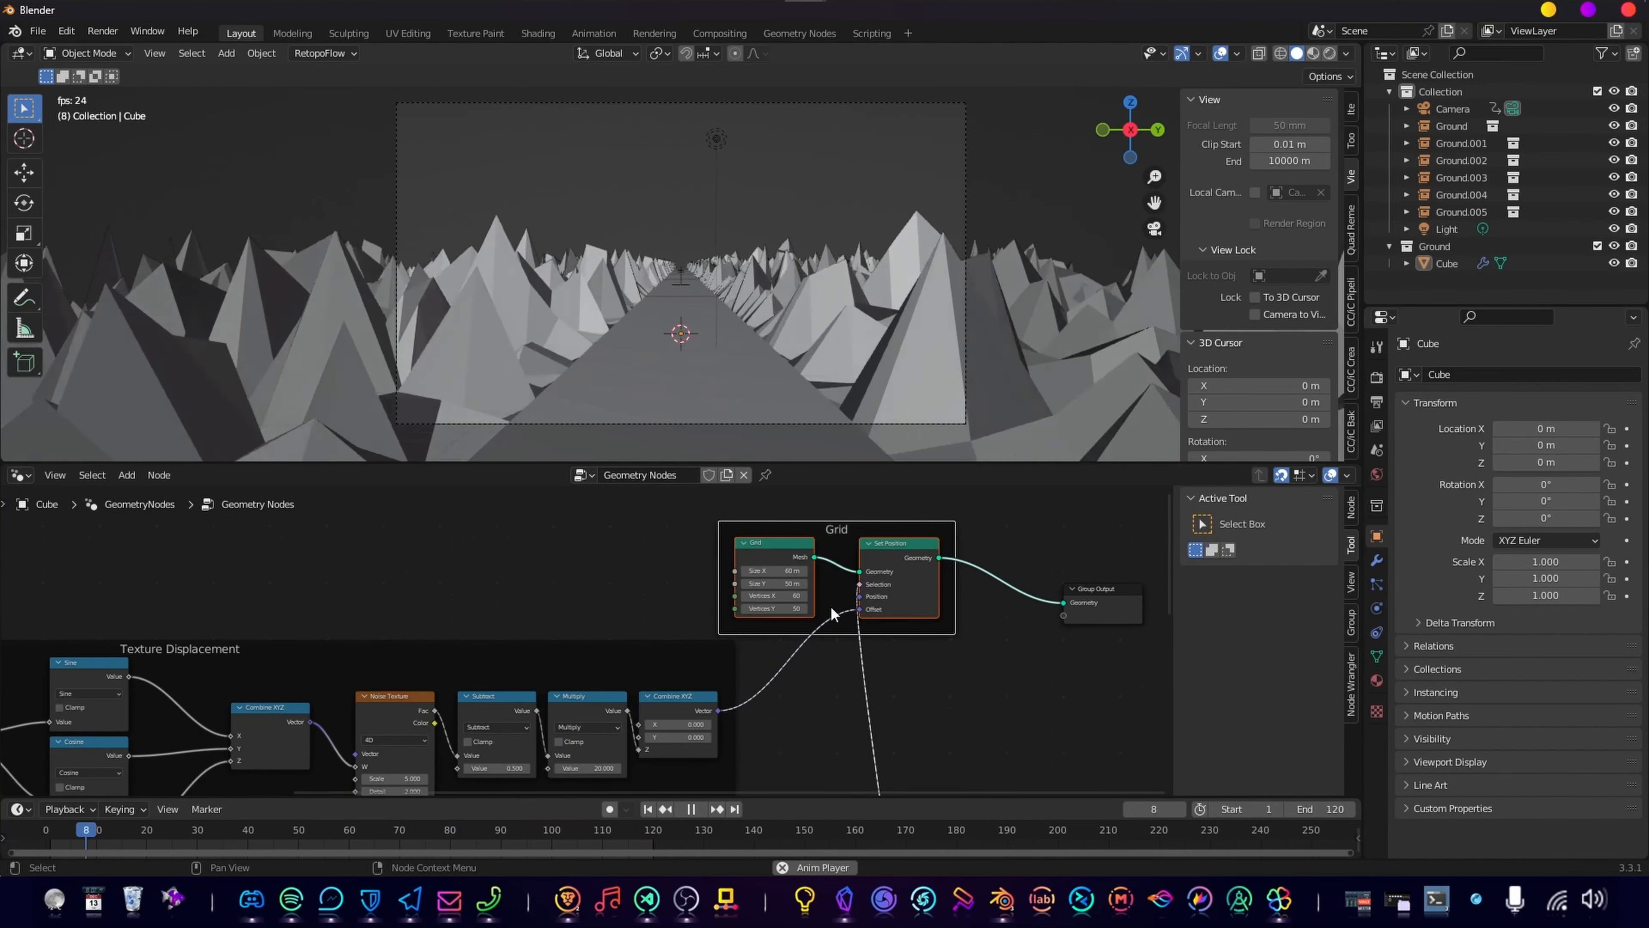
pyautogui.moveTo(922, 567); pyautogui.dragTo(773, 591, button='middle')
pyautogui.scroll(4, 816, 542)
pyautogui.hotkey('shift', 'a')
pyautogui.write('set jp')
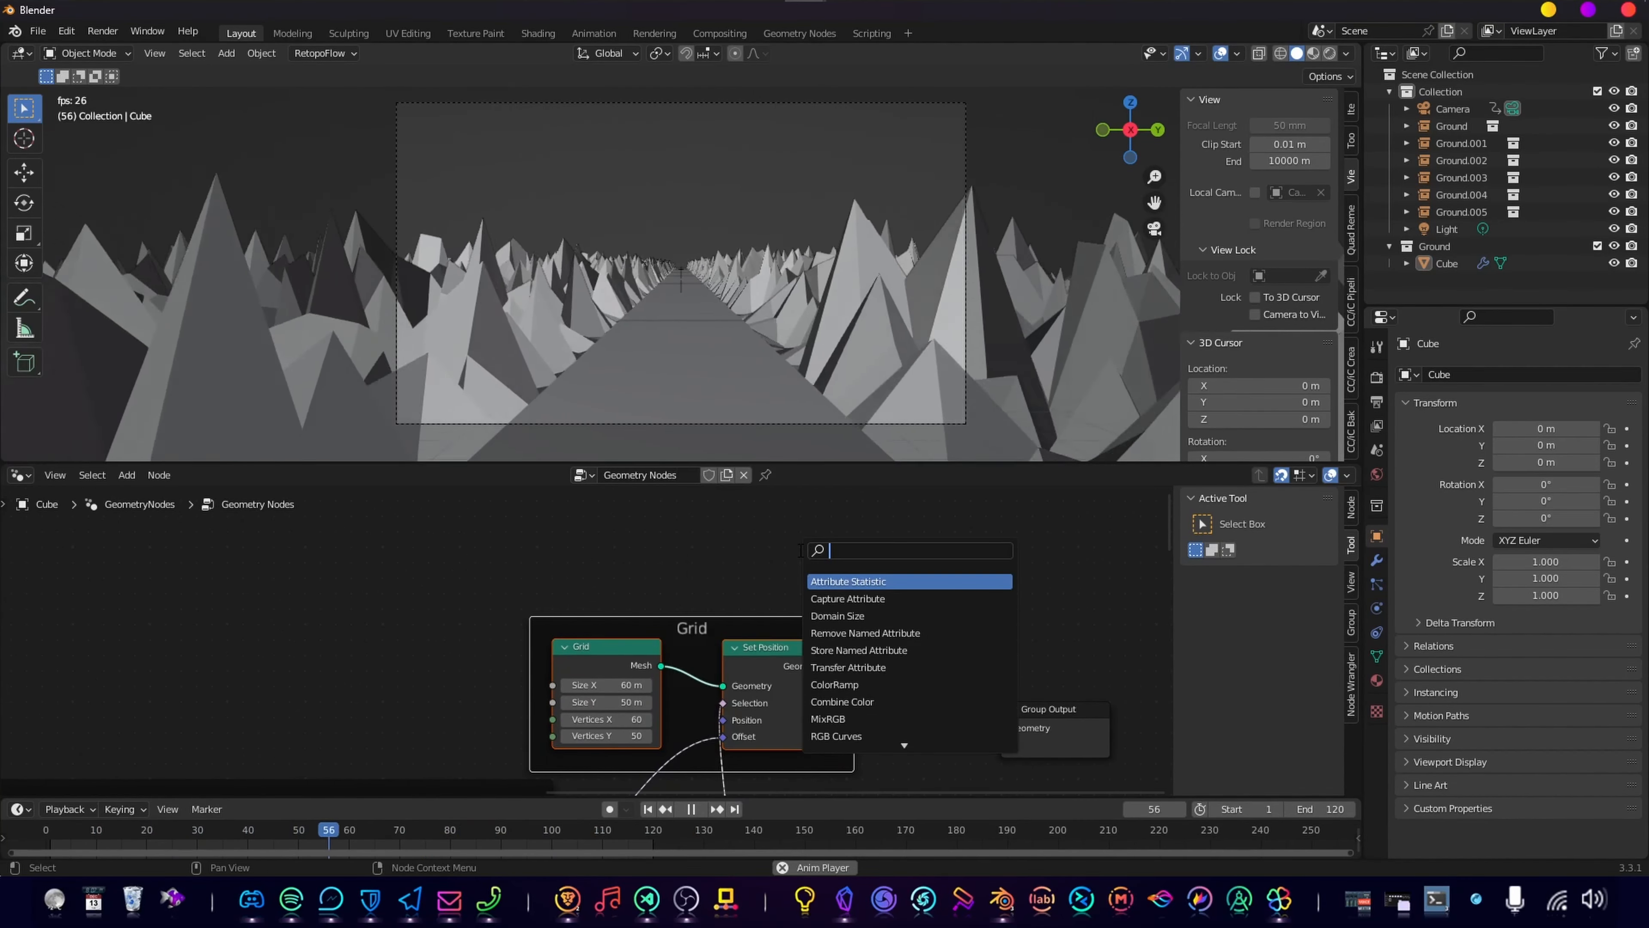
pyautogui.press('BackSpace')
pyautogui.press('BackSpace')
pyautogui.press('BackSpace')
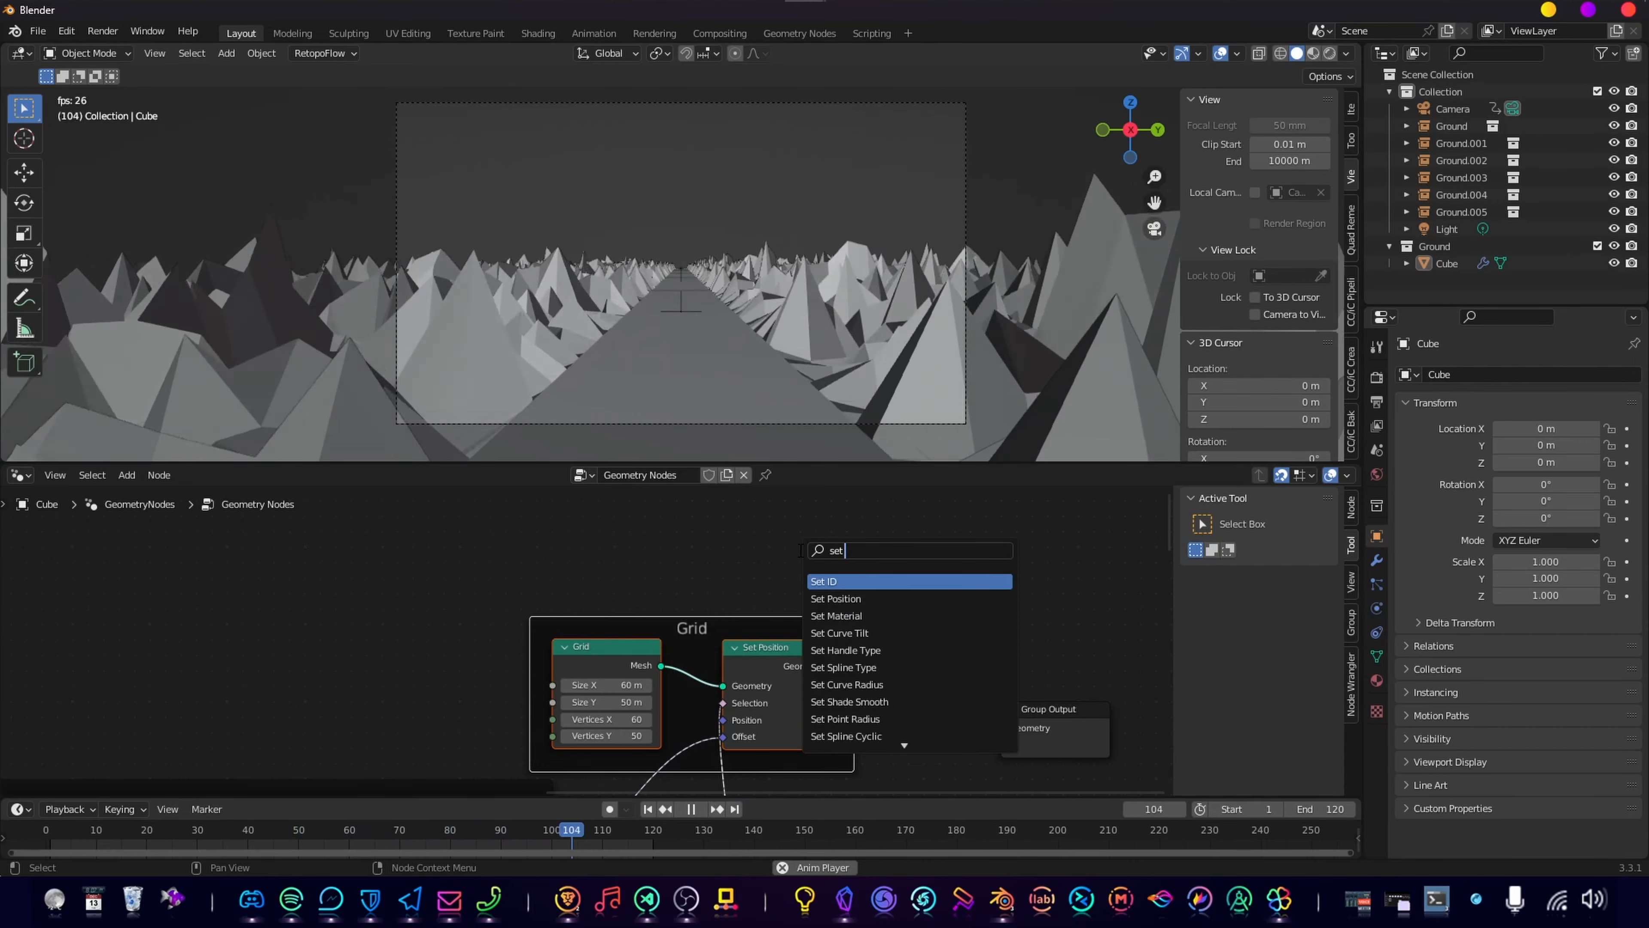
pyautogui.press('Down')
pyautogui.press('Return')
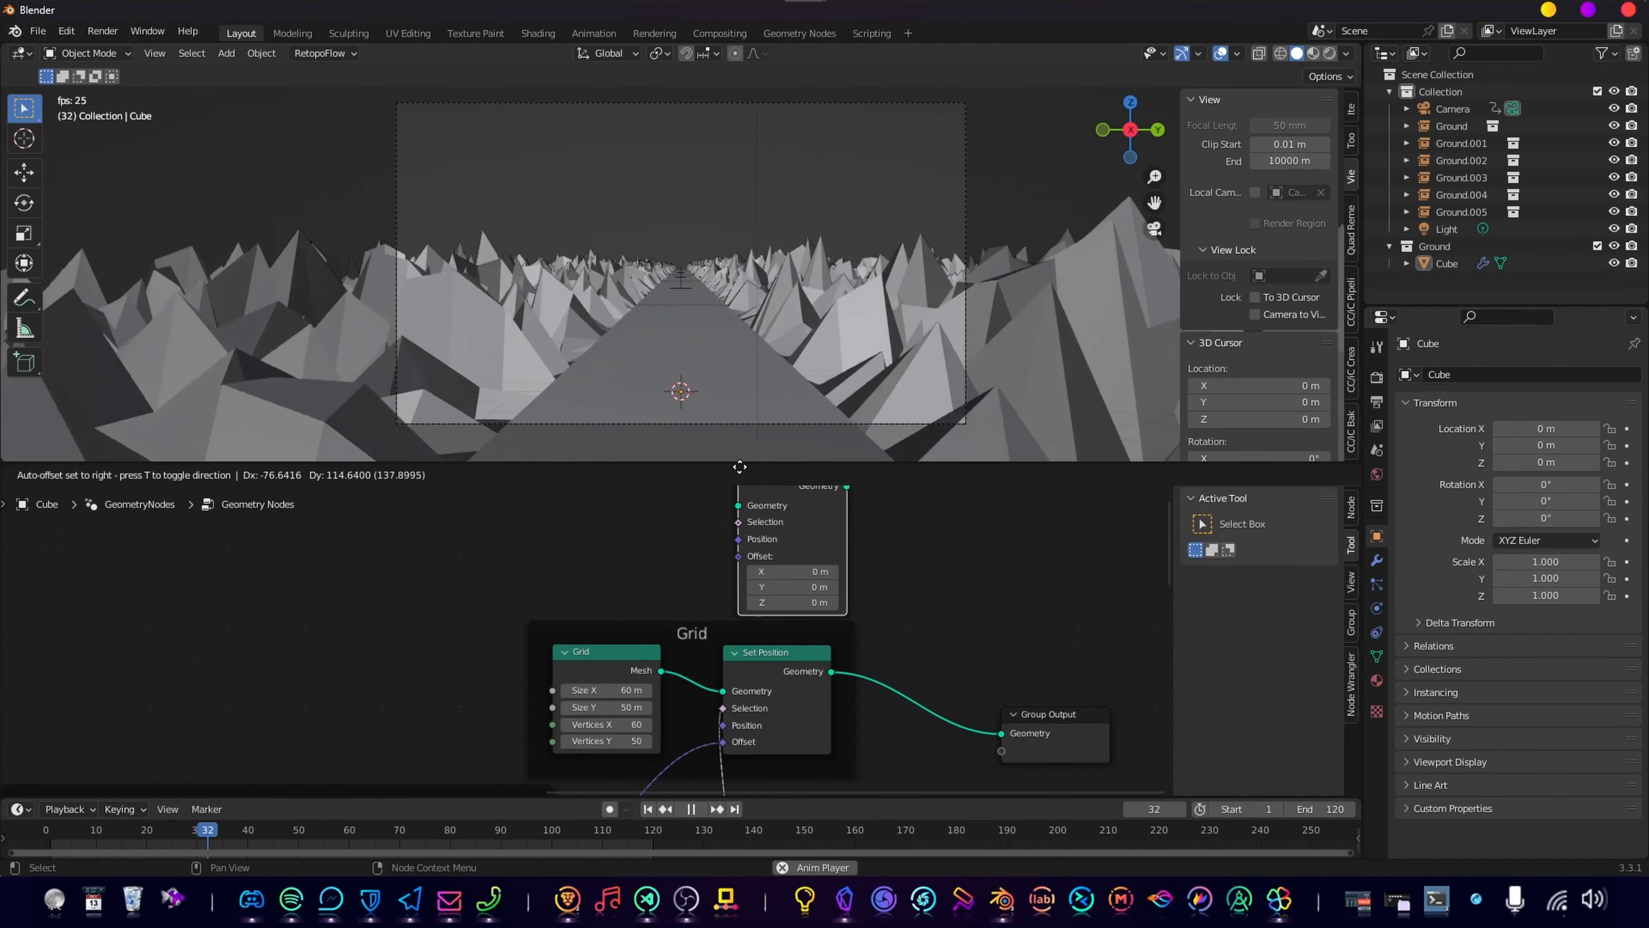
# Step: Connect the Grid node's Mesh output to the Geometry input of the new Set Position node
pyautogui.moveTo(863, 649); pyautogui.dragTo(817, 492, button='middle')
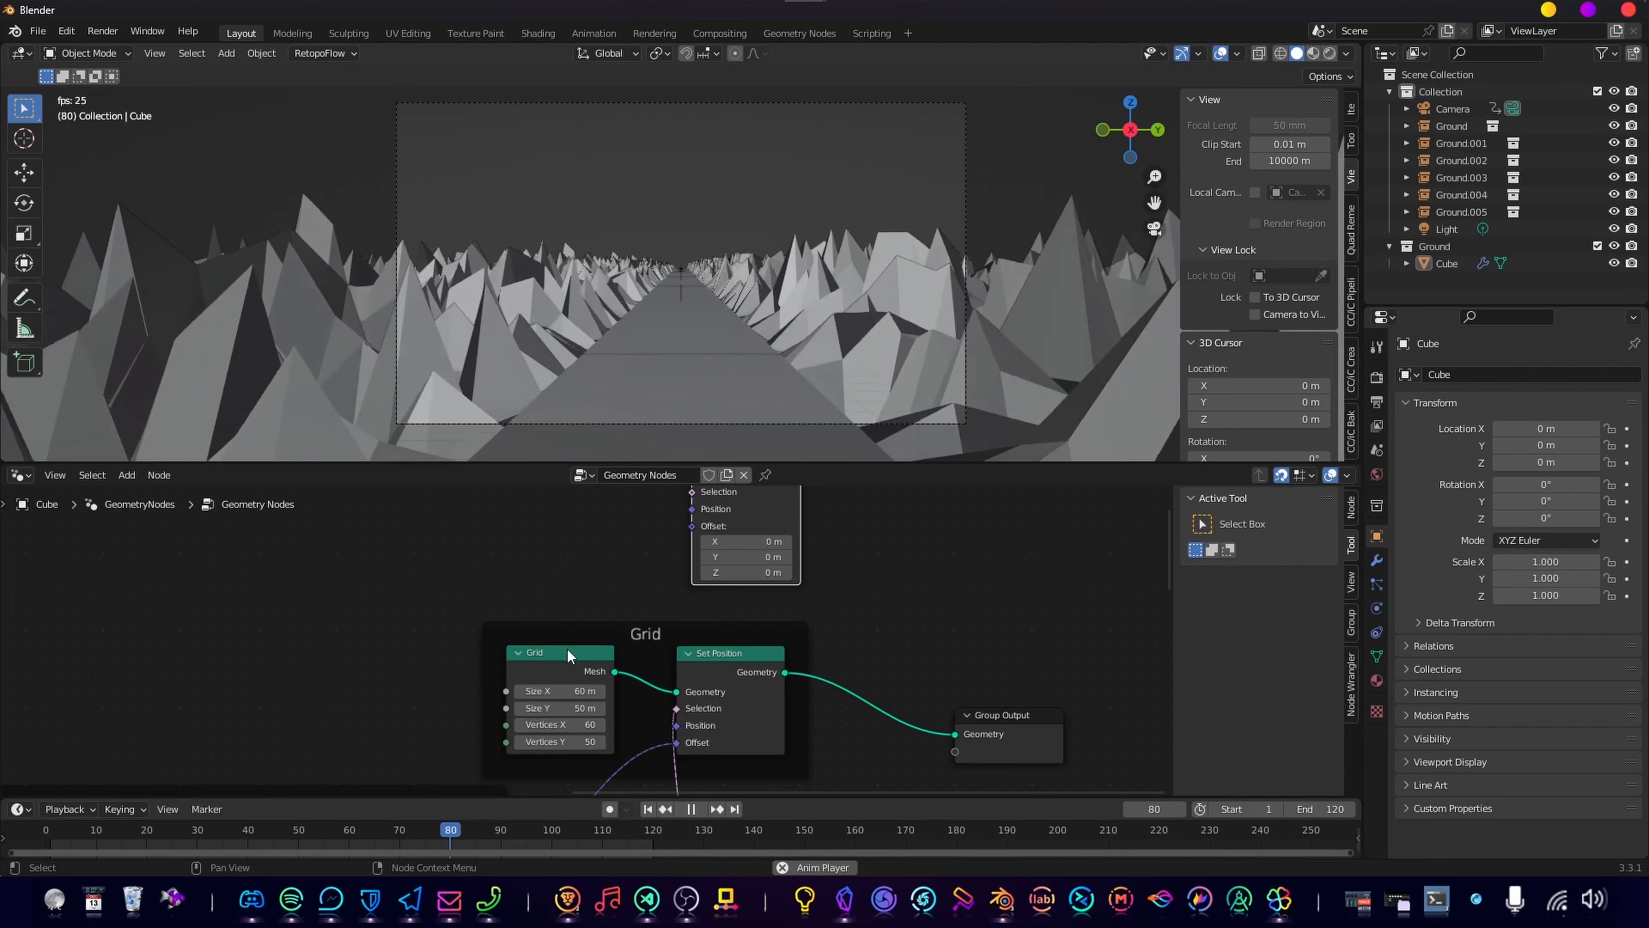
pyautogui.moveTo(656, 514); pyautogui.dragTo(678, 635)
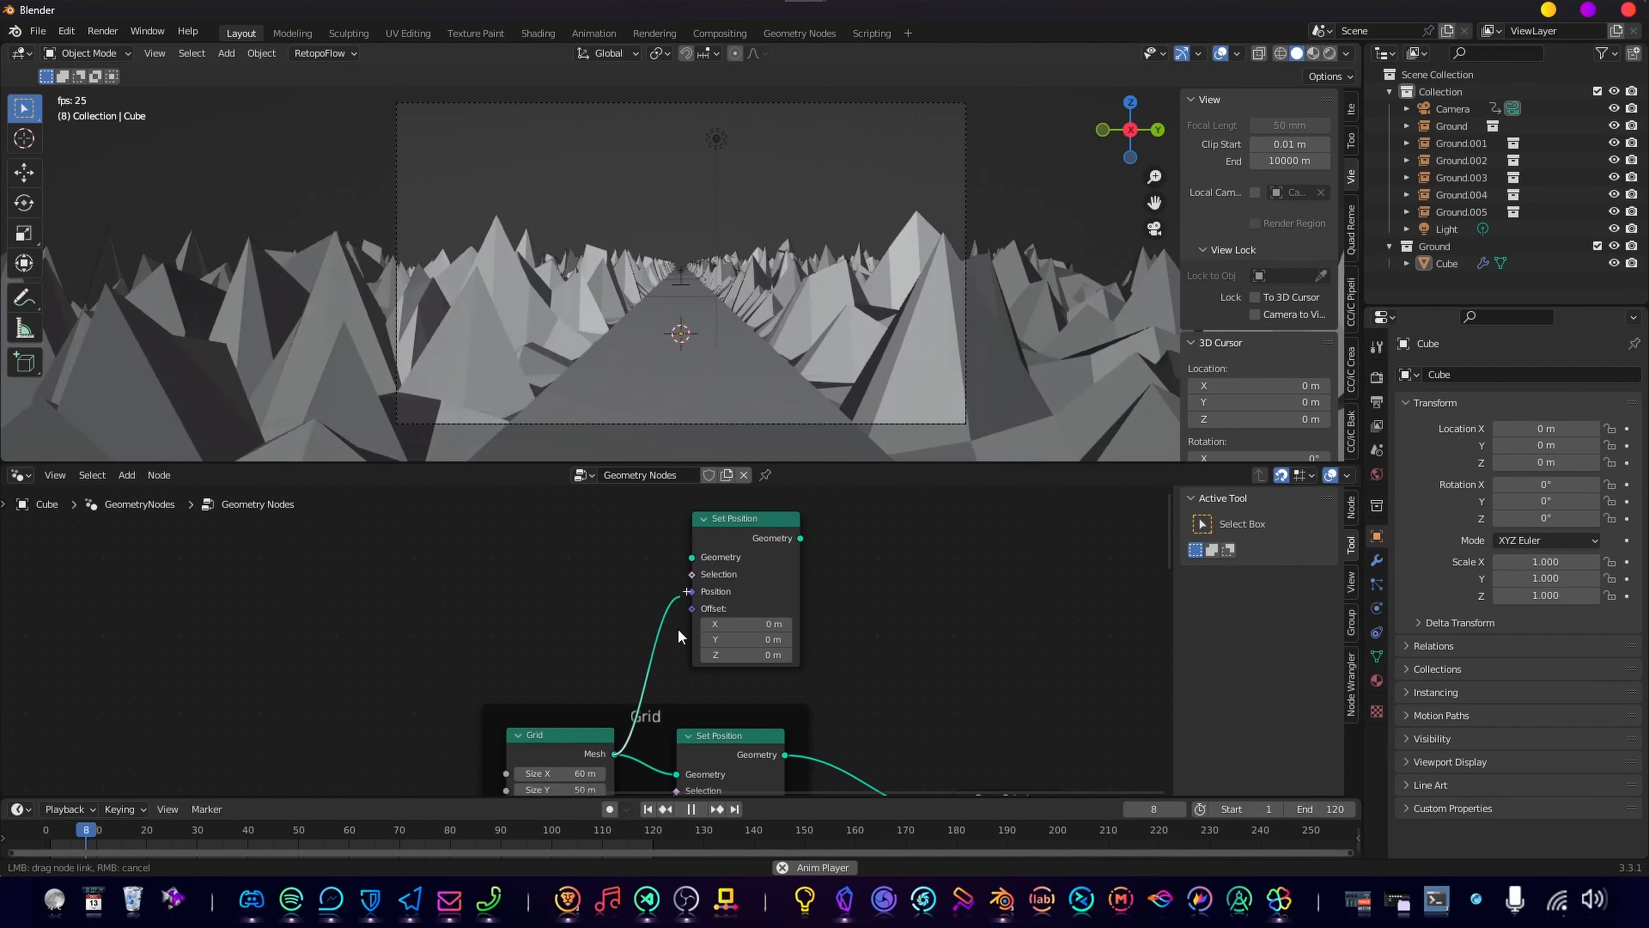
pyautogui.moveTo(683, 563); pyautogui.dragTo(693, 559)
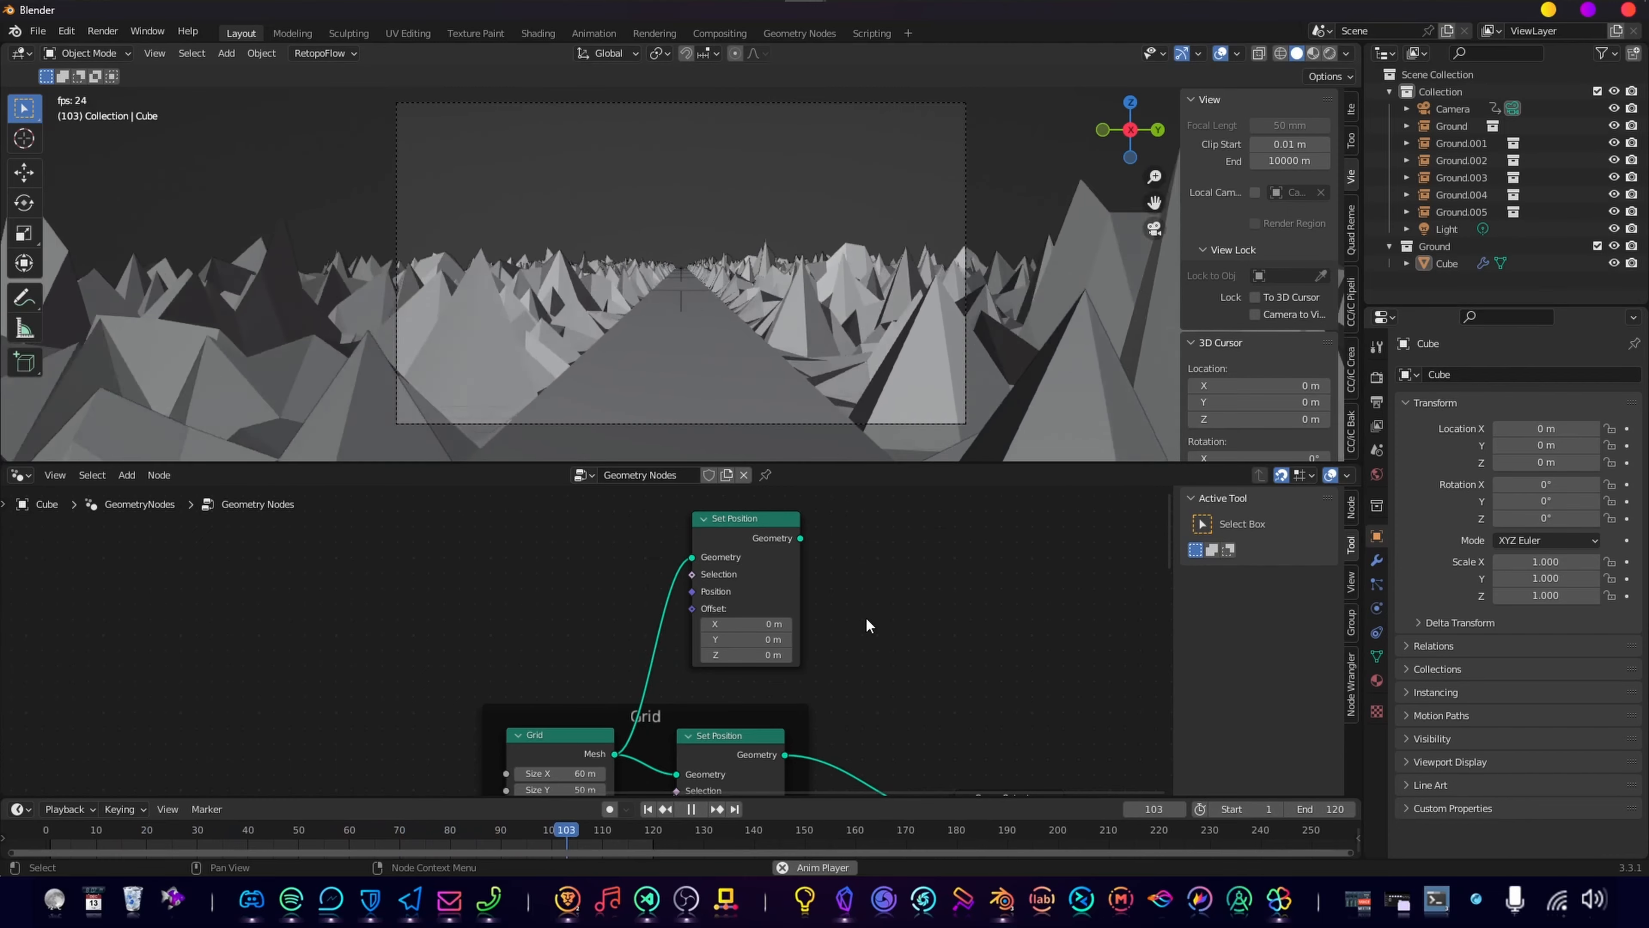
# Step: Add a Mesh to Curve node and connect the new Set Position's Geometry output to its Mesh input
pyautogui.hotkey('shift', 'a')
pyautogui.moveTo(866, 621)
pyautogui.press('s')
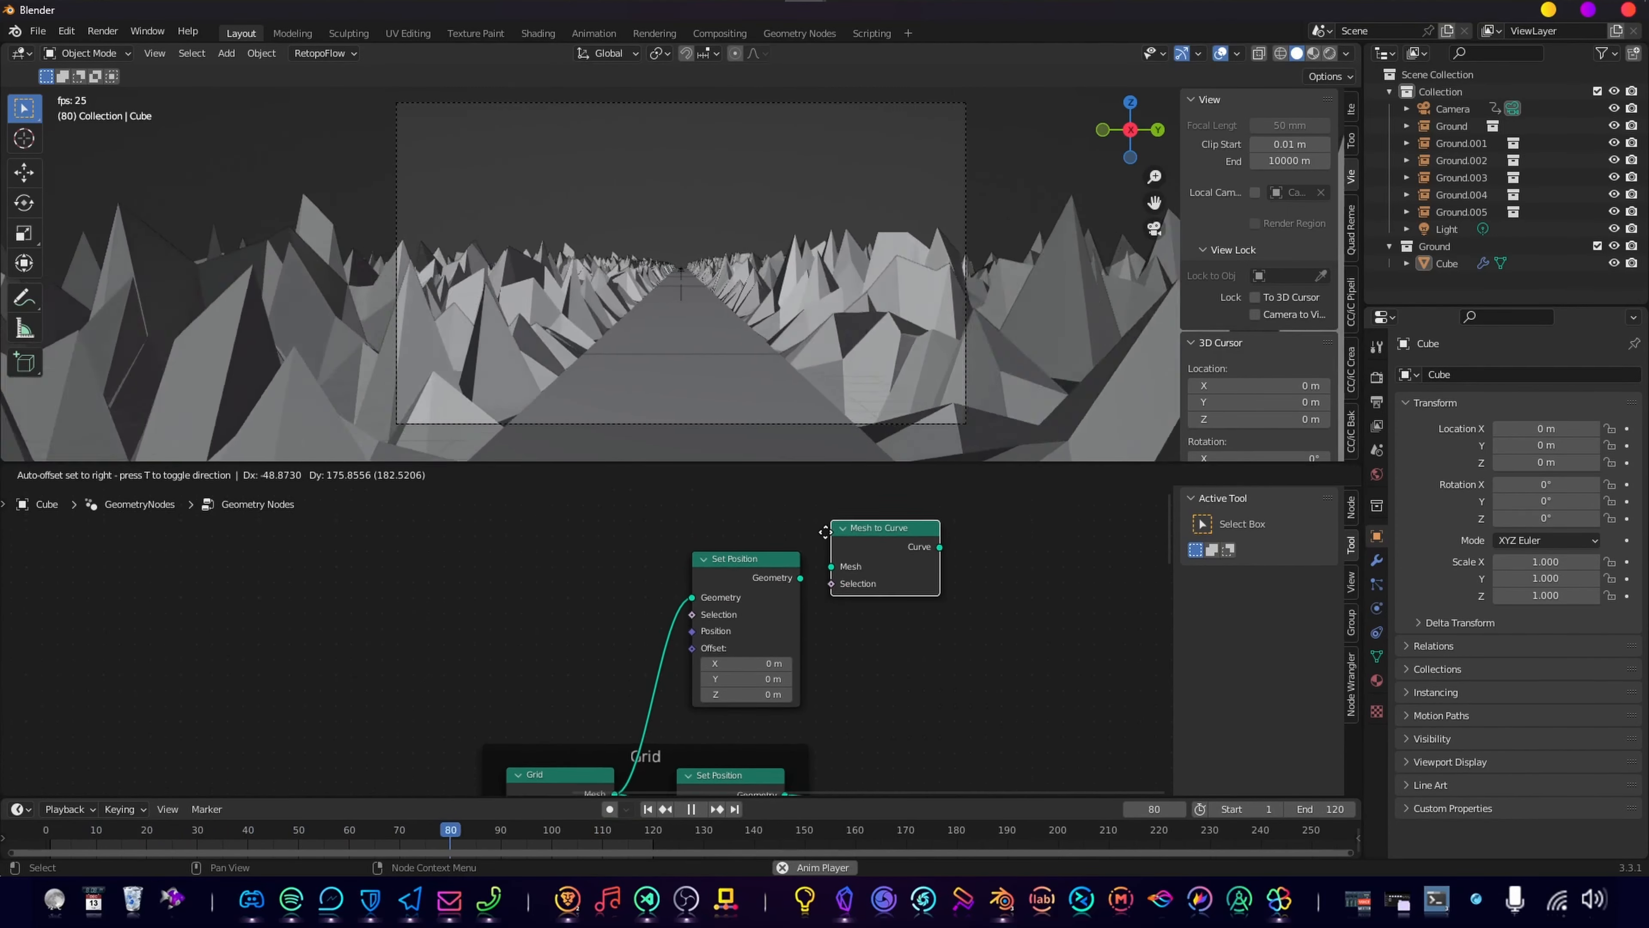
pyautogui.moveTo(864, 637); pyautogui.dragTo(741, 624, button='middle')
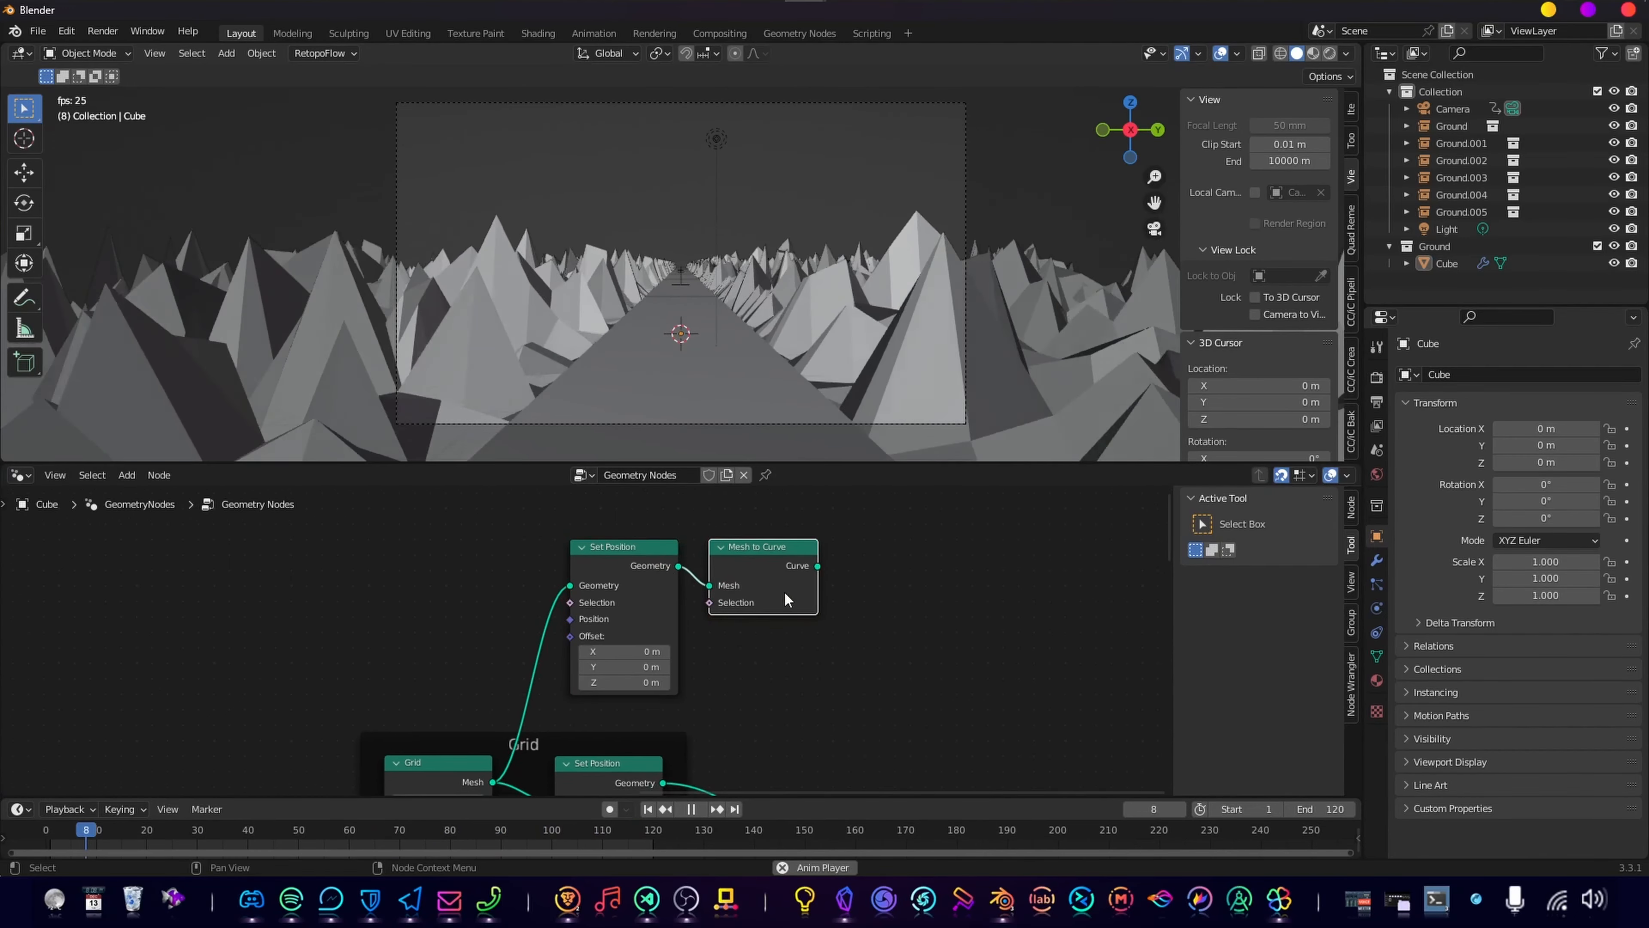
# Step: Add a Curve to Mesh node after Mesh to Curve and connect a new Curve Circle to its Profile Curve input
pyautogui.press('s')
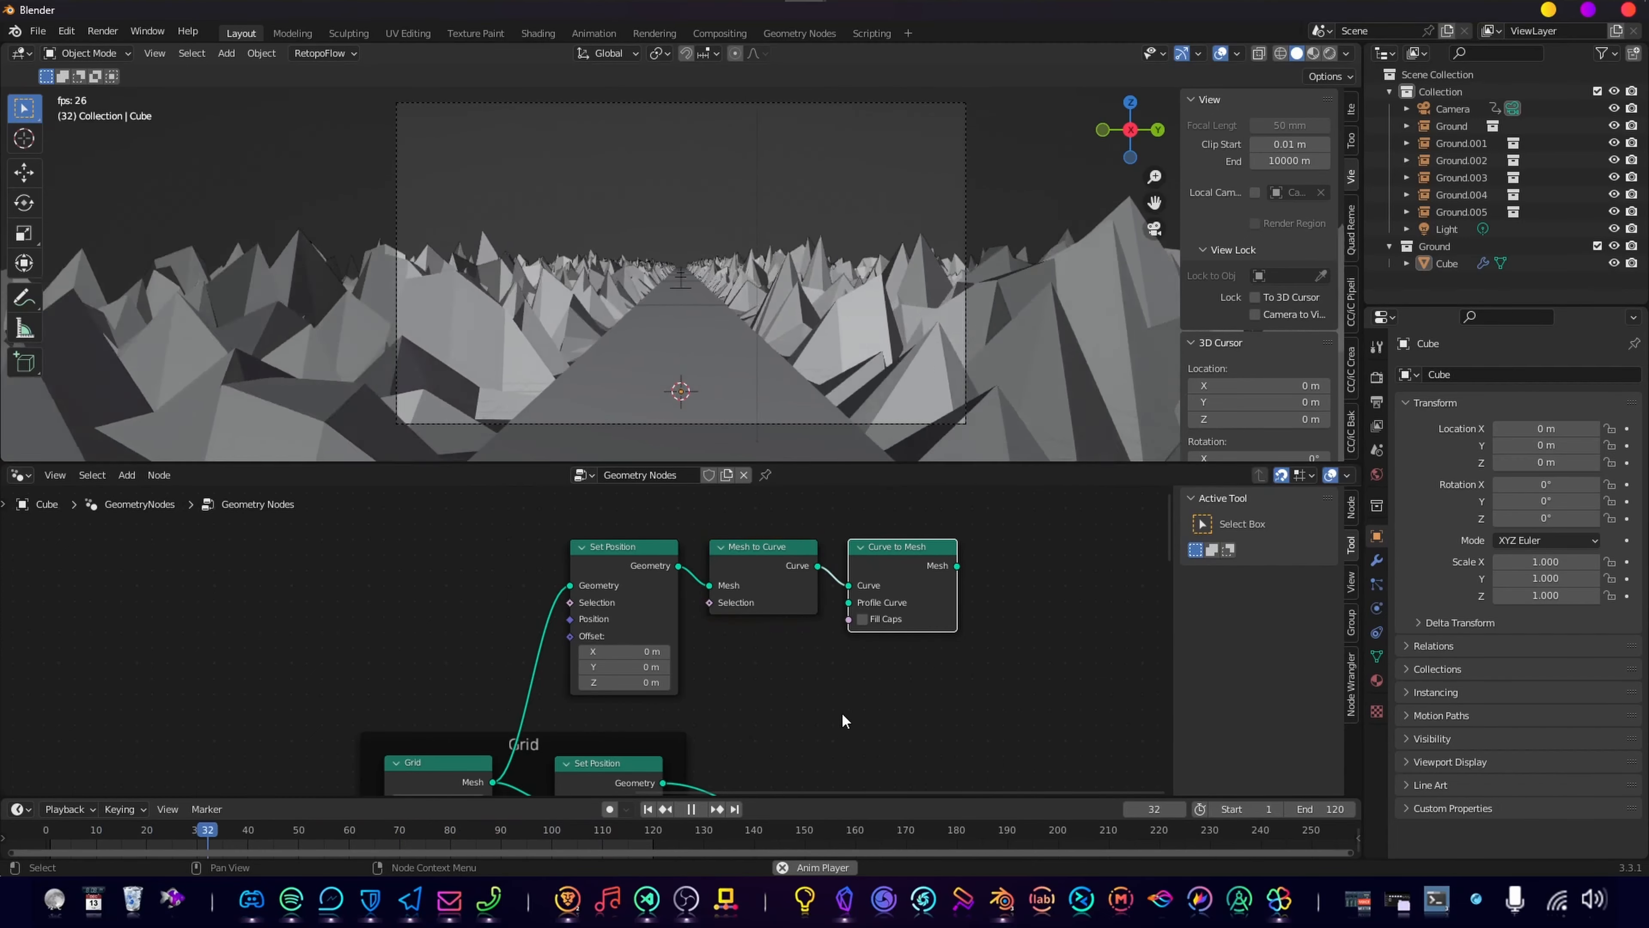
pyautogui.press('s')
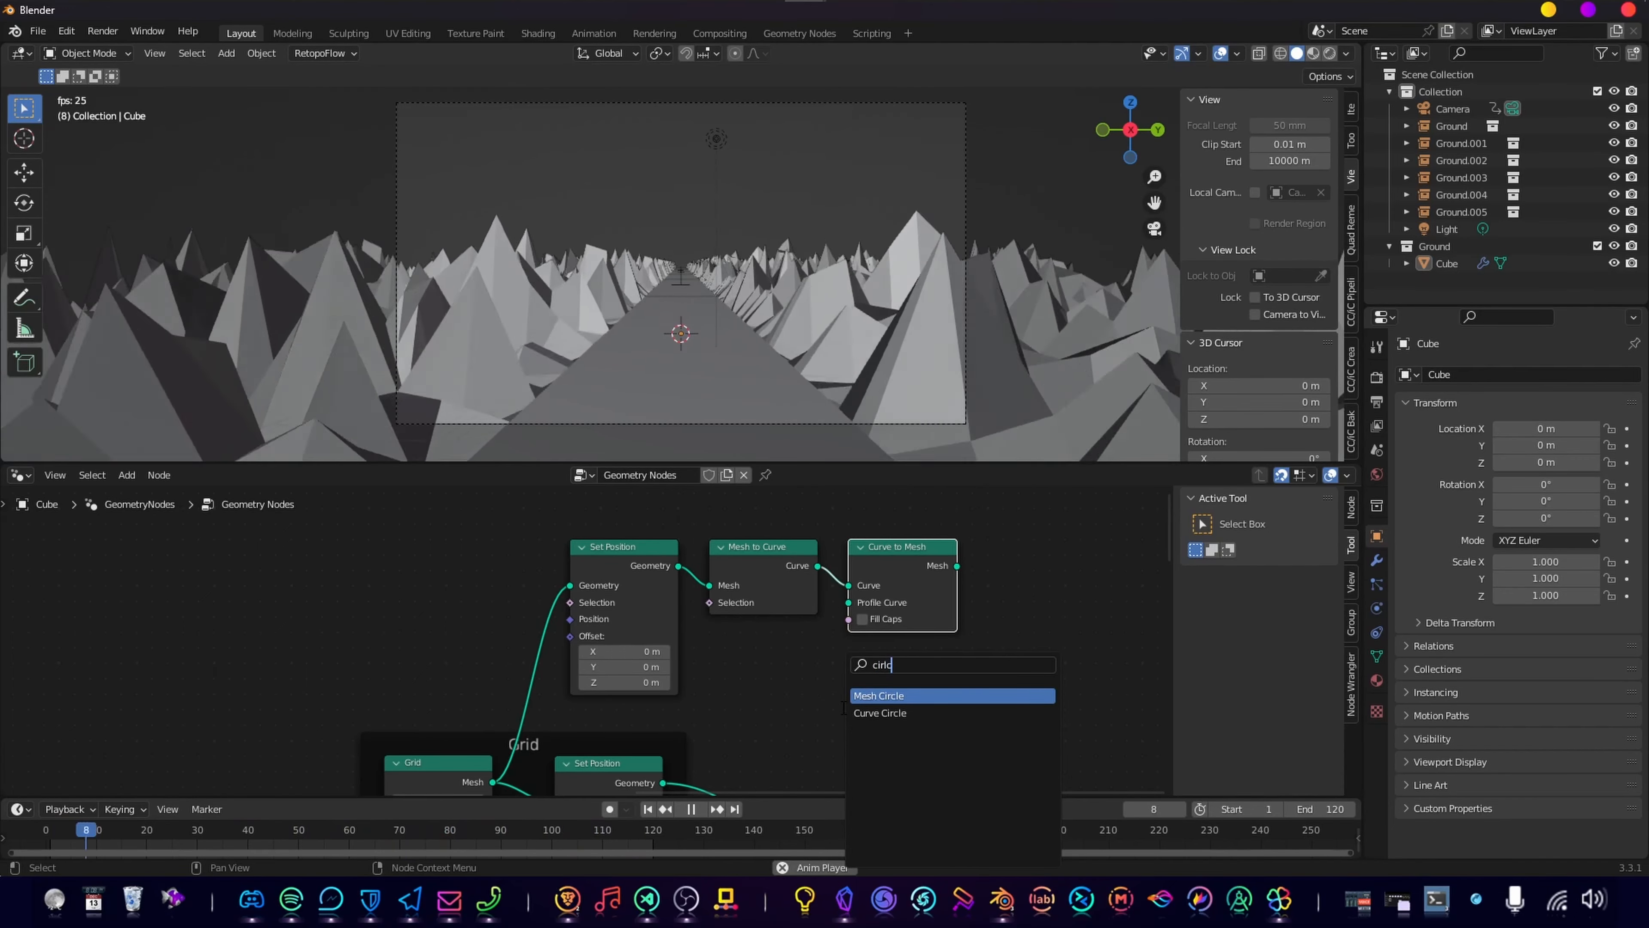
pyautogui.click(881, 712)
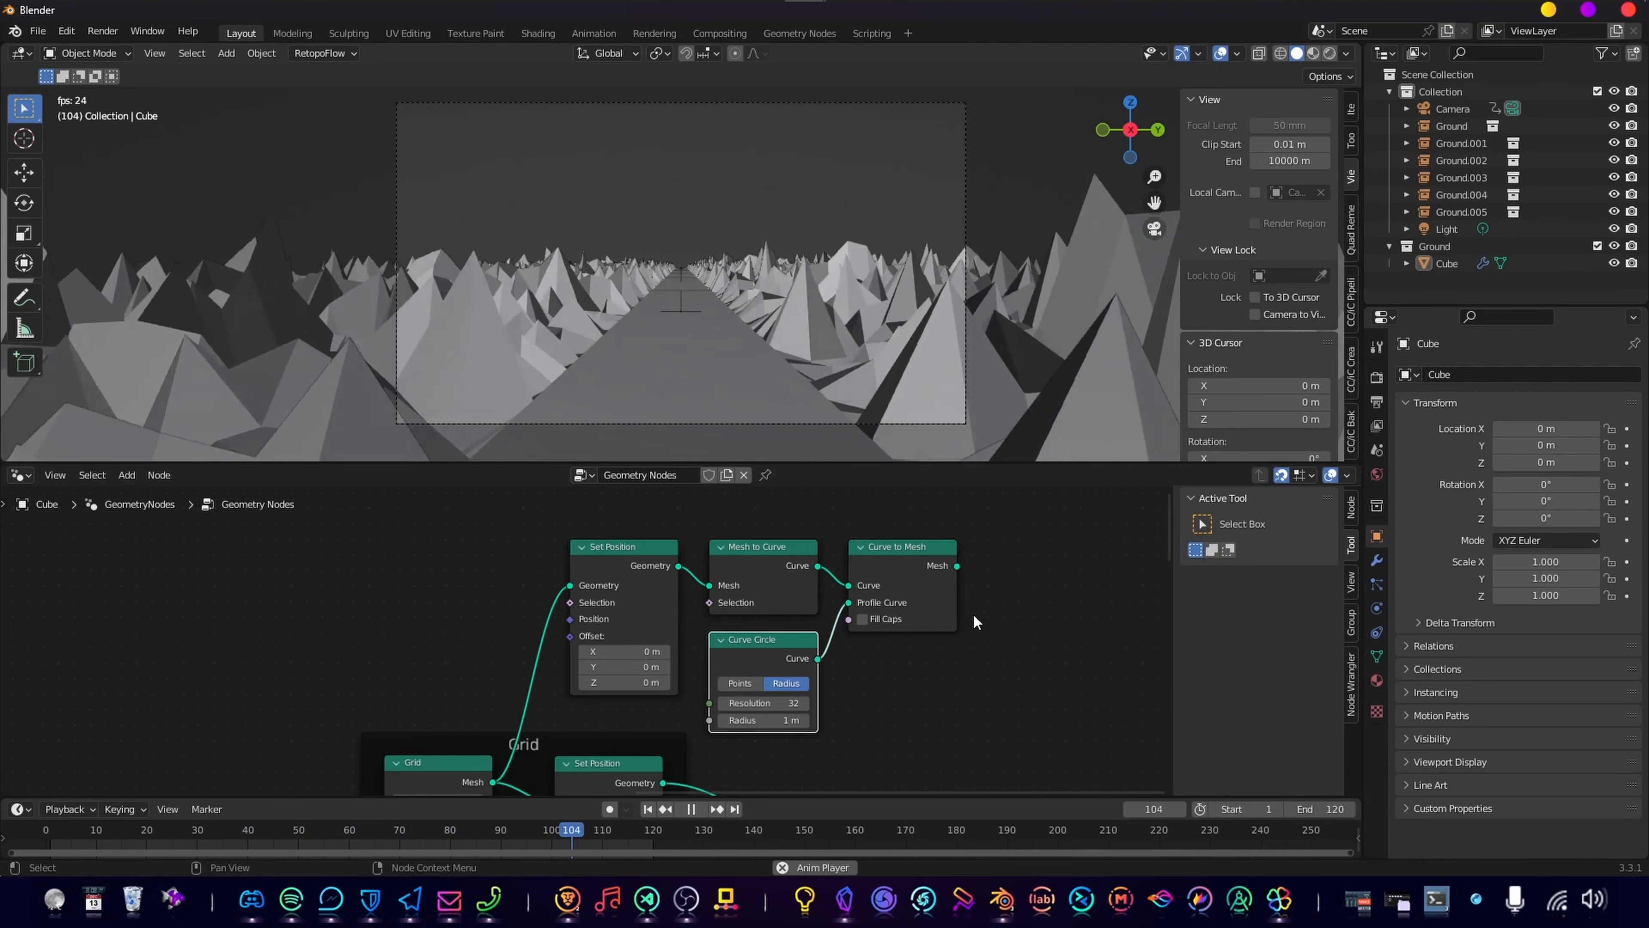
# Step: Move the Group Output node farther away and insert a Join Geometry node between it and the framed Set Position
pyautogui.scroll(-3, 974, 614)
pyautogui.moveTo(974, 615); pyautogui.dragTo(788, 615, button='middle')
pyautogui.scroll(-4, 796, 661)
pyautogui.moveTo(820, 684); pyautogui.dragTo(788, 605, button='middle')
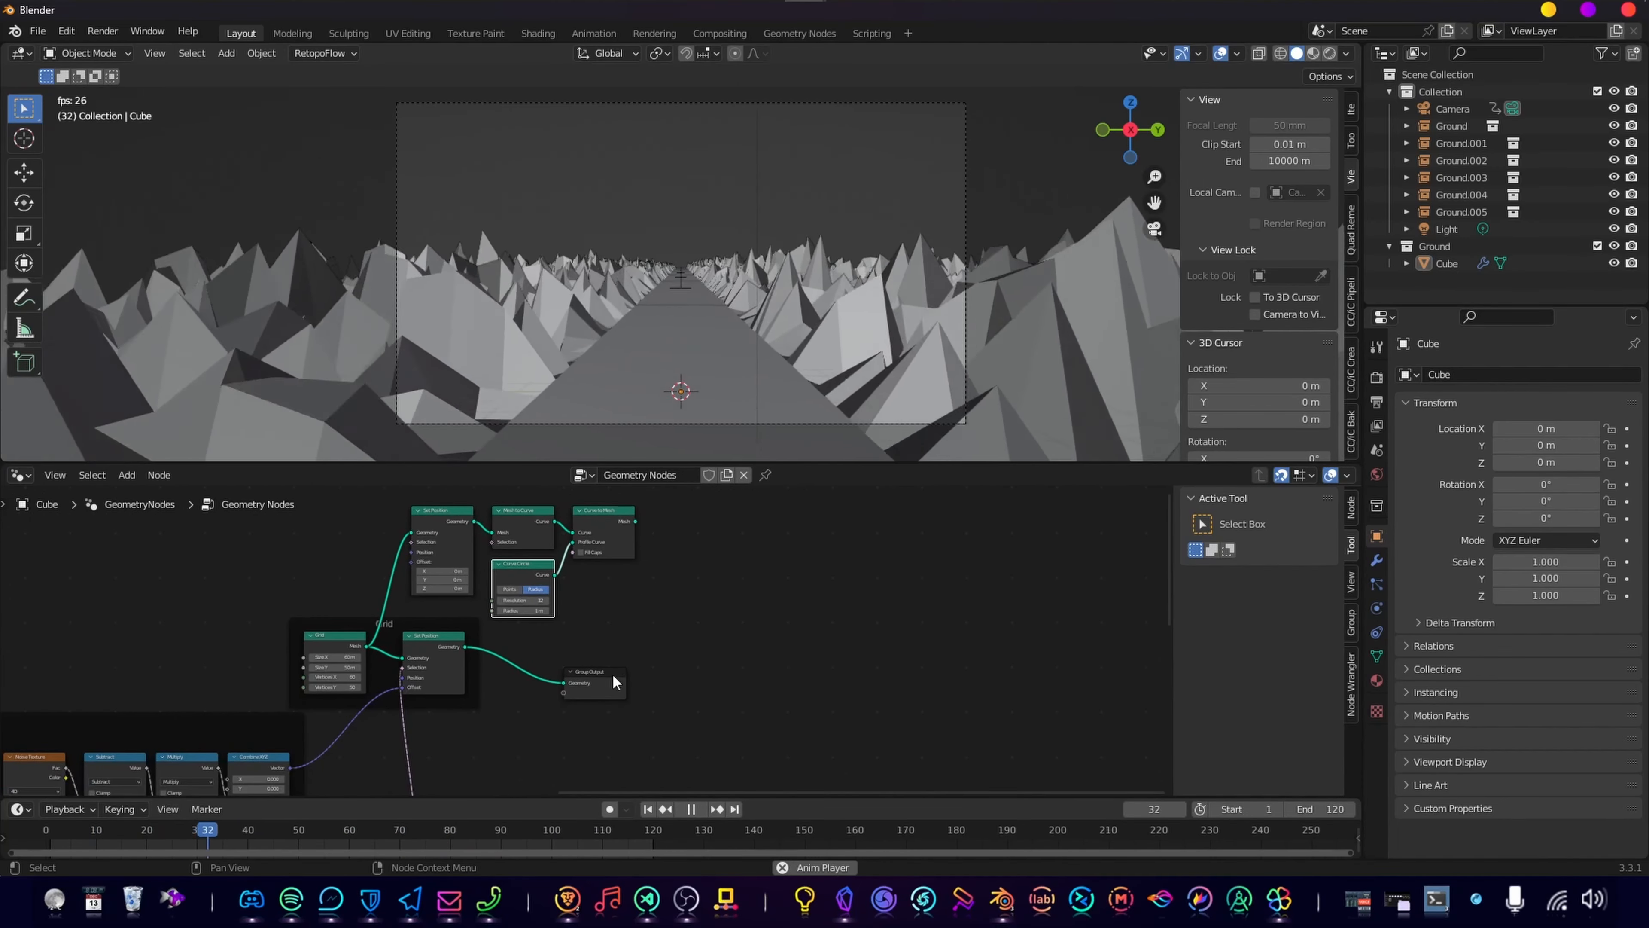
pyautogui.hotkey('shift', 'a')
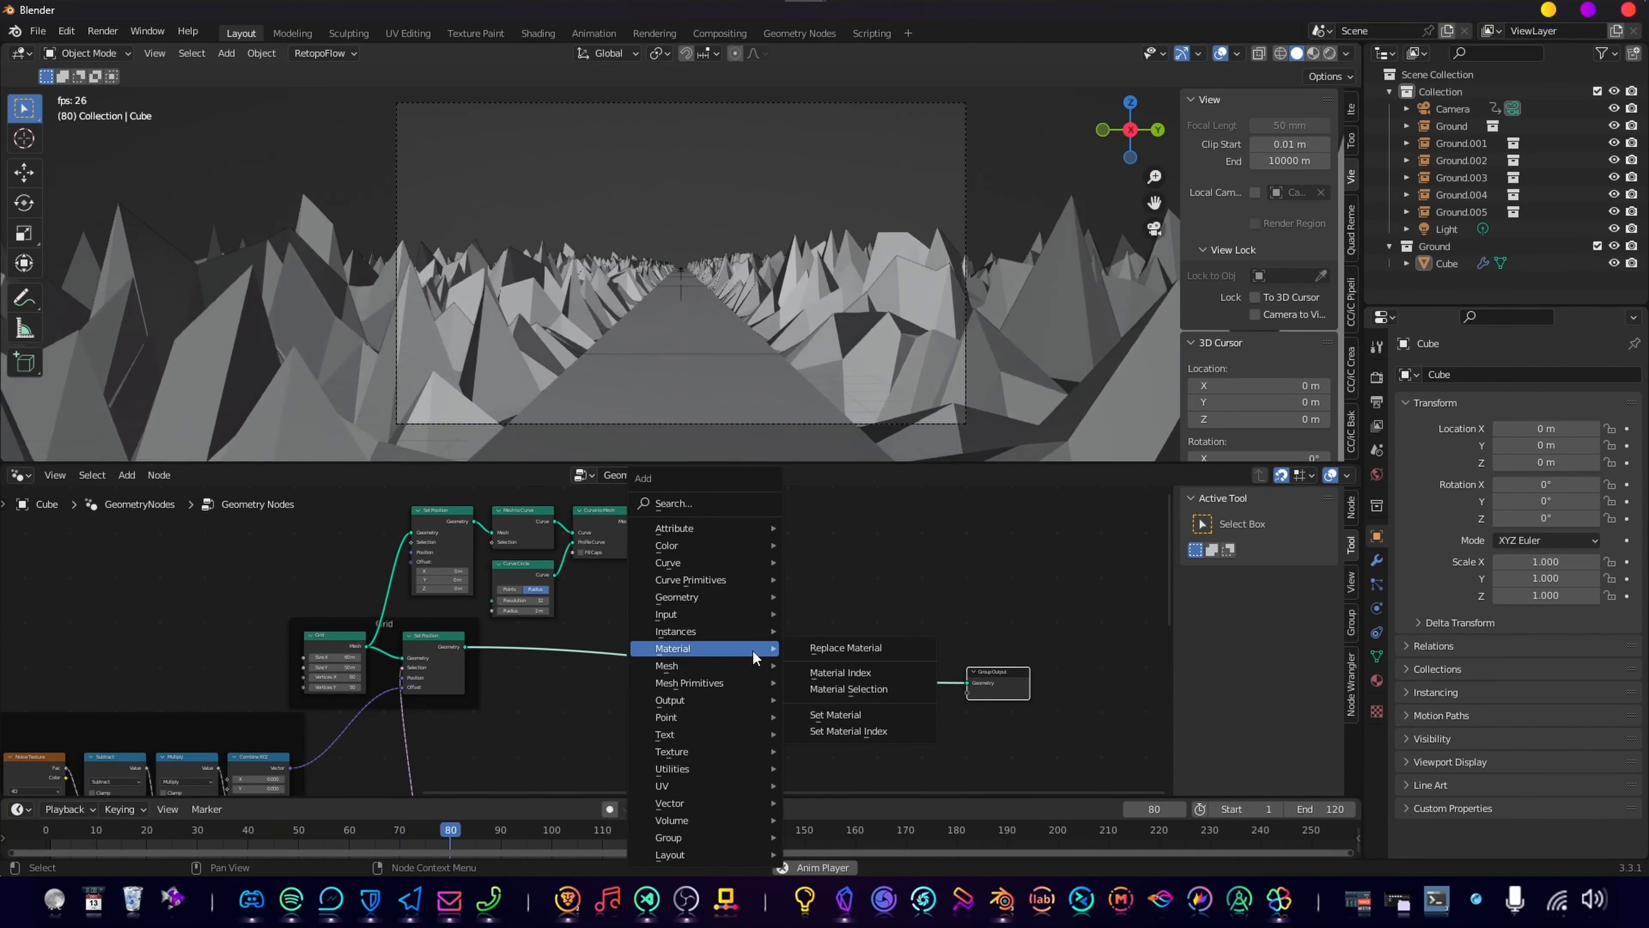
pyautogui.press('s')
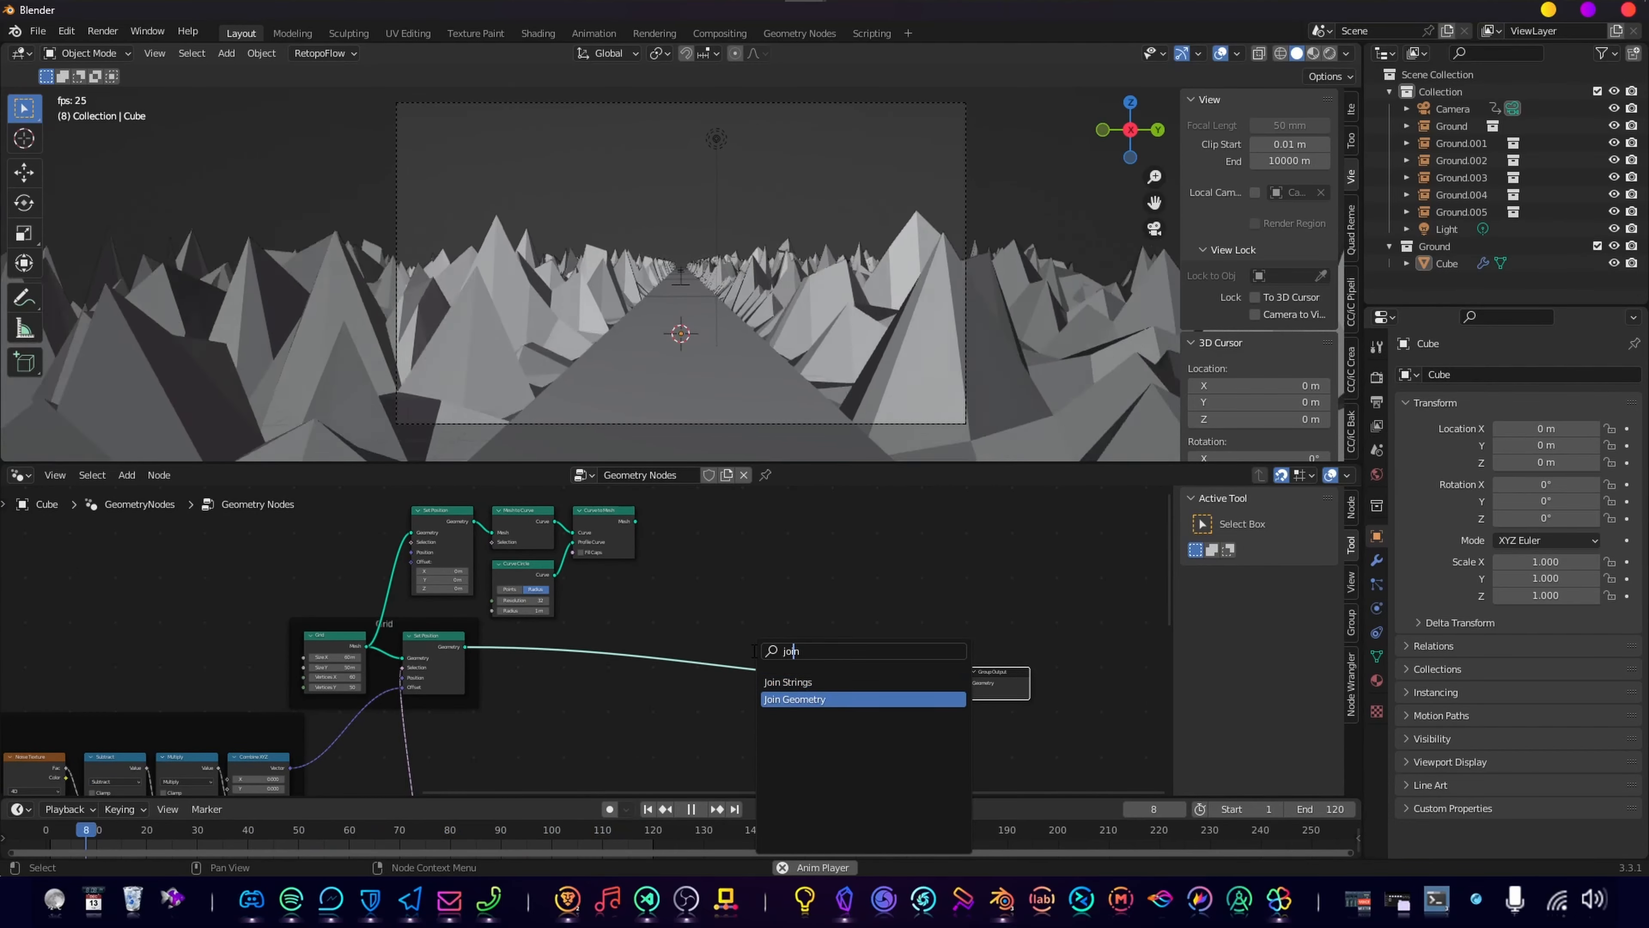
pyautogui.press('Return')
# Step: Connect the Curve to Mesh output to the Join Geometry node's Geometry input
pyautogui.moveTo(694, 567); pyautogui.dragTo(712, 612, button='middle')
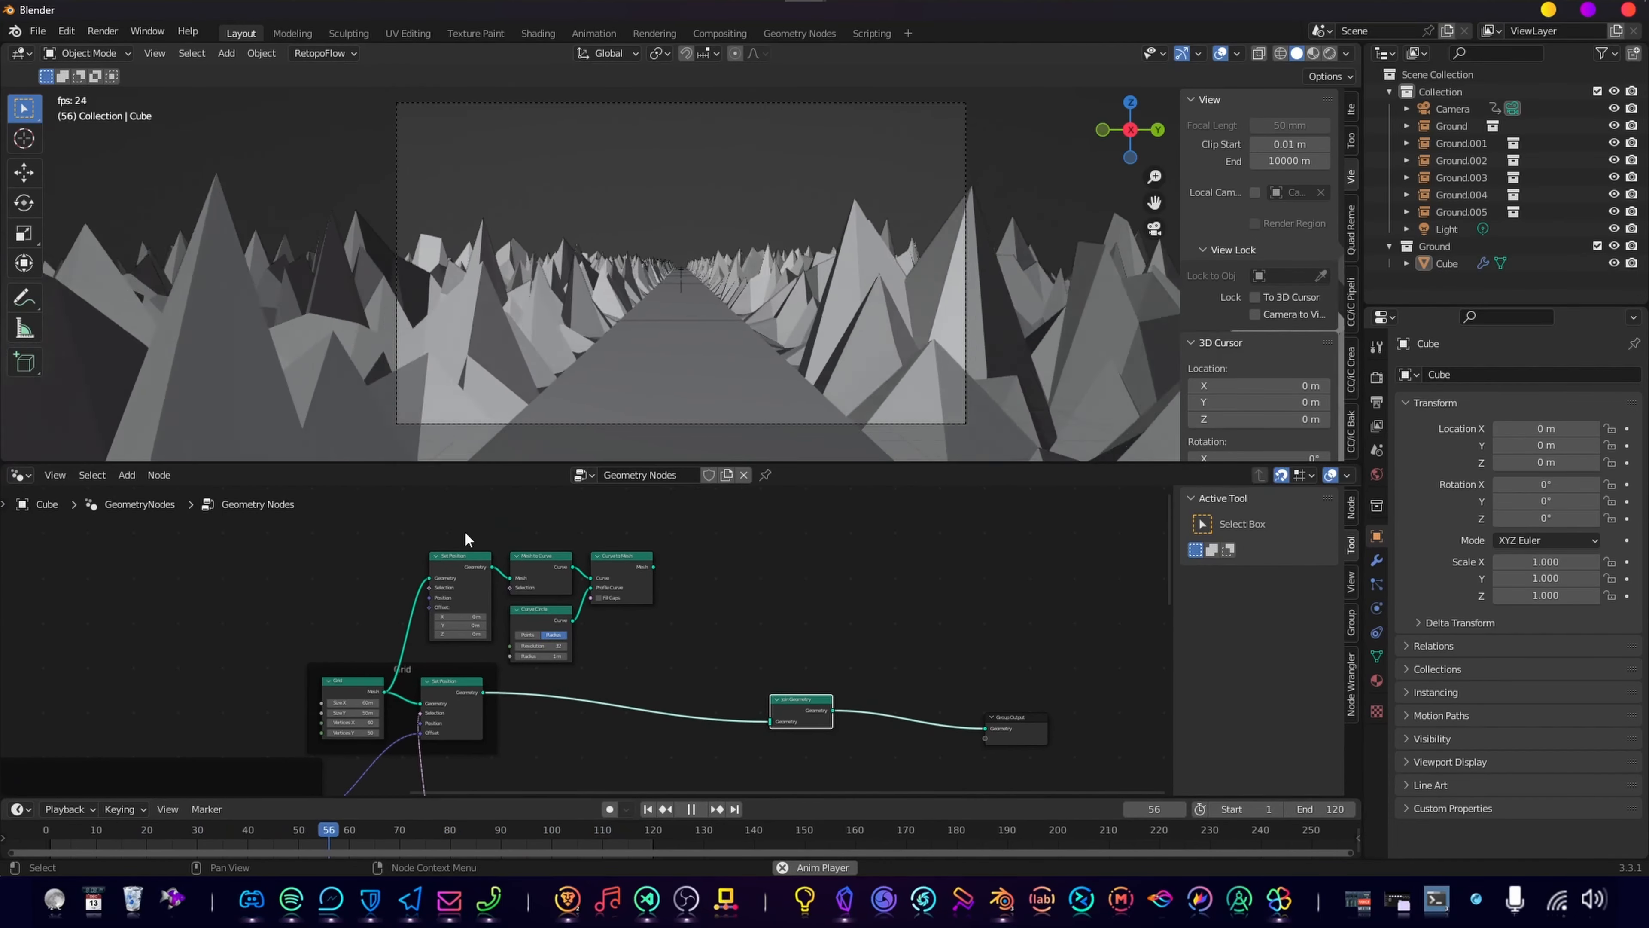
pyautogui.moveTo(653, 566); pyautogui.dragTo(771, 721)
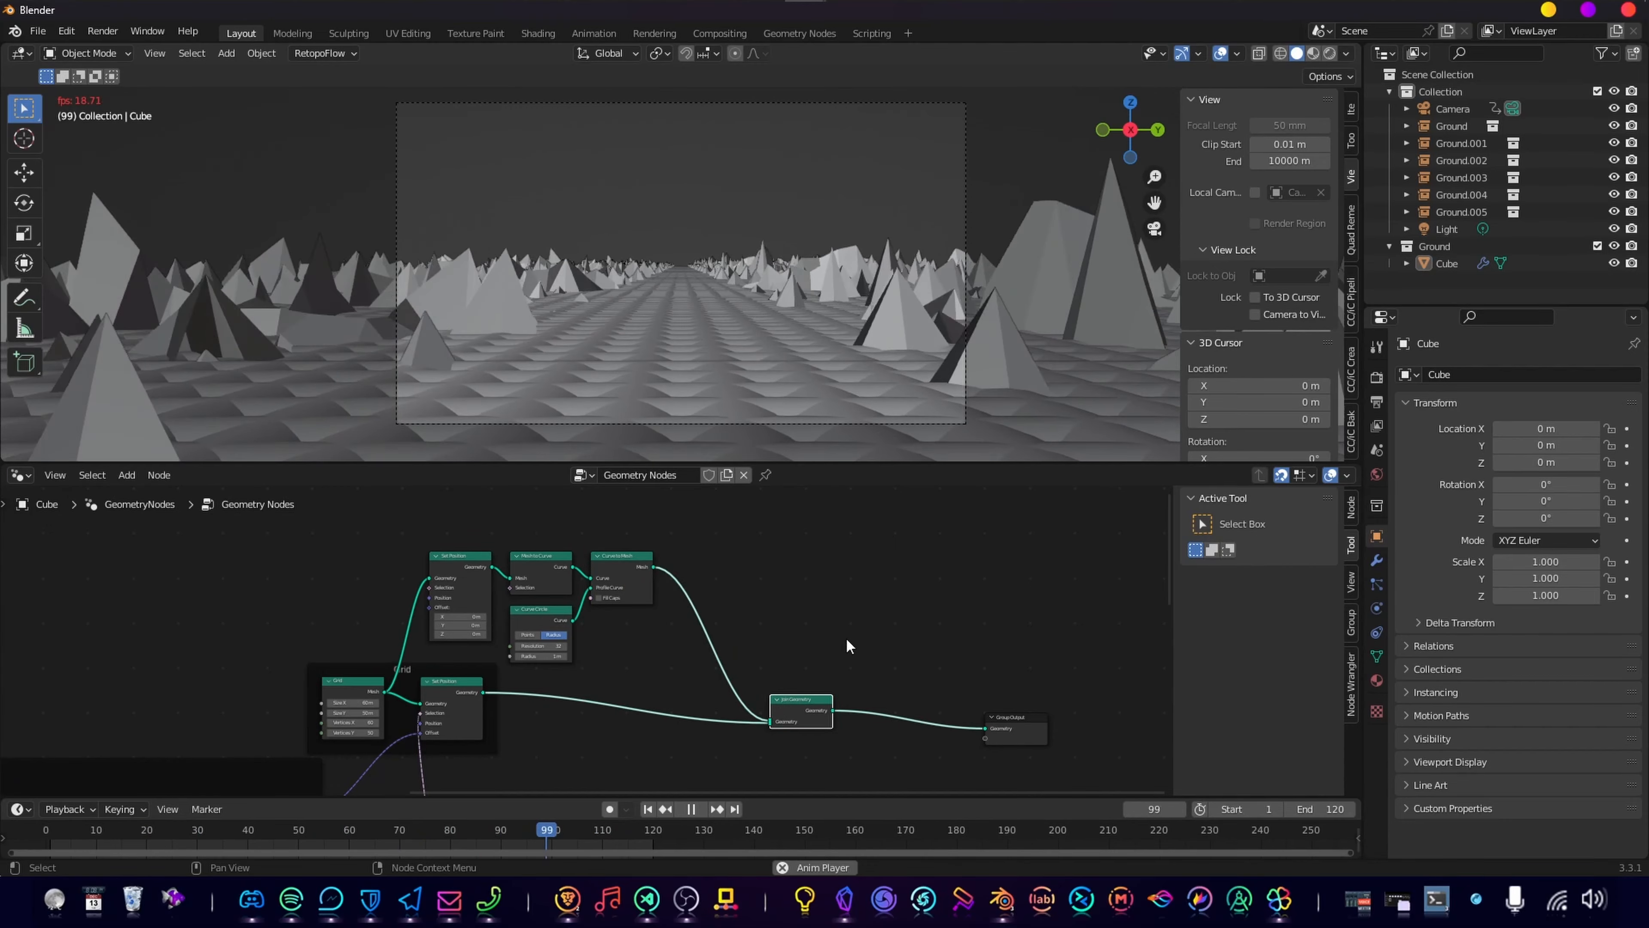
pyautogui.scroll(2, 728, 632)
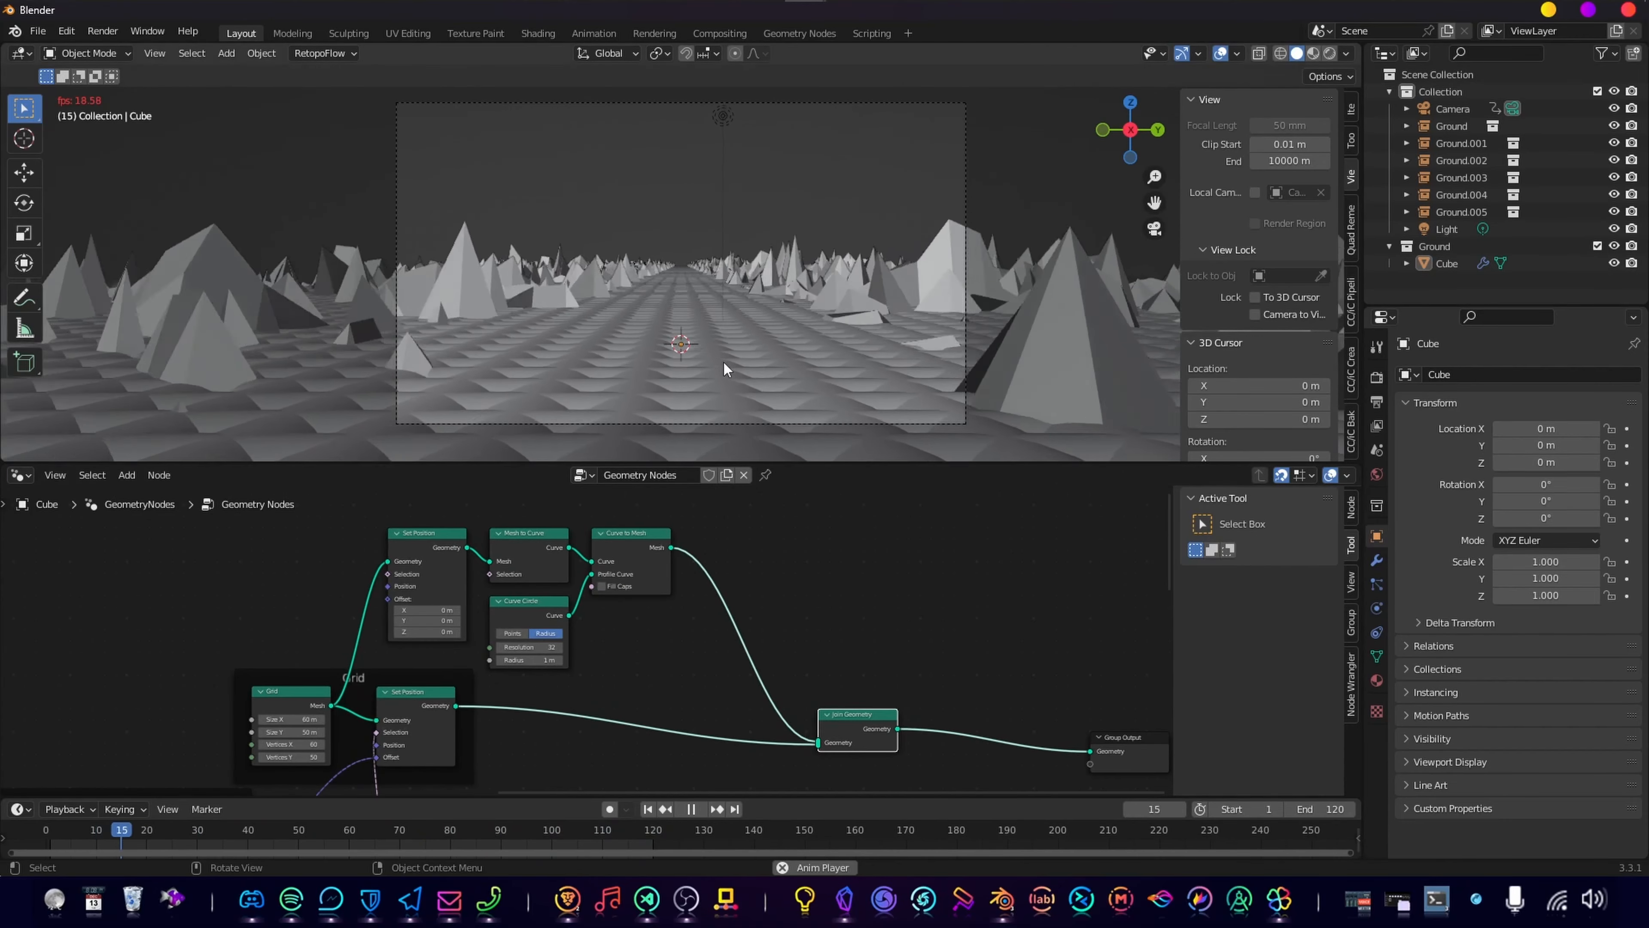
# Step: Set the Curve Circle node's radius to 0.02 m
pyautogui.scroll(4, 607, 686)
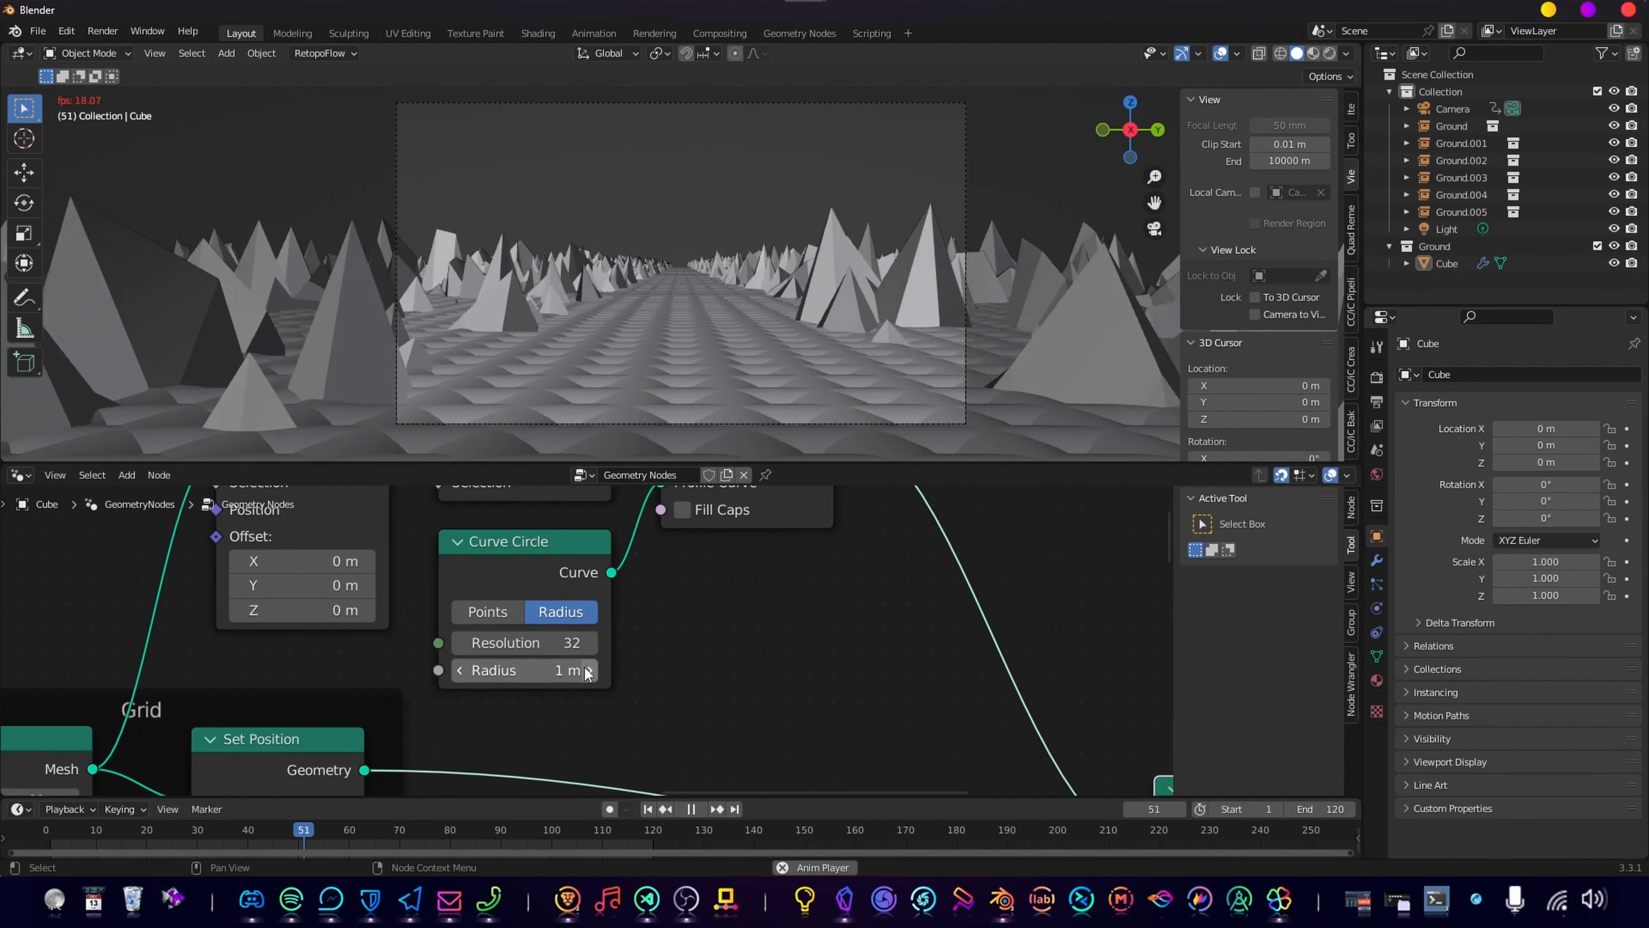
pyautogui.moveTo(552, 670)
pyautogui.mouseDown()
pyautogui.moveTo(500, 672)
pyautogui.moveTo(572, 673)
pyautogui.mouseUp()
pyautogui.click(551, 673)
pyautogui.click(483, 672)
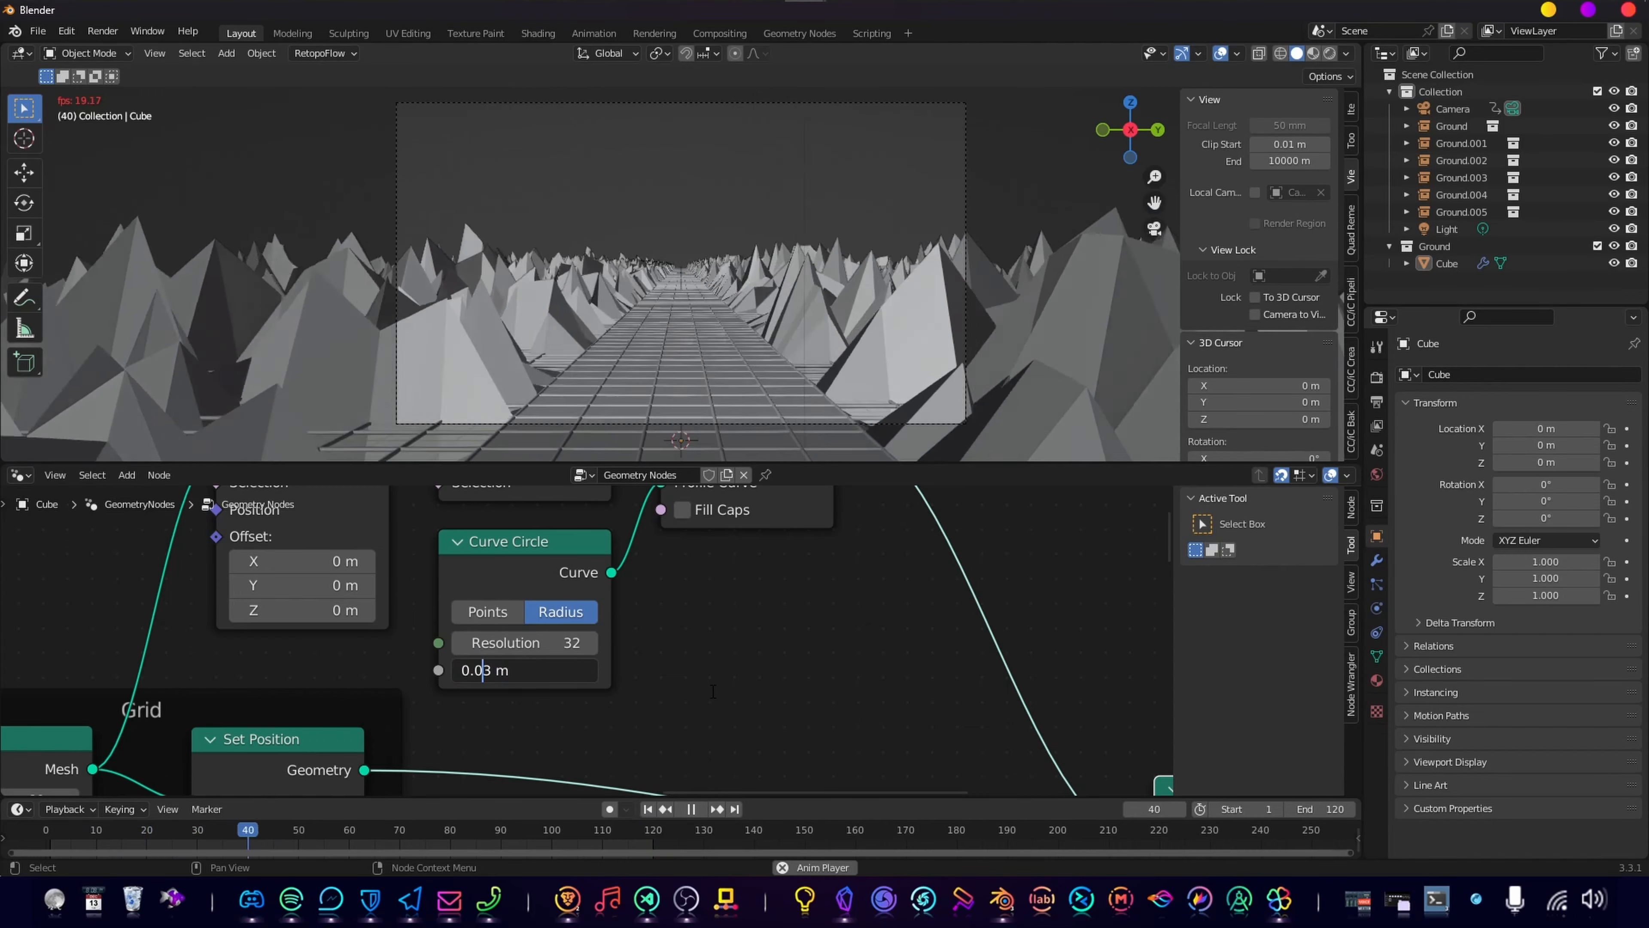
pyautogui.press('BackSpace')
pyautogui.write('02')
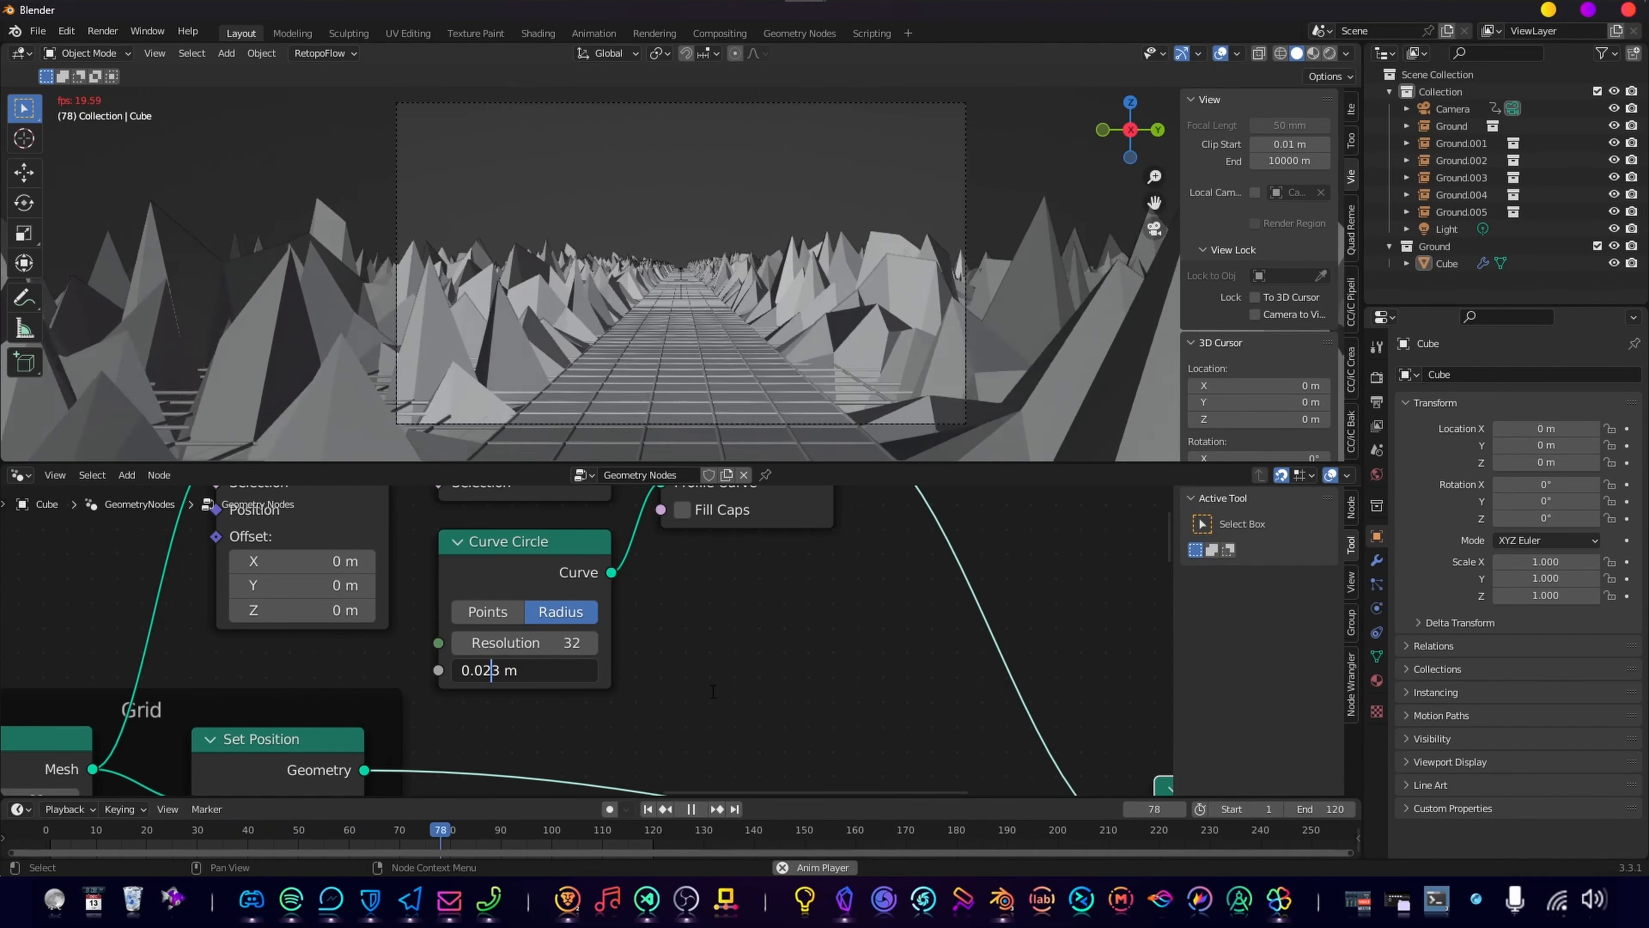
pyautogui.press('Delete')
pyautogui.press('Return')
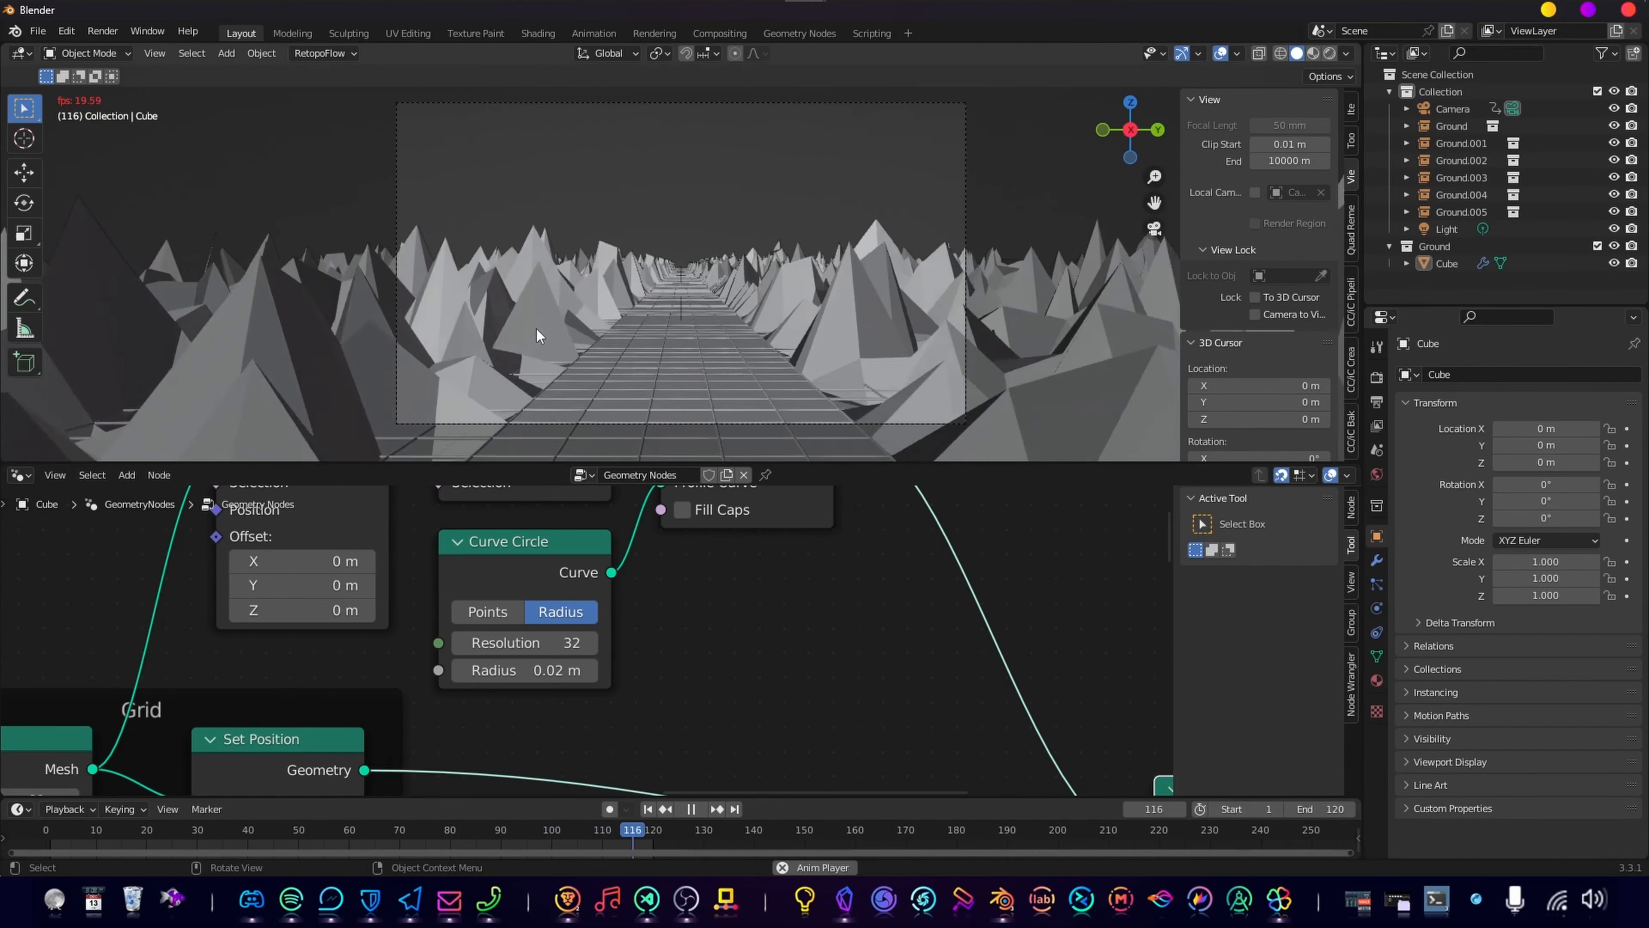
# Step: Add a reroute on the Combine XYZ Vector link and connect it to the unframed Set Position's Offset input
pyautogui.moveTo(587, 672); pyautogui.dragTo(857, 611, button='middle')
pyautogui.scroll(-8, 575, 651)
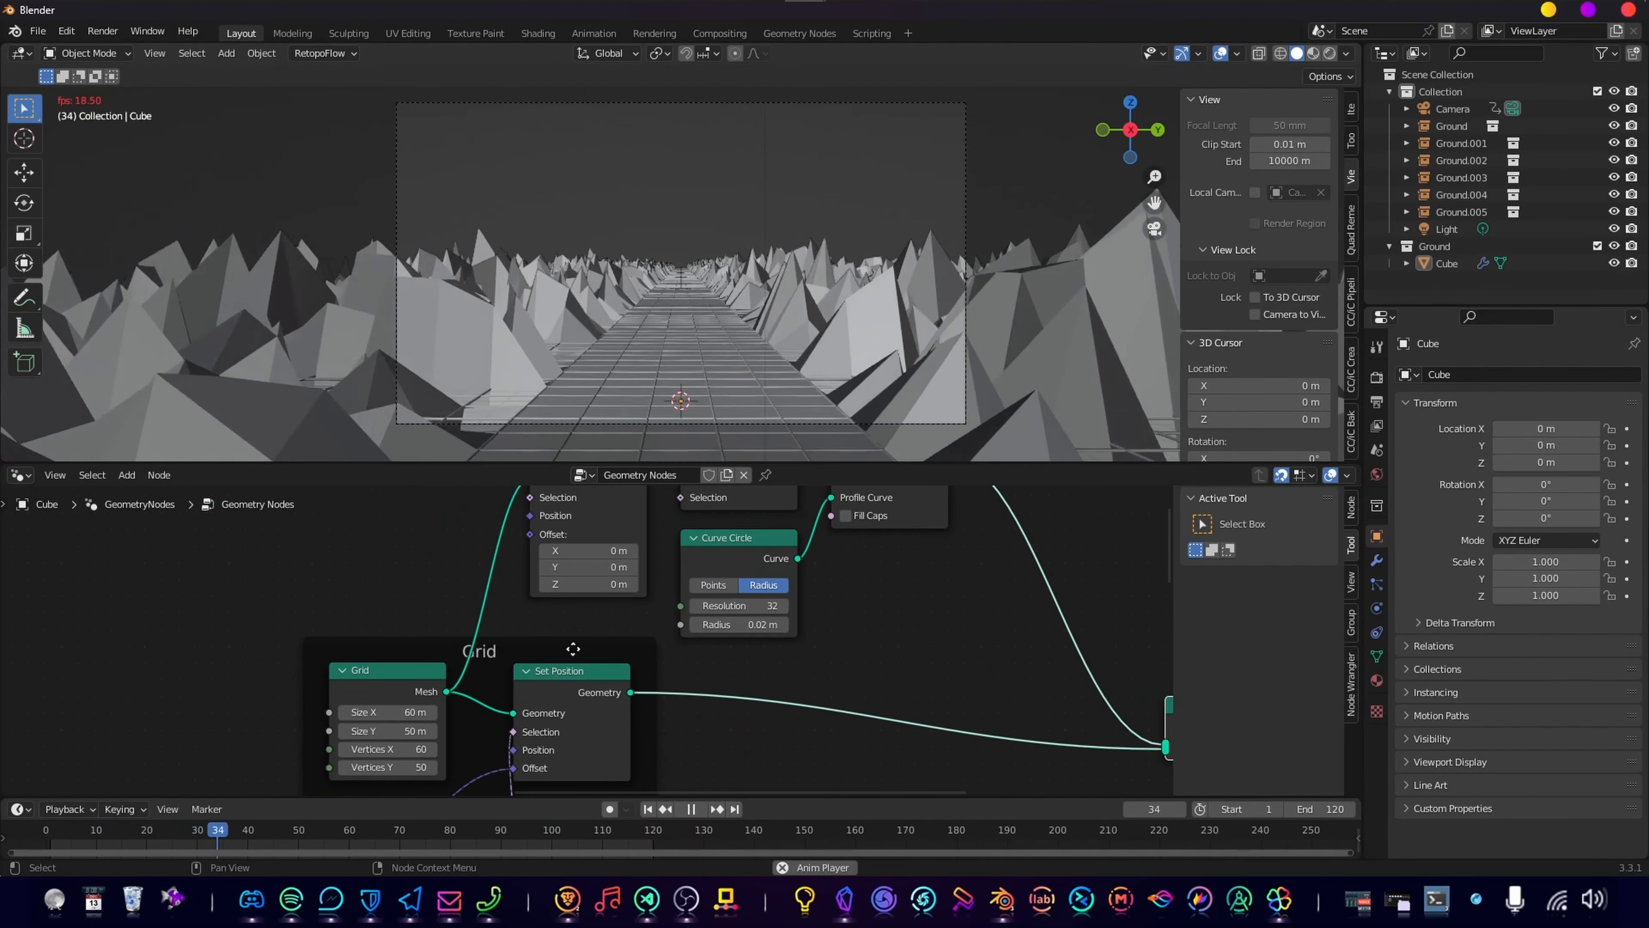
pyautogui.moveTo(561, 462); pyautogui.dragTo(569, 404)
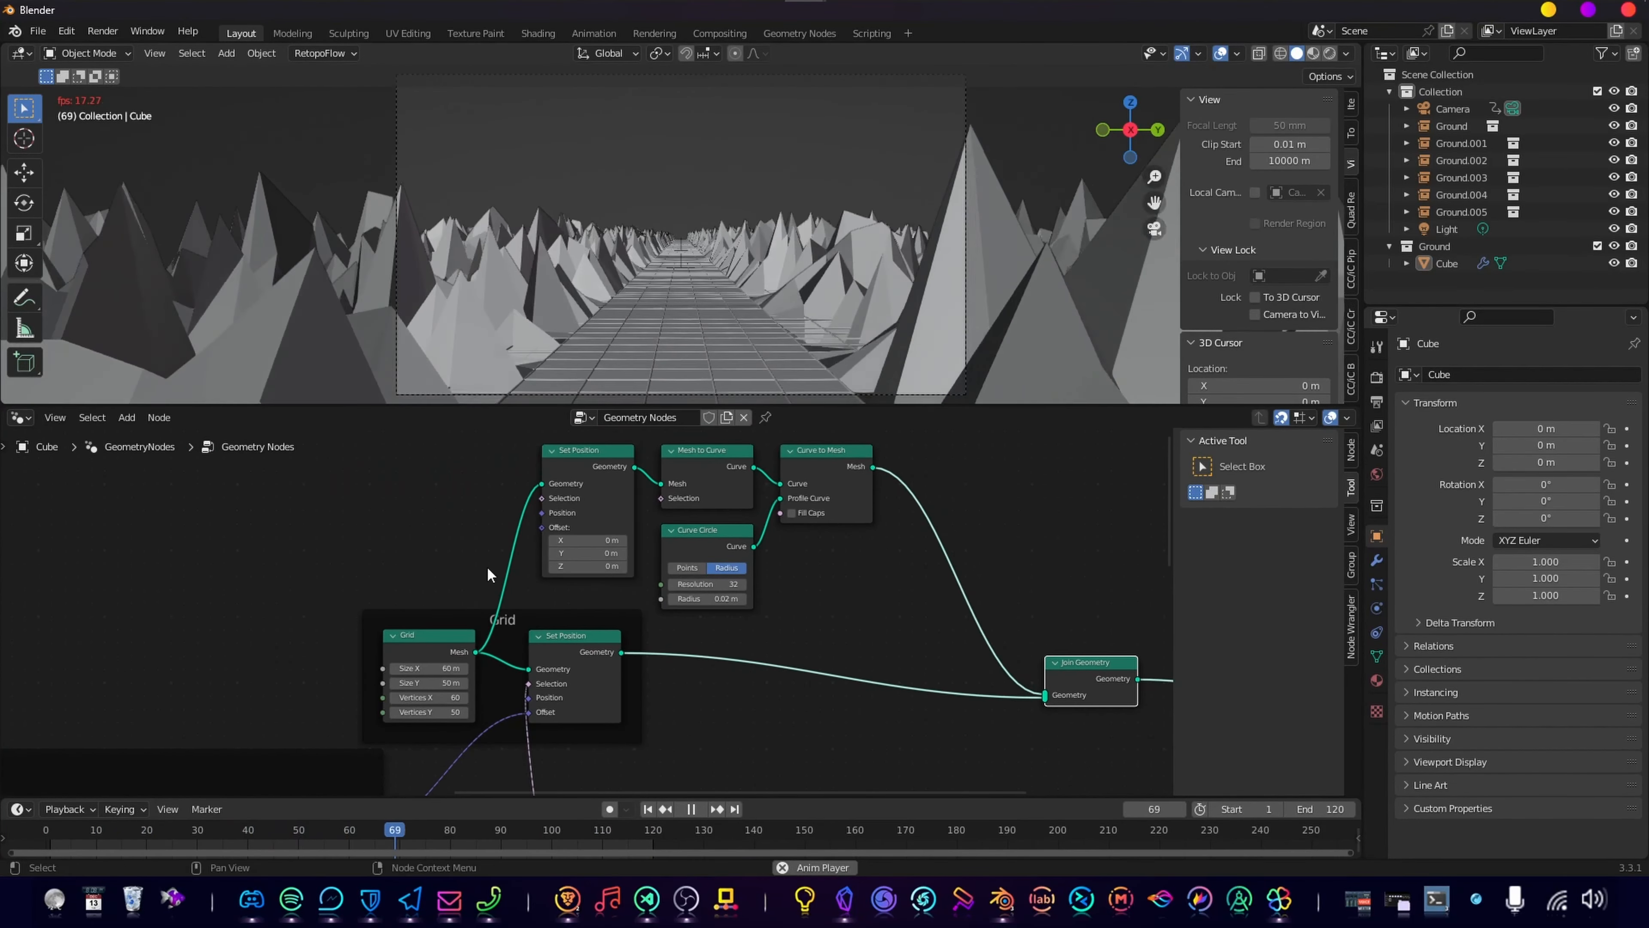
pyautogui.moveTo(493, 672); pyautogui.dragTo(529, 535, button='middle')
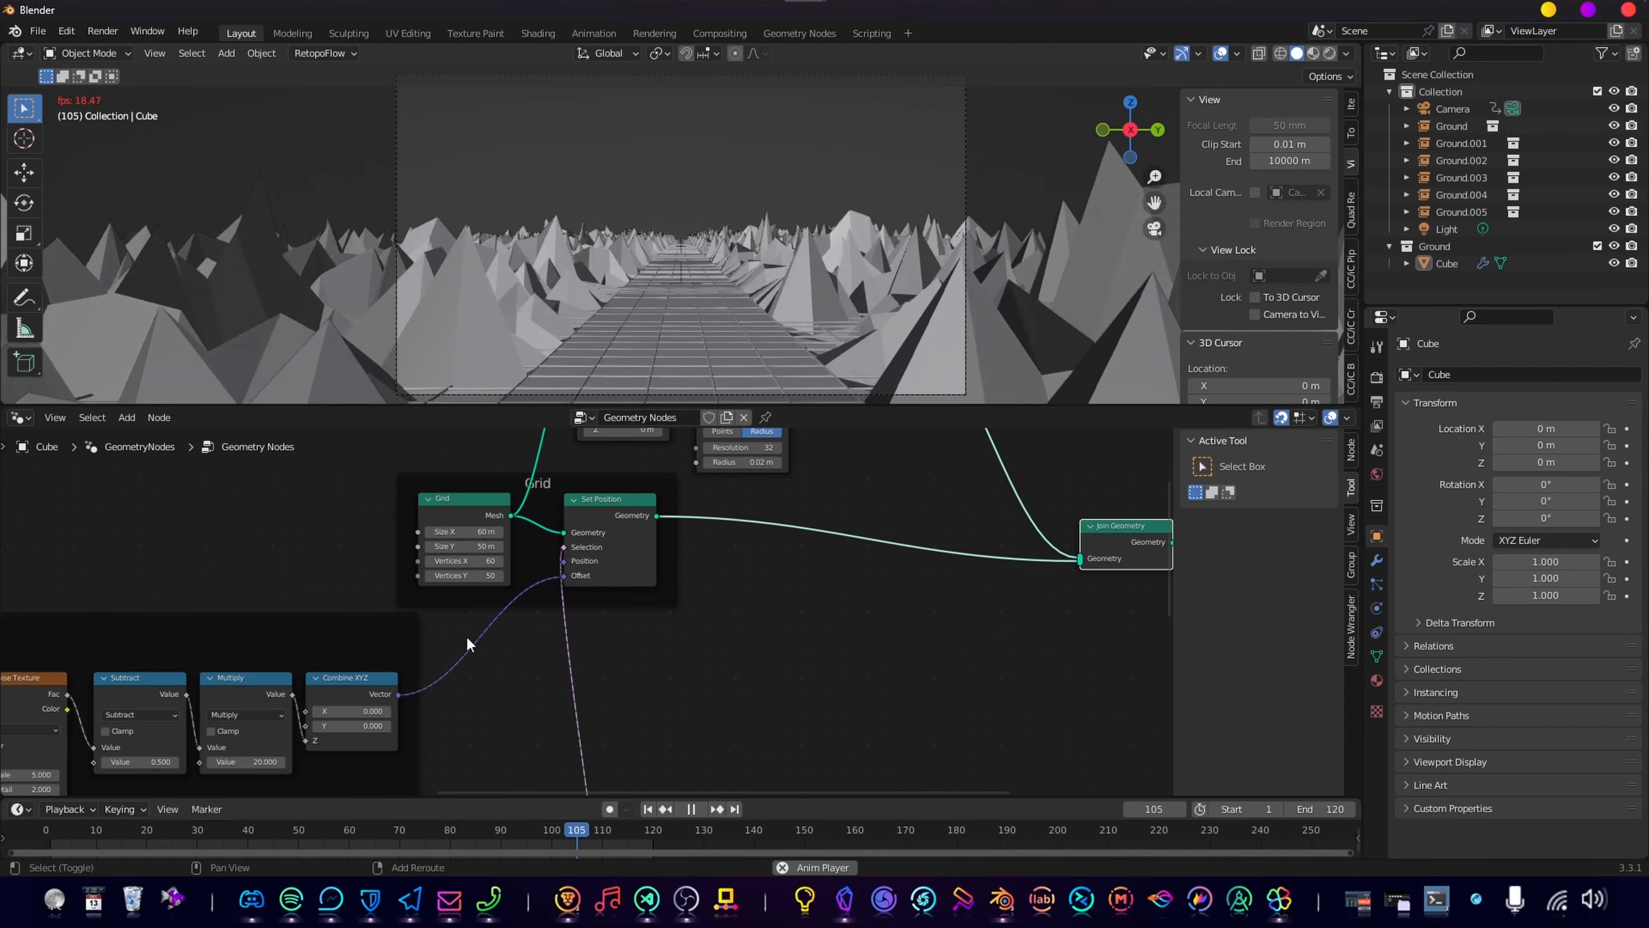
pyautogui.keyDown('shift'); pyautogui.moveTo(456, 635); pyautogui.dragTo(476, 665, button='right'); pyautogui.keyUp('shift')
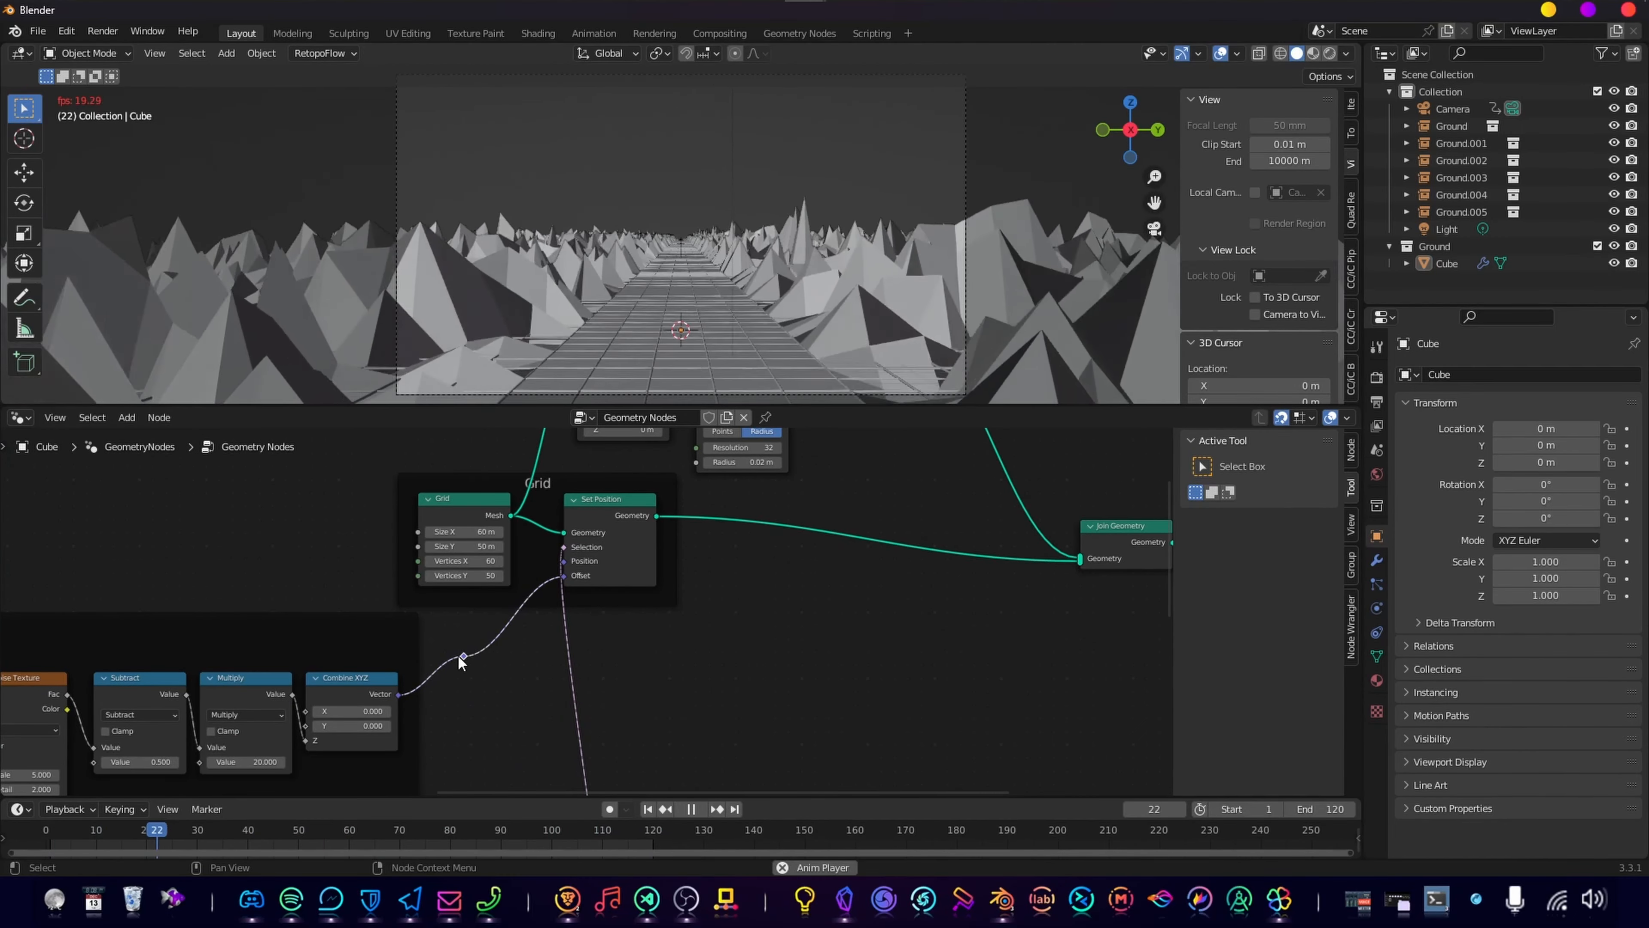
pyautogui.moveTo(463, 655); pyautogui.dragTo(577, 523)
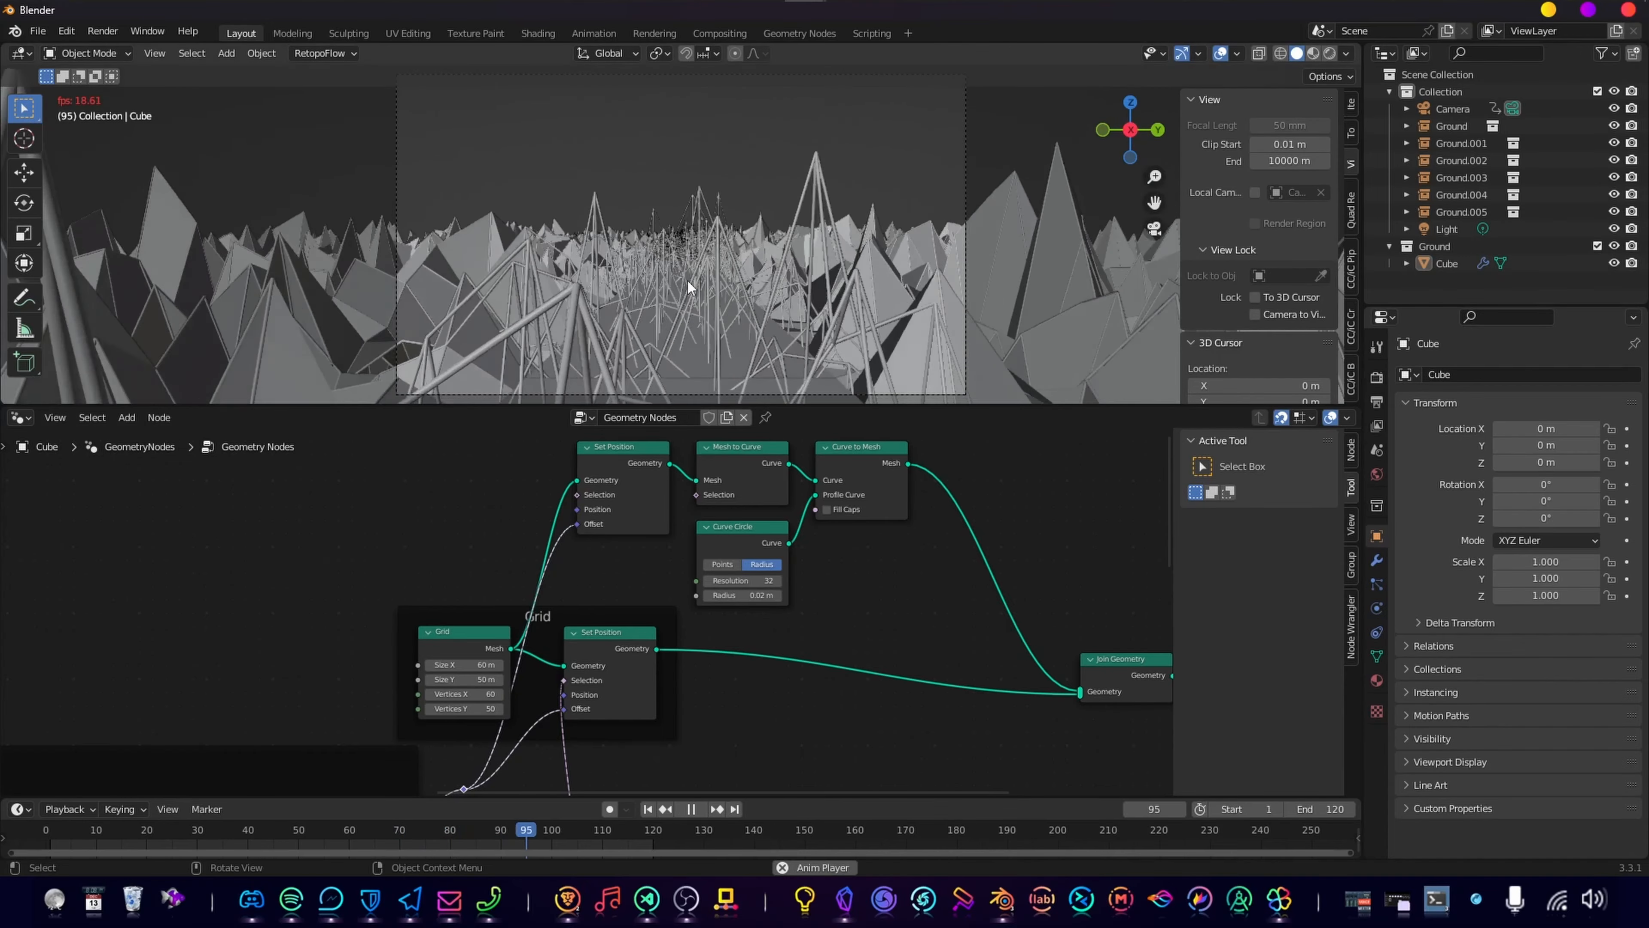
# Step: Add a reroute on the framed Set Position's Selection link, connect it to the other Set Position's Selection, and move it clear of the nodes
pyautogui.scroll(-1, 728, 739)
pyautogui.scroll(-1, 729, 742)
pyautogui.moveTo(729, 741); pyautogui.dragTo(744, 605, button='middle')
pyautogui.keyDown('shift'); pyautogui.moveTo(578, 666); pyautogui.dragTo(610, 673, button='right'); pyautogui.keyUp('shift')
pyautogui.moveTo(598, 666); pyautogui.dragTo(604, 470)
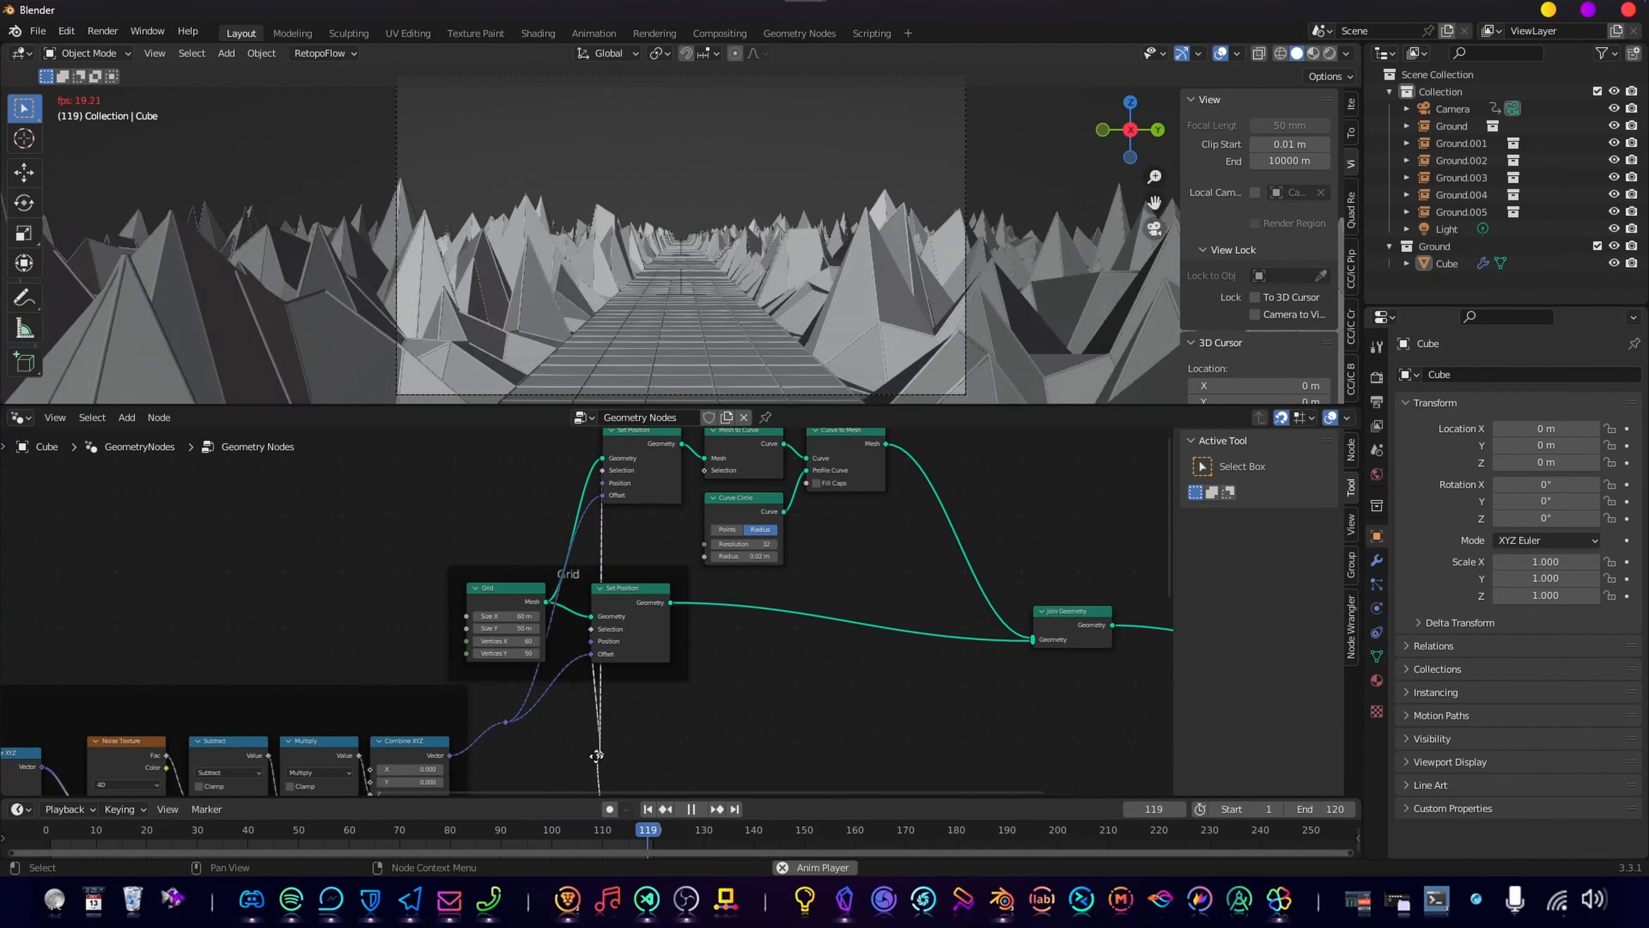
pyautogui.moveTo(600, 754); pyautogui.dragTo(523, 752)
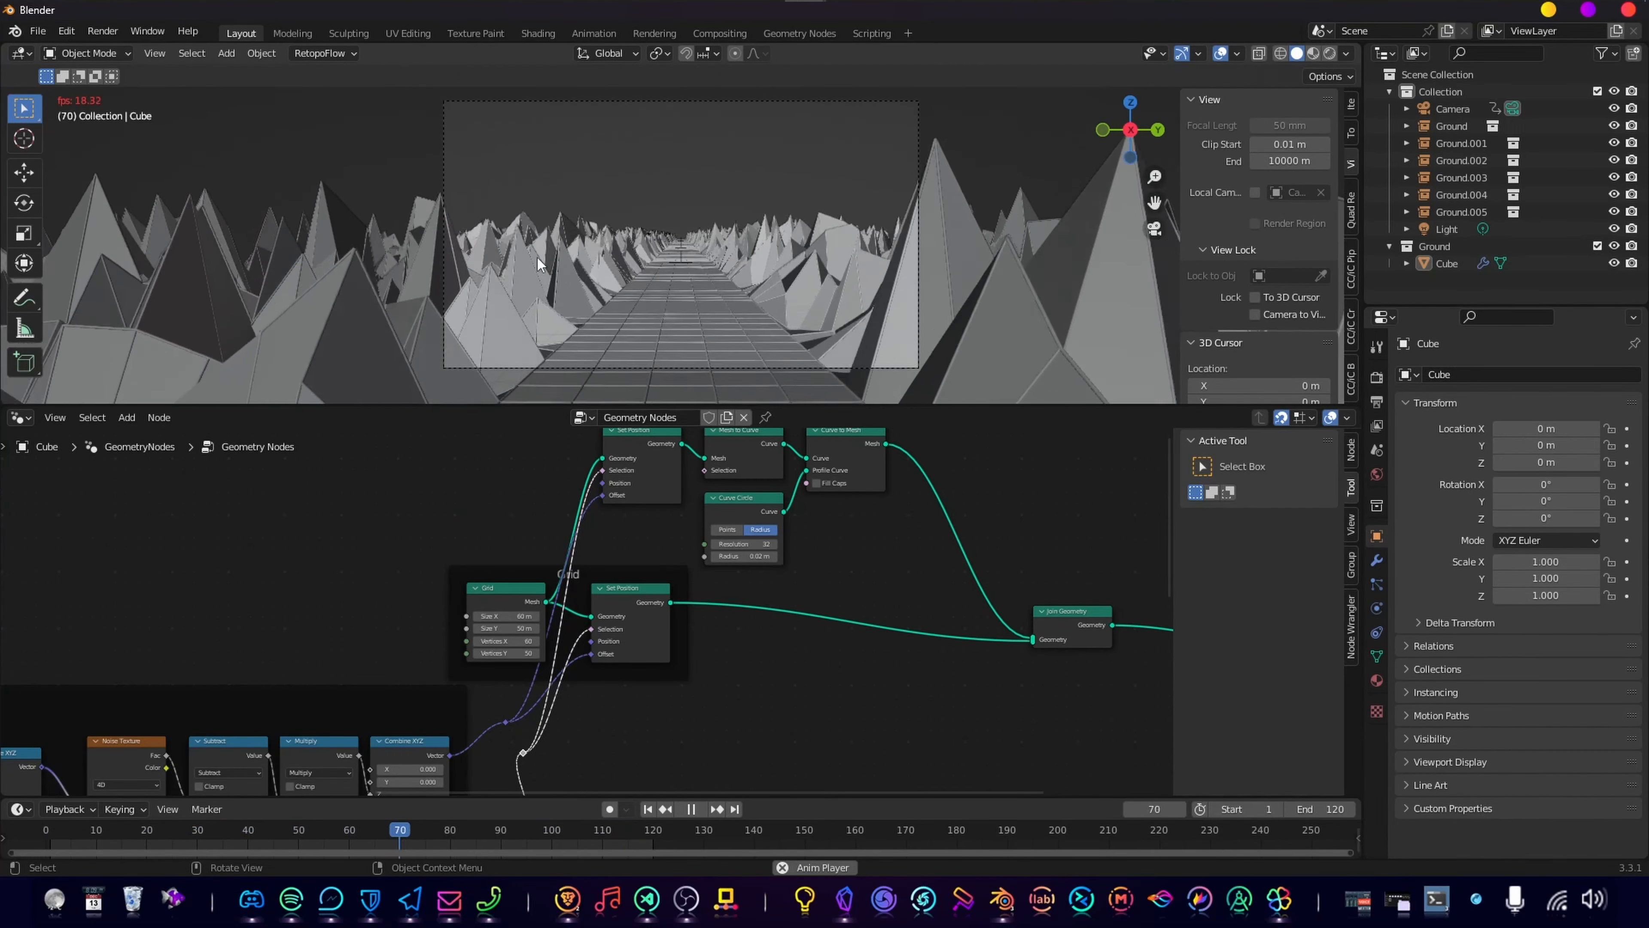
# Step: Move the Join Geometry node farther from the tube nodes and place the Group Output node beside it
pyautogui.moveTo(868, 615); pyautogui.dragTo(728, 706, button='middle')
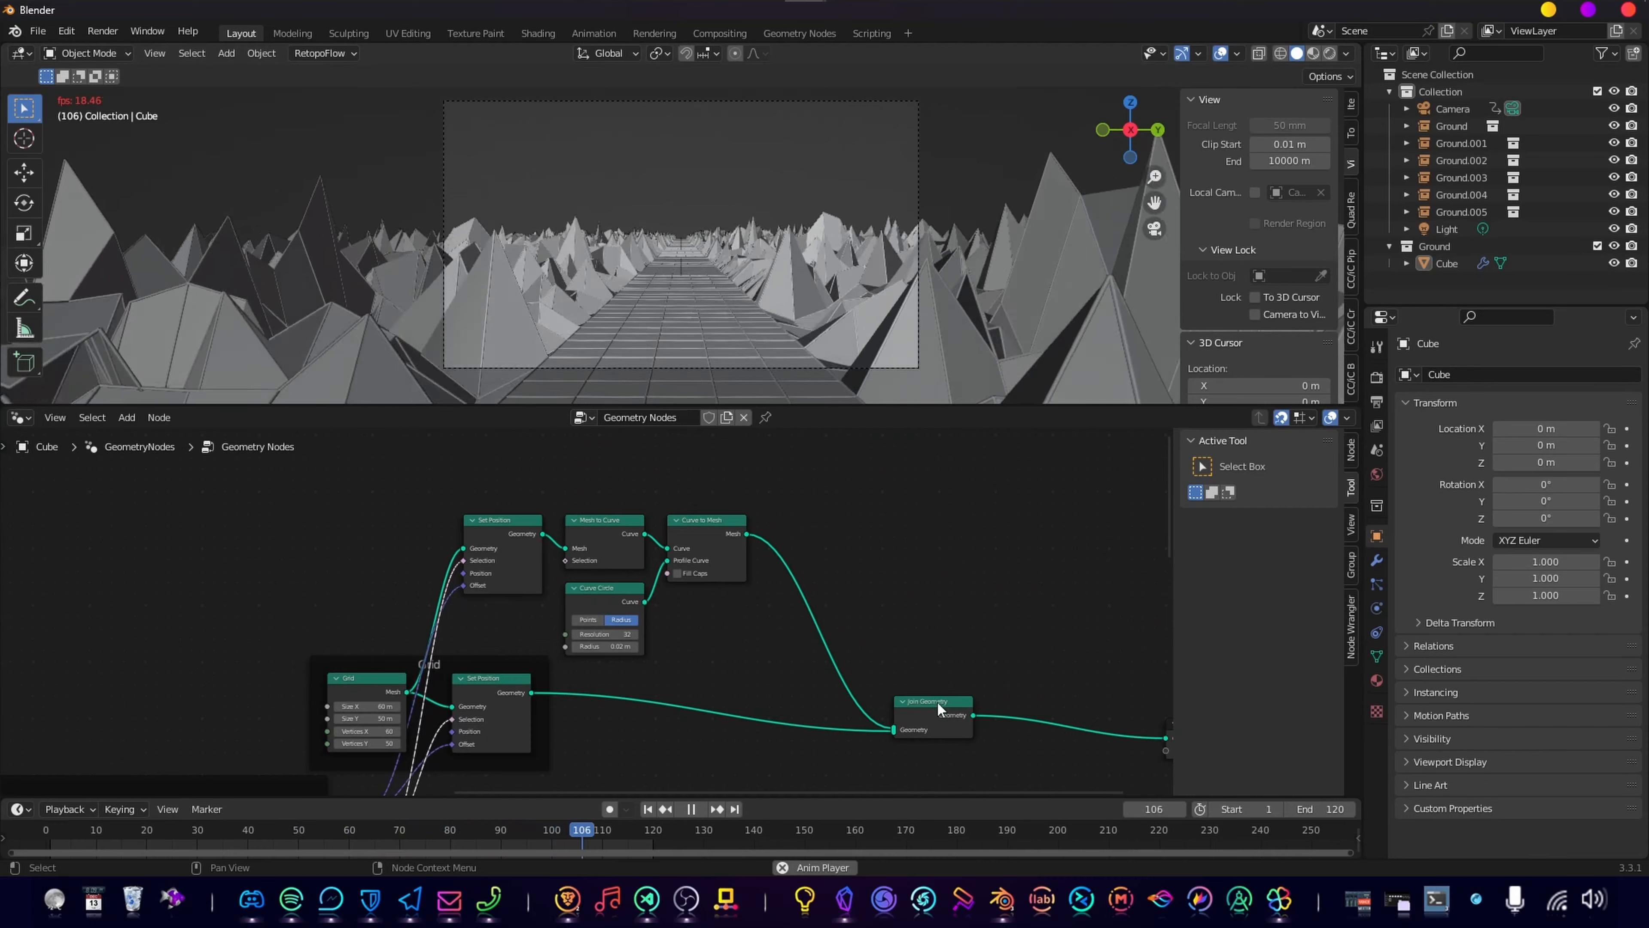
pyautogui.moveTo(938, 707); pyautogui.dragTo(1005, 688)
pyautogui.moveTo(1150, 728); pyautogui.dragTo(1063, 675, button='middle')
pyautogui.moveTo(1097, 668); pyautogui.dragTo(982, 634)
pyautogui.hotkey('shift', 'a')
pyautogui.moveTo(915, 577)
pyautogui.press('s')
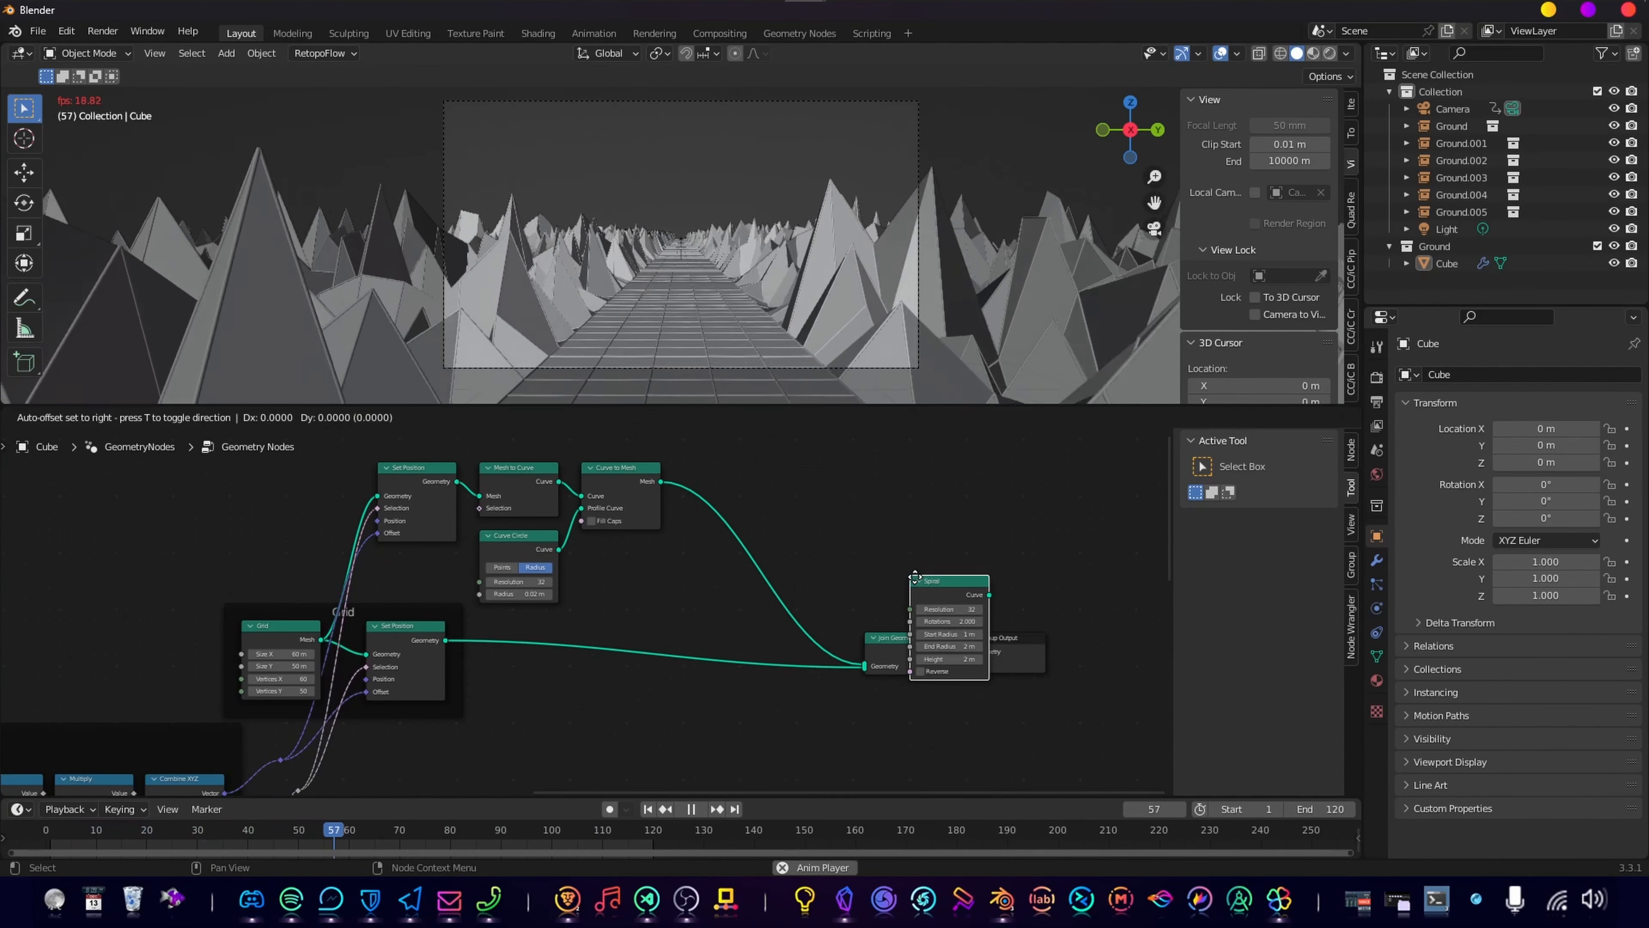
pyautogui.press('Escape')
# Step: Insert a Set Material node after Curve to Mesh and a duplicate after the Set Position inside the Grid frame
pyautogui.hotkey('shift', 'a')
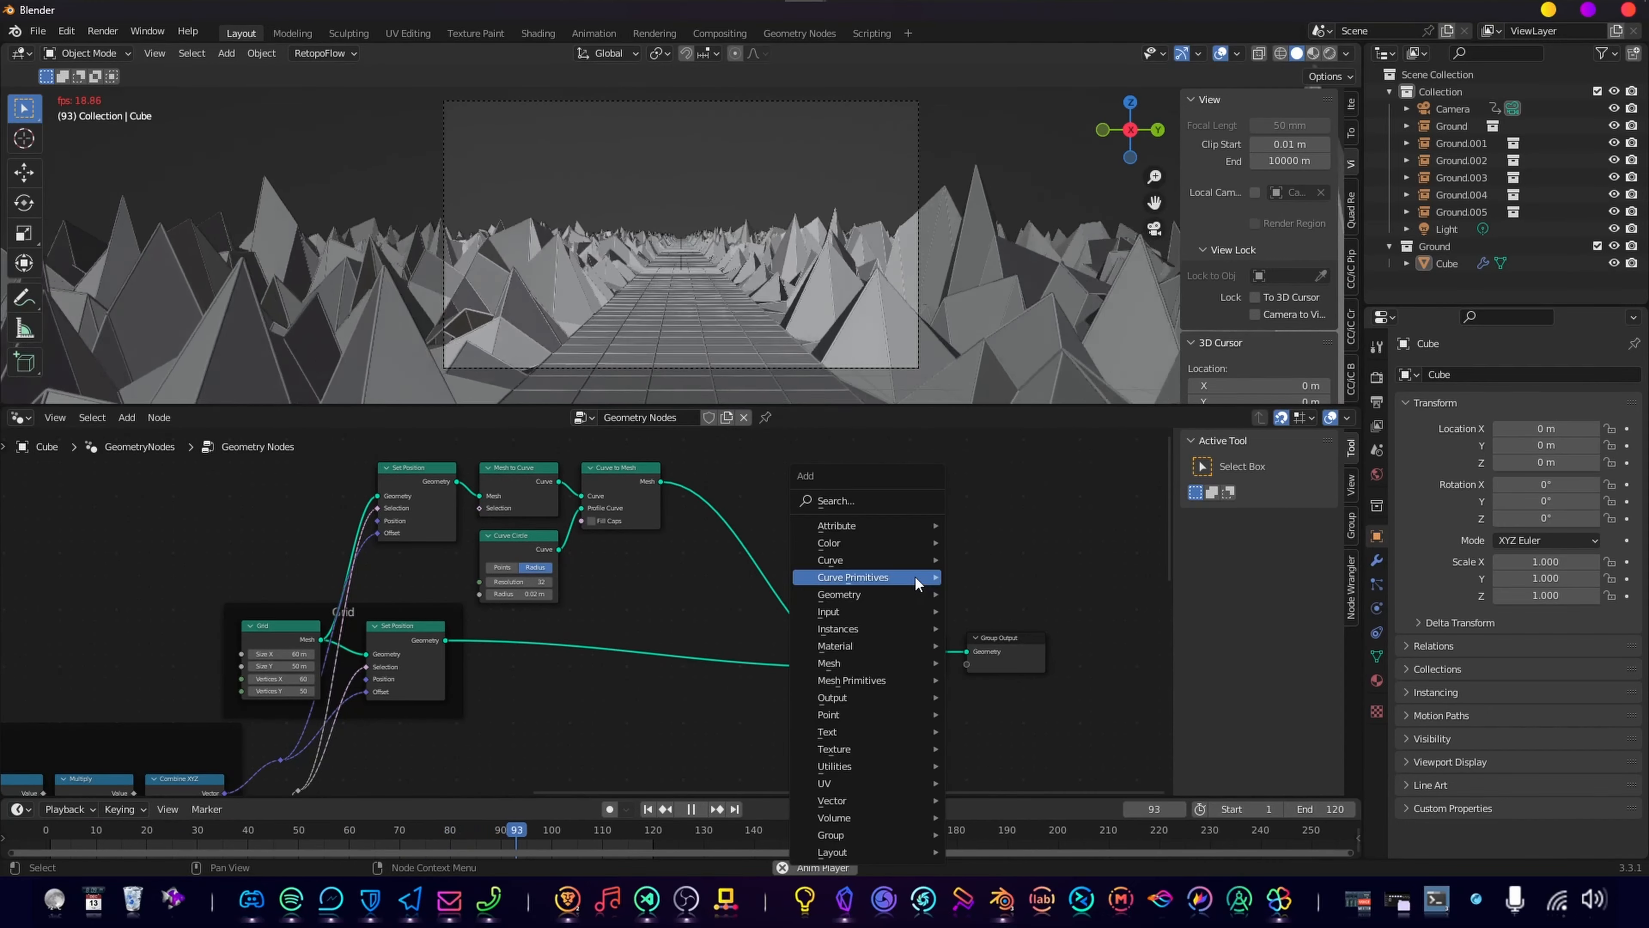
pyautogui.press('s')
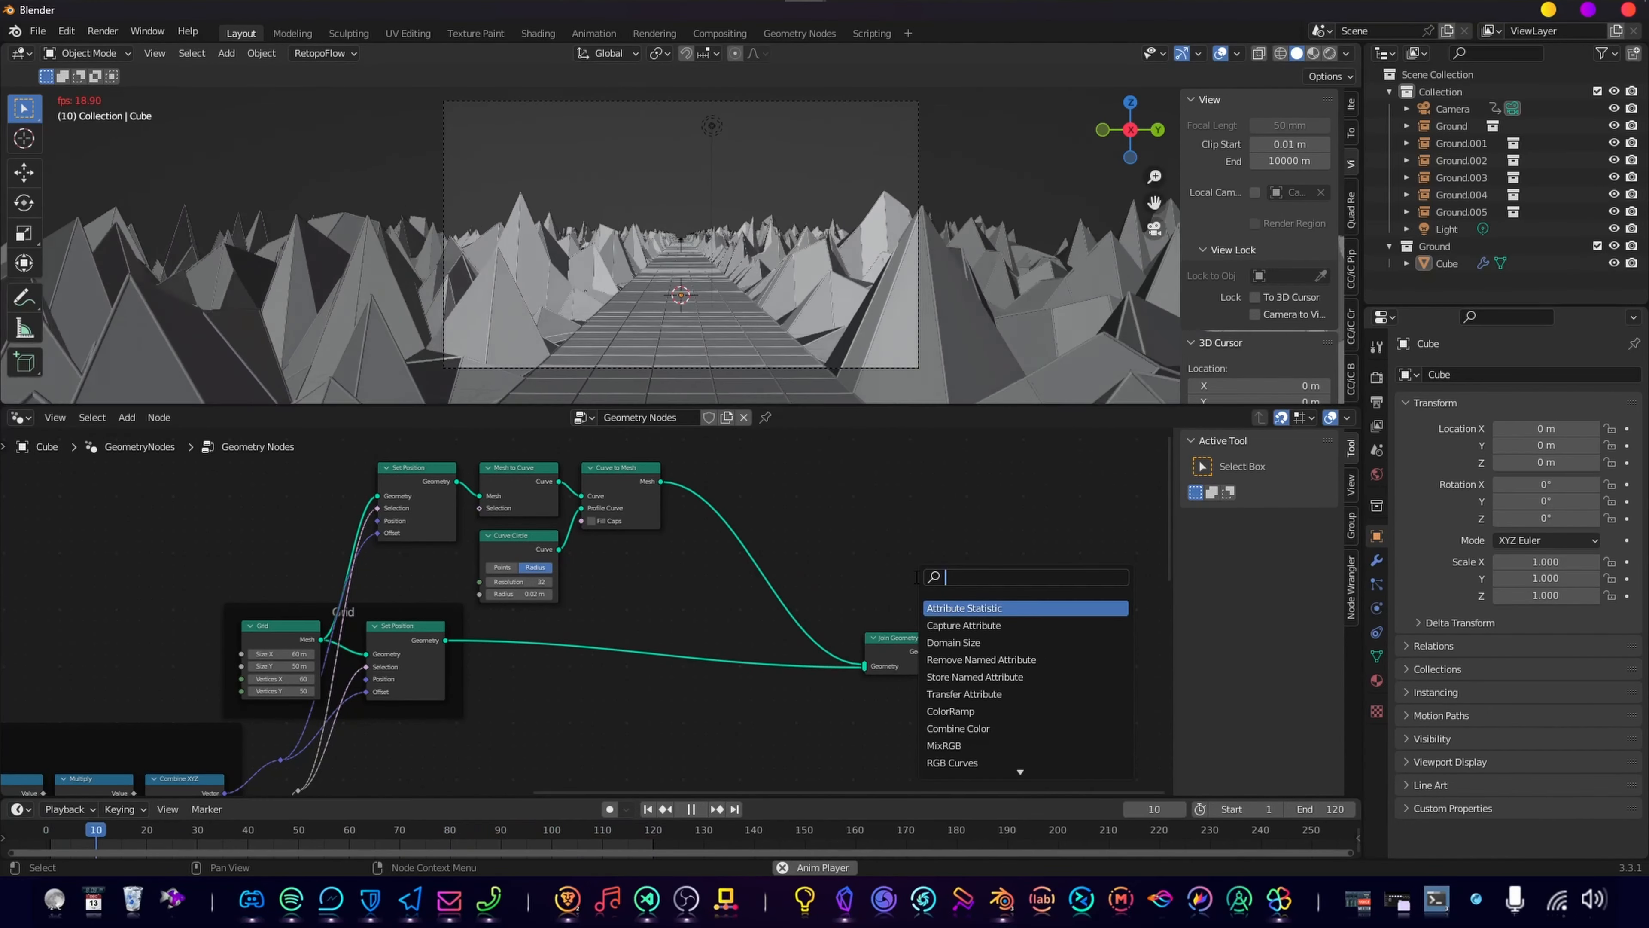
pyautogui.write('set mat')
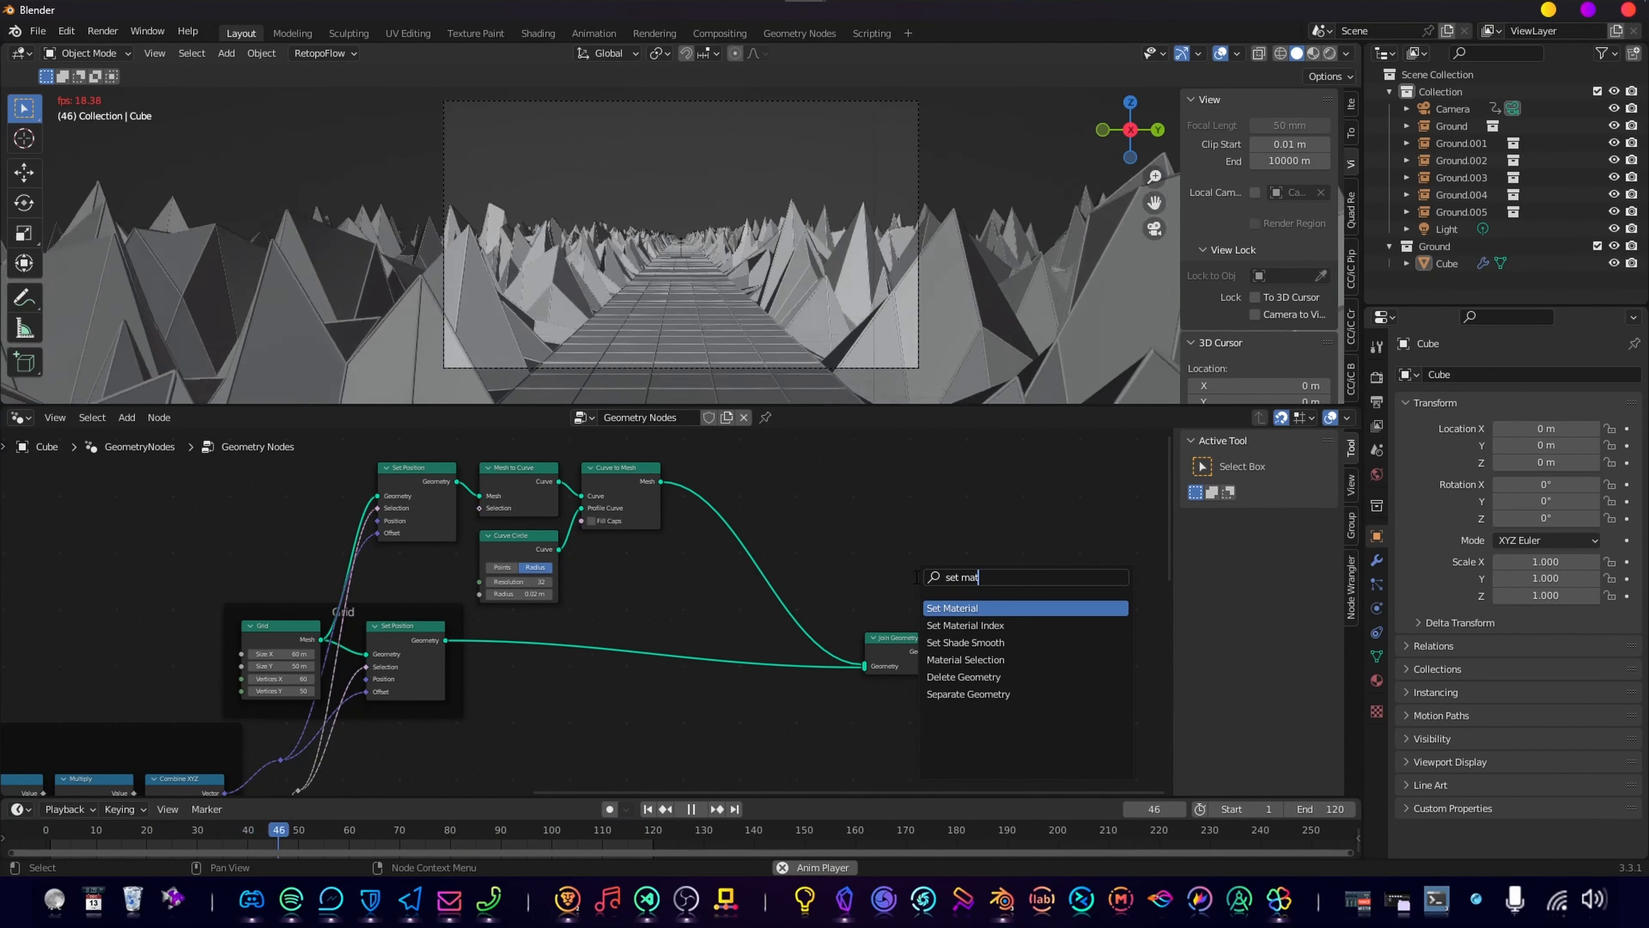
pyautogui.press('Return')
pyautogui.click(737, 485)
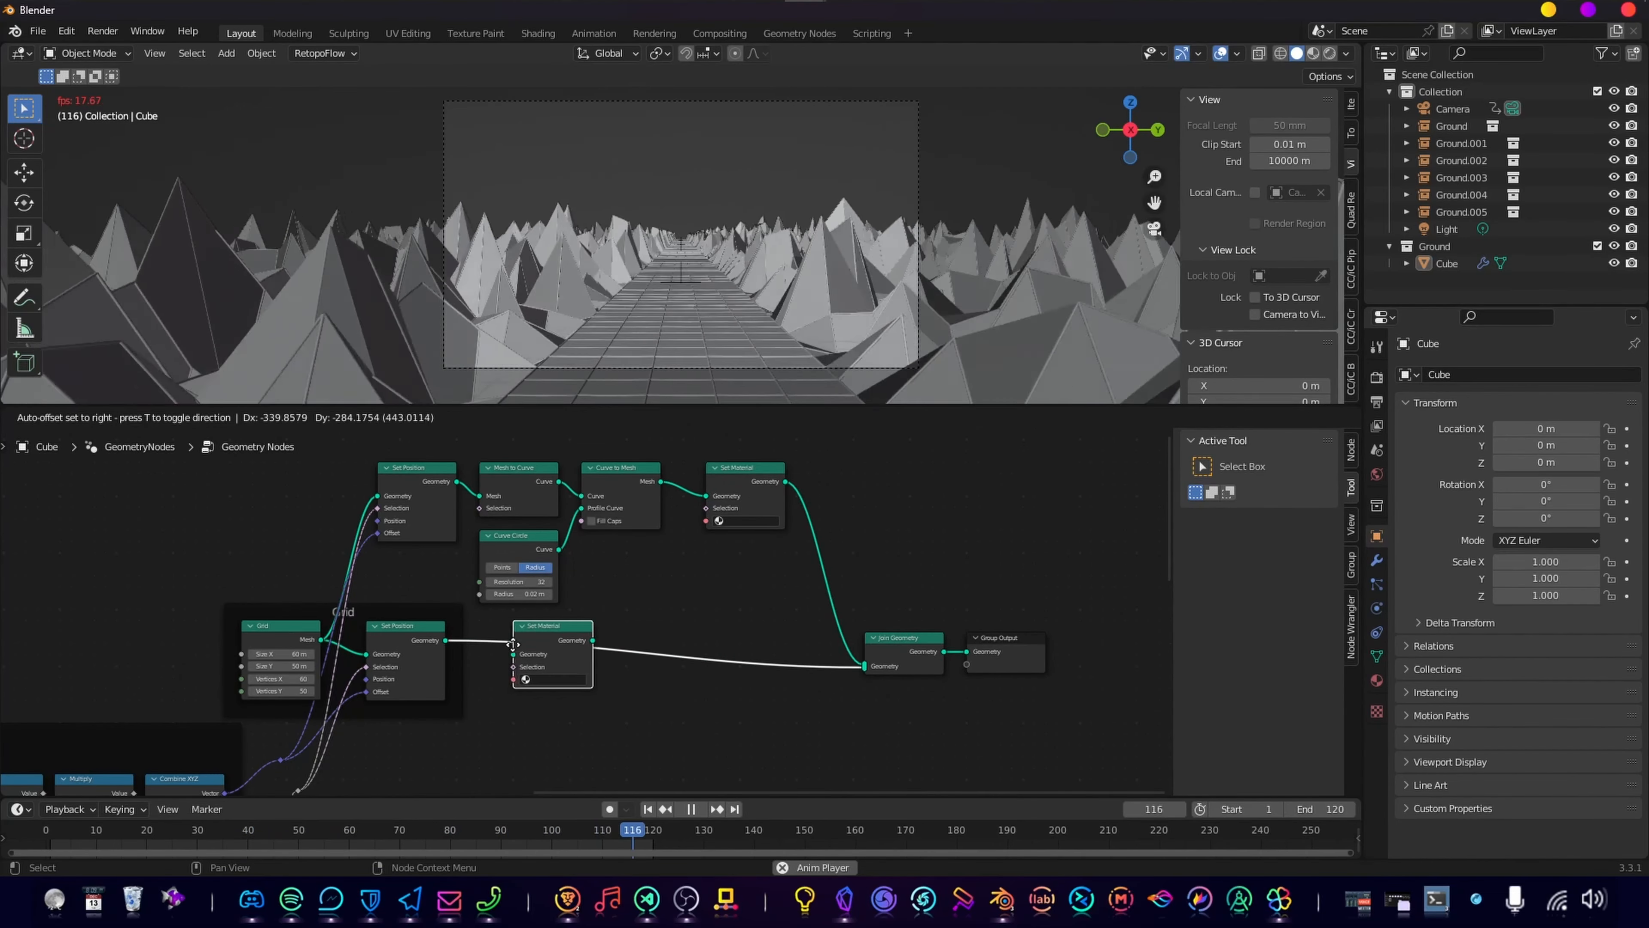
pyautogui.click(460, 637)
pyautogui.moveTo(523, 625); pyautogui.dragTo(516, 636)
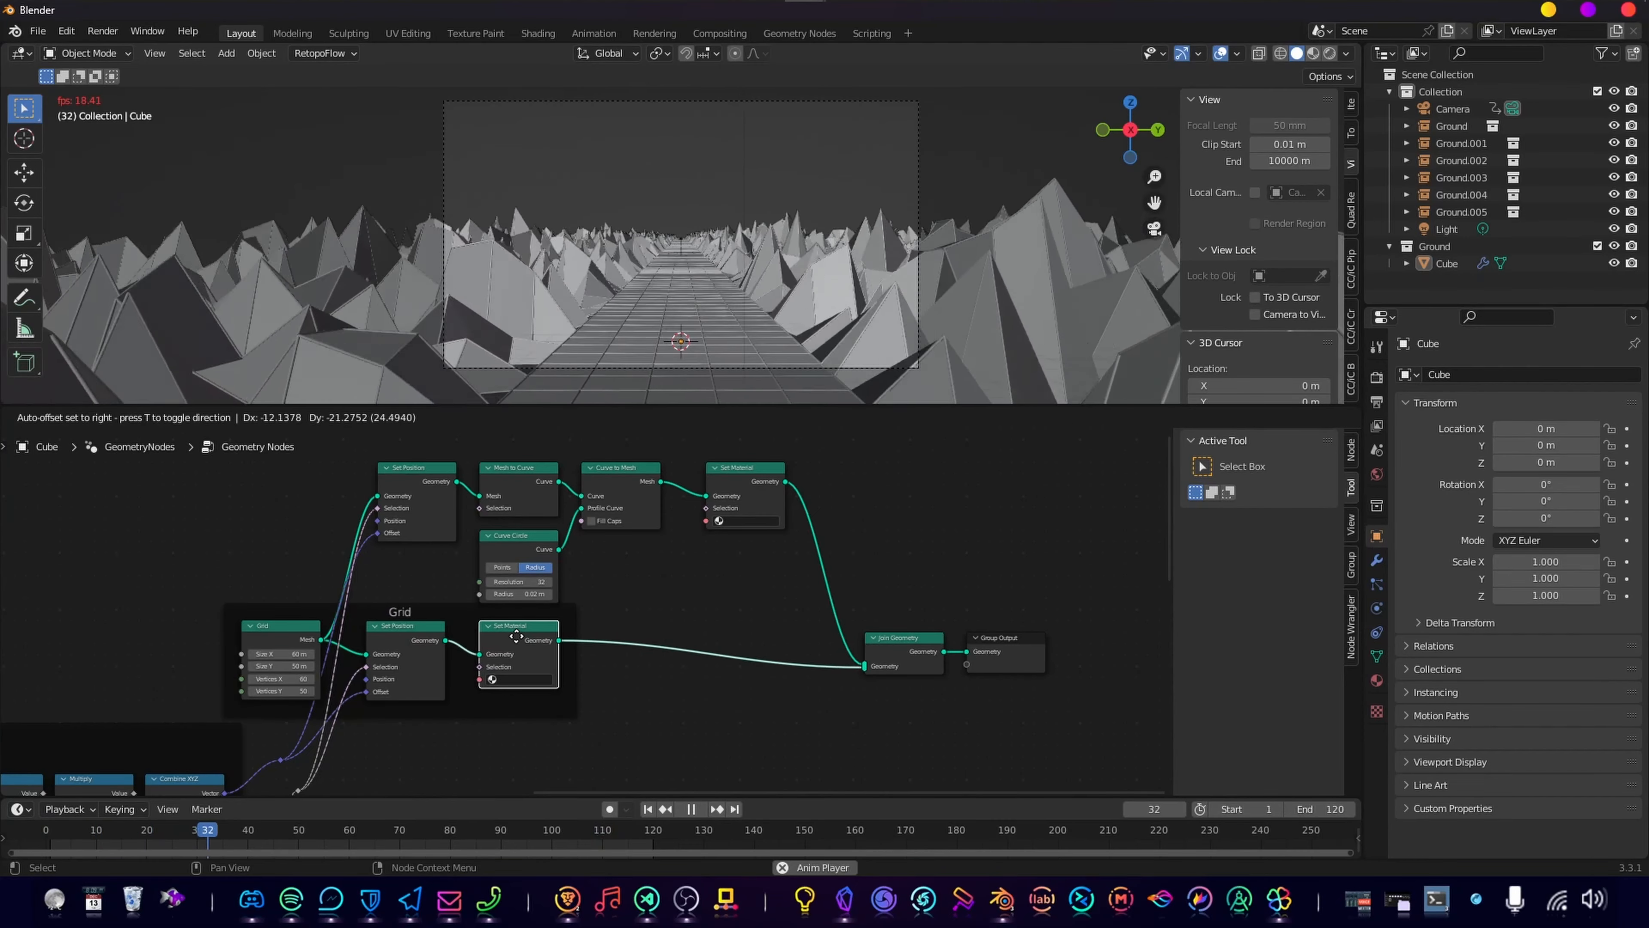
# Step: Create two material slots on the Cube with new materials named Grid and Wireframe
pyautogui.click(1377, 679)
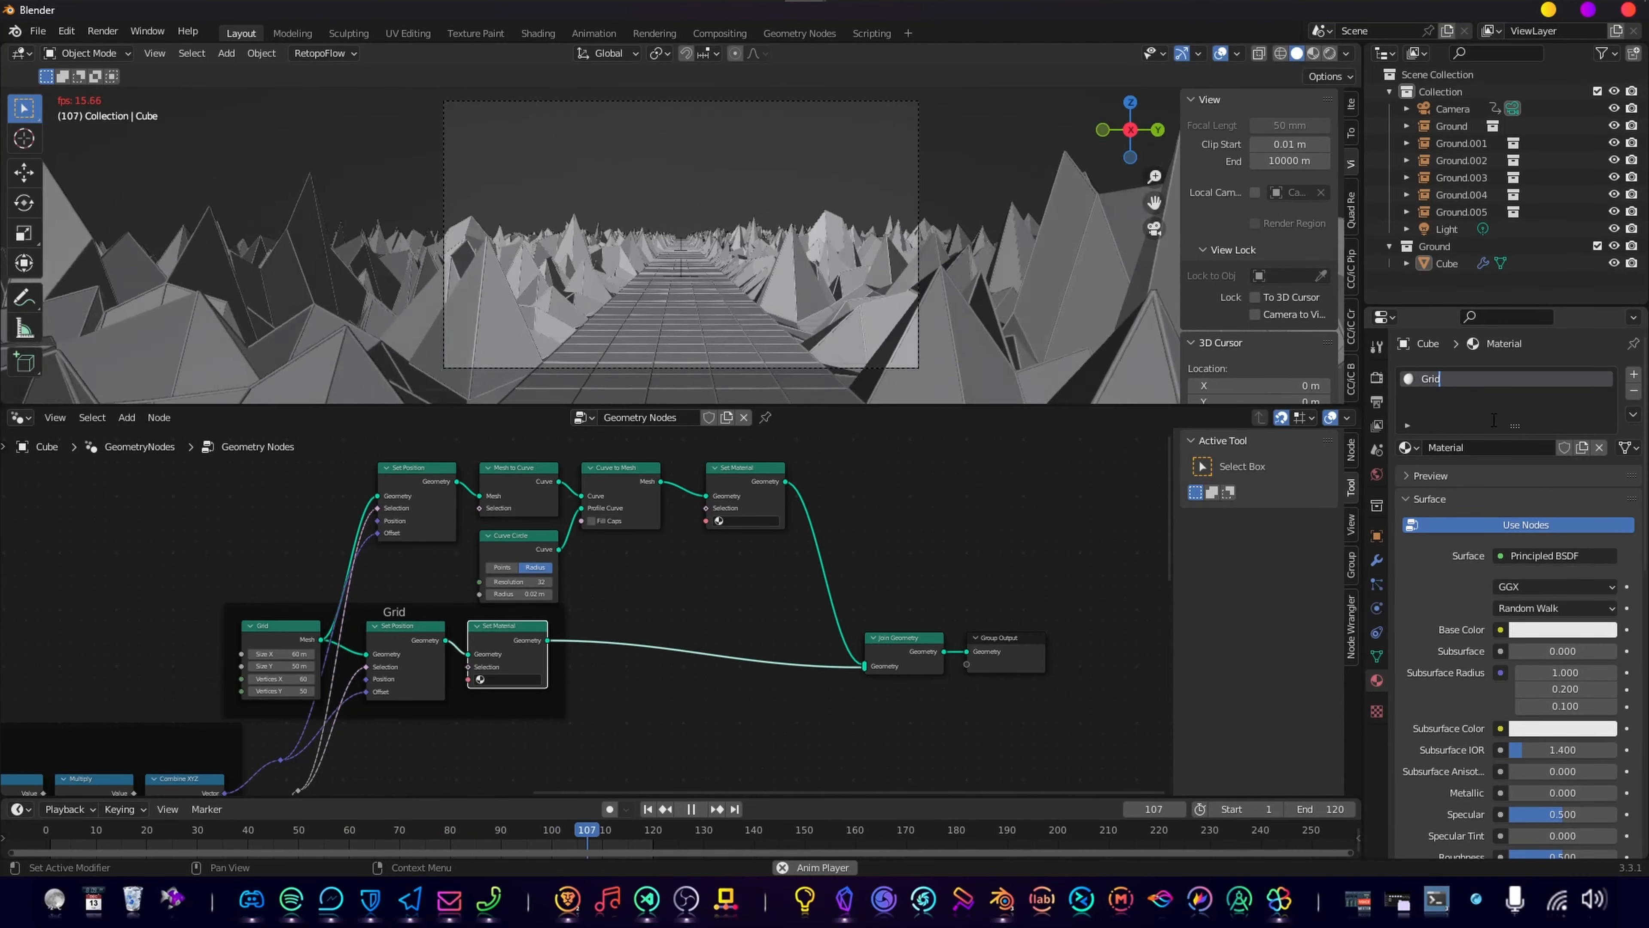
pyautogui.click(1634, 374)
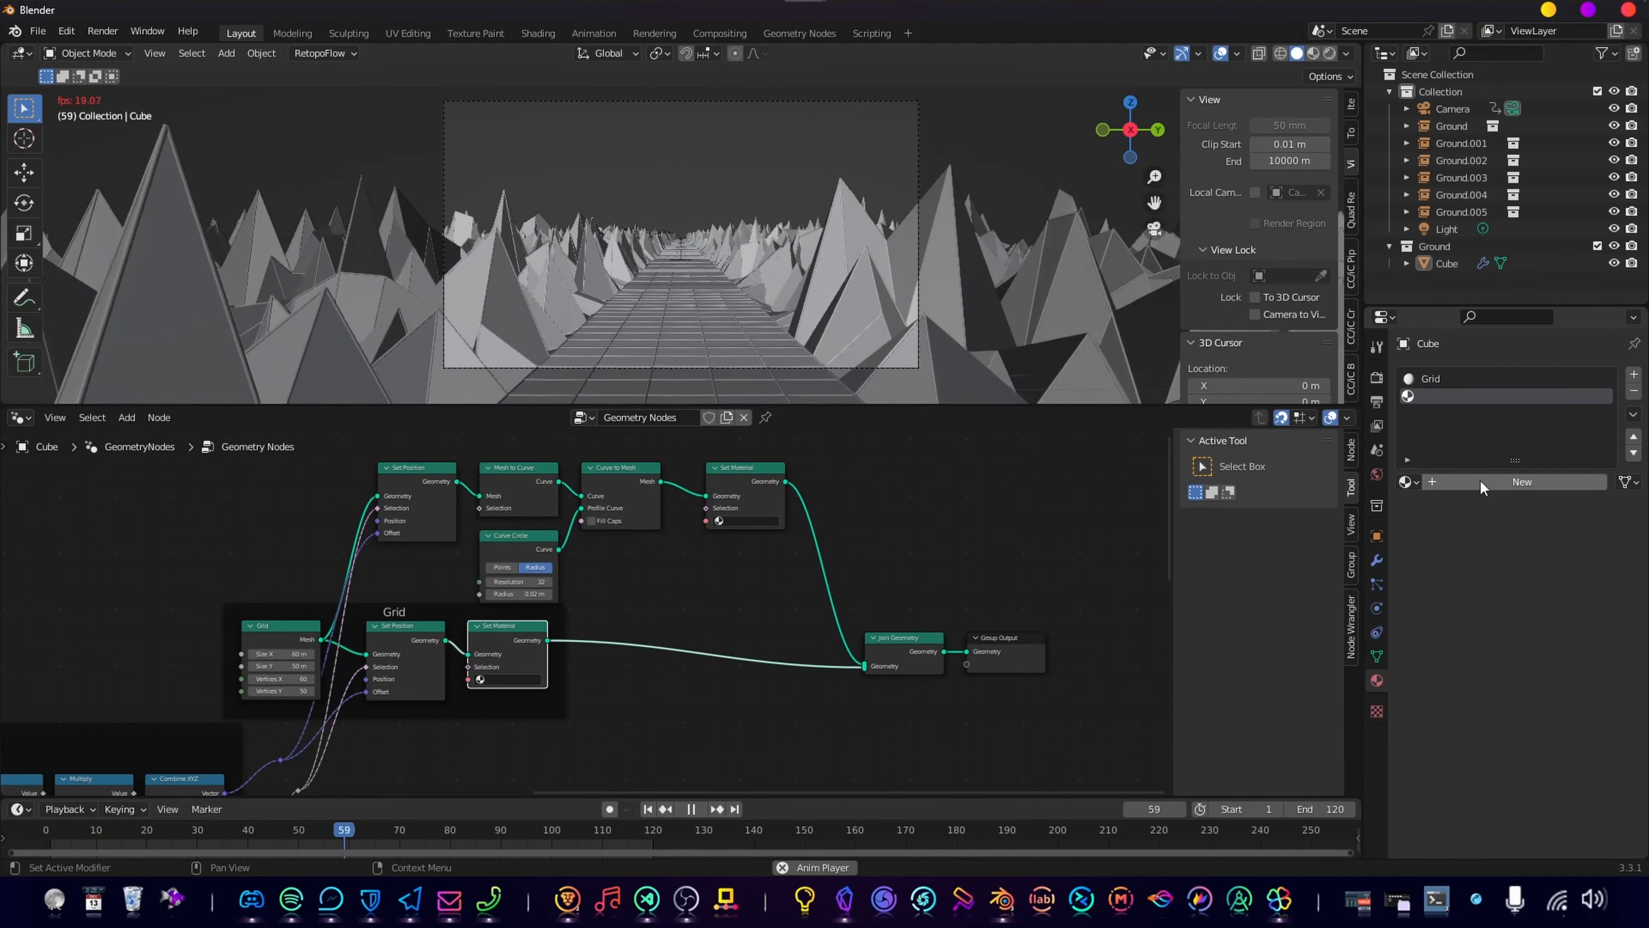
pyautogui.click(1480, 482)
pyautogui.doubleClick(1459, 396)
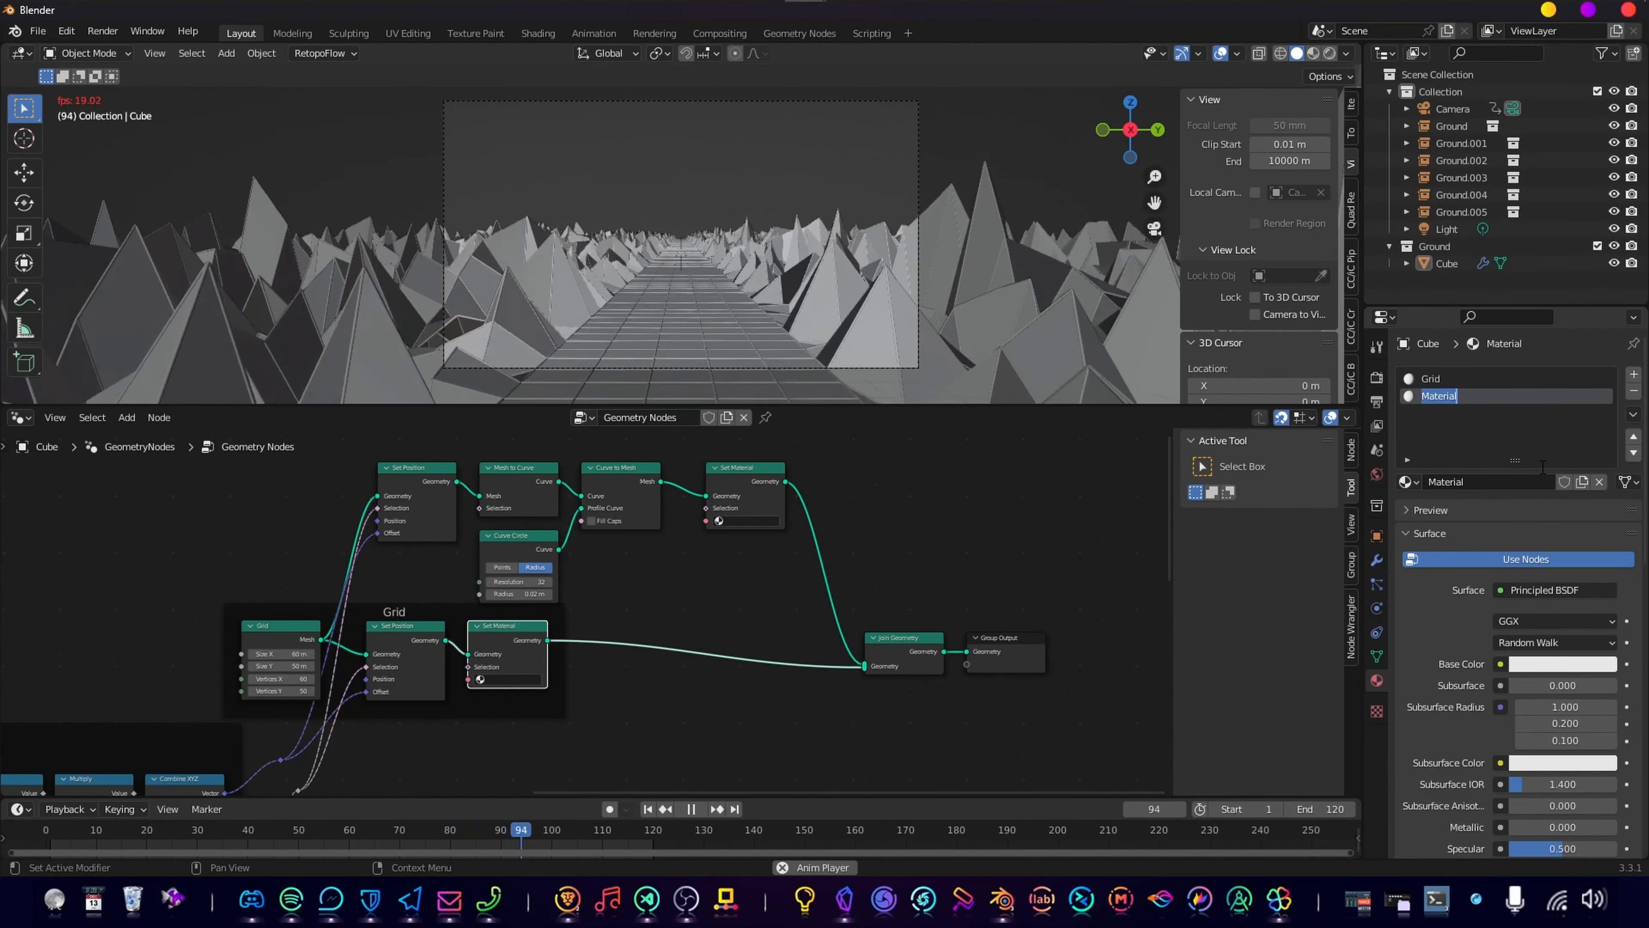
pyautogui.write('Wireframe')
pyautogui.press('Return')
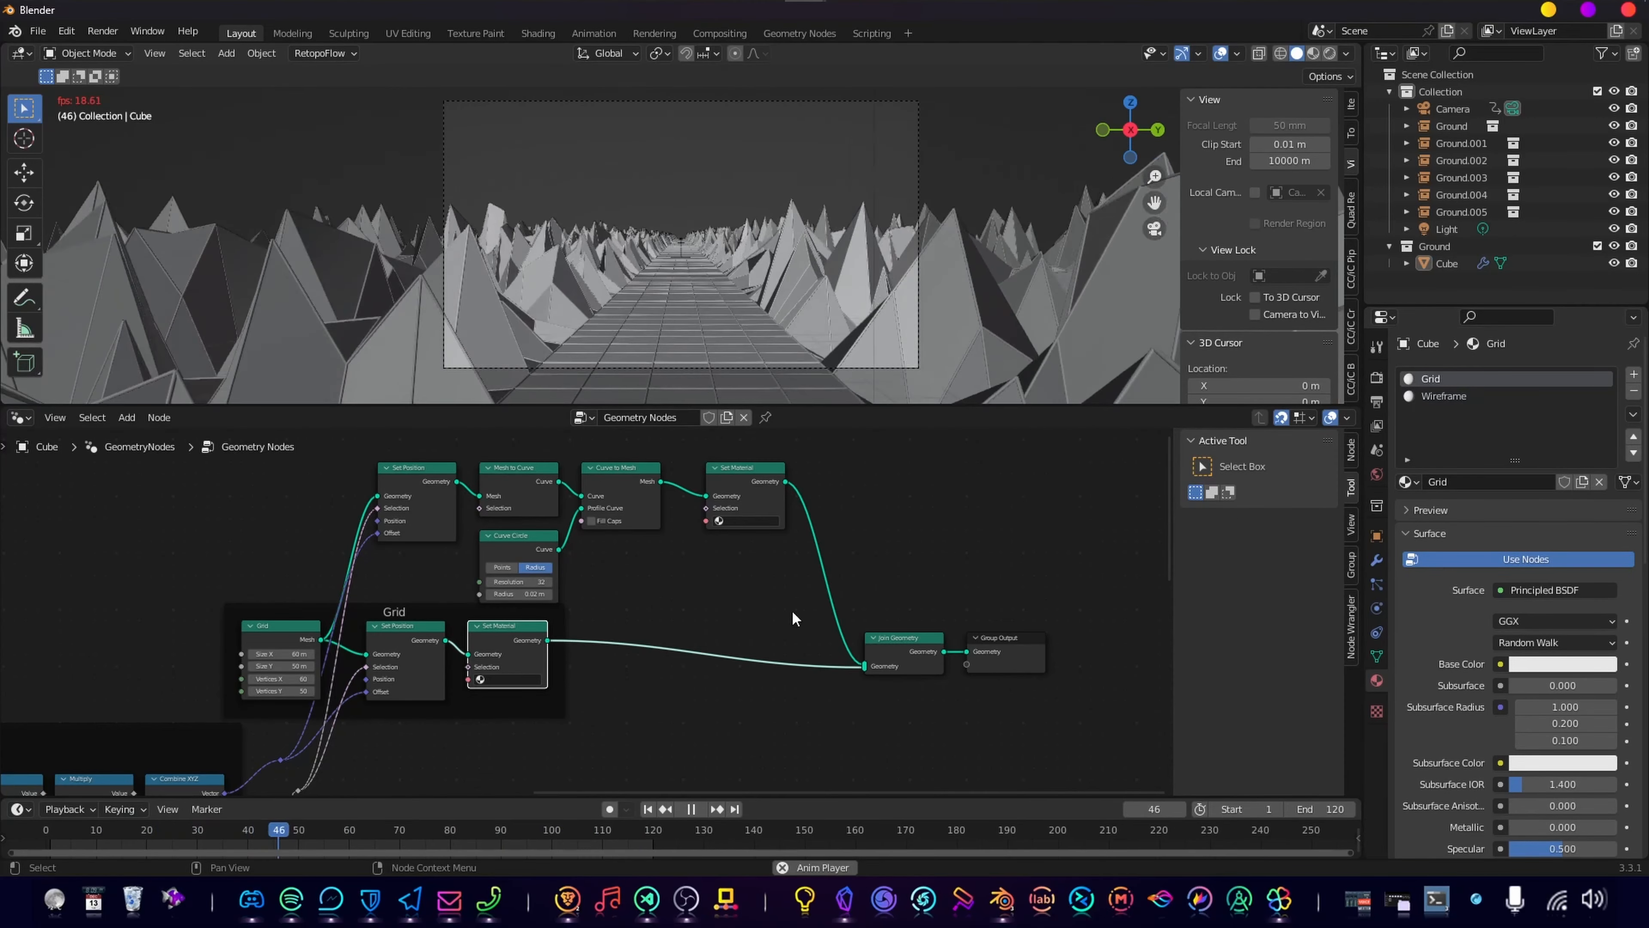
# Step: Assign the Grid material to the framed Set Material node and the Wireframe material to the one after Curve to Mesh
pyautogui.scroll(2, 755, 537)
pyautogui.moveTo(608, 658); pyautogui.dragTo(673, 632, button='middle')
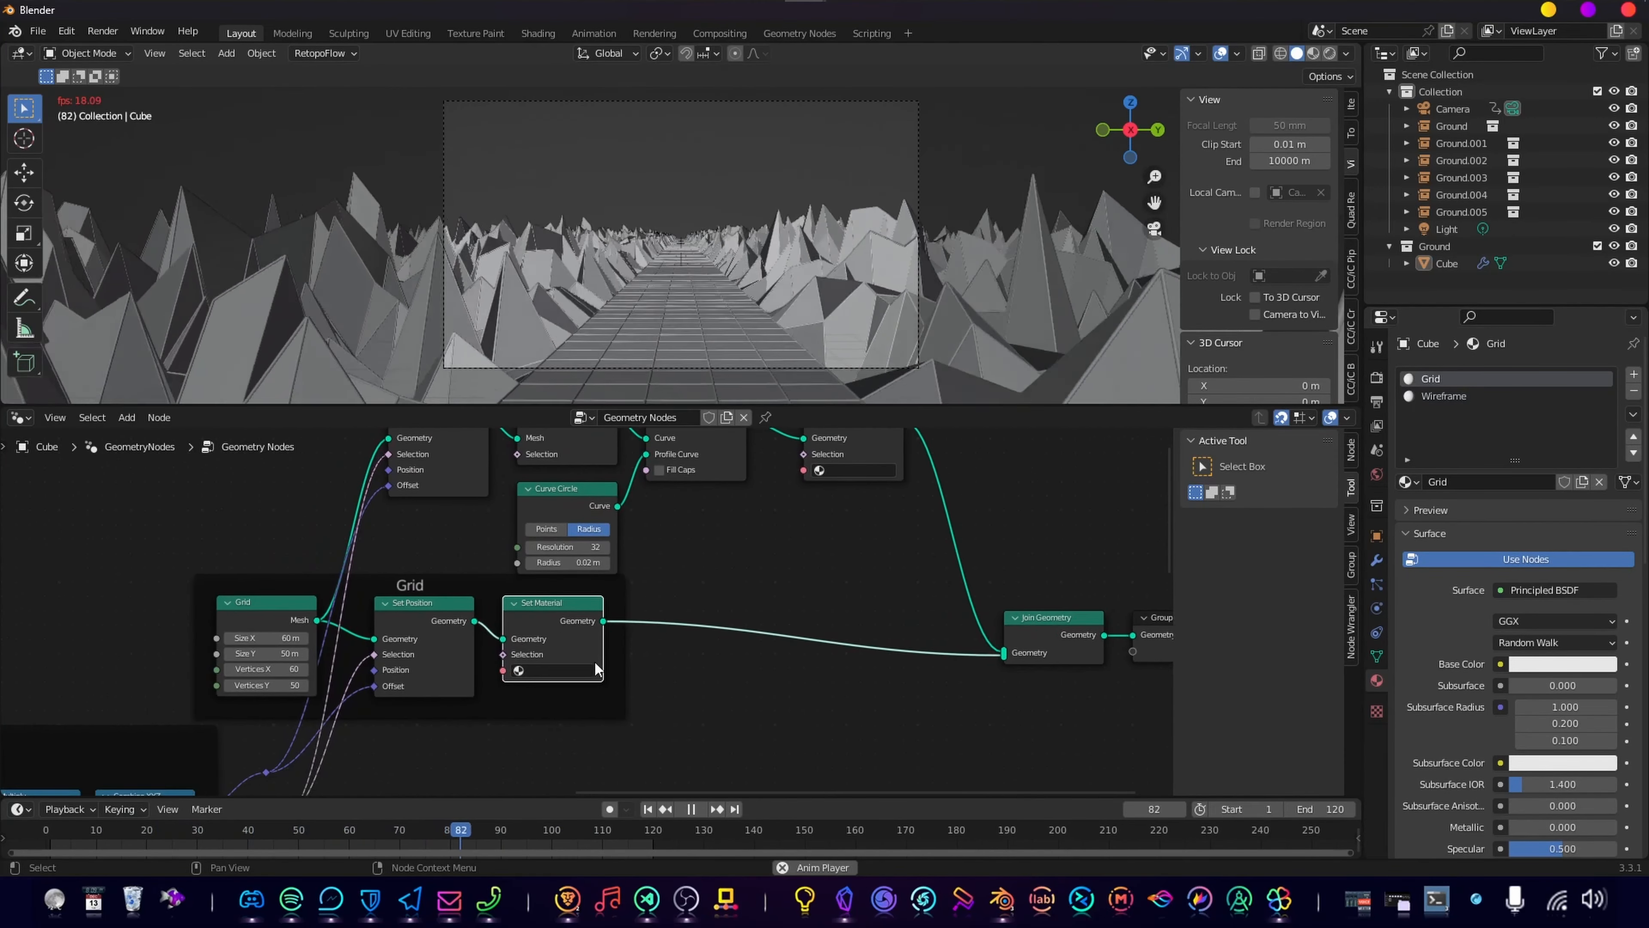
pyautogui.click(563, 693)
pyautogui.moveTo(861, 477); pyautogui.dragTo(835, 579, button='middle')
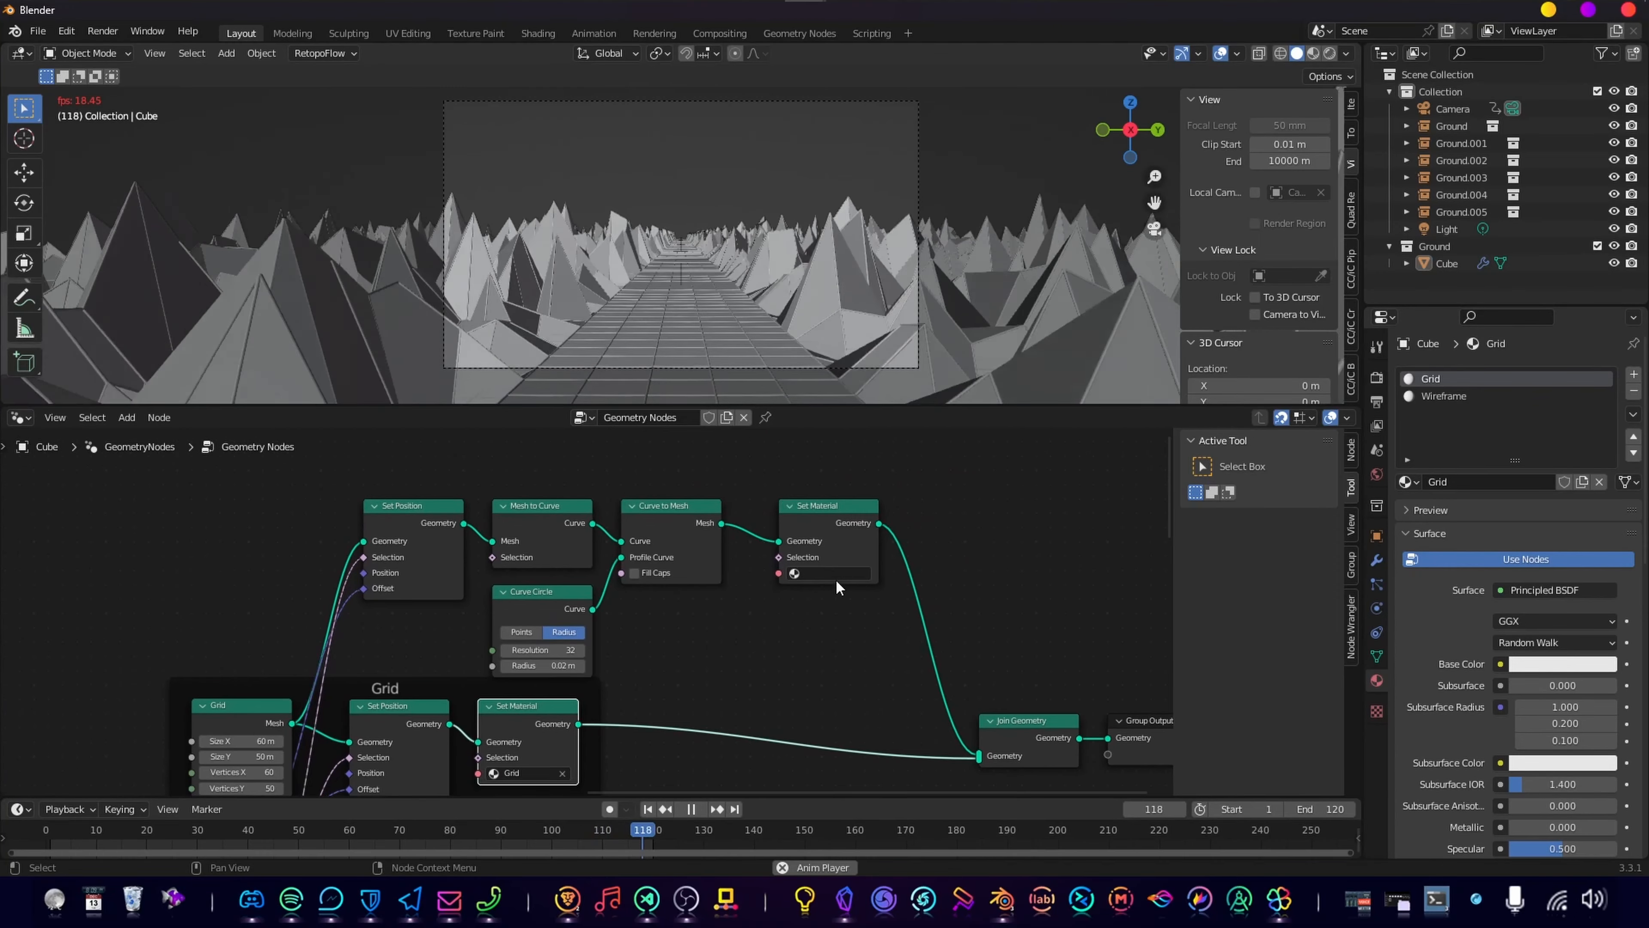
pyautogui.click(840, 573)
pyautogui.click(837, 633)
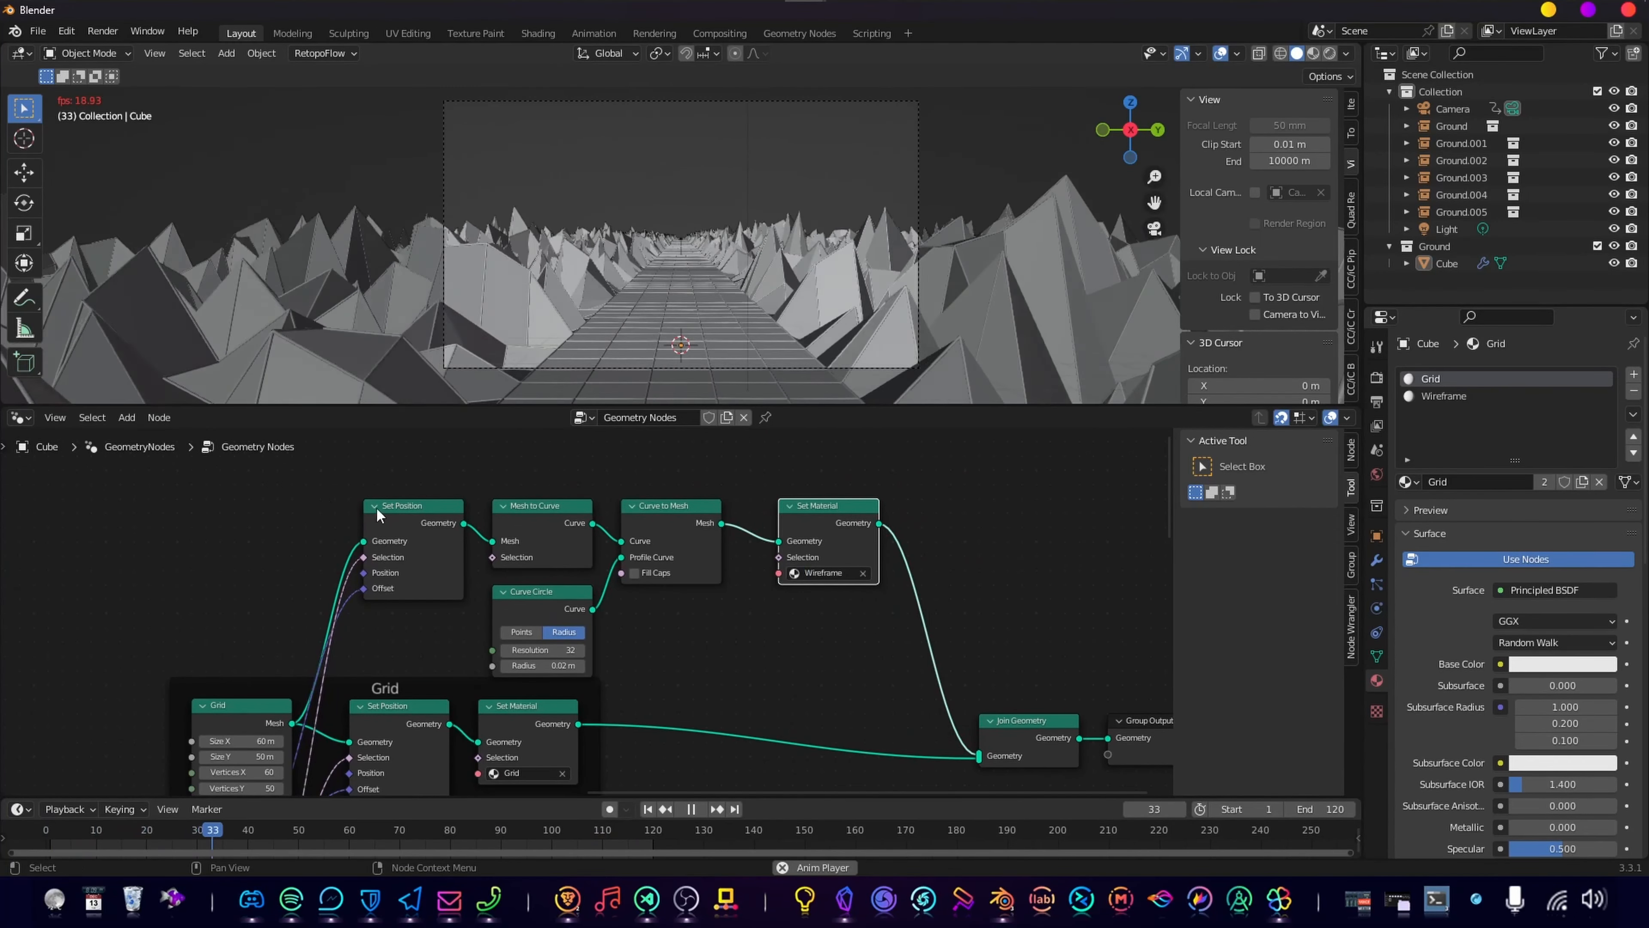
# Step: Join the tube-line nodes from Set Position through Set Material into a frame labelled Wireframe
pyautogui.moveTo(280, 480); pyautogui.dragTo(898, 655)
pyautogui.hotkey('ctrl', 'j')
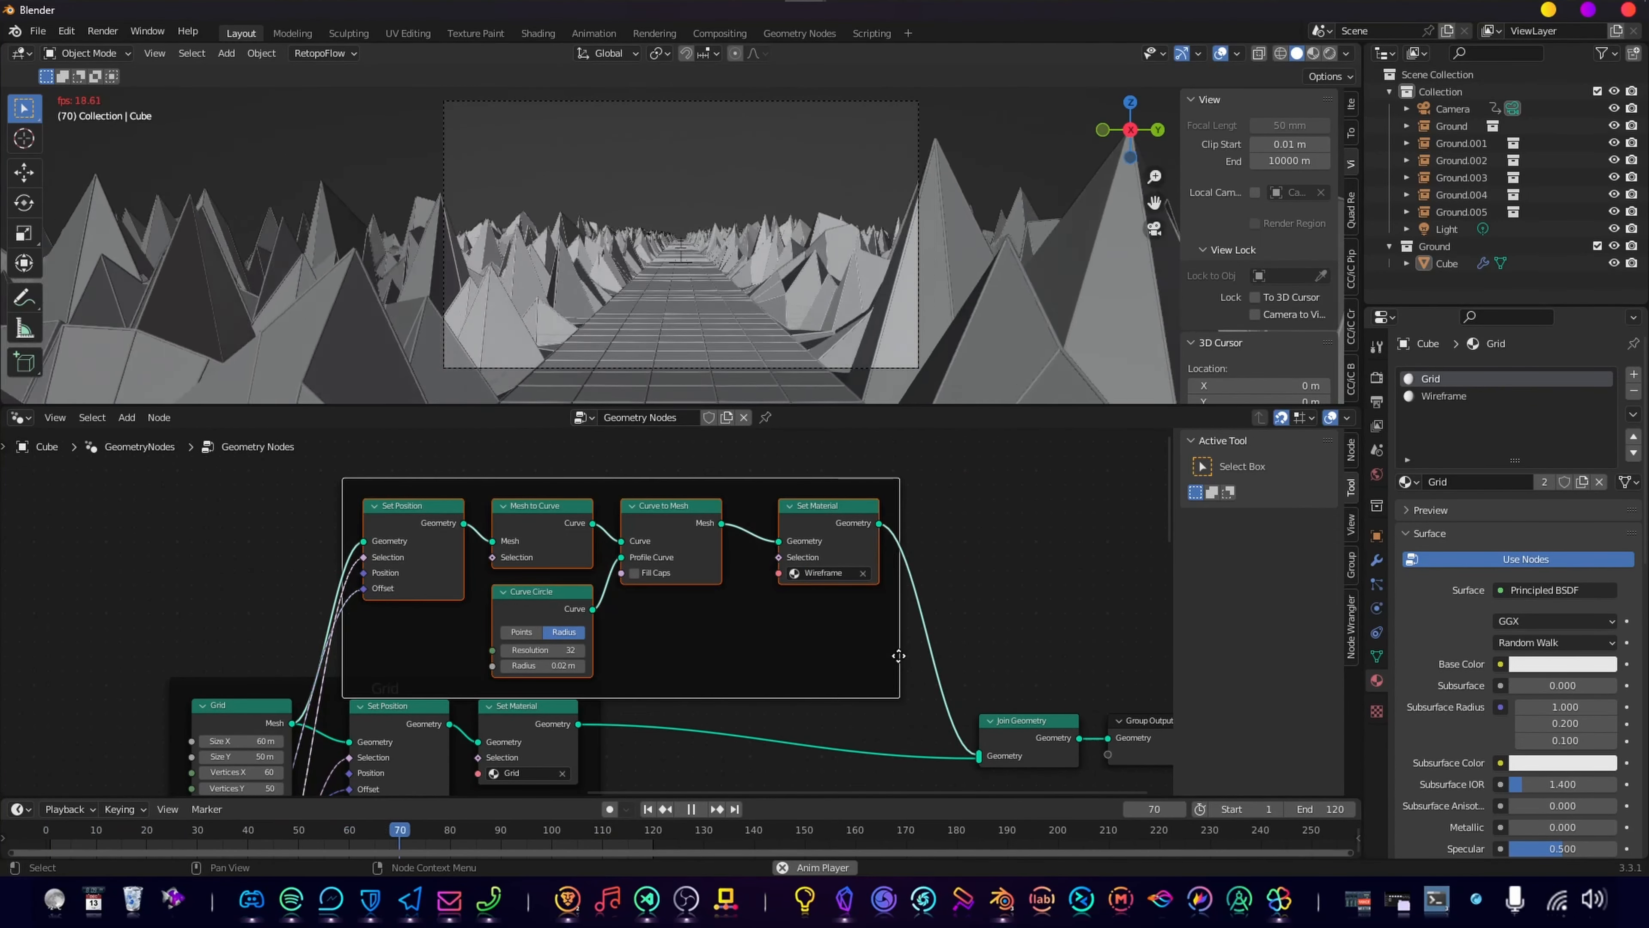
pyautogui.press('F2')
pyautogui.write('Wireframe')
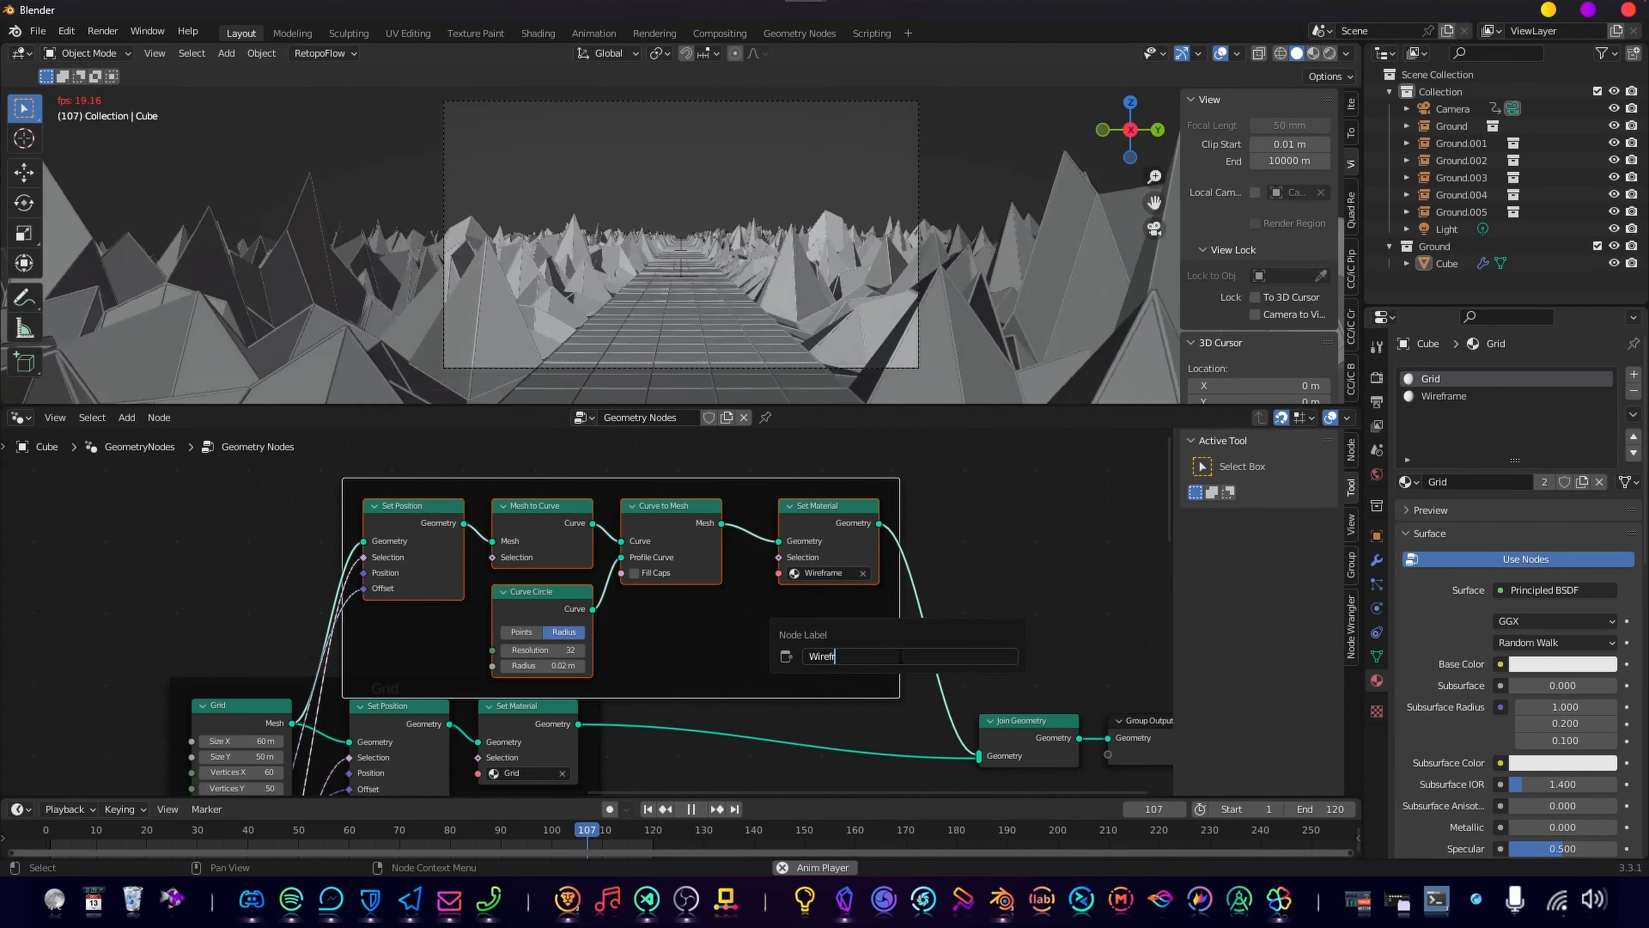
pyautogui.press('Return')
pyautogui.scroll(-1, 1009, 518)
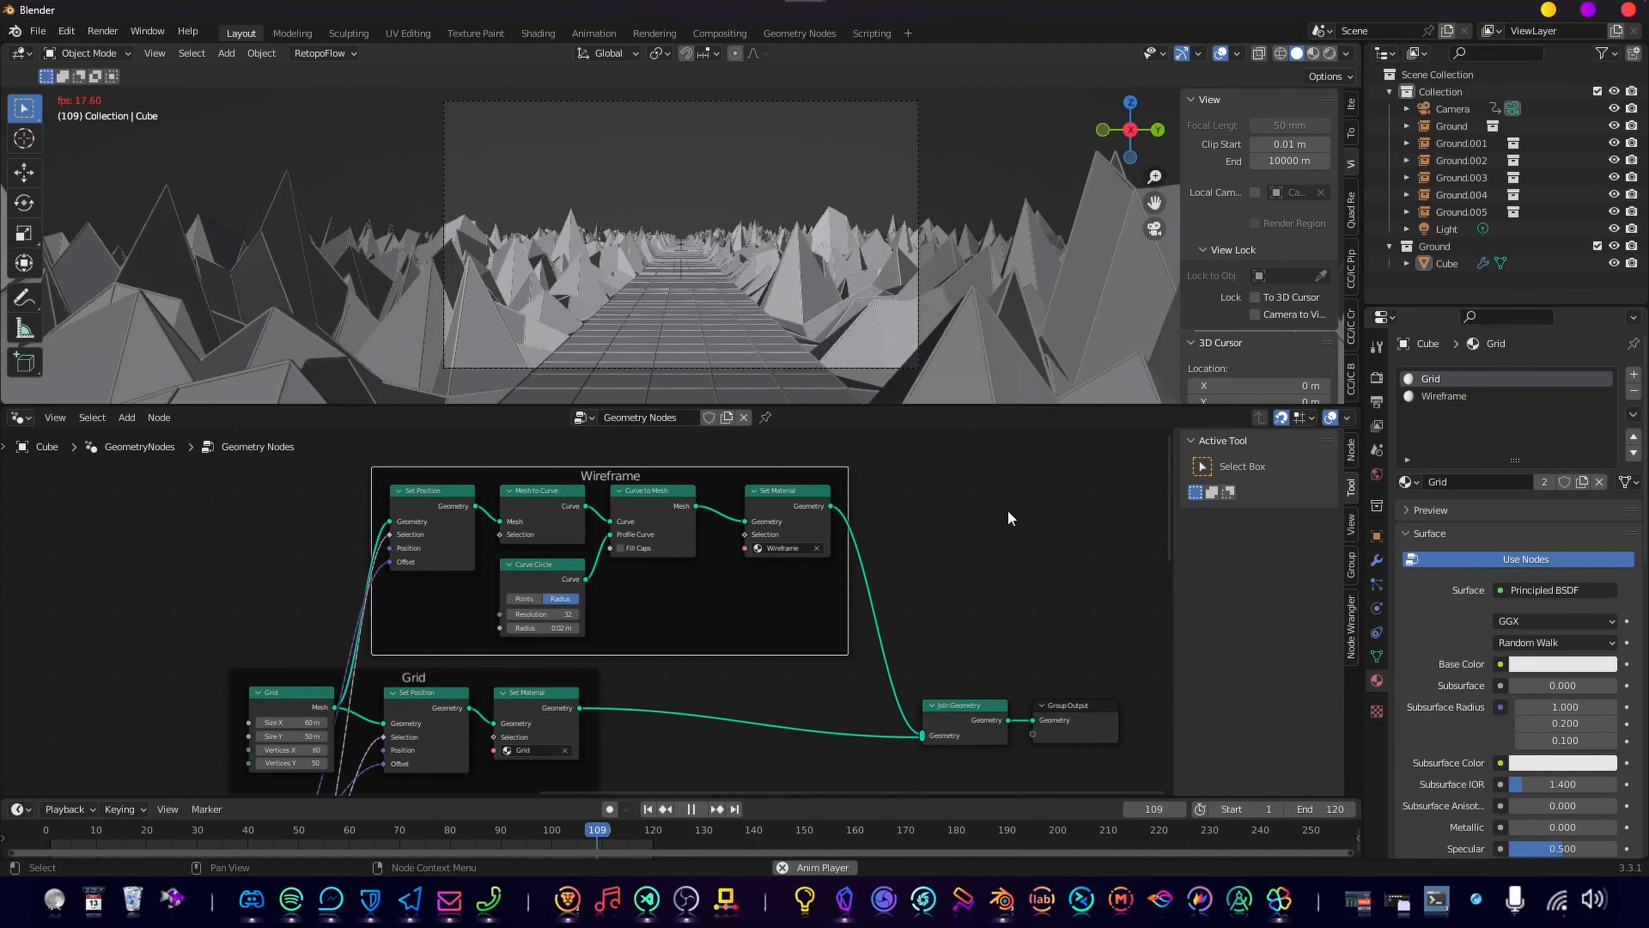
# Step: Switch the node area to the Shader Editor and show the 3D viewport in Rendered shading
pyautogui.click(20, 417)
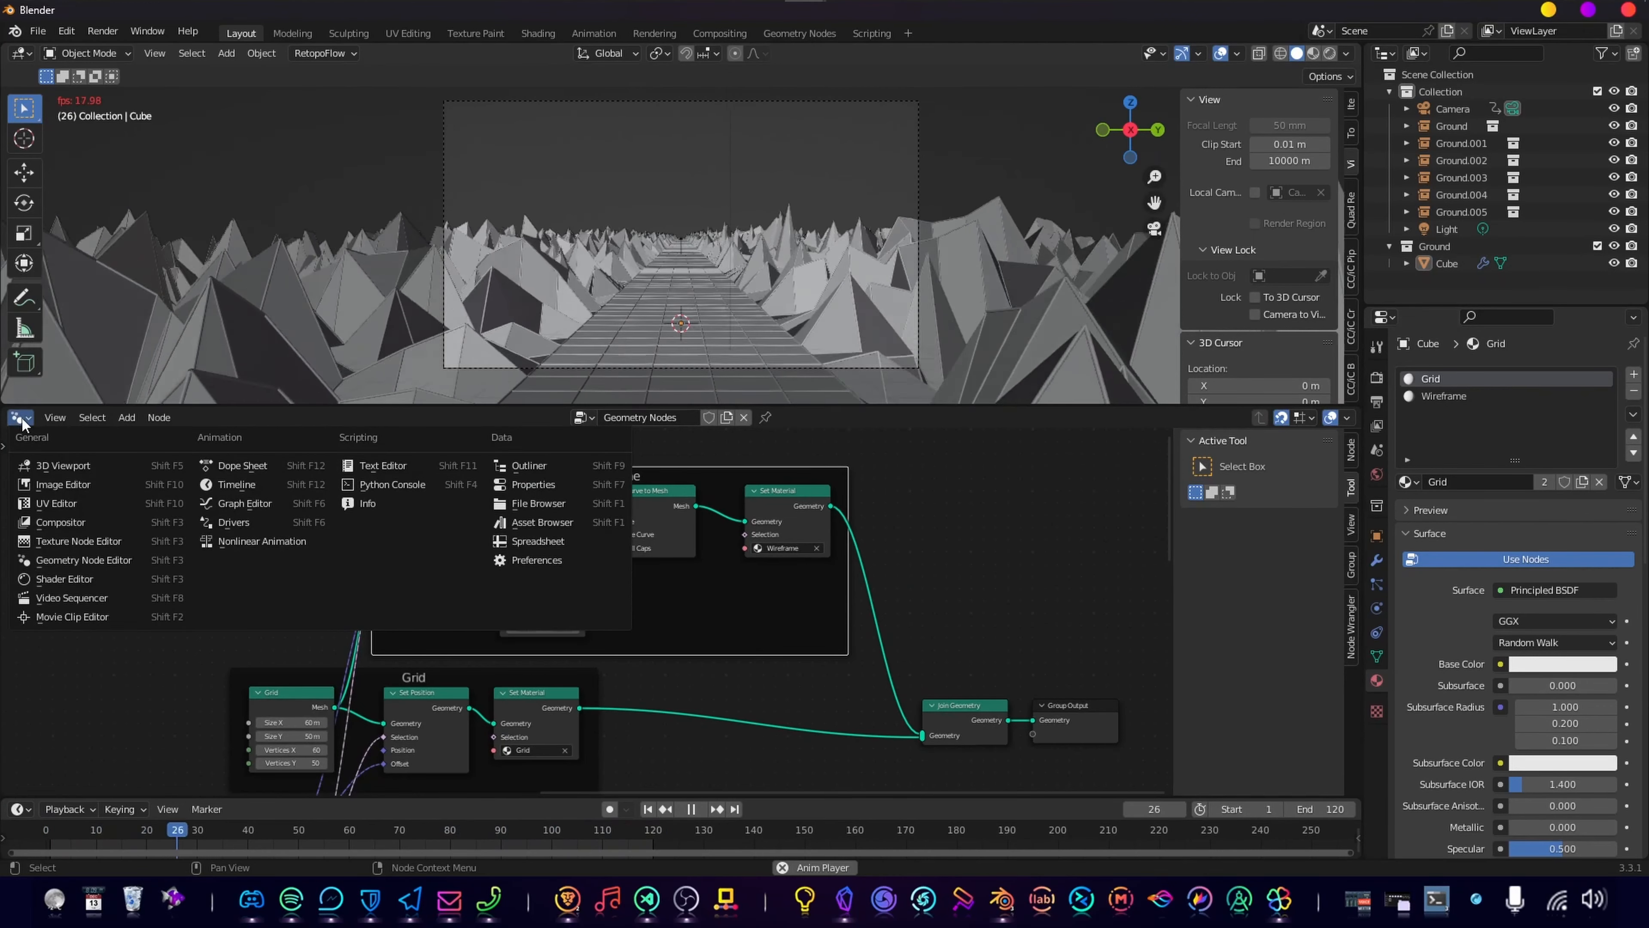
pyautogui.click(91, 560)
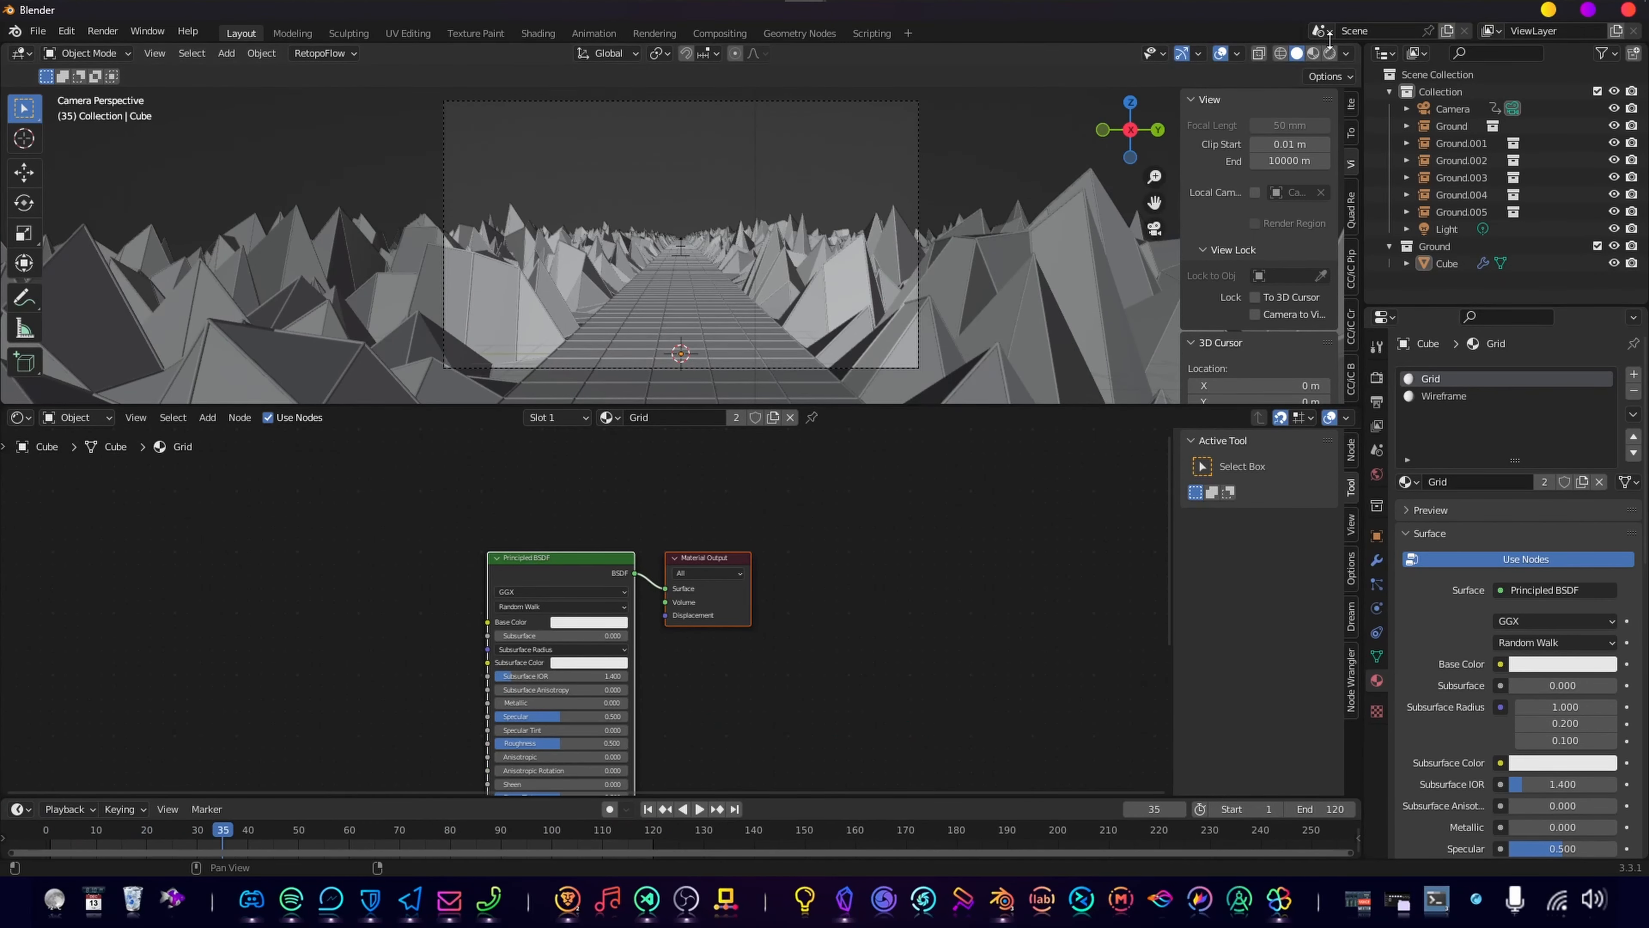
pyautogui.press('z')
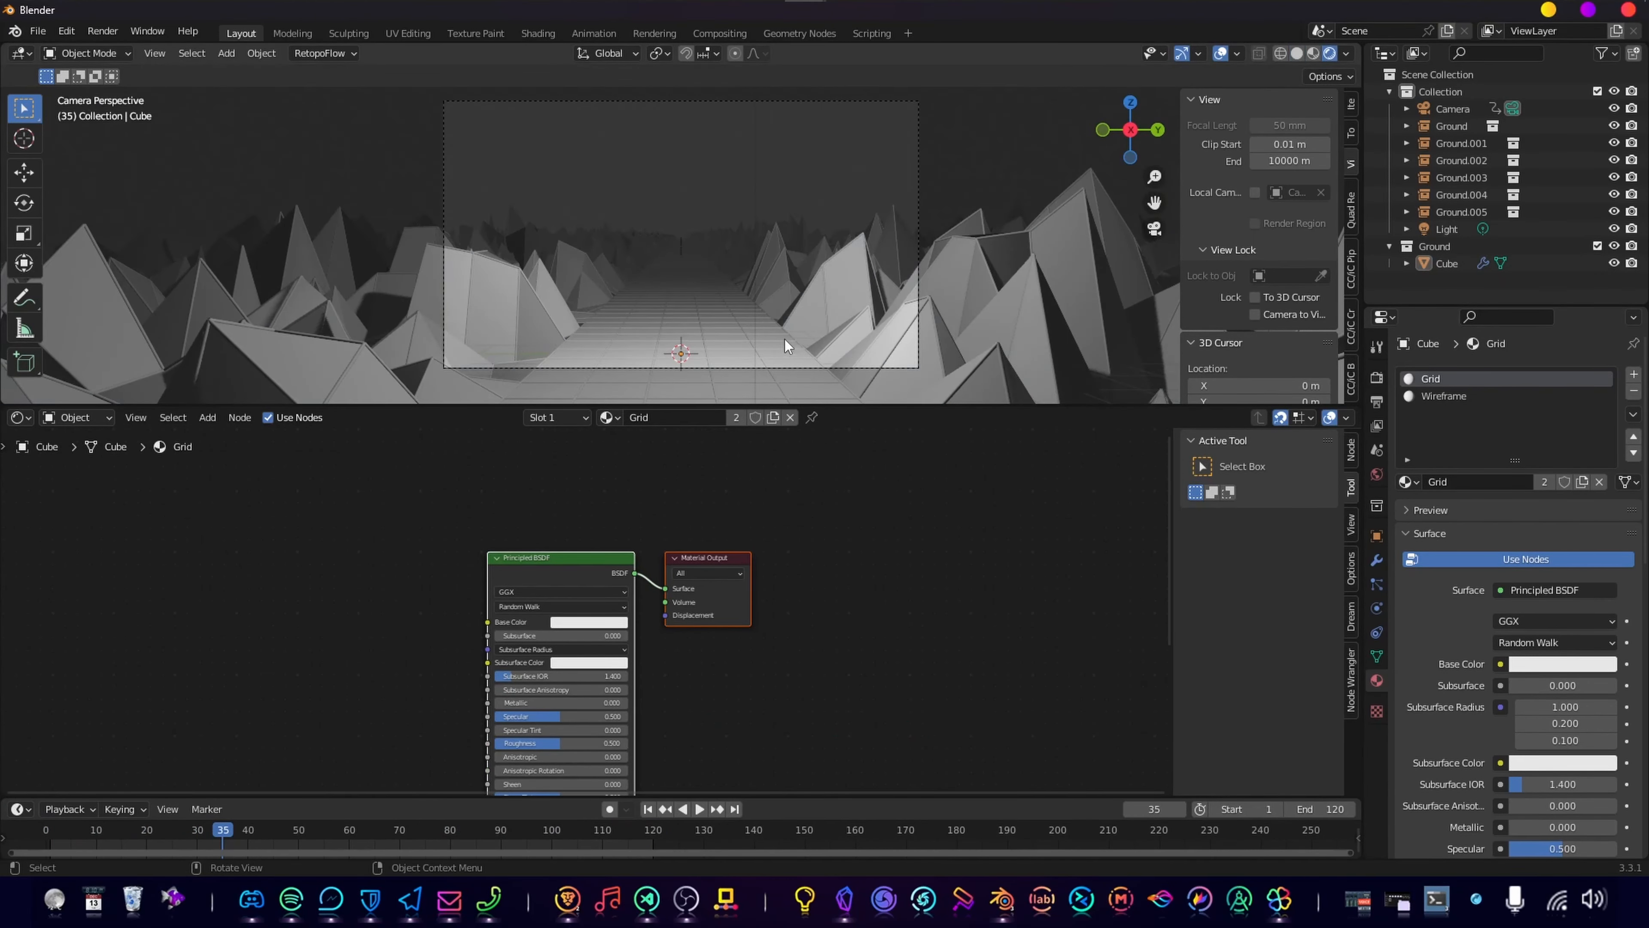
pyautogui.scroll(1, 783, 330)
pyautogui.scroll(-1, 783, 329)
# Step: Add a ColorRamp node to the Grid material and connect its Color output to the Principled BSDF's Base Color
pyautogui.click(1448, 395)
pyautogui.moveTo(750, 575); pyautogui.dragTo(887, 544, button='middle')
pyautogui.moveTo(602, 625); pyautogui.dragTo(787, 538, button='middle')
pyautogui.scroll(4, 700, 557)
pyautogui.moveTo(648, 513); pyautogui.dragTo(681, 567, button='middle')
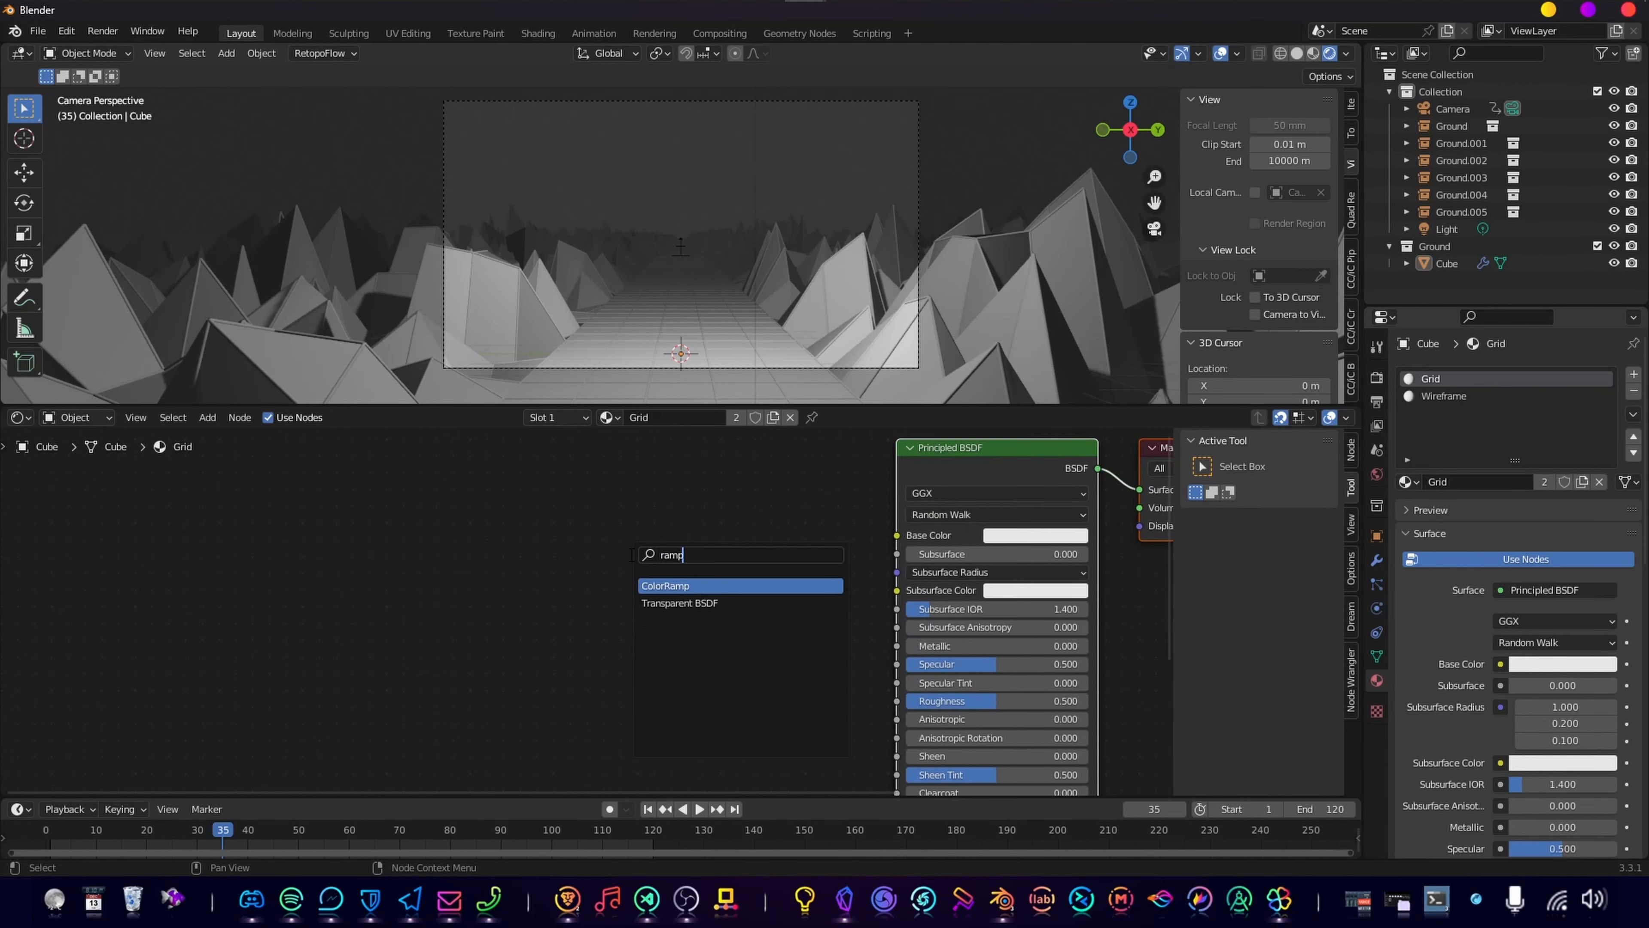
pyautogui.press('Return')
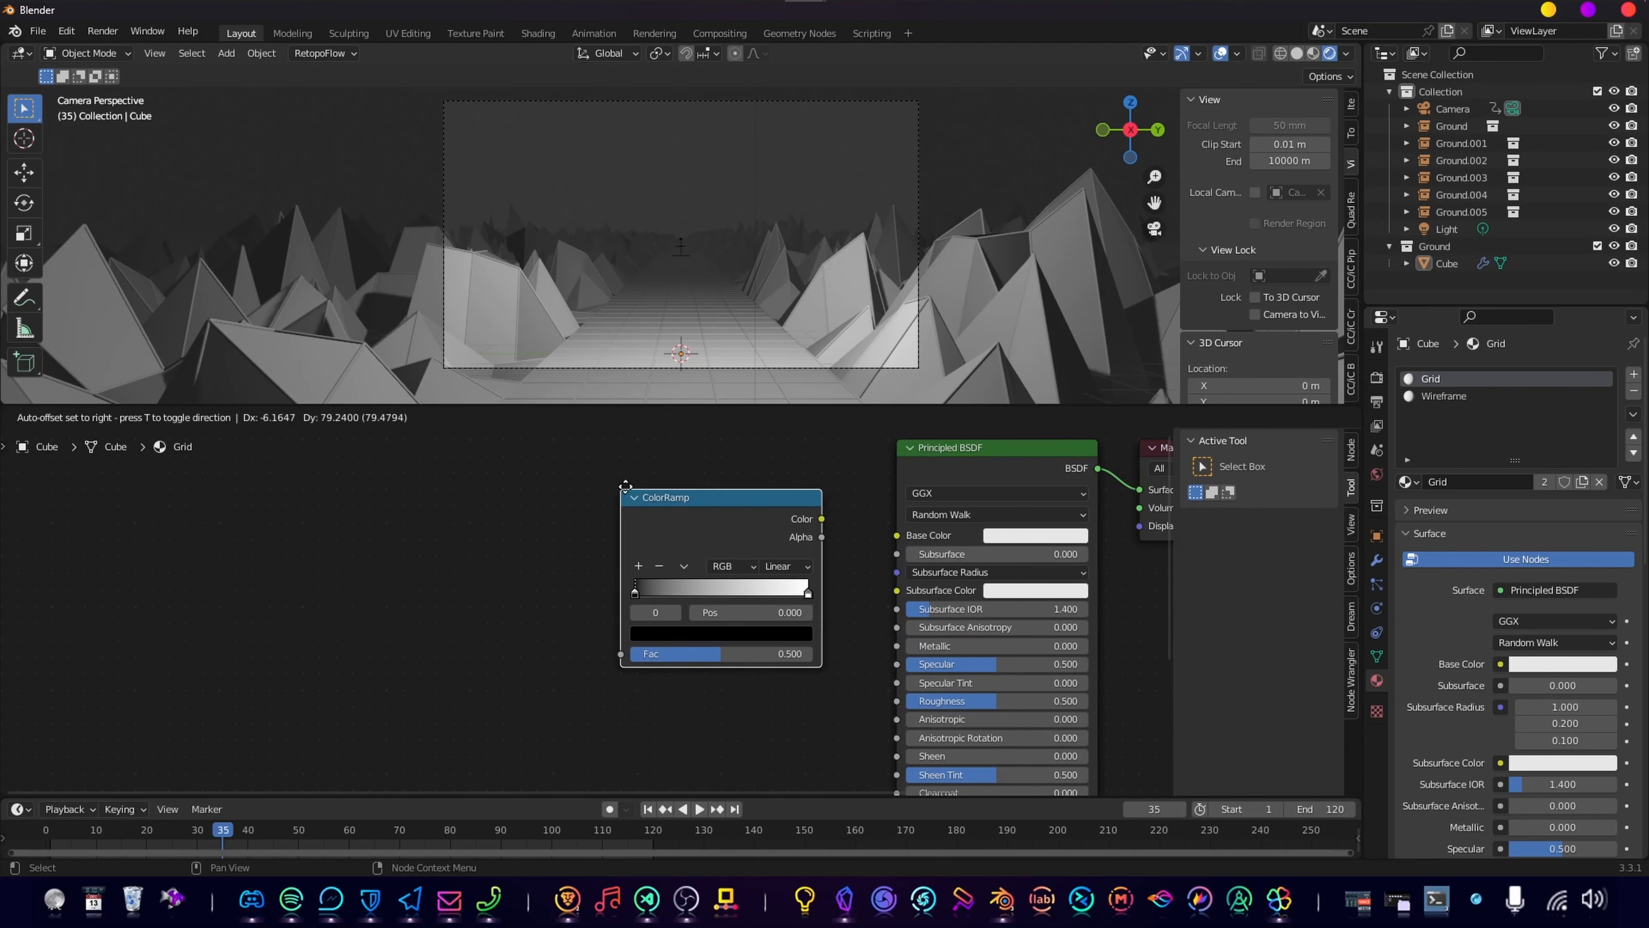
pyautogui.scroll(2, 796, 531)
pyautogui.moveTo(829, 500); pyautogui.dragTo(797, 572, button='middle')
pyautogui.moveTo(781, 567); pyautogui.dragTo(735, 548)
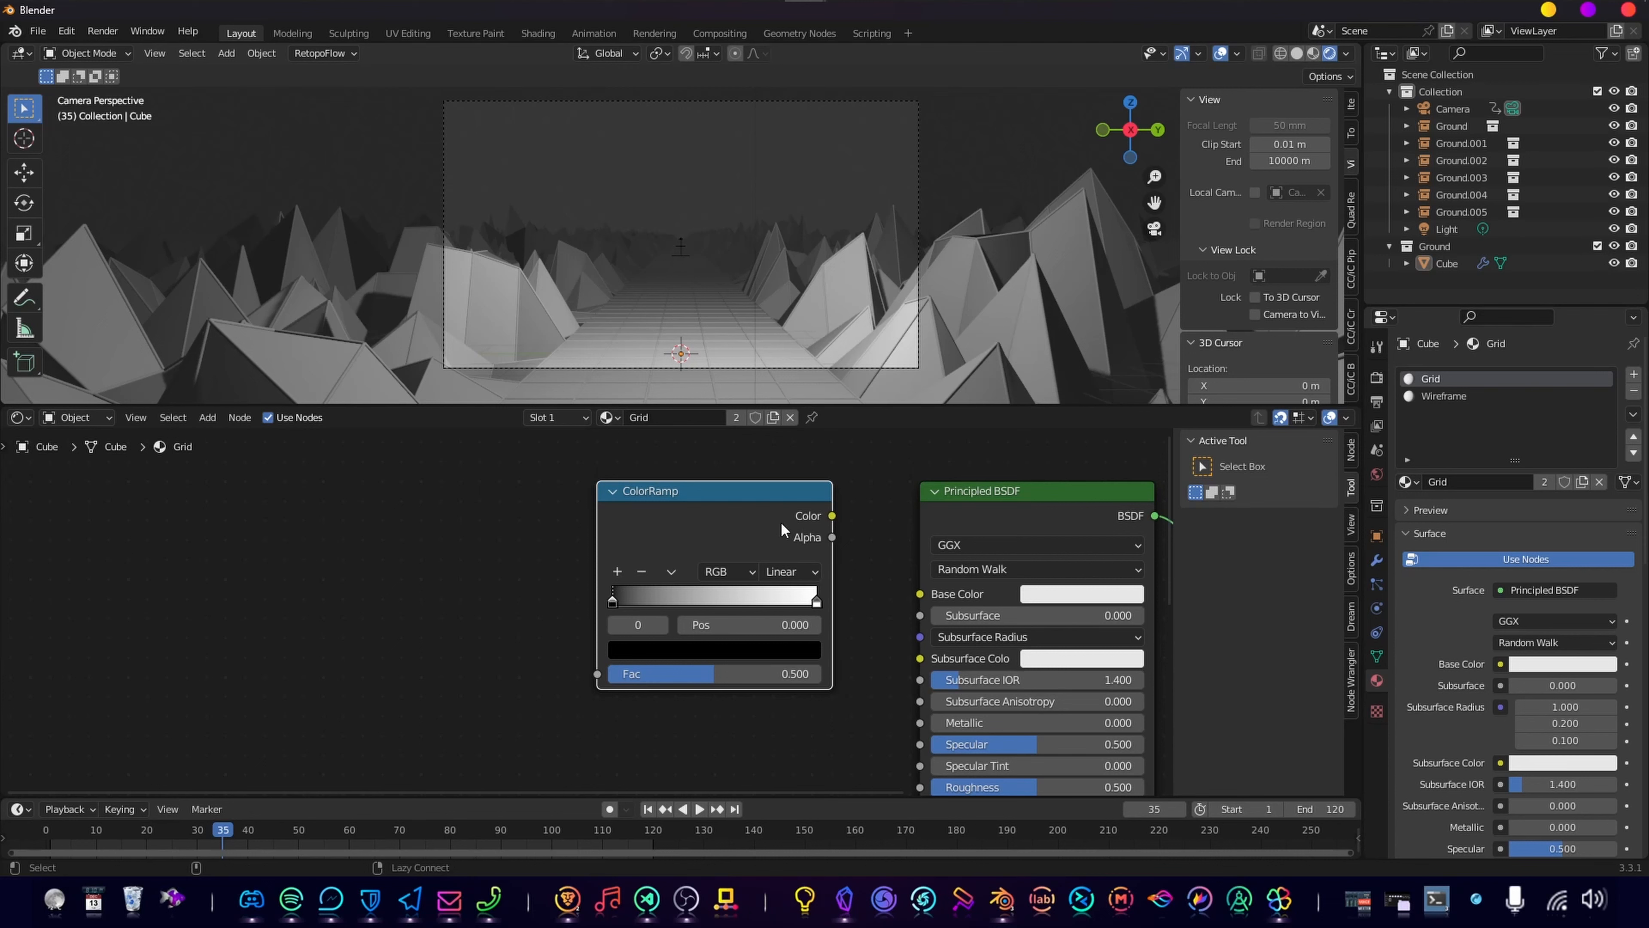
pyautogui.keyDown('alt'); pyautogui.moveTo(781, 521); pyautogui.dragTo(948, 567, button='right'); pyautogui.keyUp('alt')
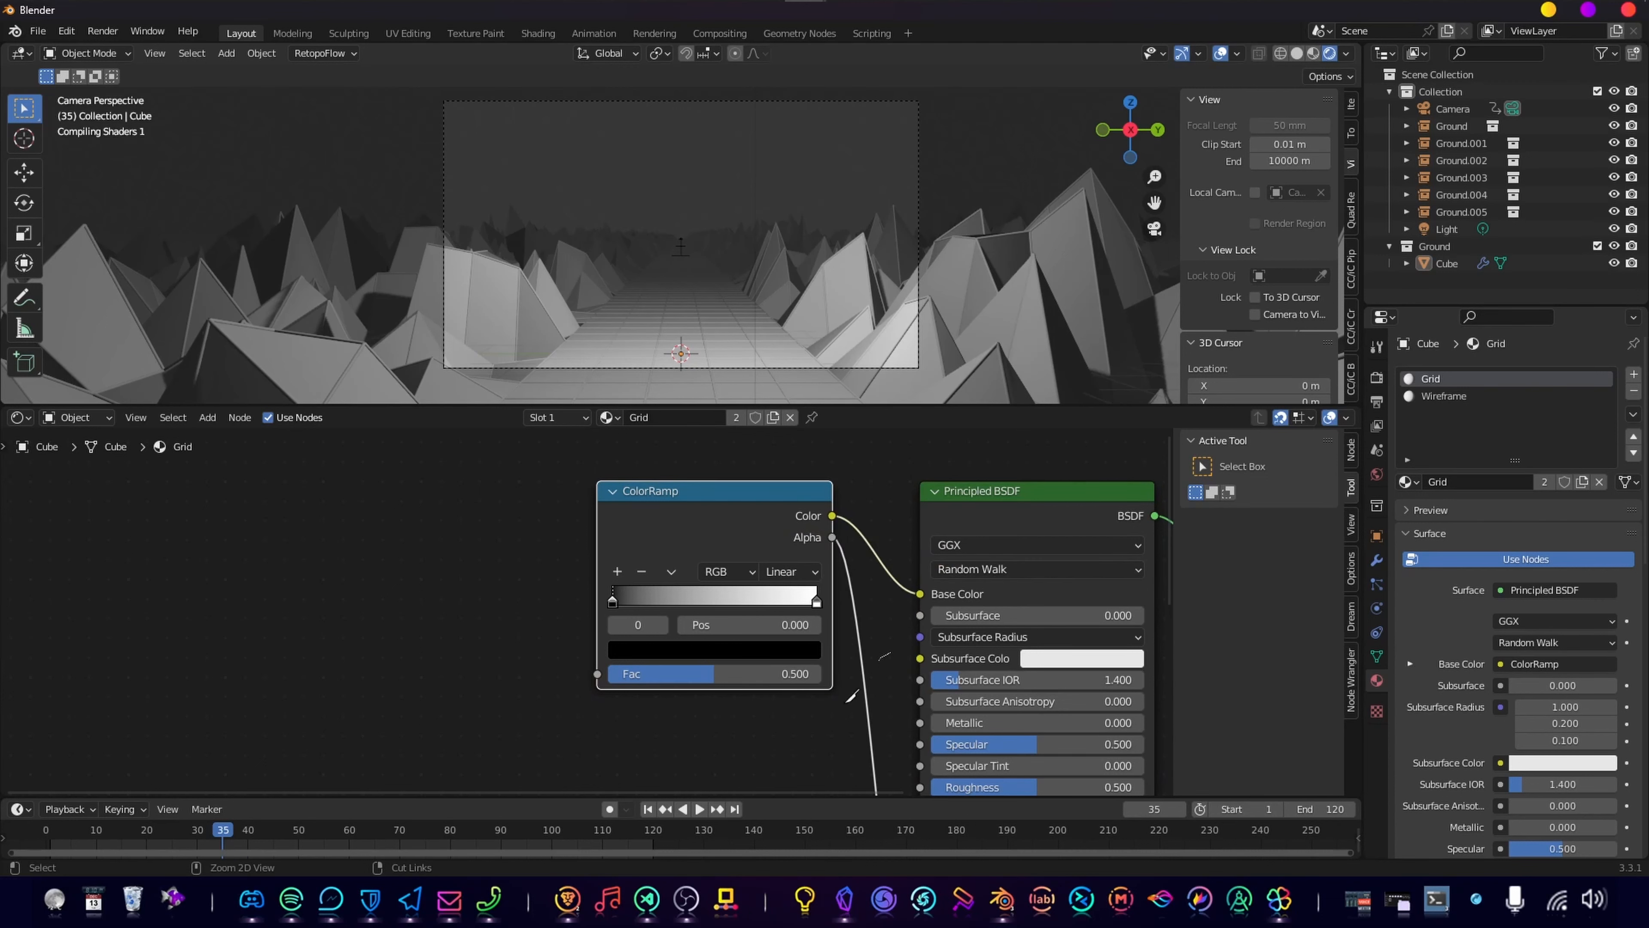
# Step: Add two colour stops to the ColorRamp of the Grid material
pyautogui.click(616, 572)
pyautogui.click(617, 571)
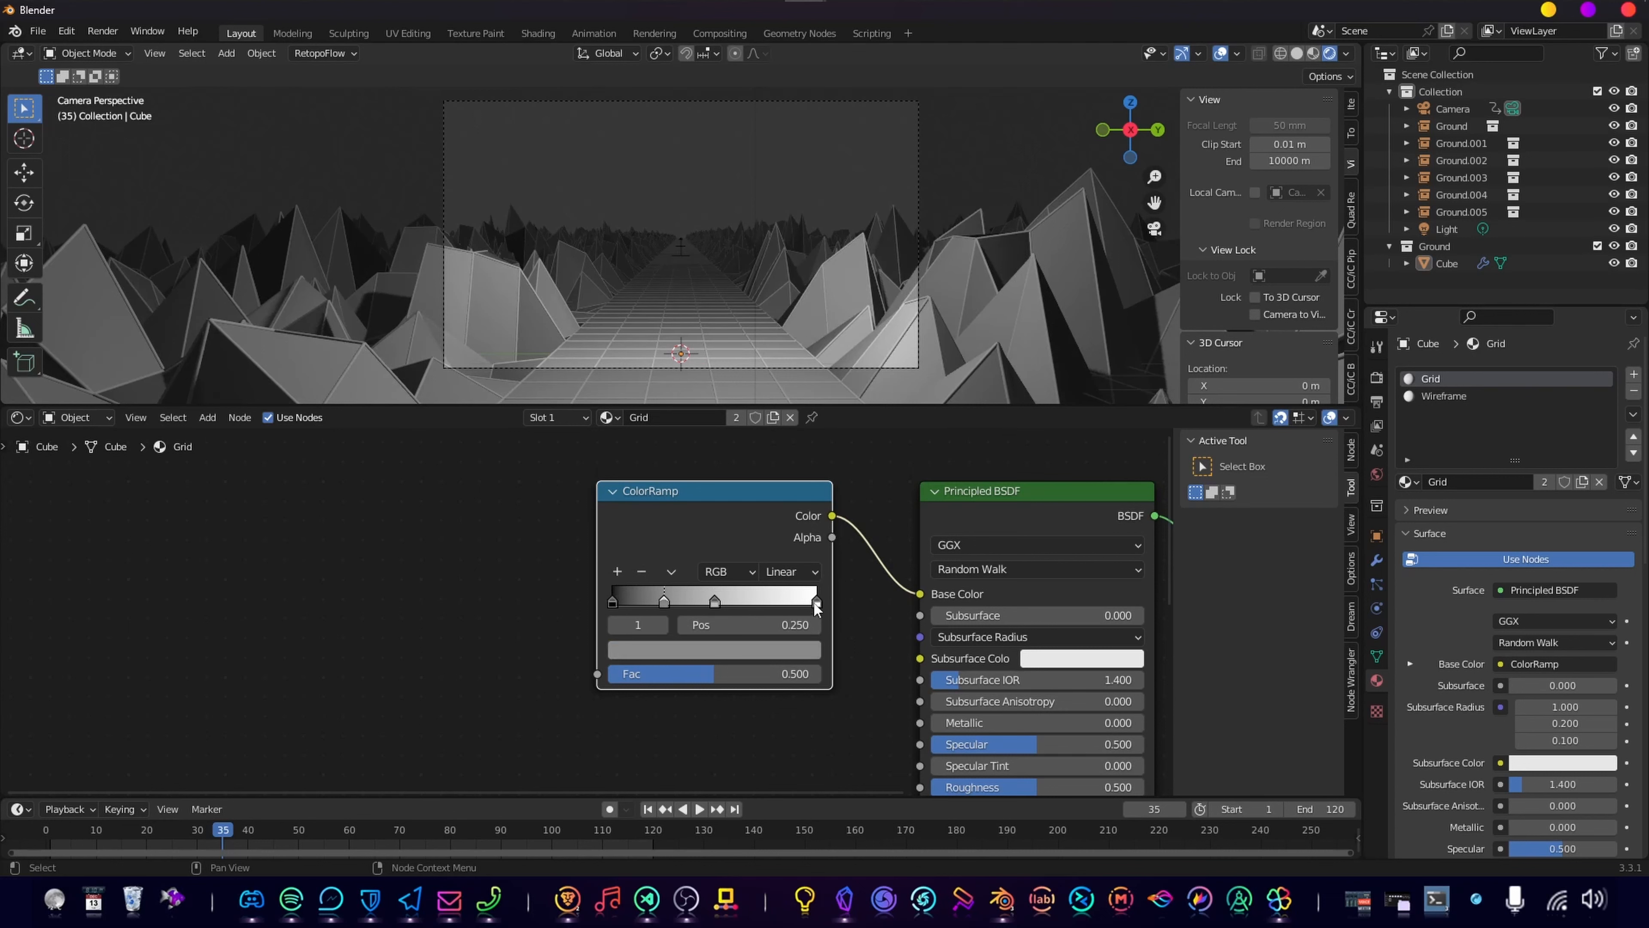
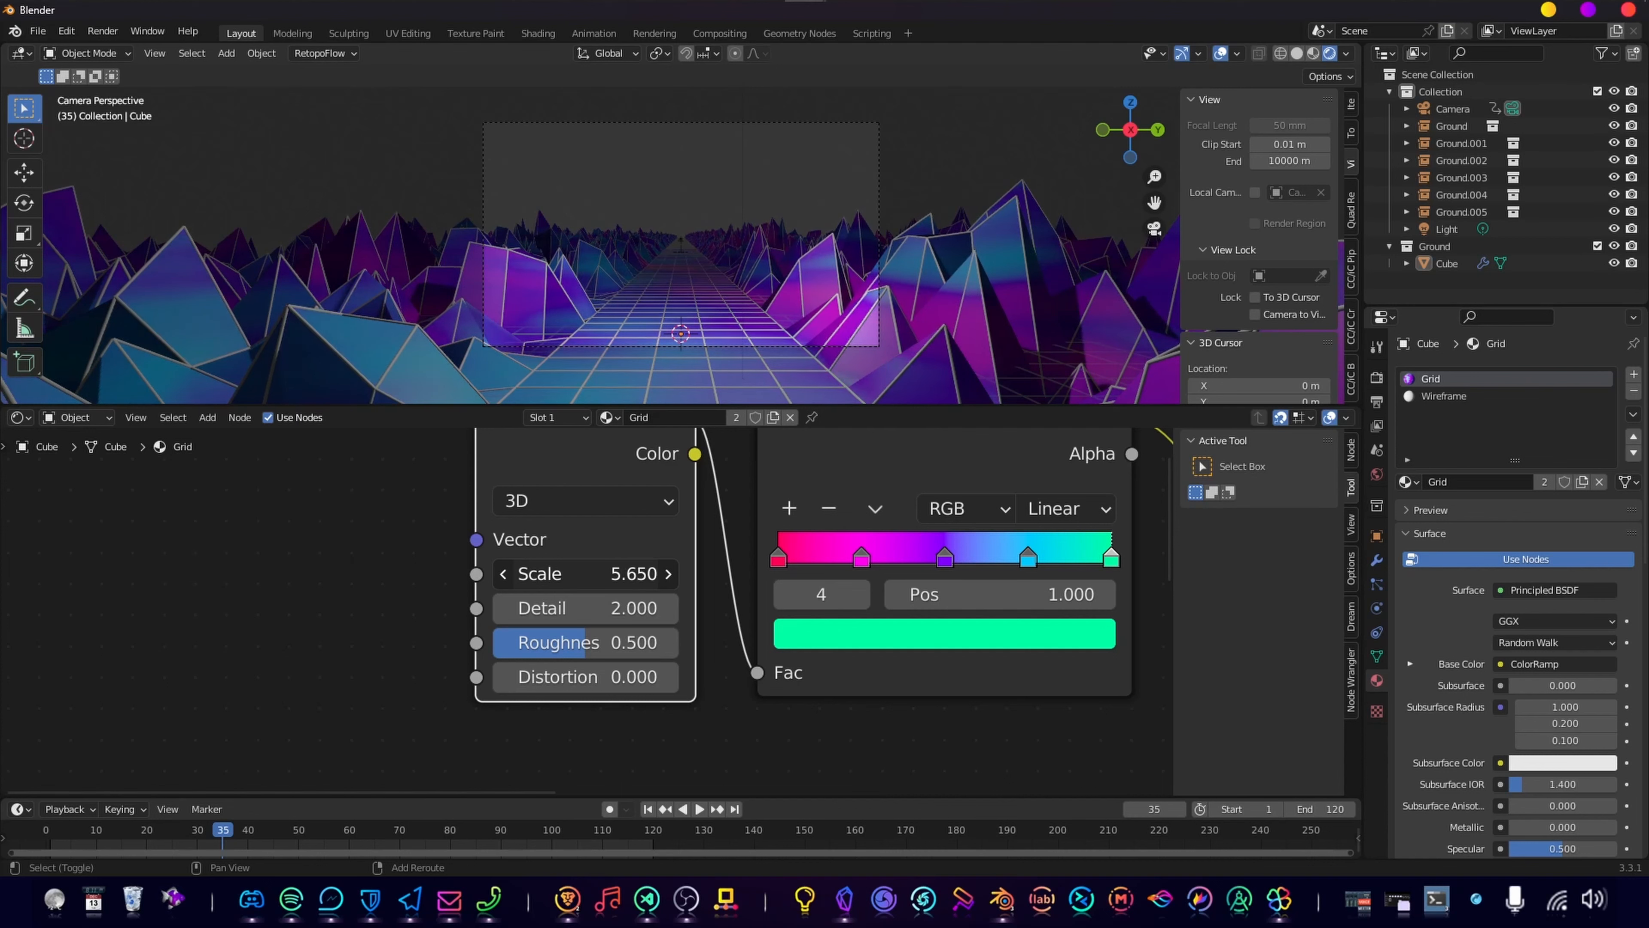
# Step: Set the scale of the Grid material's Noise Texture to 5.390
pyautogui.moveTo(586, 575); pyautogui.dragTo(566, 574)
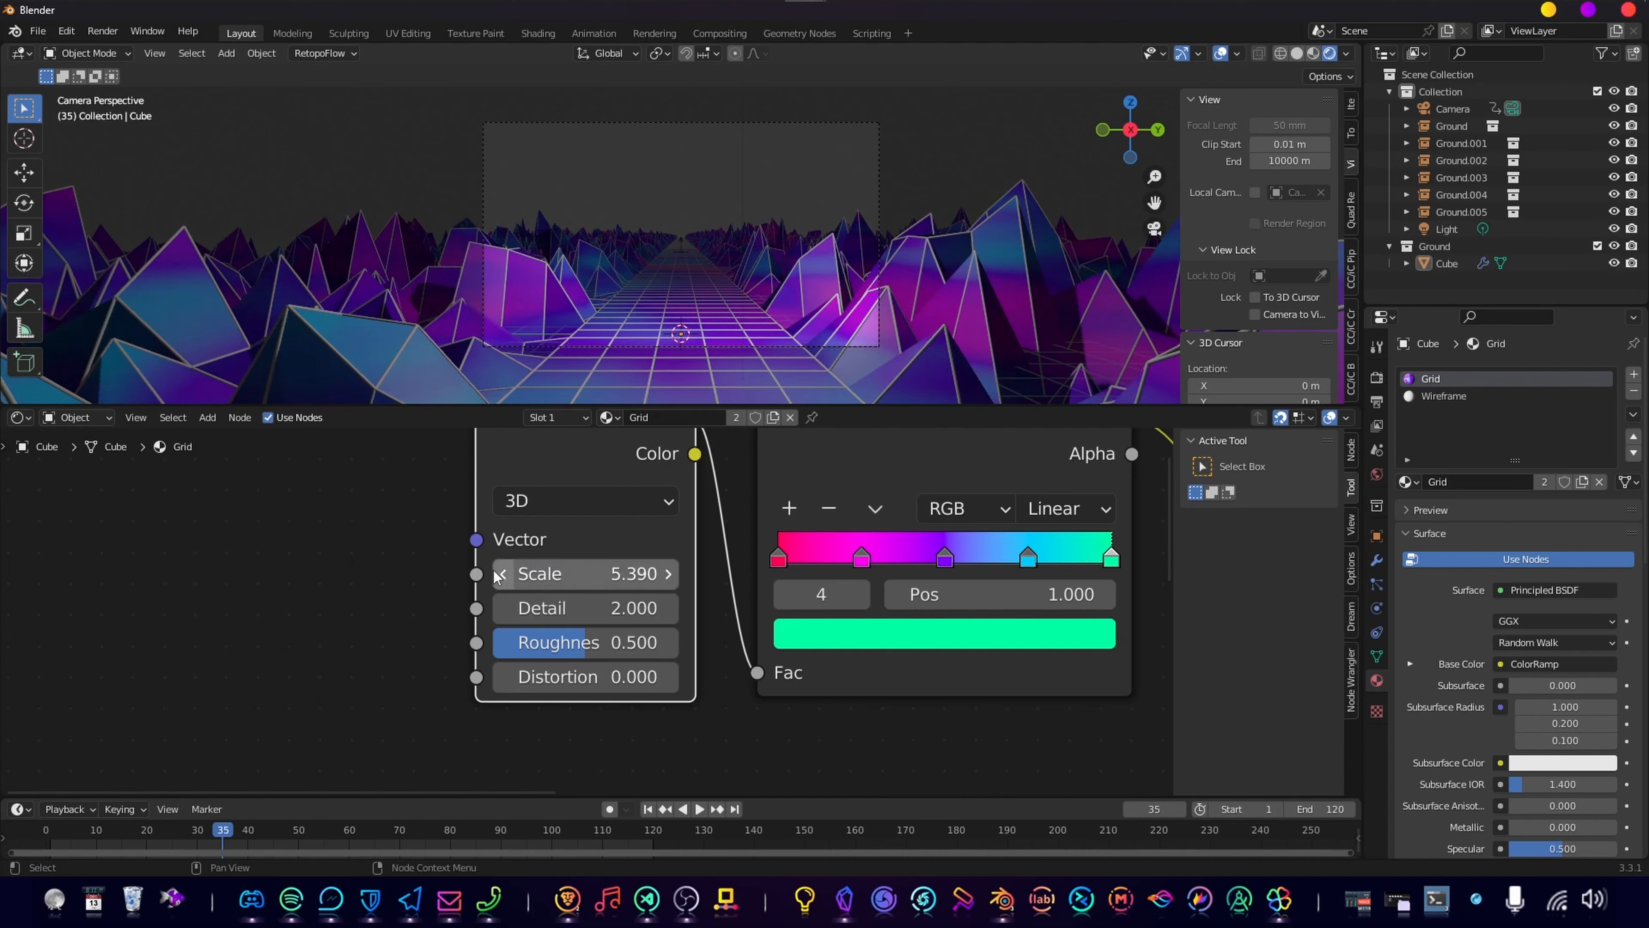
pyautogui.scroll(-3, 862, 641)
pyautogui.scroll(-2, 861, 642)
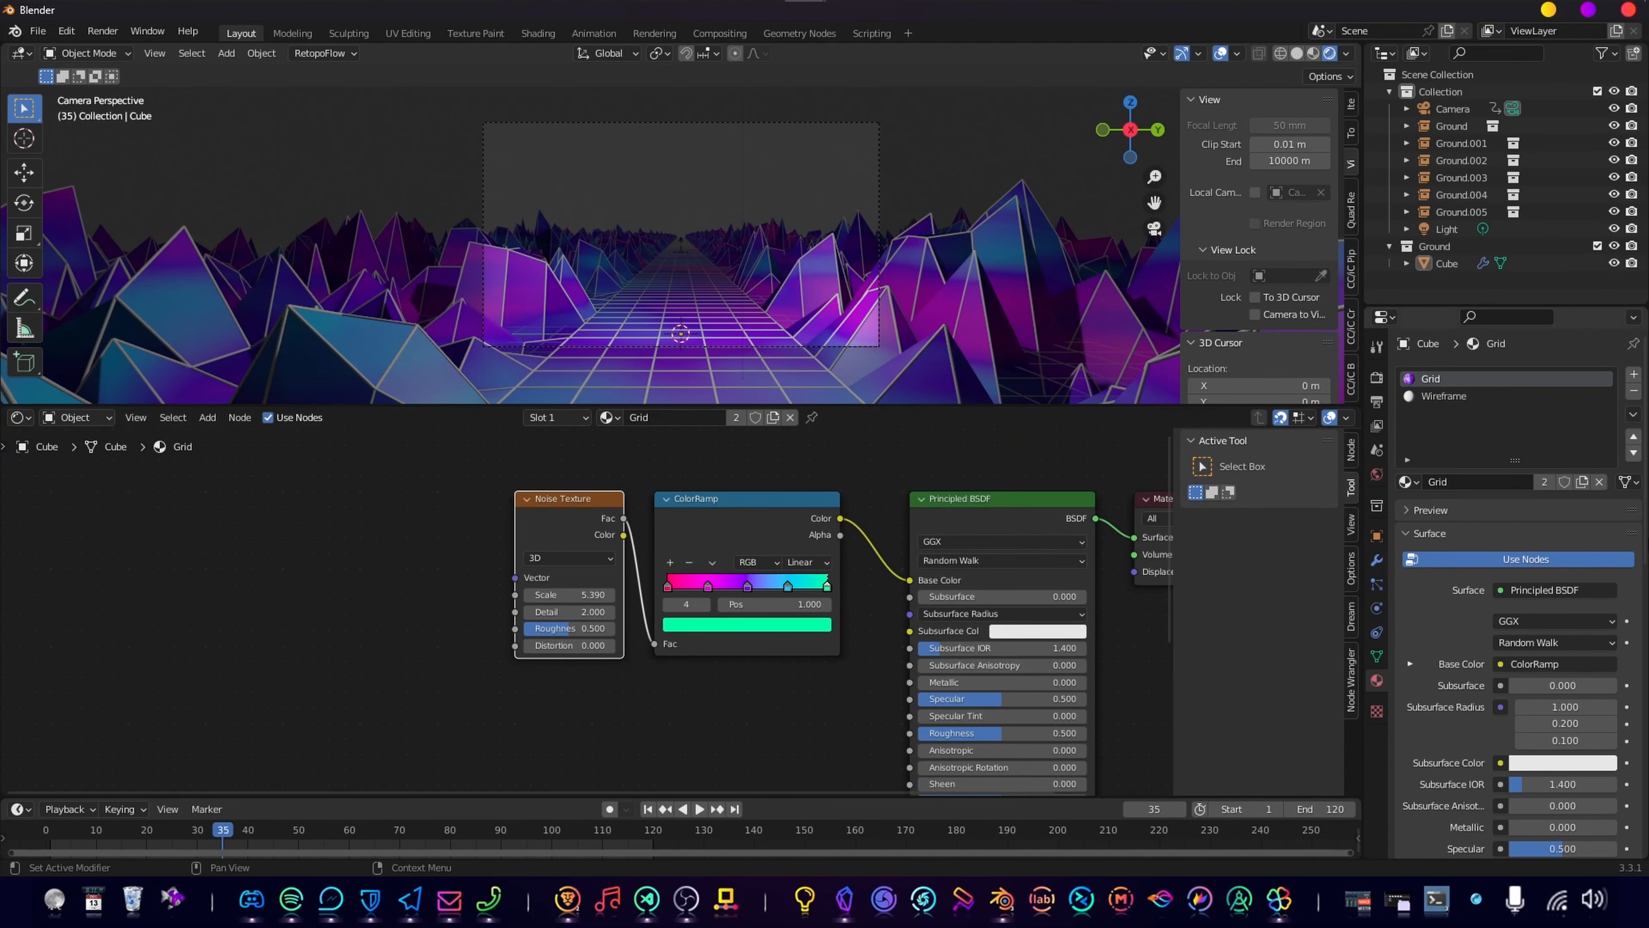
# Step: Copy the Noise Texture and ColorRamp nodes from the Grid material into the Wireframe material
pyautogui.click(1439, 398)
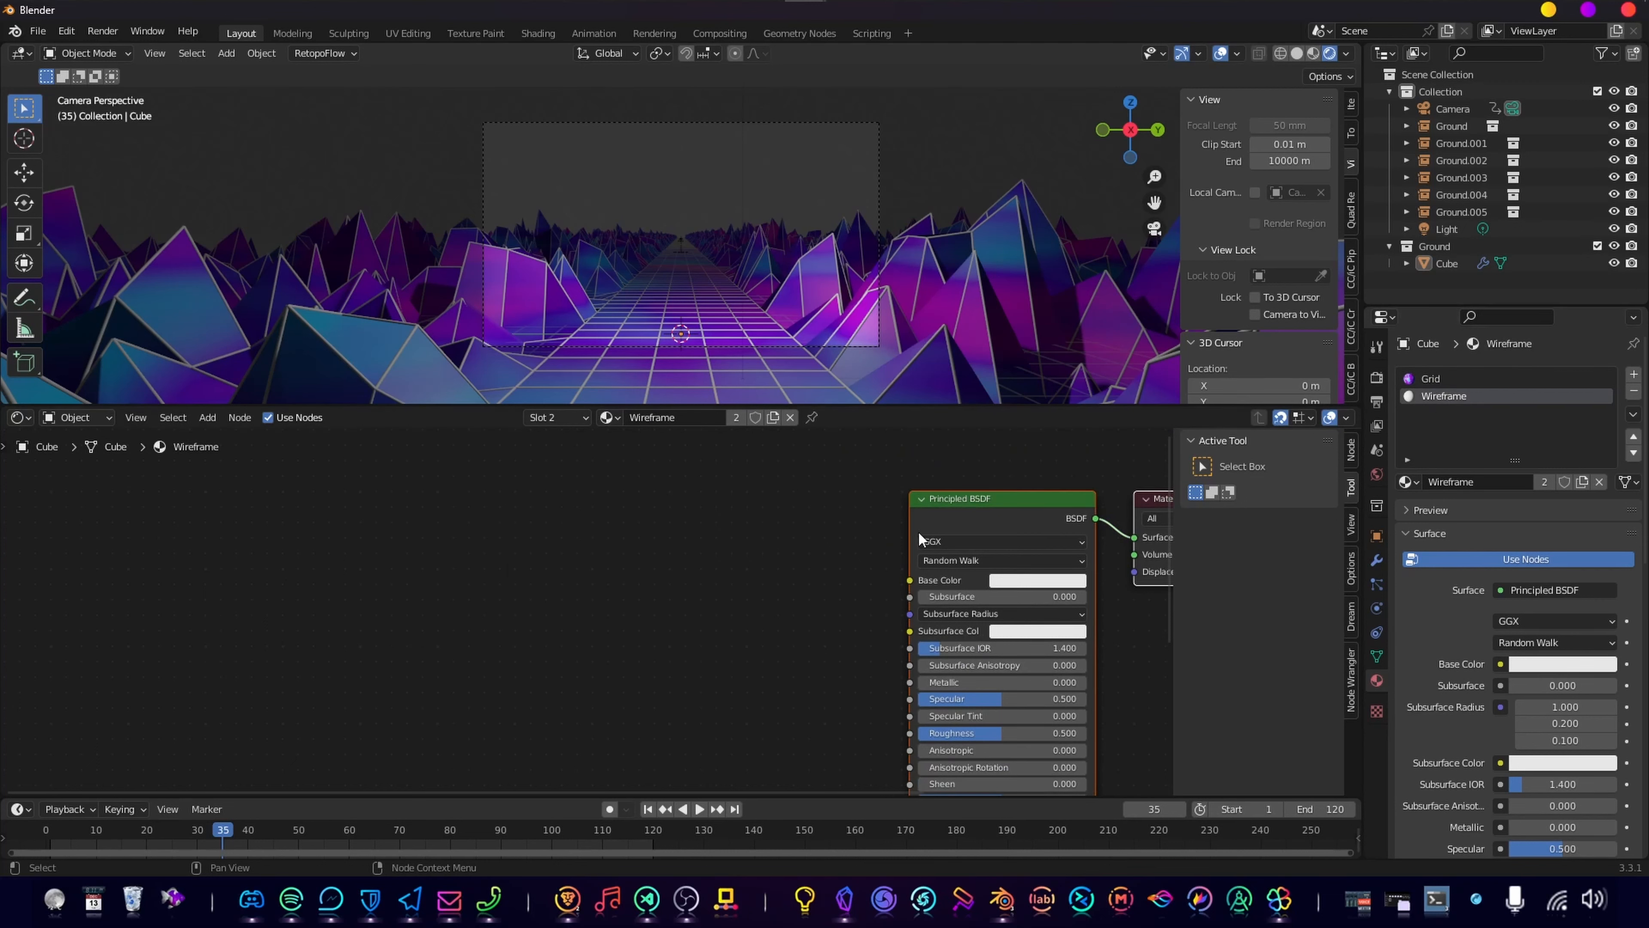
pyautogui.click(1433, 380)
pyautogui.click(736, 533)
pyautogui.moveTo(351, 482); pyautogui.dragTo(775, 653)
pyautogui.scroll(1, 766, 610)
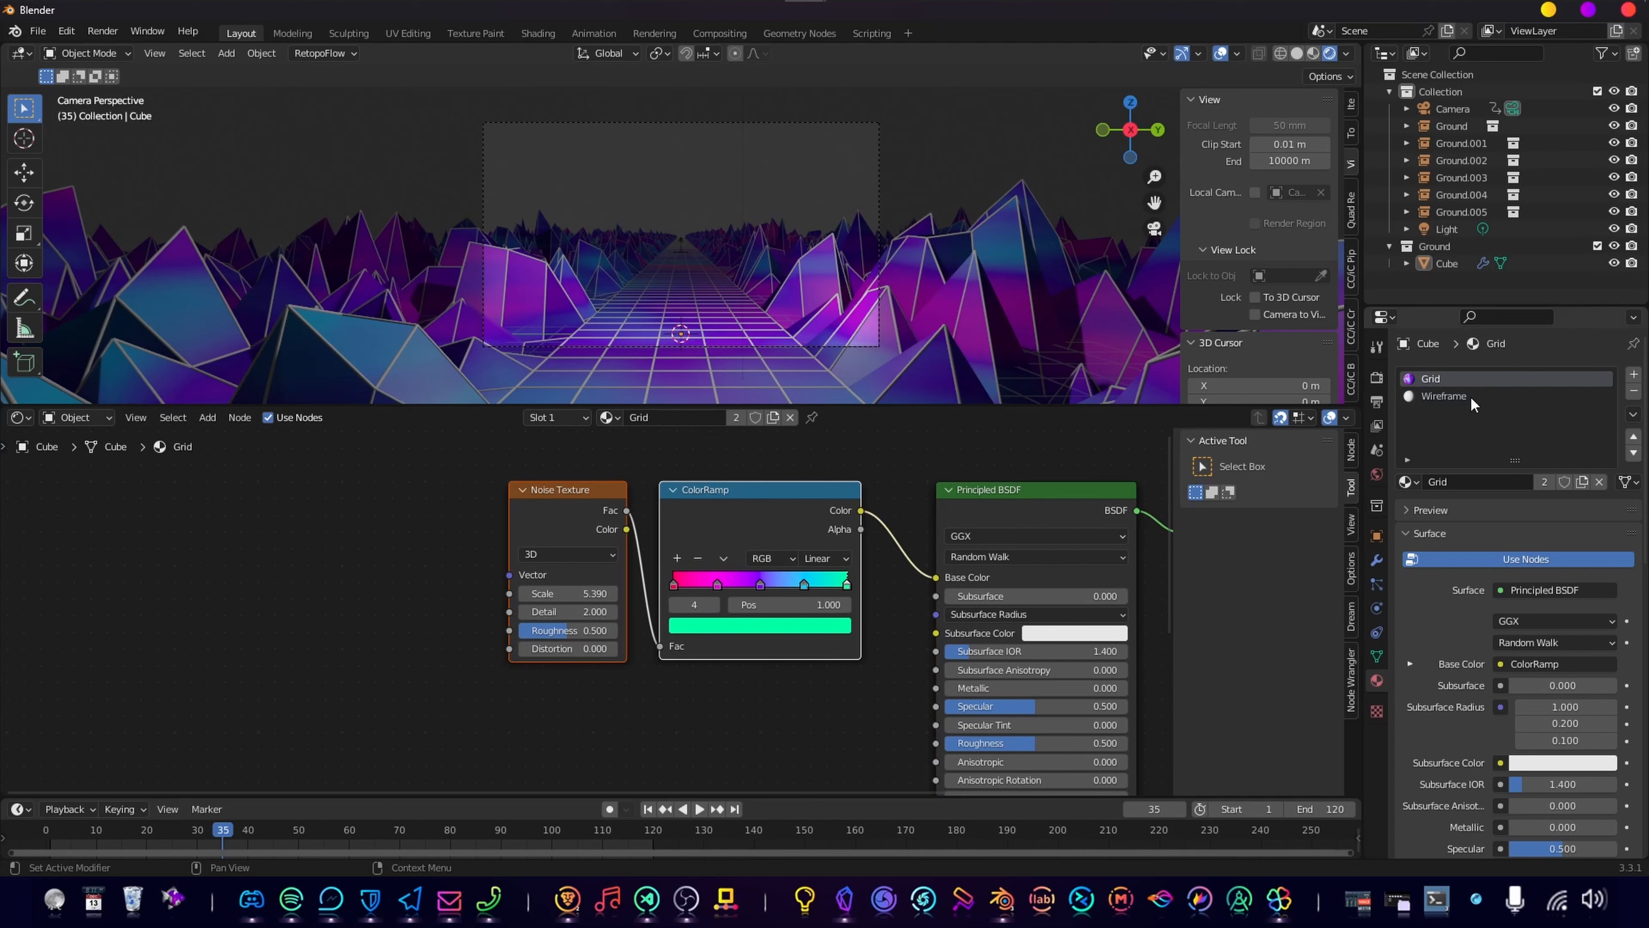
pyautogui.click(1444, 395)
pyautogui.hotkey('ctrl', 'v')
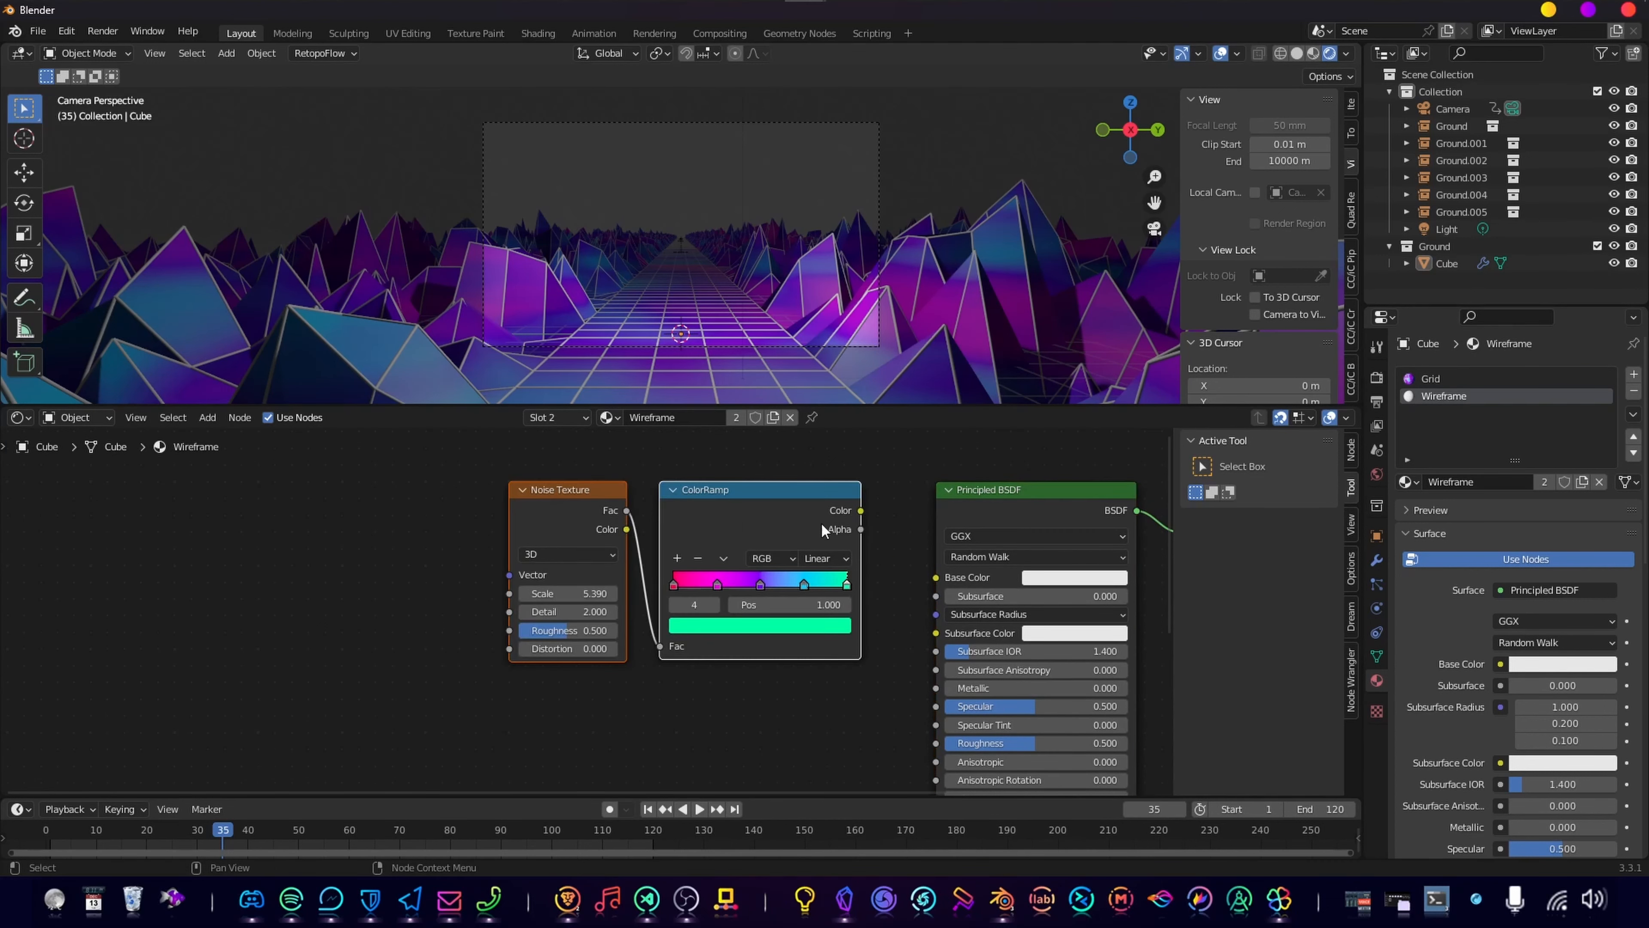
# Step: Replace the Wireframe material's Principled BSDF with an Emission node, linking the ColorRamp's Color into it and its output to the Material Output's Surface
pyautogui.click(985, 499)
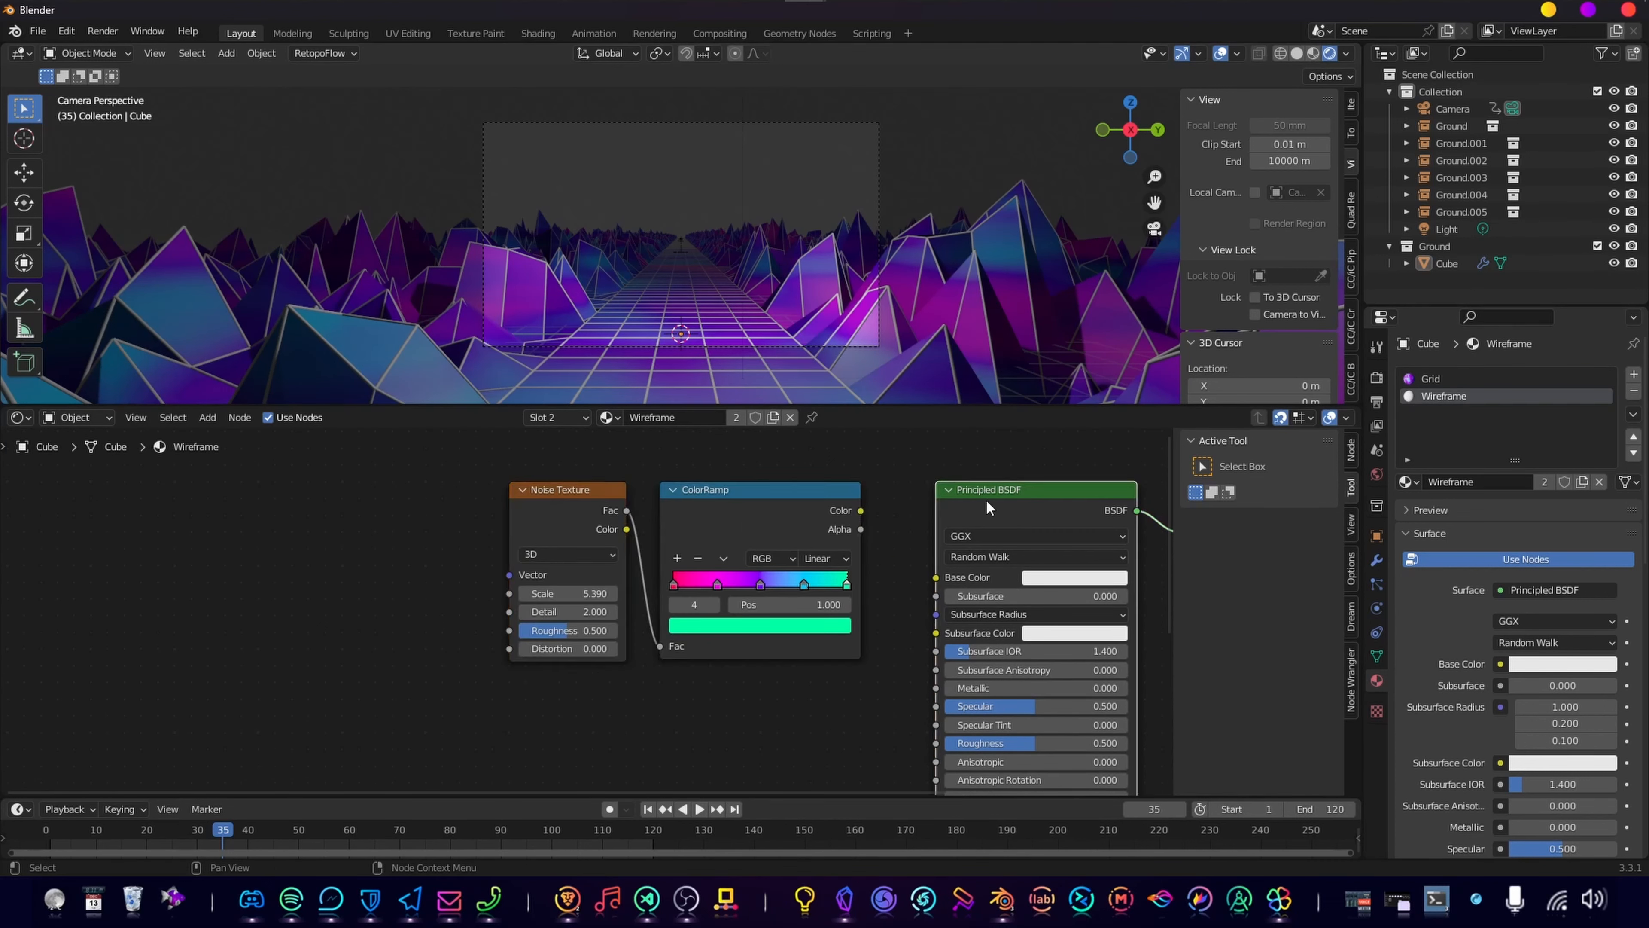
pyautogui.moveTo(1020, 506); pyautogui.dragTo(902, 529, button='middle')
pyautogui.press('x')
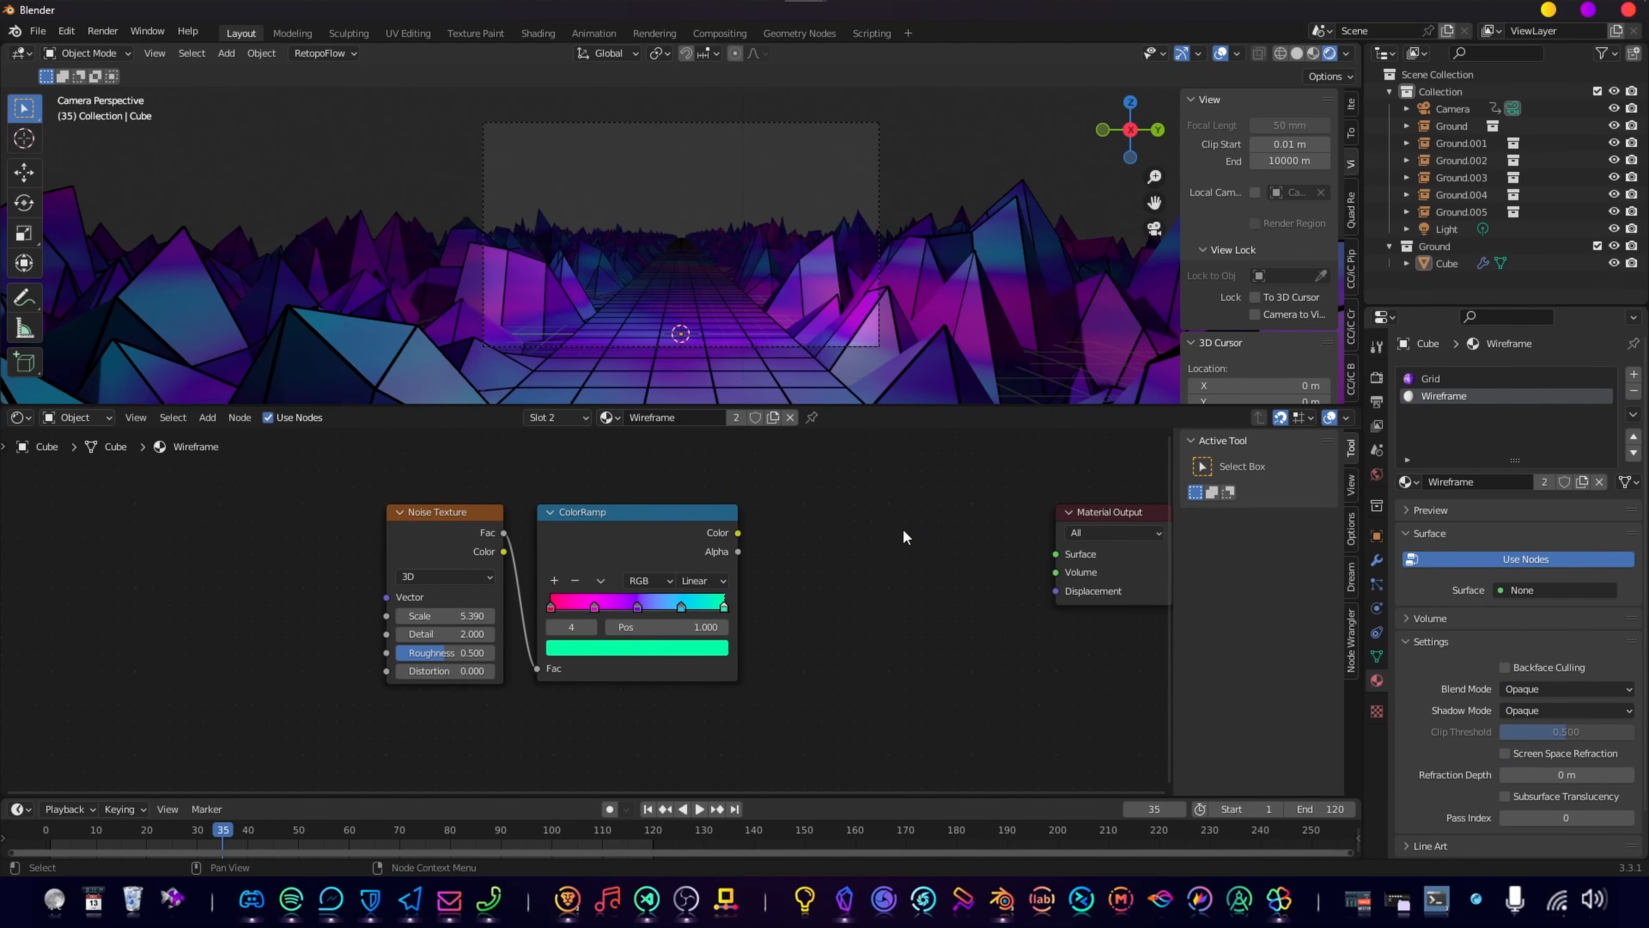
pyautogui.hotkey('shift', 'a')
pyautogui.write('emis')
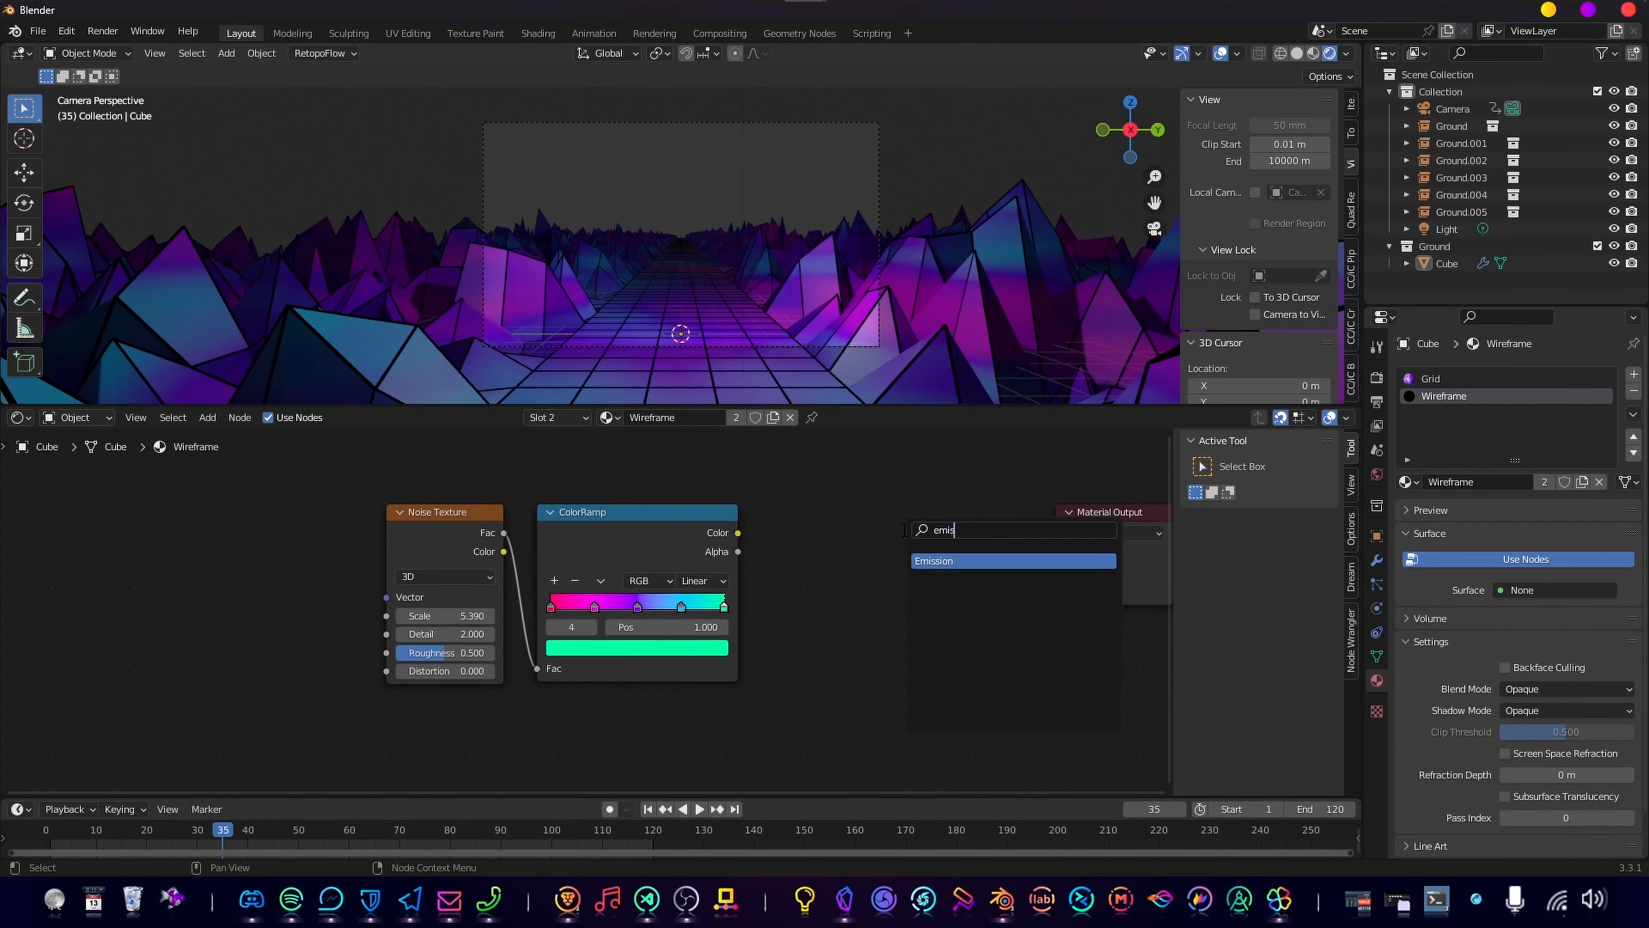
pyautogui.press('Return')
pyautogui.click(864, 548)
pyautogui.keyDown('alt'); pyautogui.moveTo(722, 519); pyautogui.dragTo(857, 584, button='right'); pyautogui.keyUp('alt')
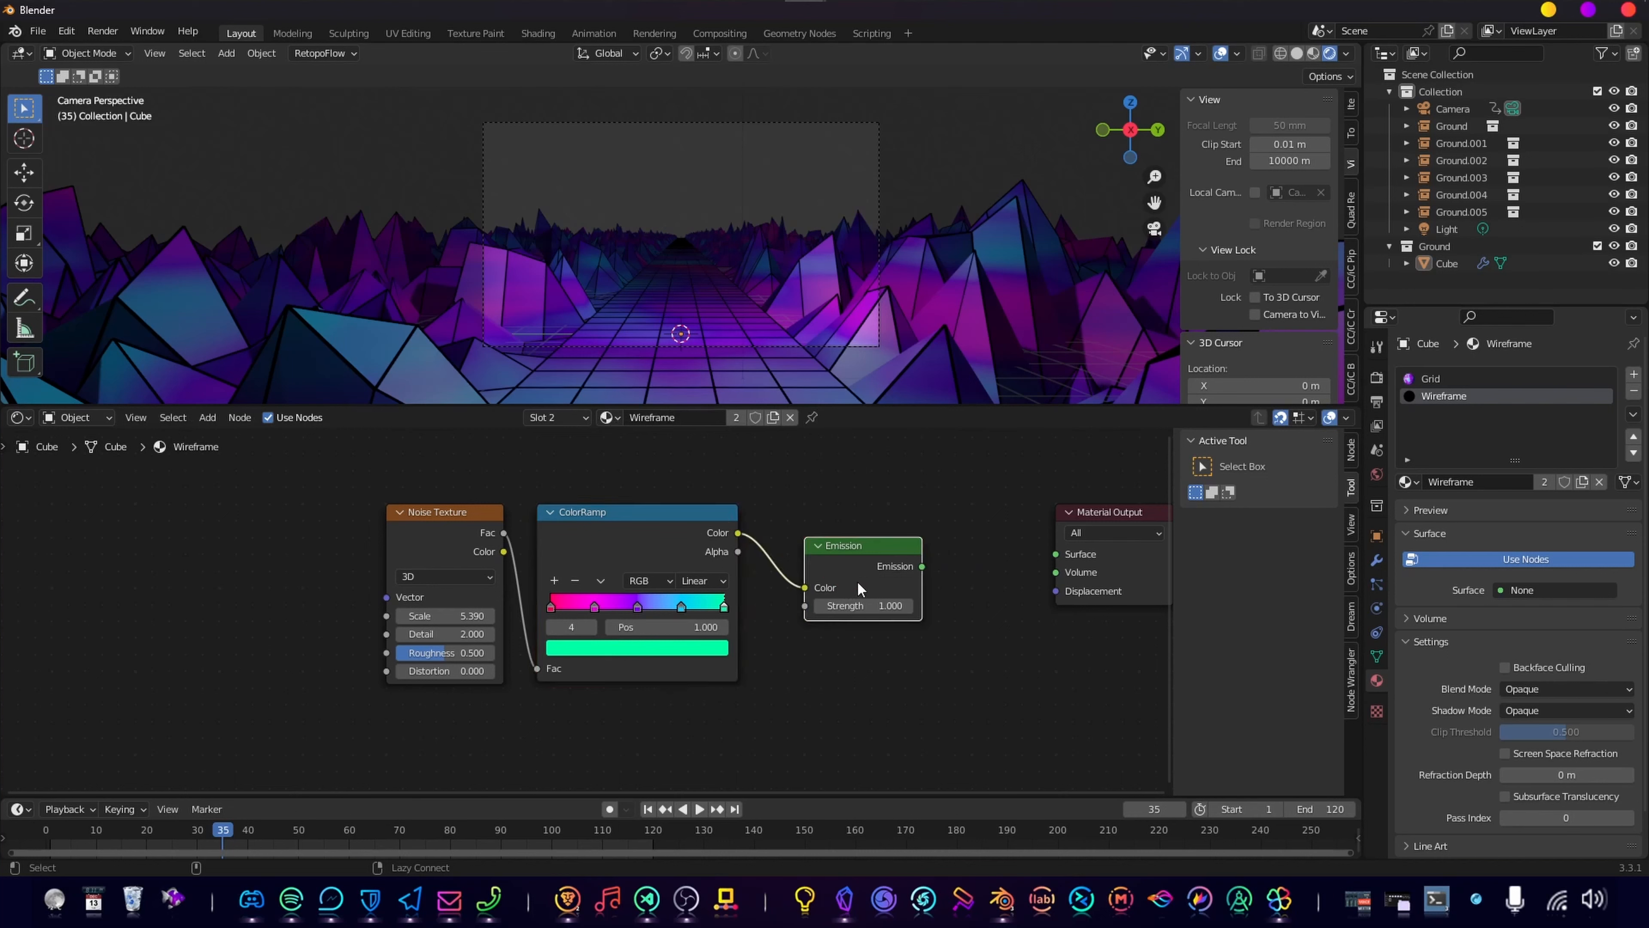
pyautogui.moveTo(872, 575); pyautogui.dragTo(829, 538)
pyautogui.keyDown('alt'); pyautogui.moveTo(830, 538); pyautogui.dragTo(1044, 555, button='right'); pyautogui.keyUp('alt')
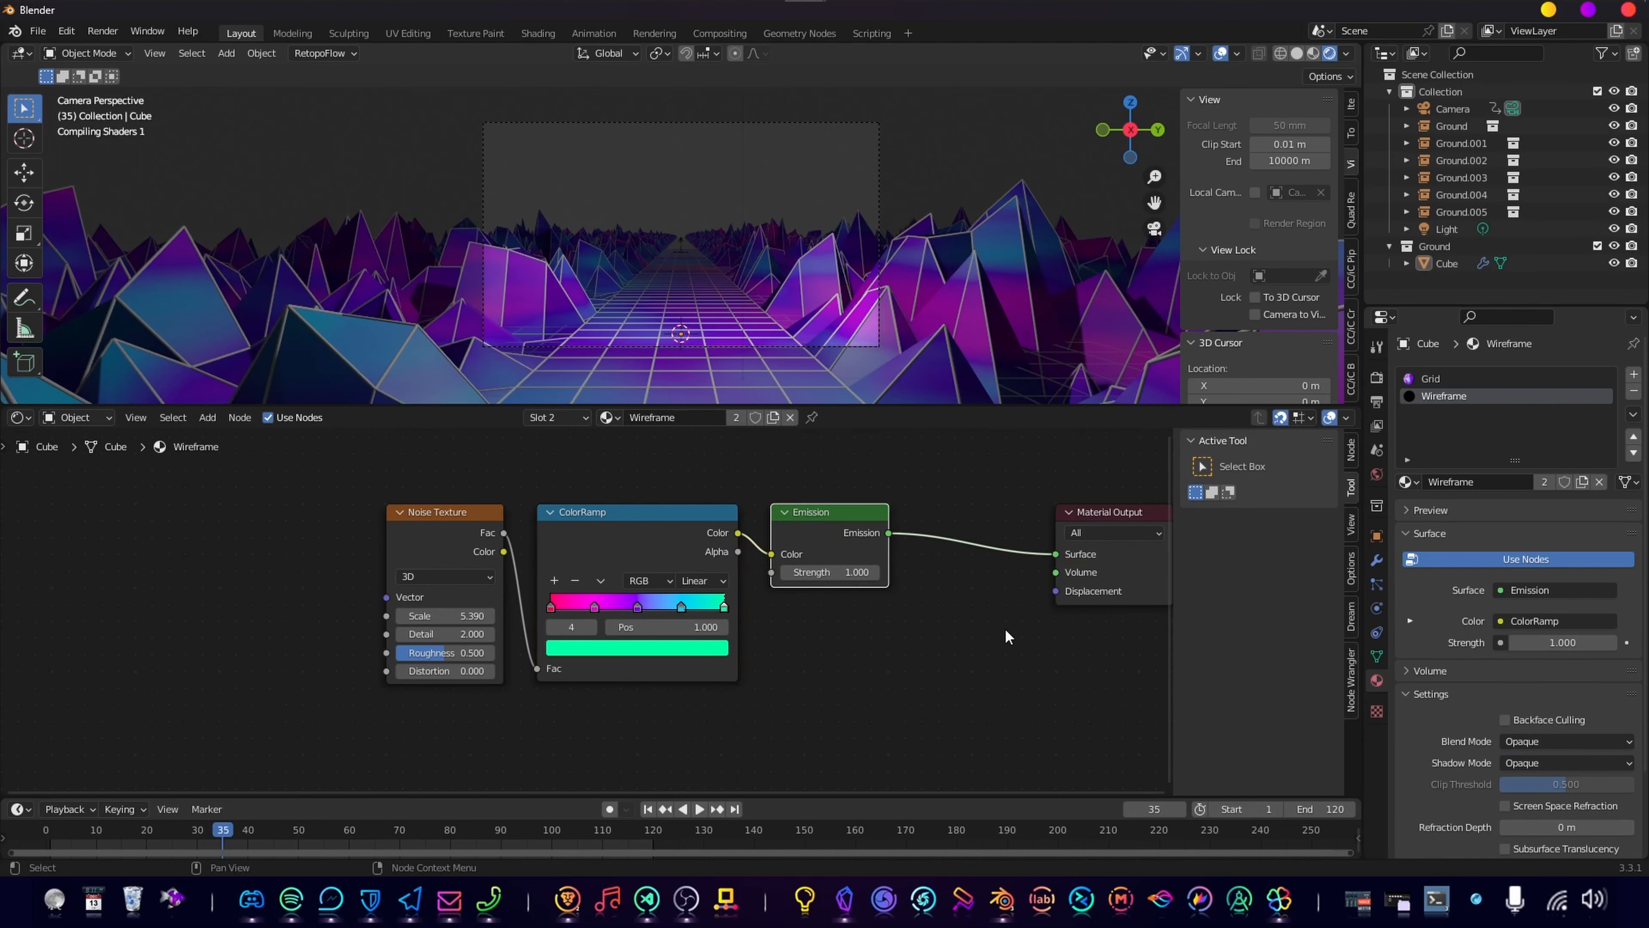
# Step: Set the Emission strength of the Wireframe material to 10
pyautogui.click(836, 572)
pyautogui.write('10')
pyautogui.press('Return')
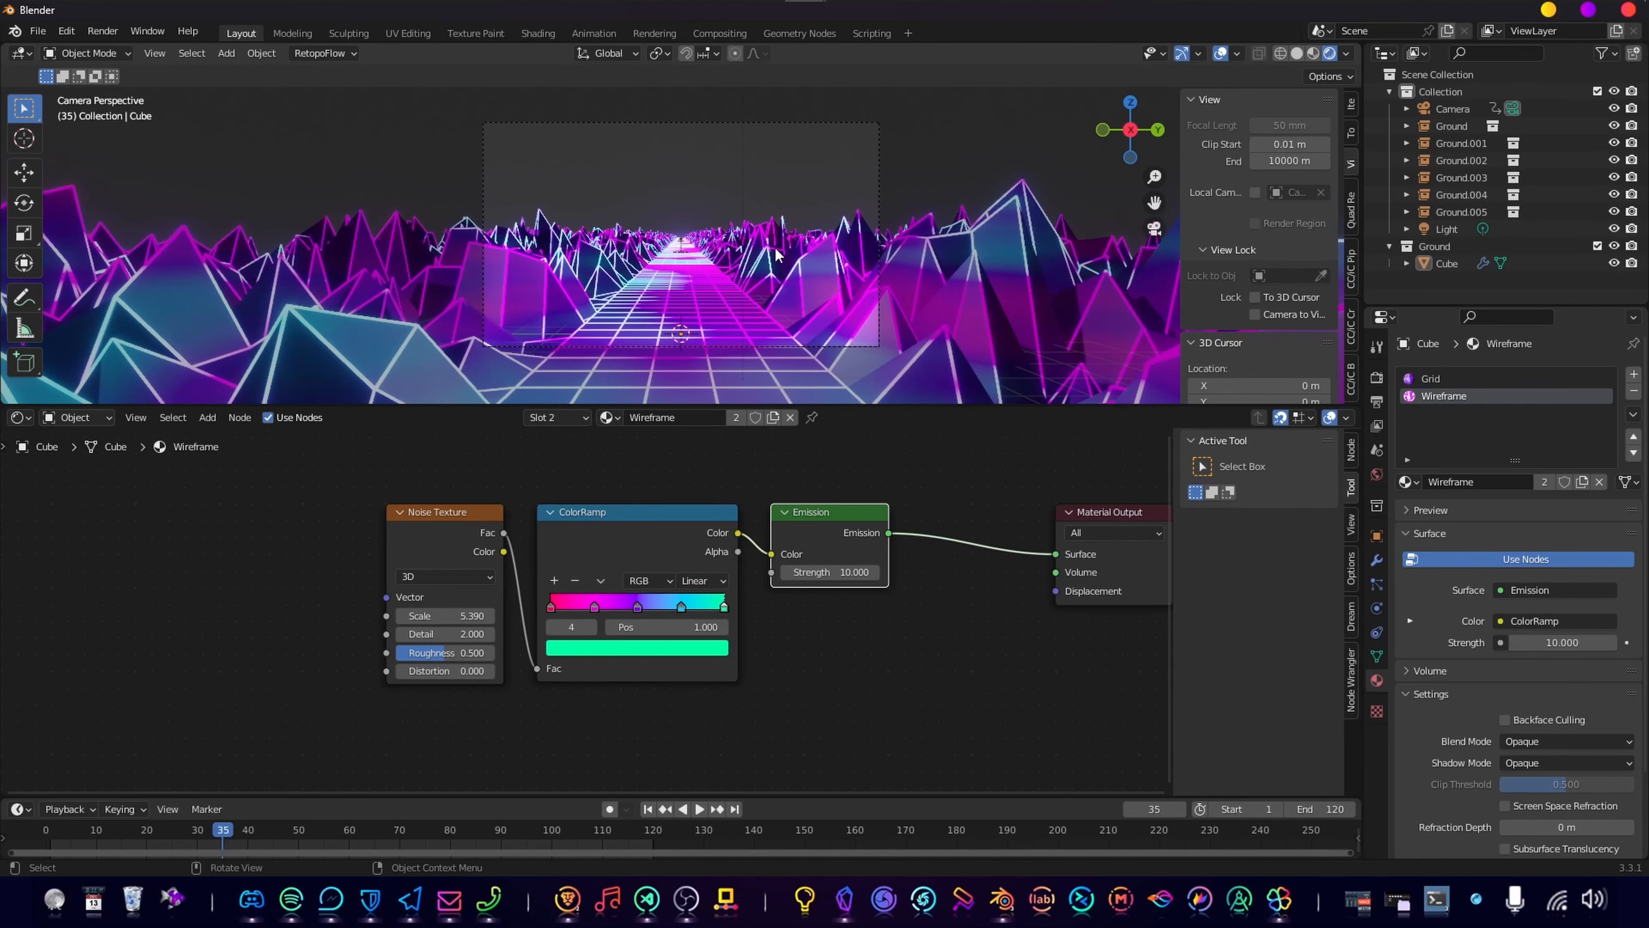
# Step: Examine the glowing grid lines across the whole terrain and from close up
pyautogui.click(811, 321)
pyautogui.scroll(-2, 811, 321)
pyautogui.moveTo(647, 262)
pyautogui.mouseDown(button='middle')
pyautogui.moveTo(647, 307)
pyautogui.moveTo(664, 260)
pyautogui.moveTo(664, 284)
pyautogui.mouseUp(button='middle')
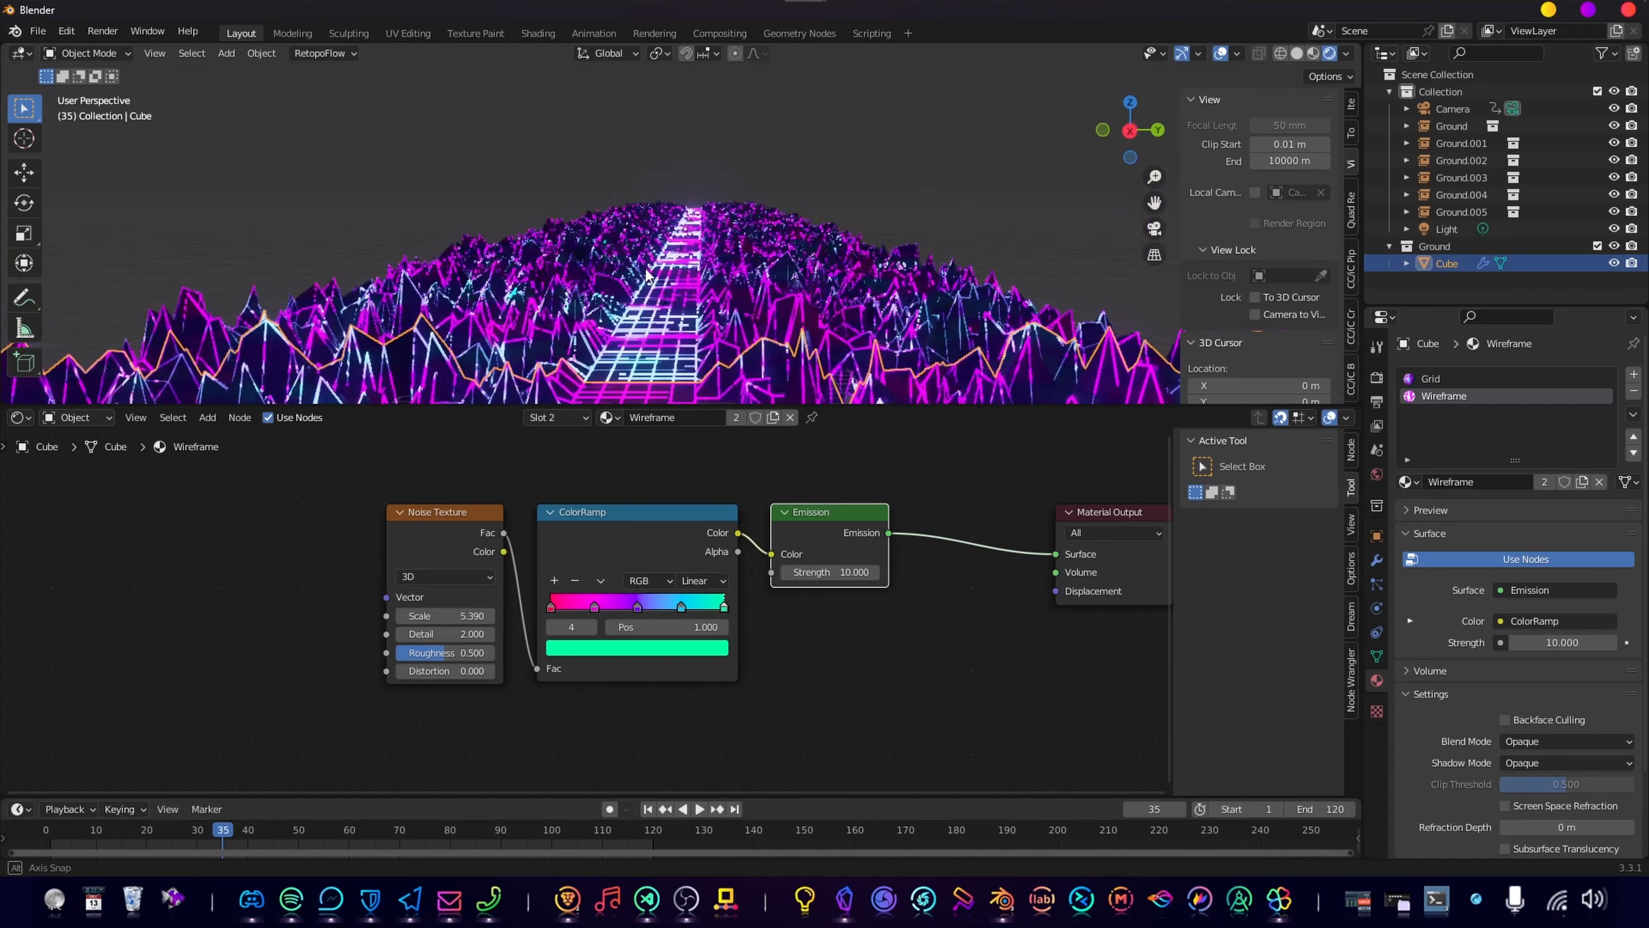
pyautogui.scroll(-3, 648, 314)
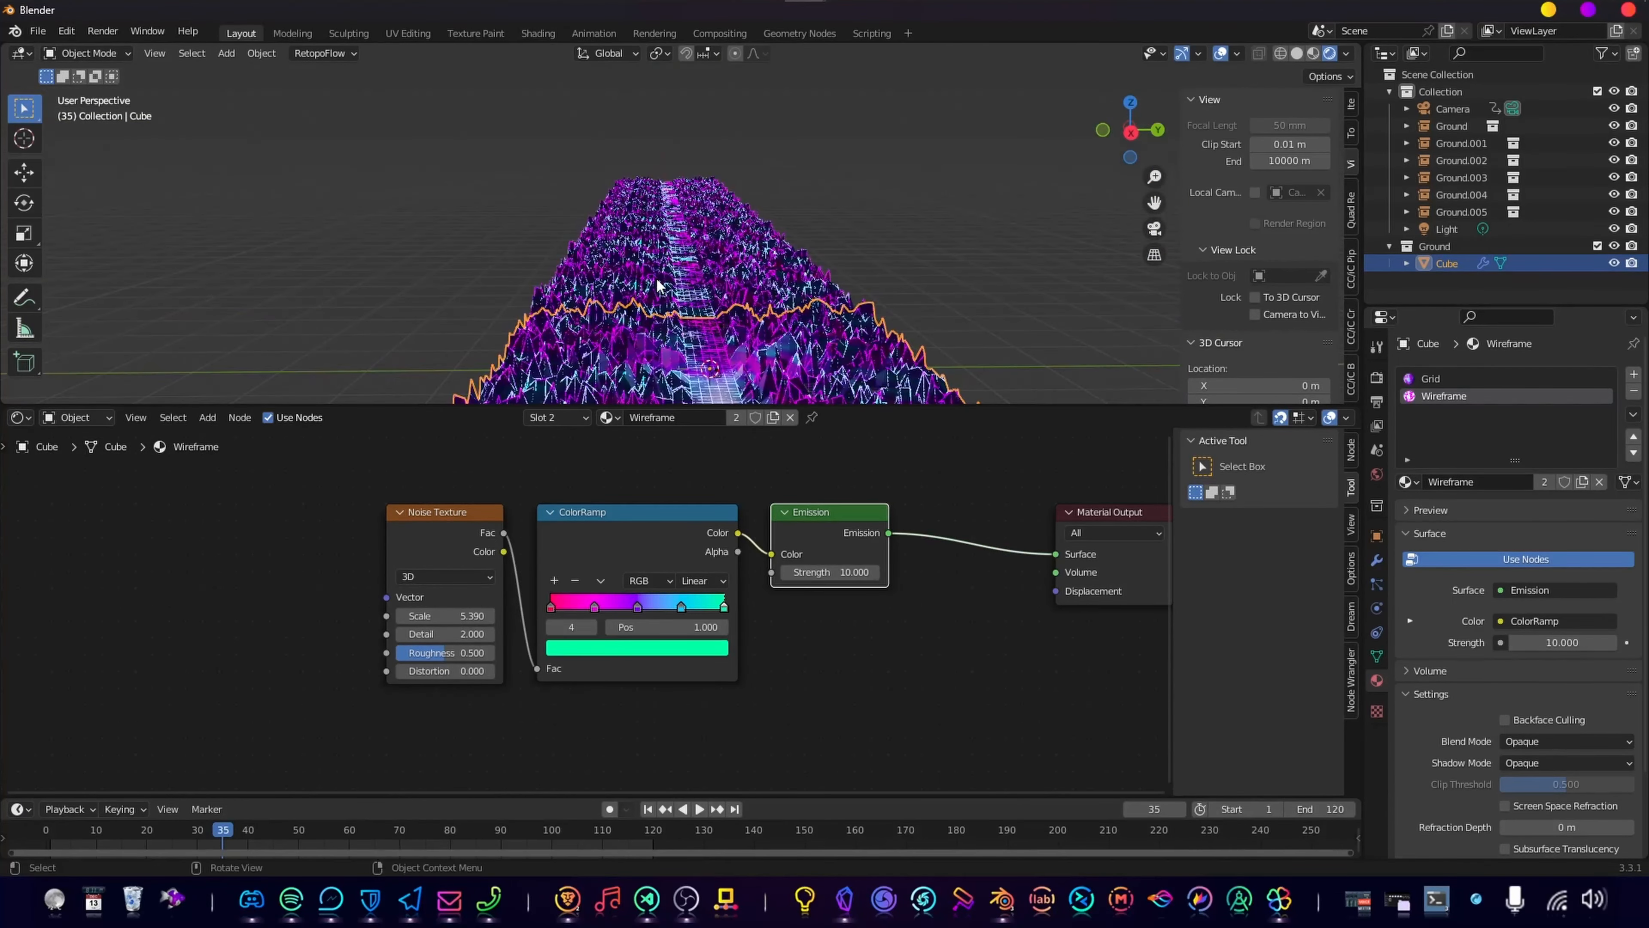
pyautogui.scroll(-2, 670, 296)
pyautogui.moveTo(755, 307); pyautogui.dragTo(555, 174, button='middle')
pyautogui.scroll(10, 558, 186)
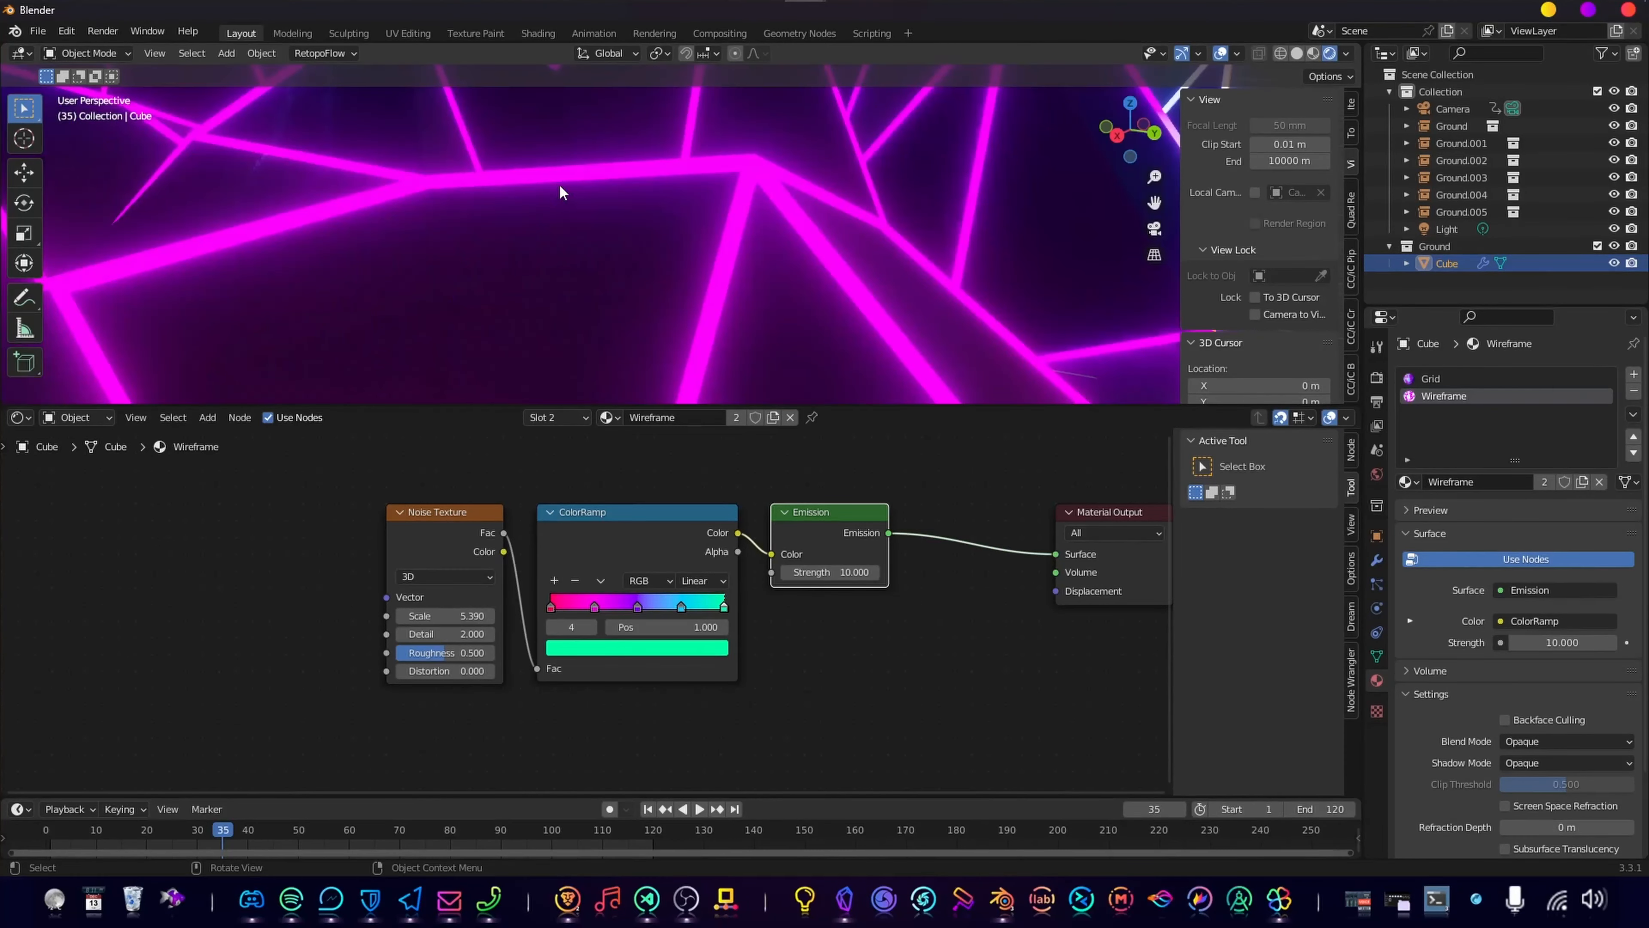
pyautogui.scroll(-10, 560, 188)
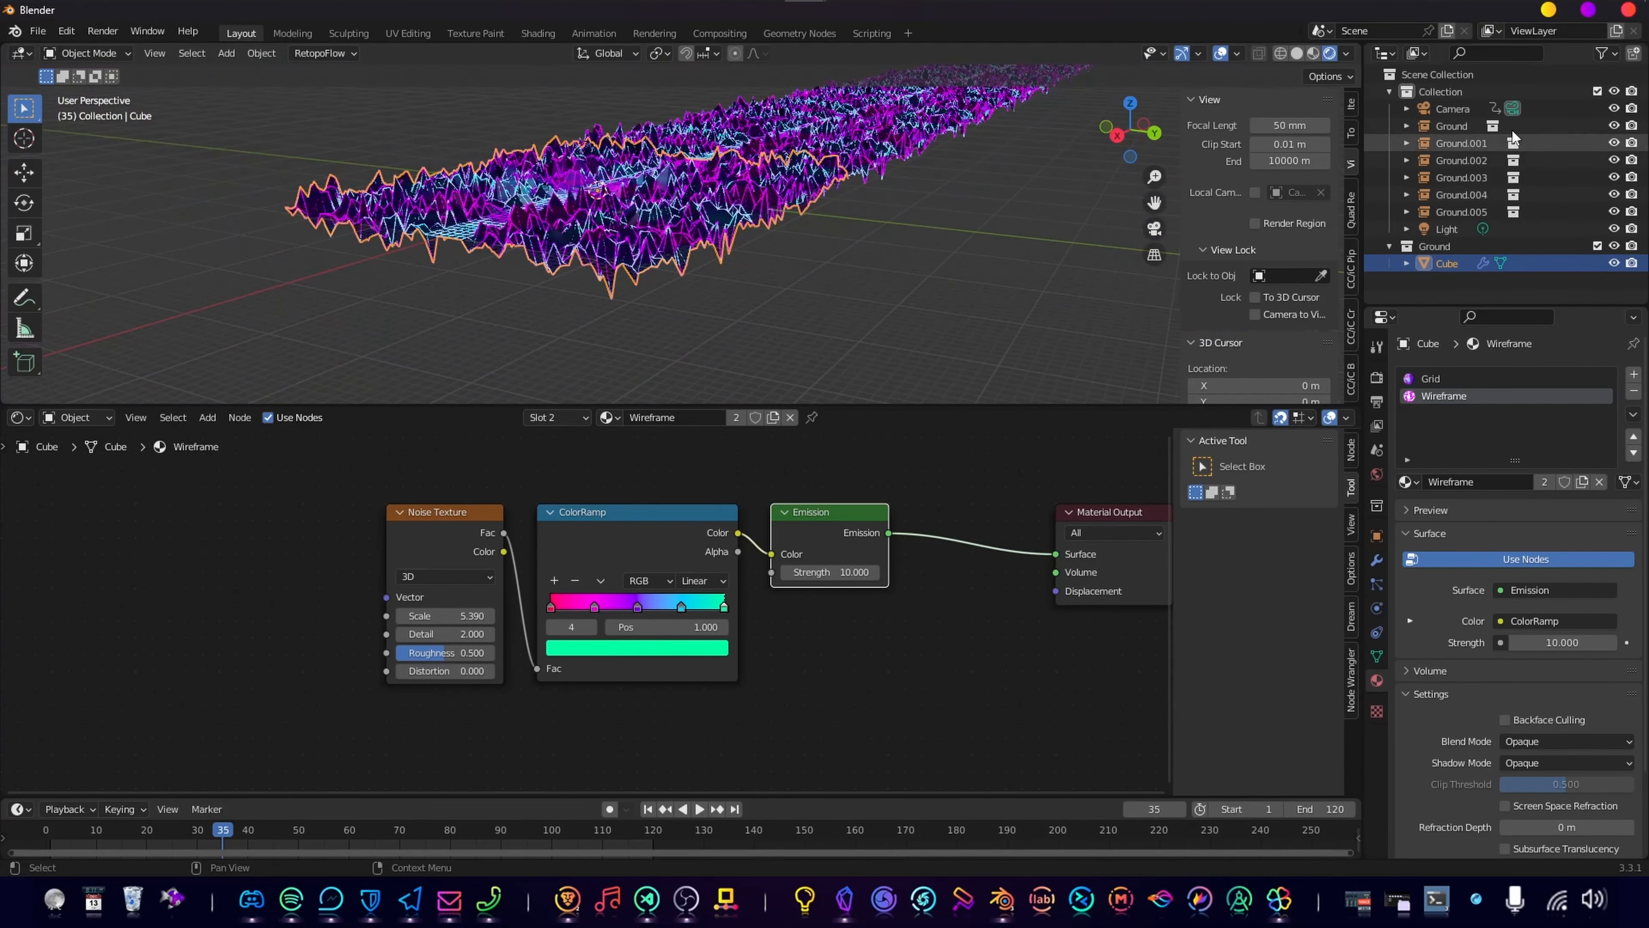
# Step: Move the Light object into the Ground collection
pyautogui.click(1440, 229)
pyautogui.moveTo(1443, 227); pyautogui.dragTo(1448, 272)
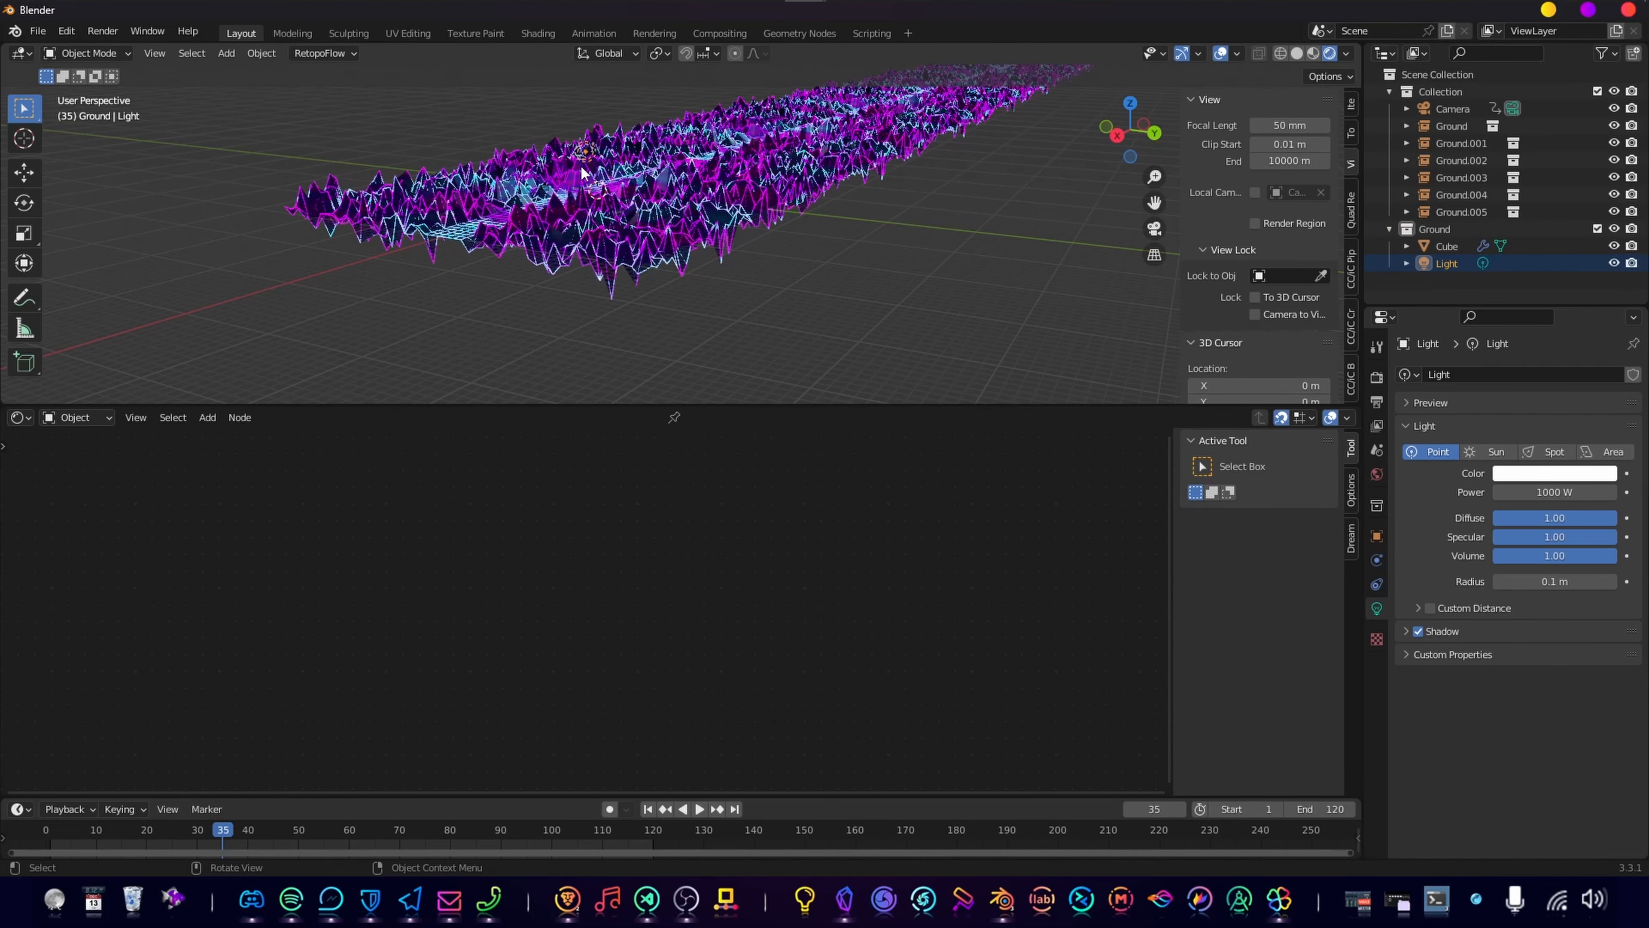
# Step: Move the light about 22 m along the X axis near the terrain's end and colour it pinkish red with hue 0.991 and saturation 1
pyautogui.scroll(2, 583, 174)
pyautogui.moveTo(600, 178); pyautogui.dragTo(562, 195, button='middle')
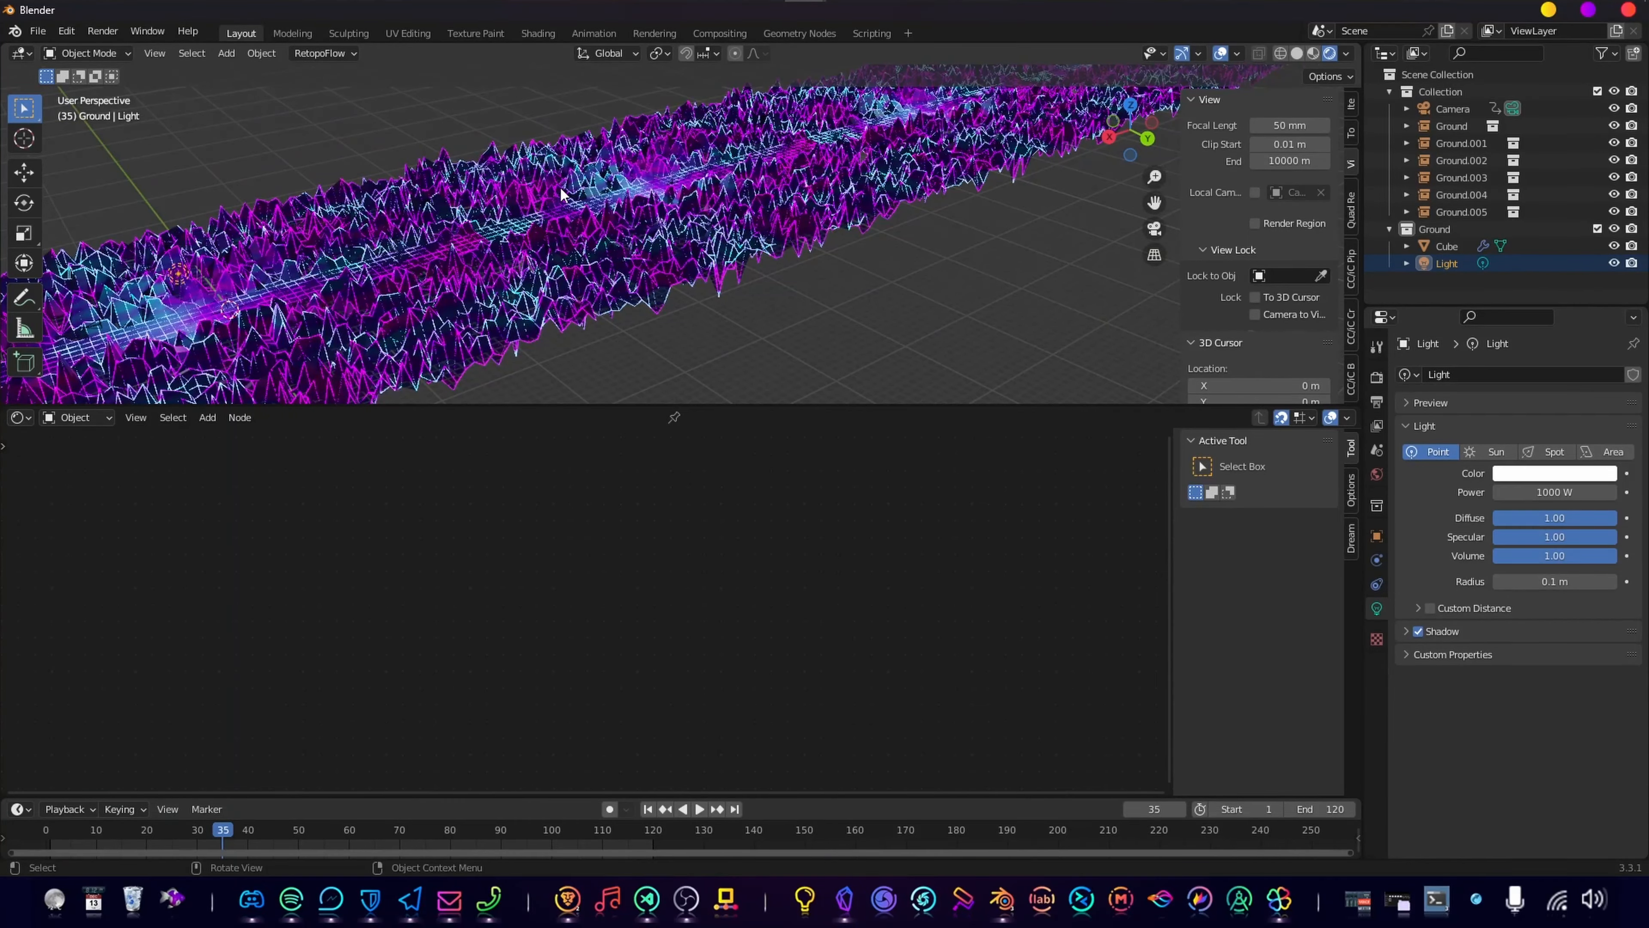
pyautogui.press('KP_Decimal')
pyautogui.scroll(-8, 571, 195)
pyautogui.moveTo(676, 291); pyautogui.dragTo(679, 272, button='middle')
pyautogui.press('g')
pyautogui.press('x')
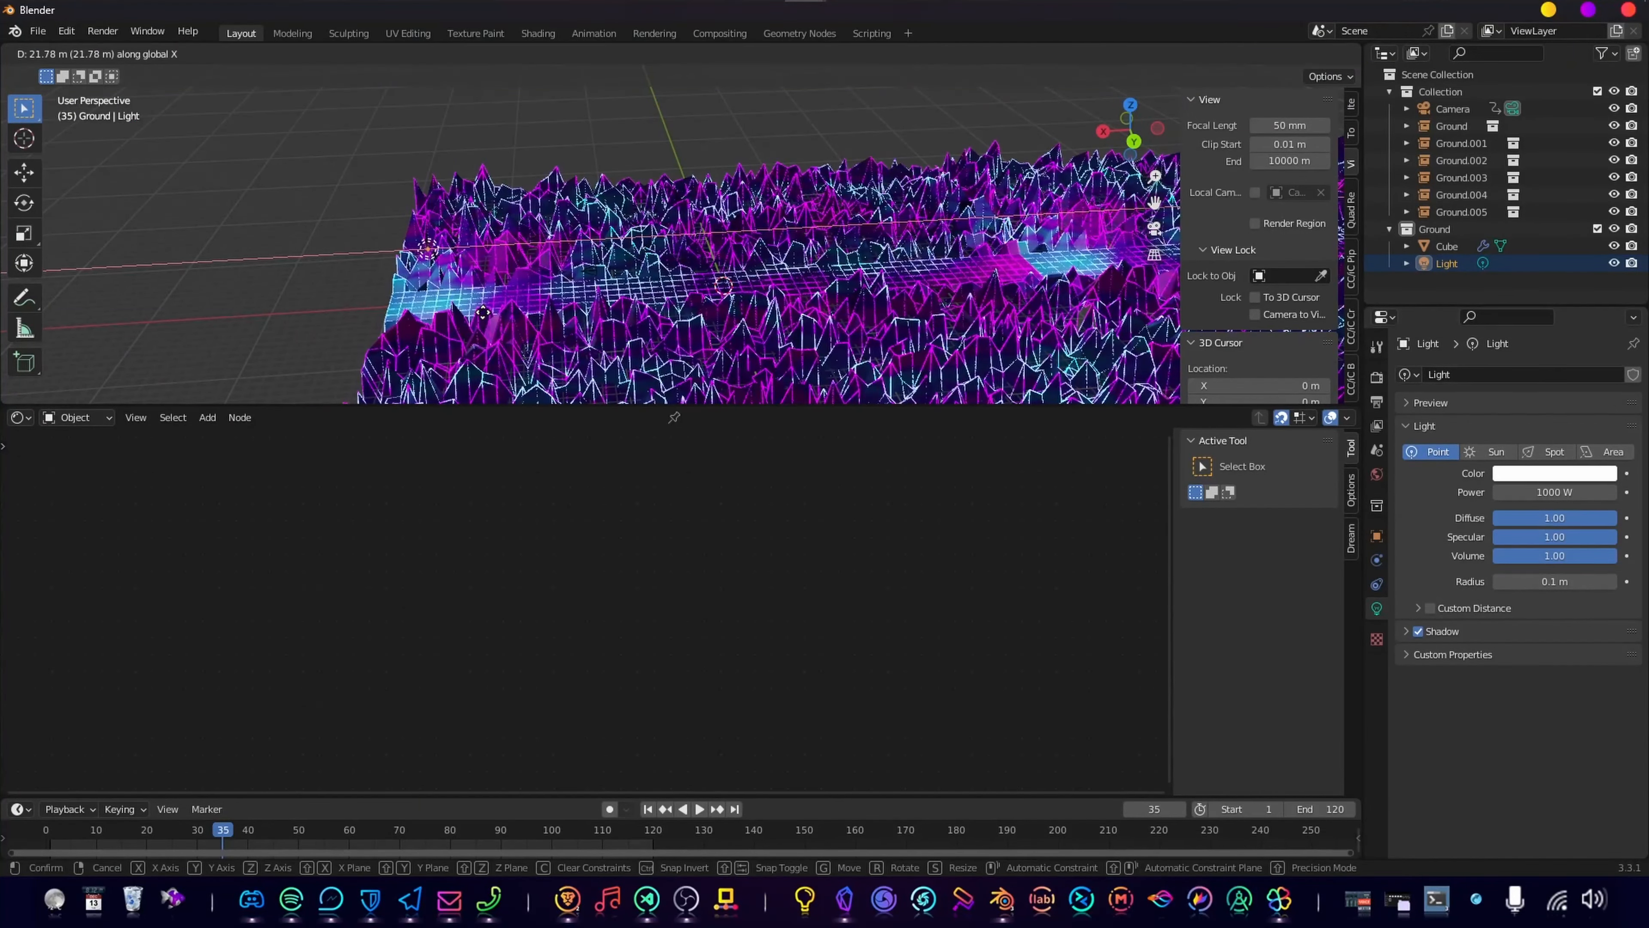
pyautogui.click(483, 313)
pyautogui.click(1551, 473)
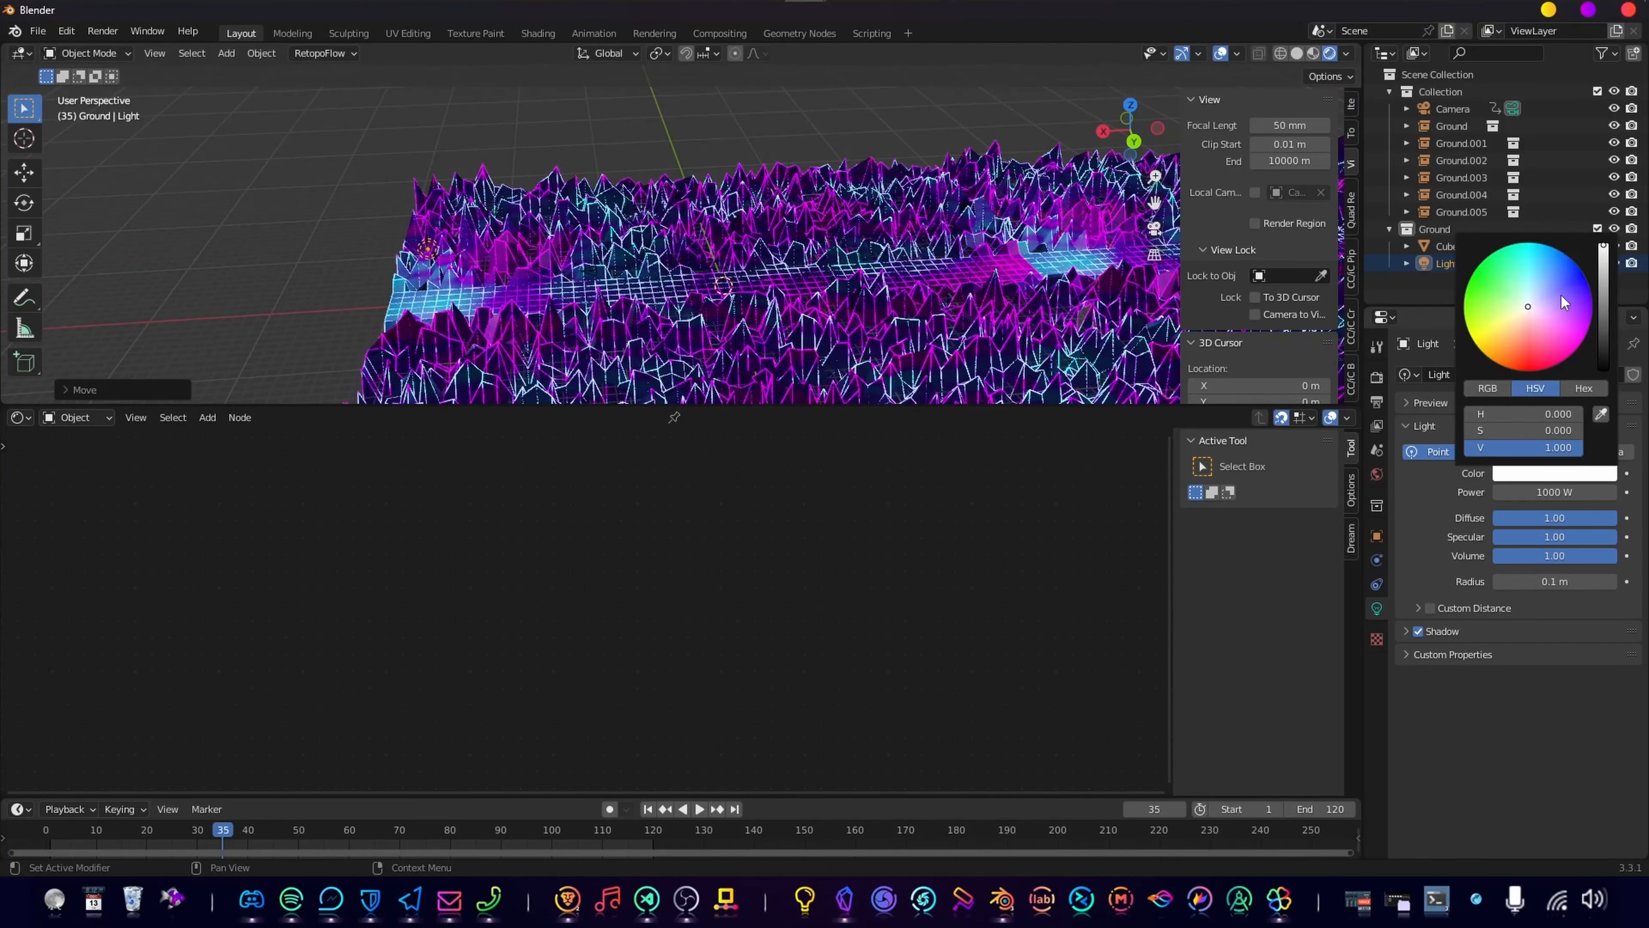
pyautogui.moveTo(1544, 359); pyautogui.dragTo(1545, 369)
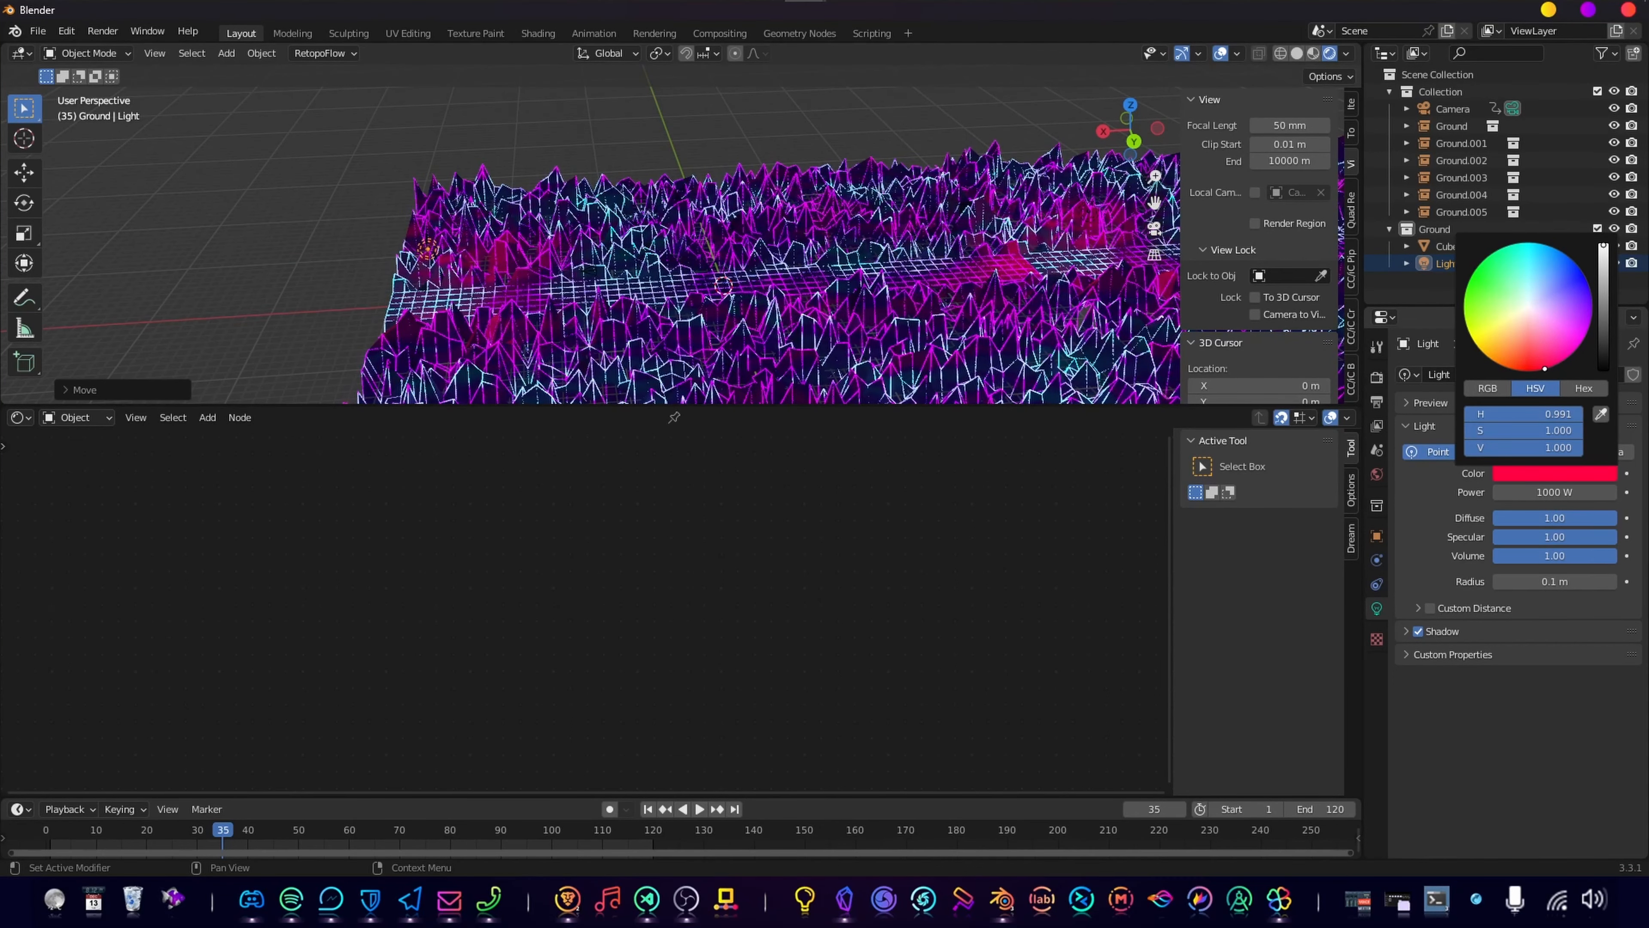
# Step: Duplicate the red point light along negative X towards the middle of the terrain tile and colour the copy light purple
pyautogui.hotkey('shift', 'd')
pyautogui.press('x')
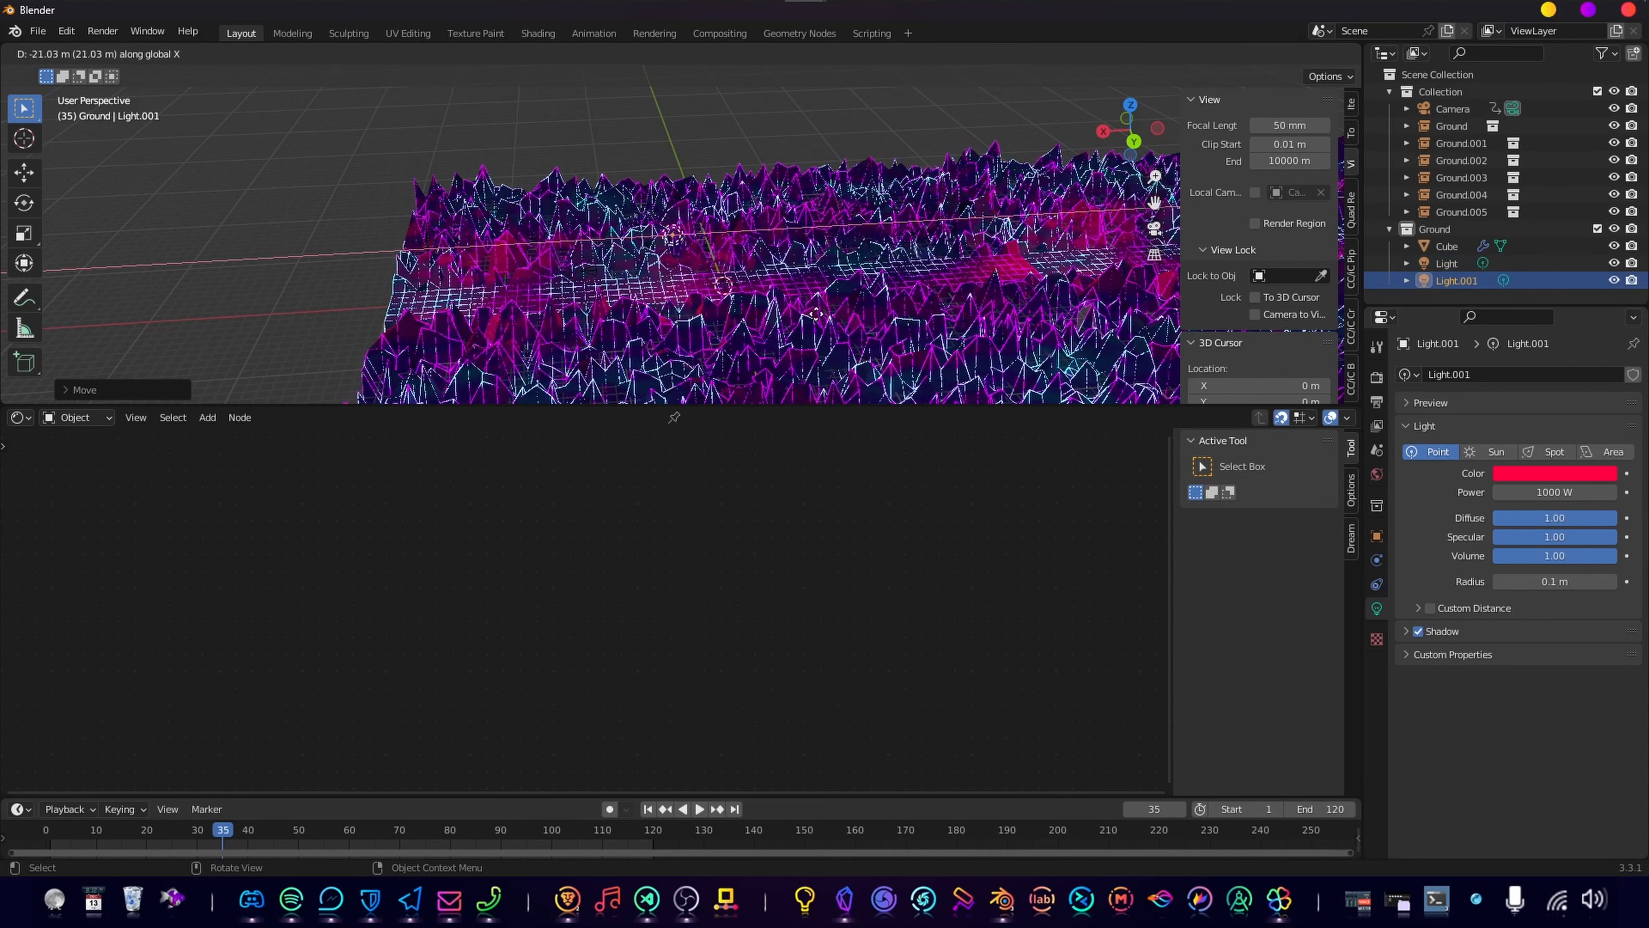
pyautogui.click(863, 312)
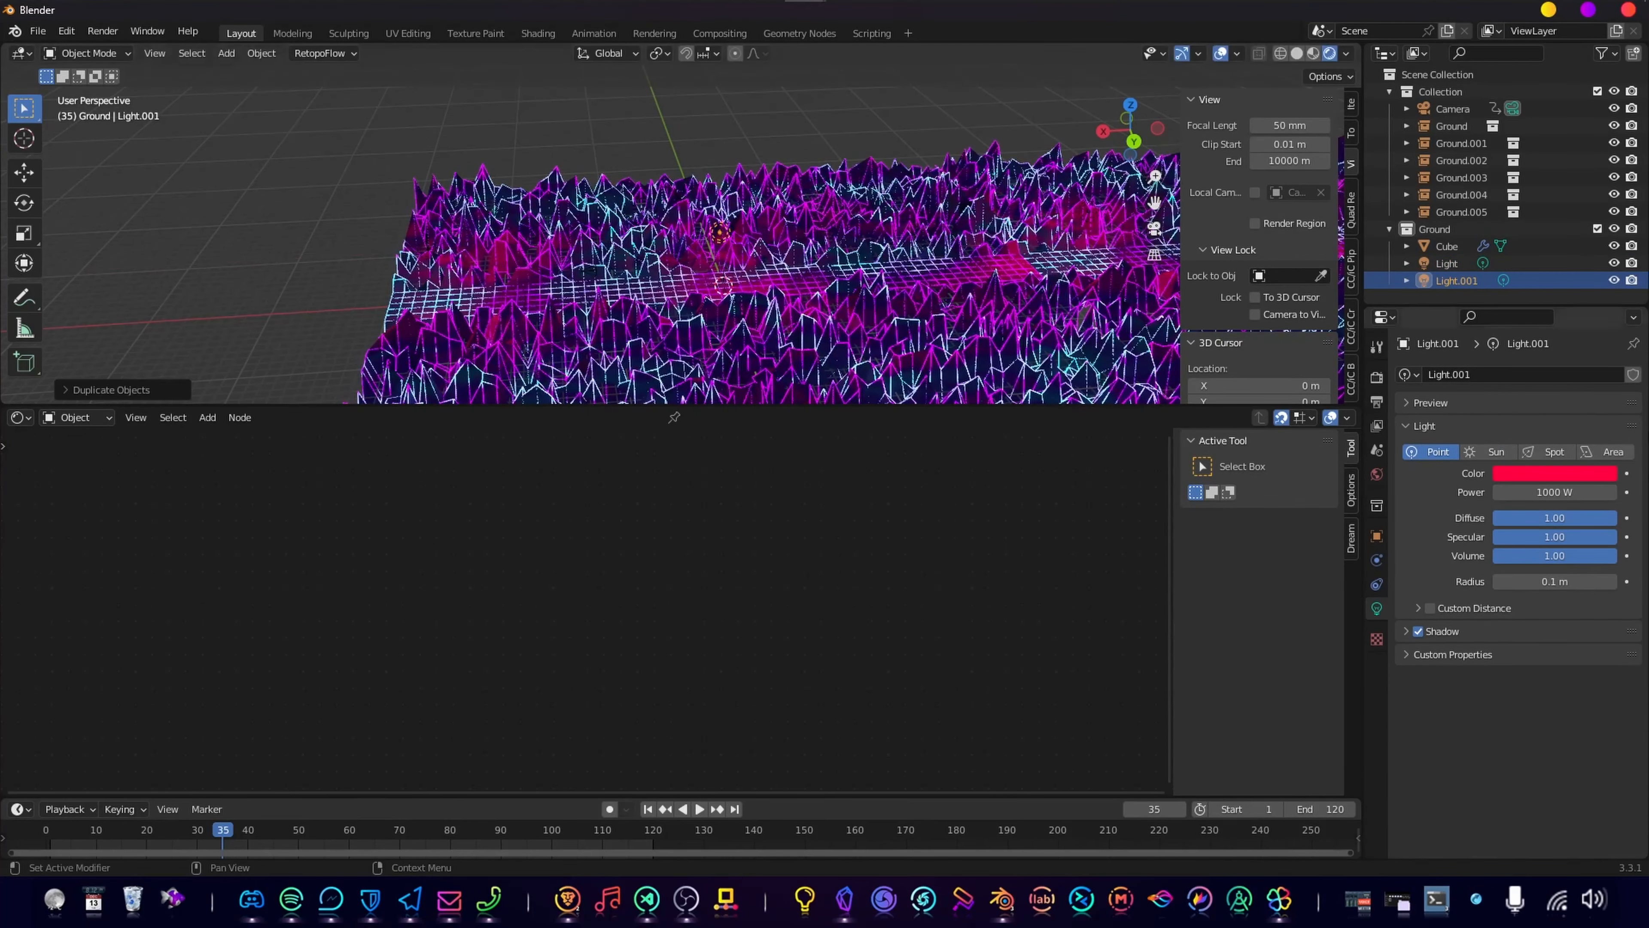
pyautogui.click(1553, 473)
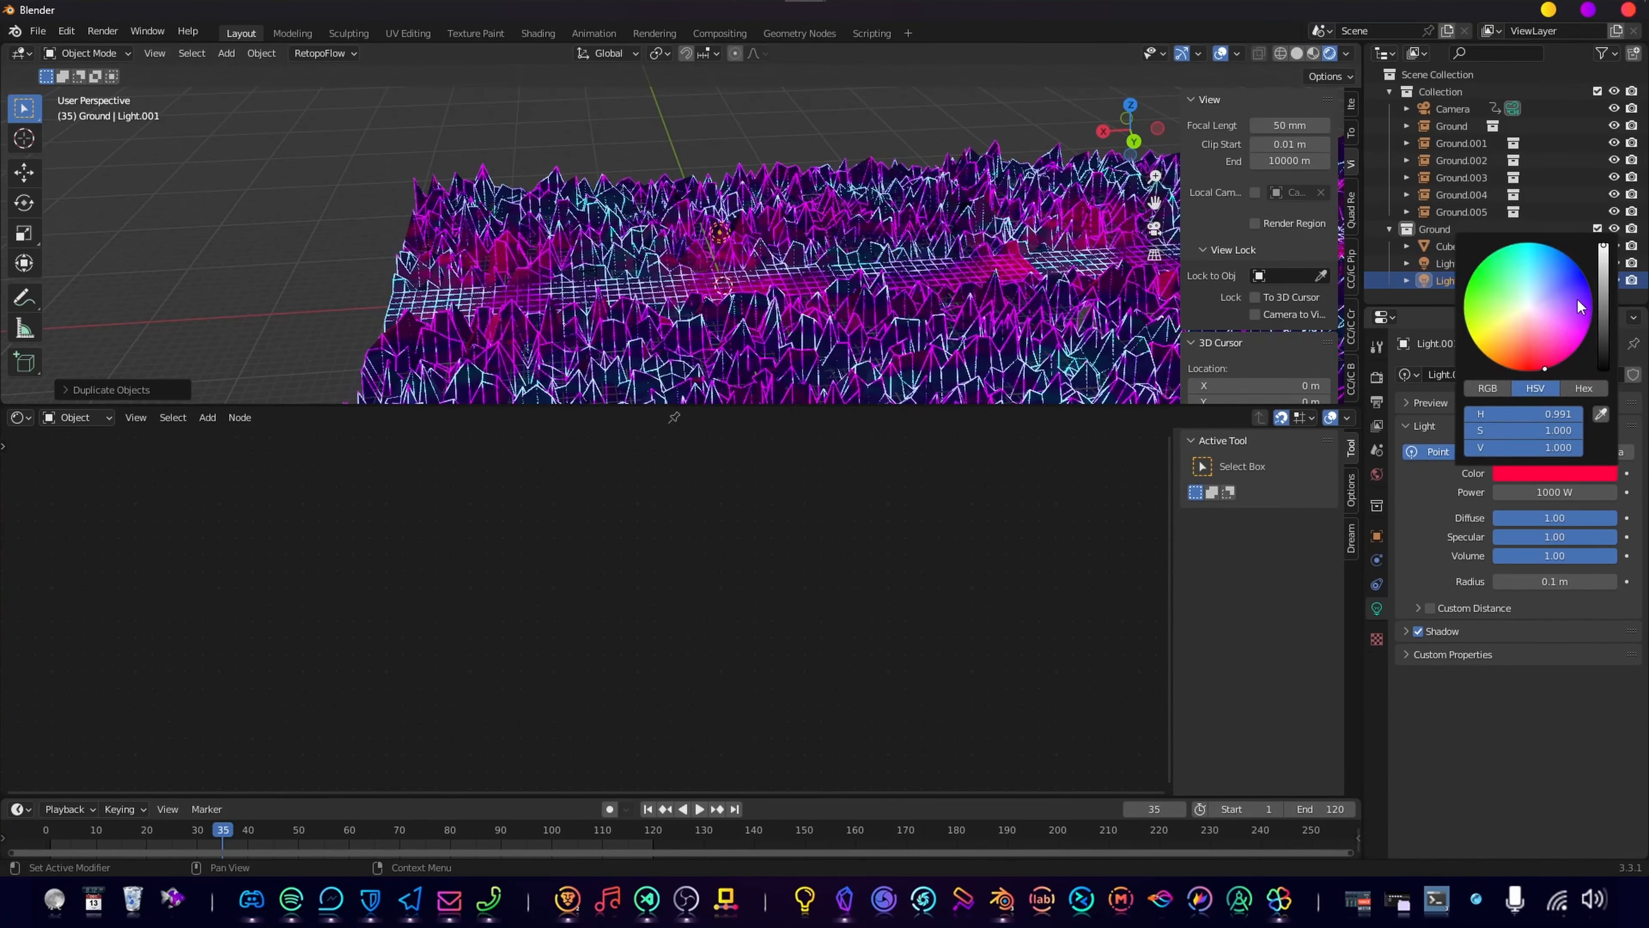
pyautogui.moveTo(1581, 306)
pyautogui.mouseDown()
pyautogui.moveTo(1534, 313)
pyautogui.moveTo(1559, 306)
pyautogui.mouseUp()
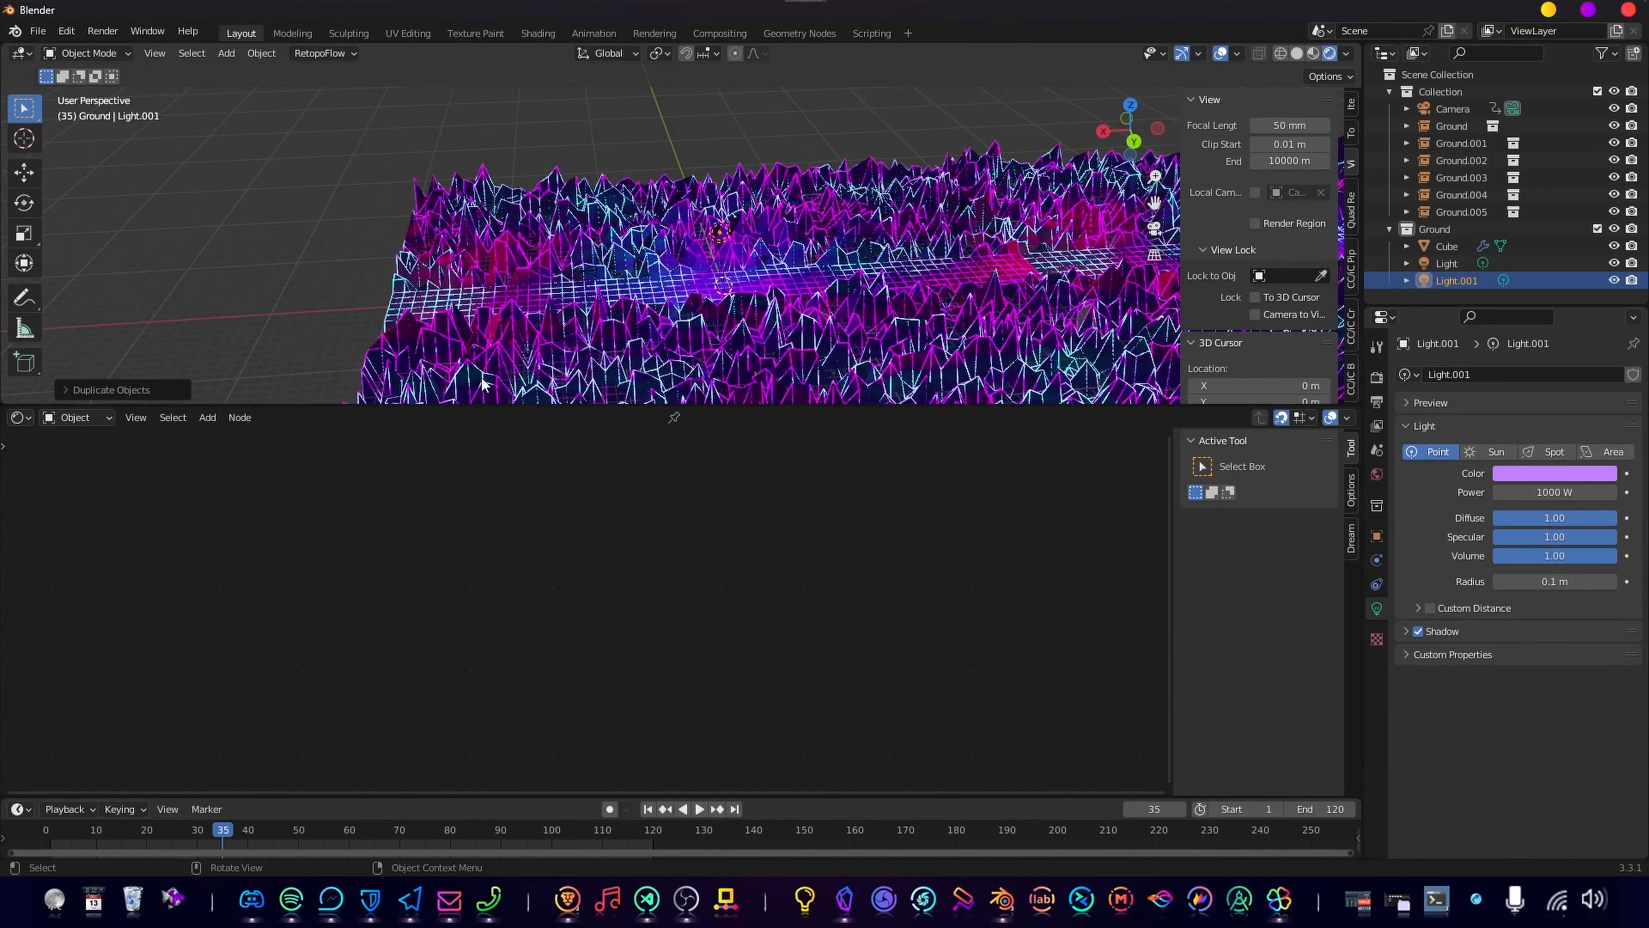
# Step: Duplicate the purple point light about 20 m along negative X and colour the copy turquoise
pyautogui.moveTo(482, 385); pyautogui.dragTo(718, 276, button='middle')
pyautogui.hotkey('shift', 'd')
pyautogui.press('x')
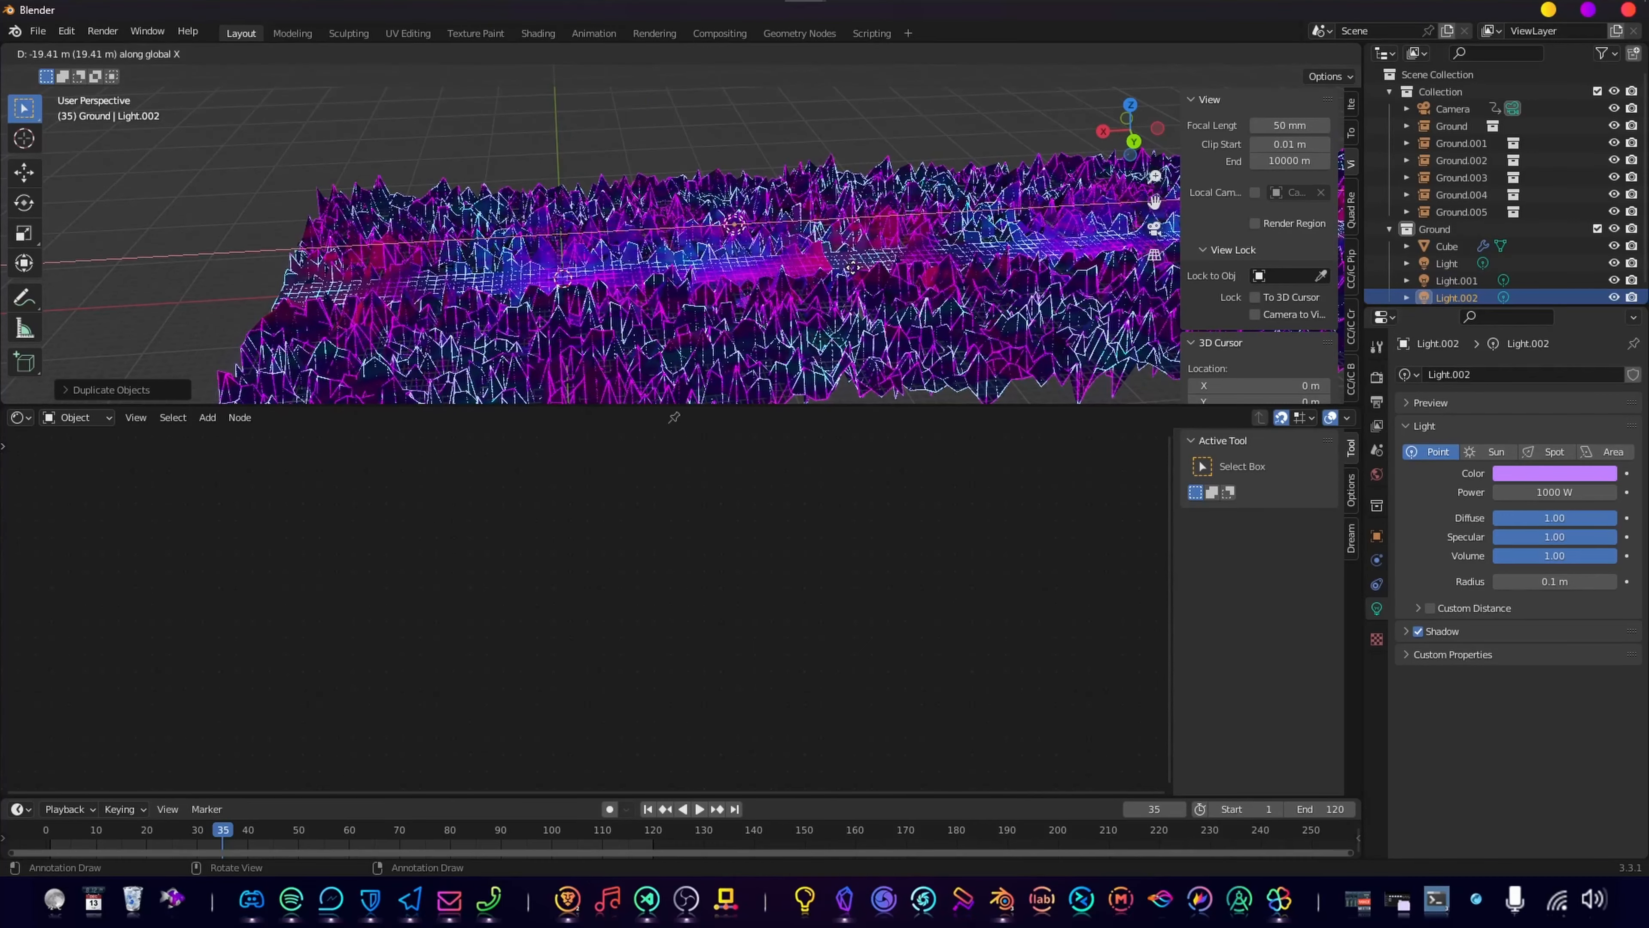
pyautogui.click(853, 267)
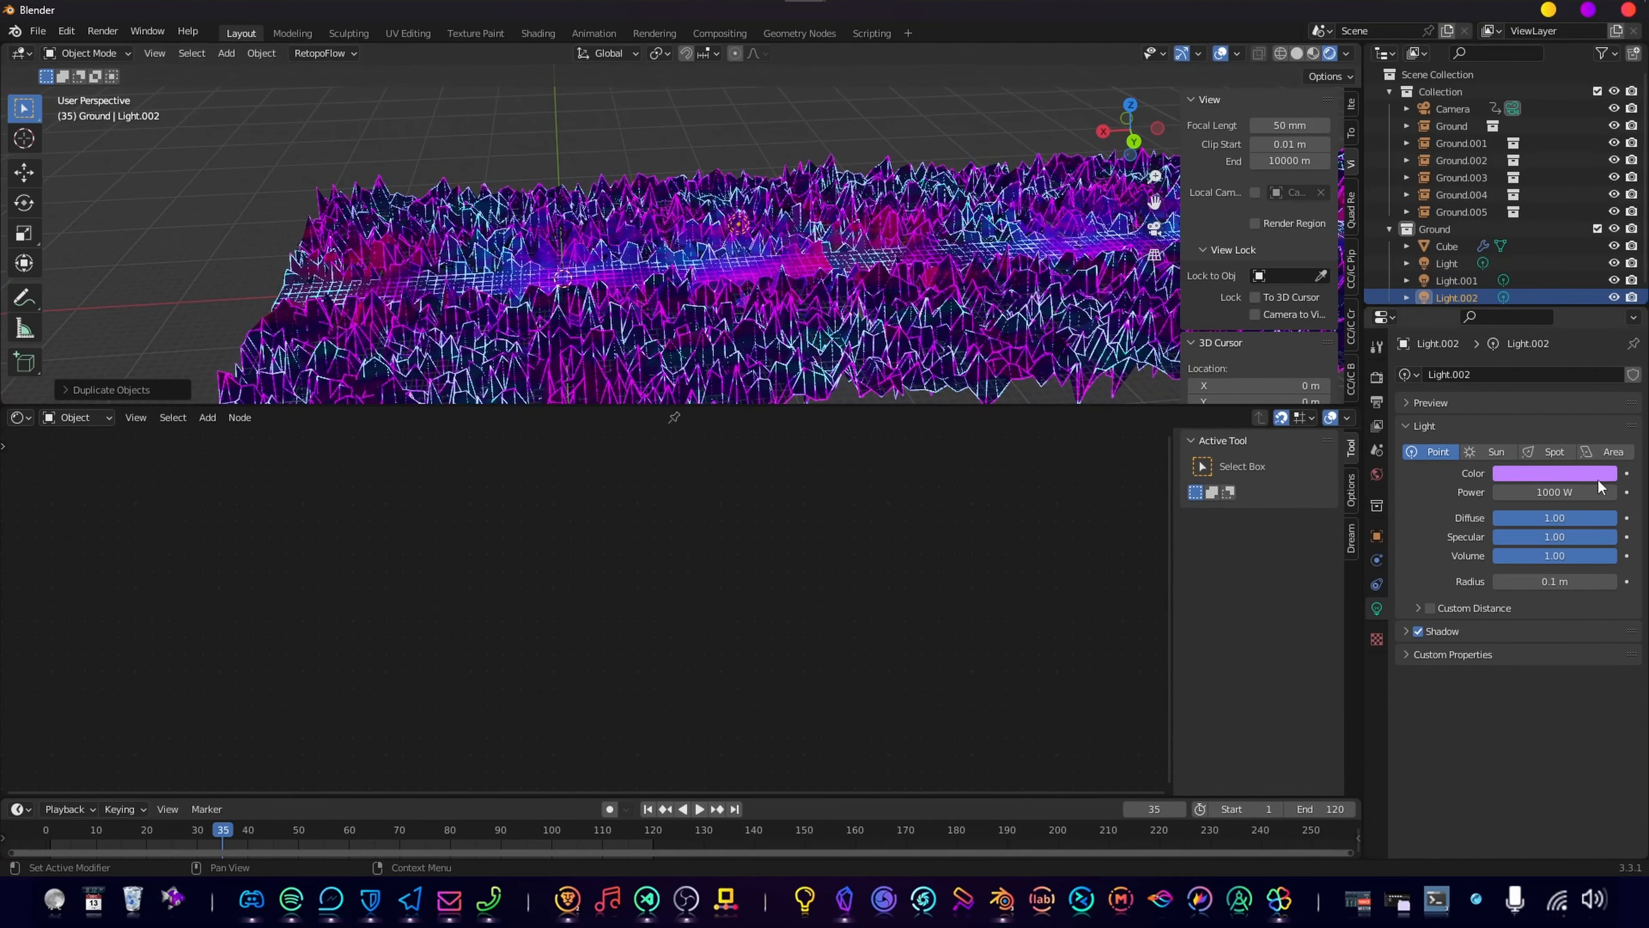
pyautogui.click(1558, 478)
pyautogui.moveTo(1526, 288); pyautogui.dragTo(1520, 255)
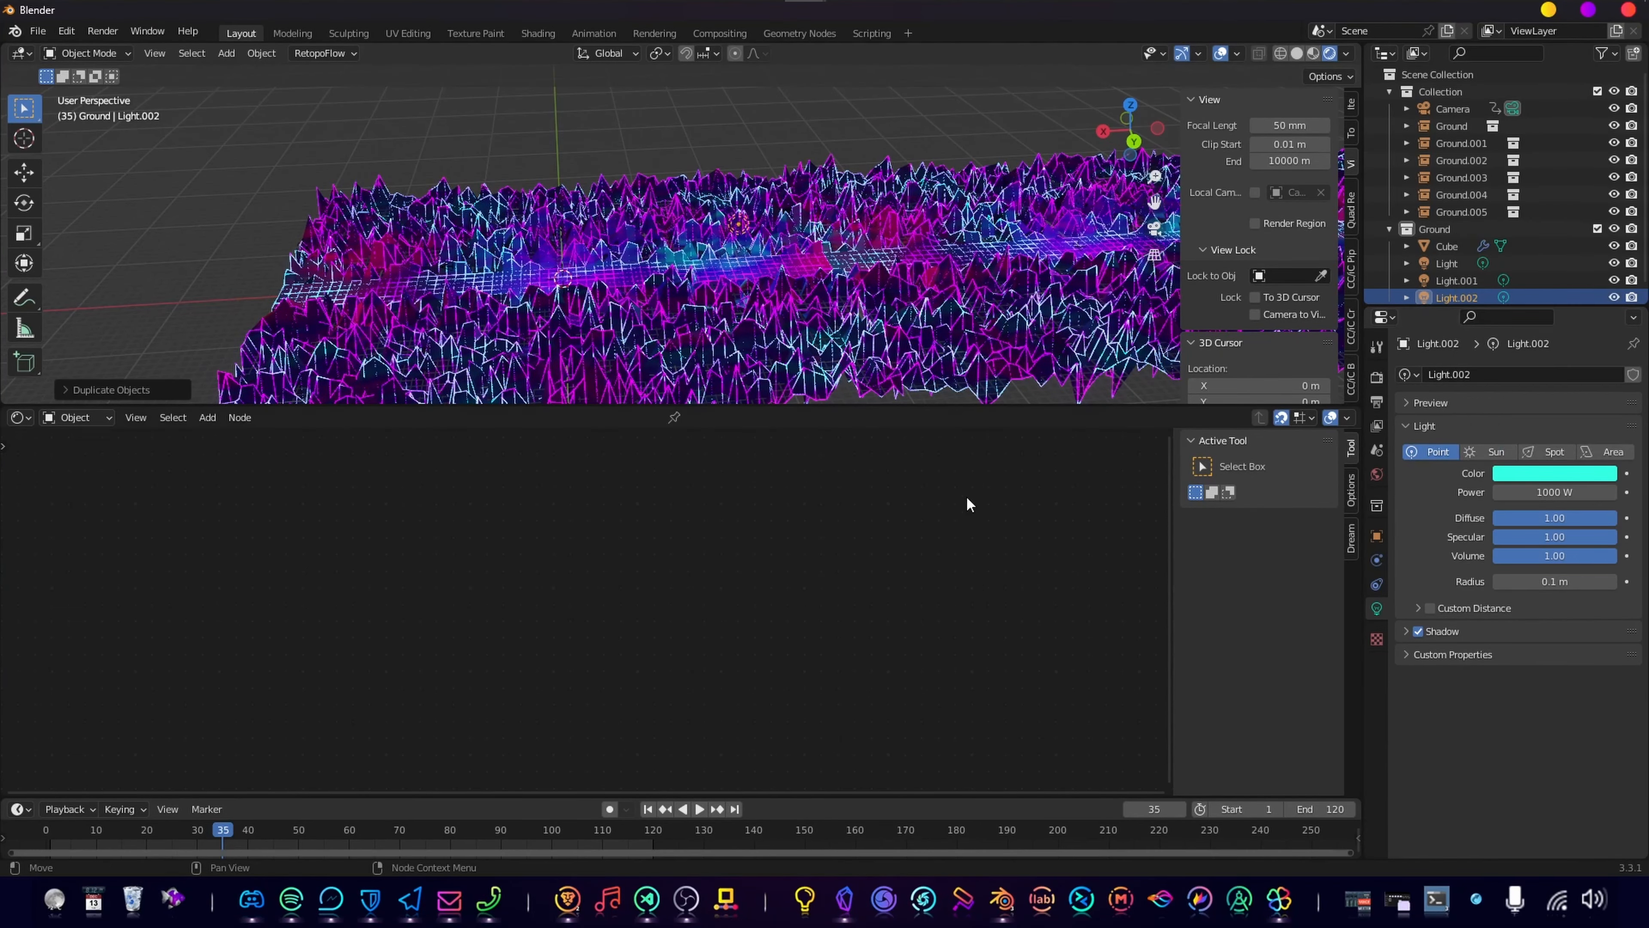
# Step: Play the animation through the camera to review the coloured lights on the moving terrain
pyautogui.scroll(-4, 752, 305)
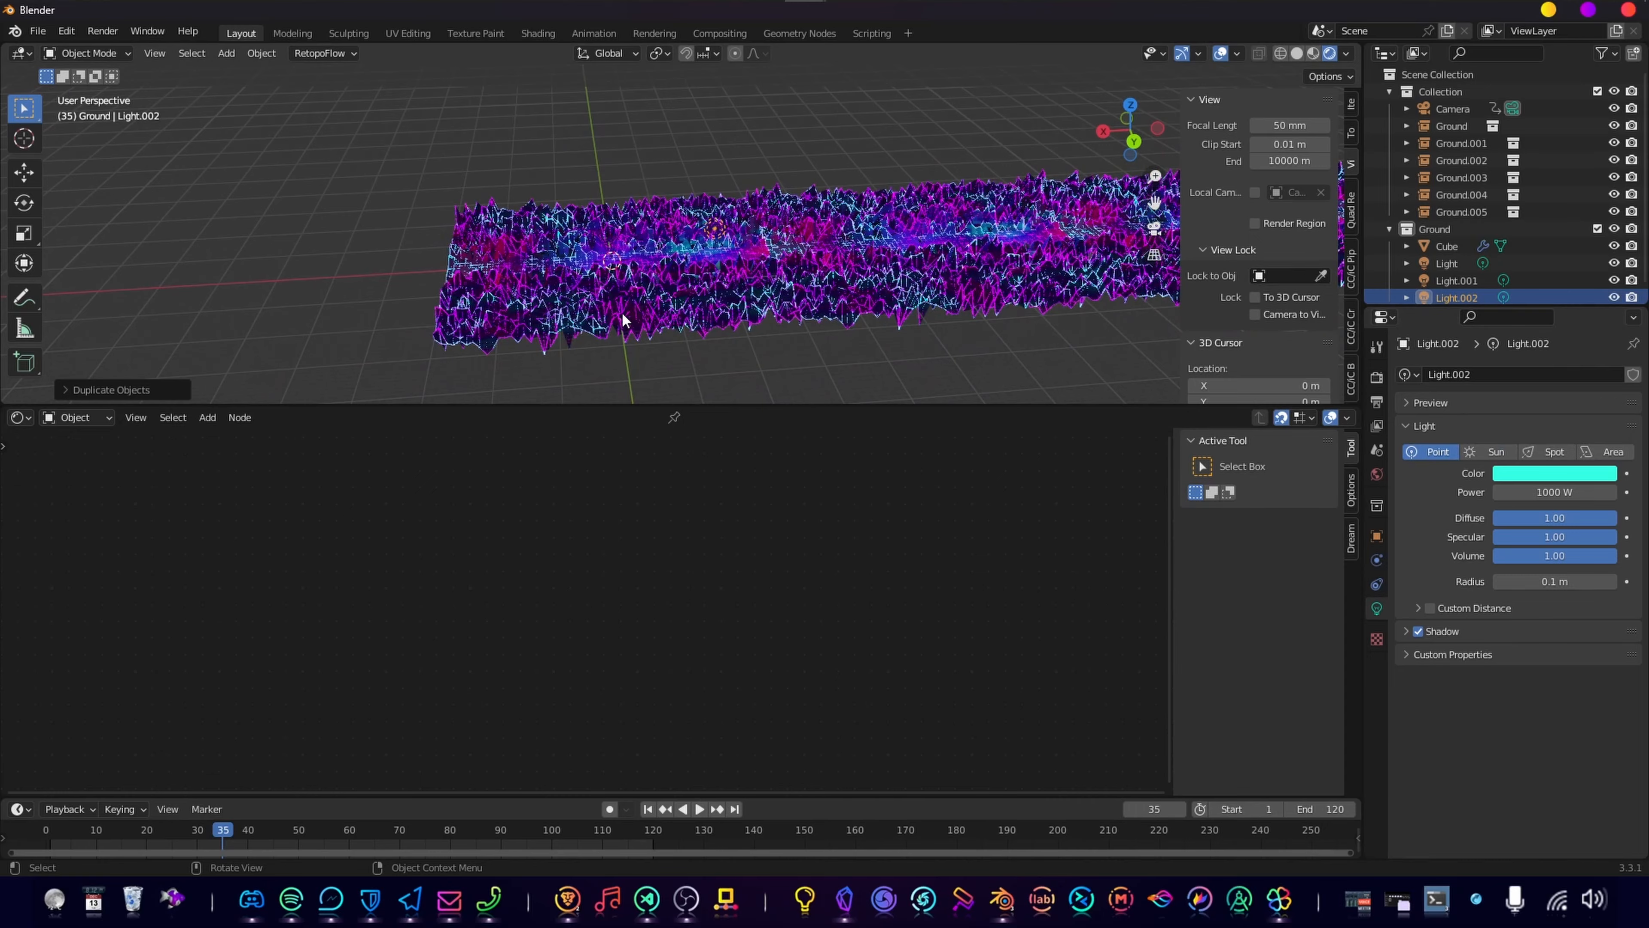
pyautogui.press('KP_0')
pyautogui.scroll(1, 711, 319)
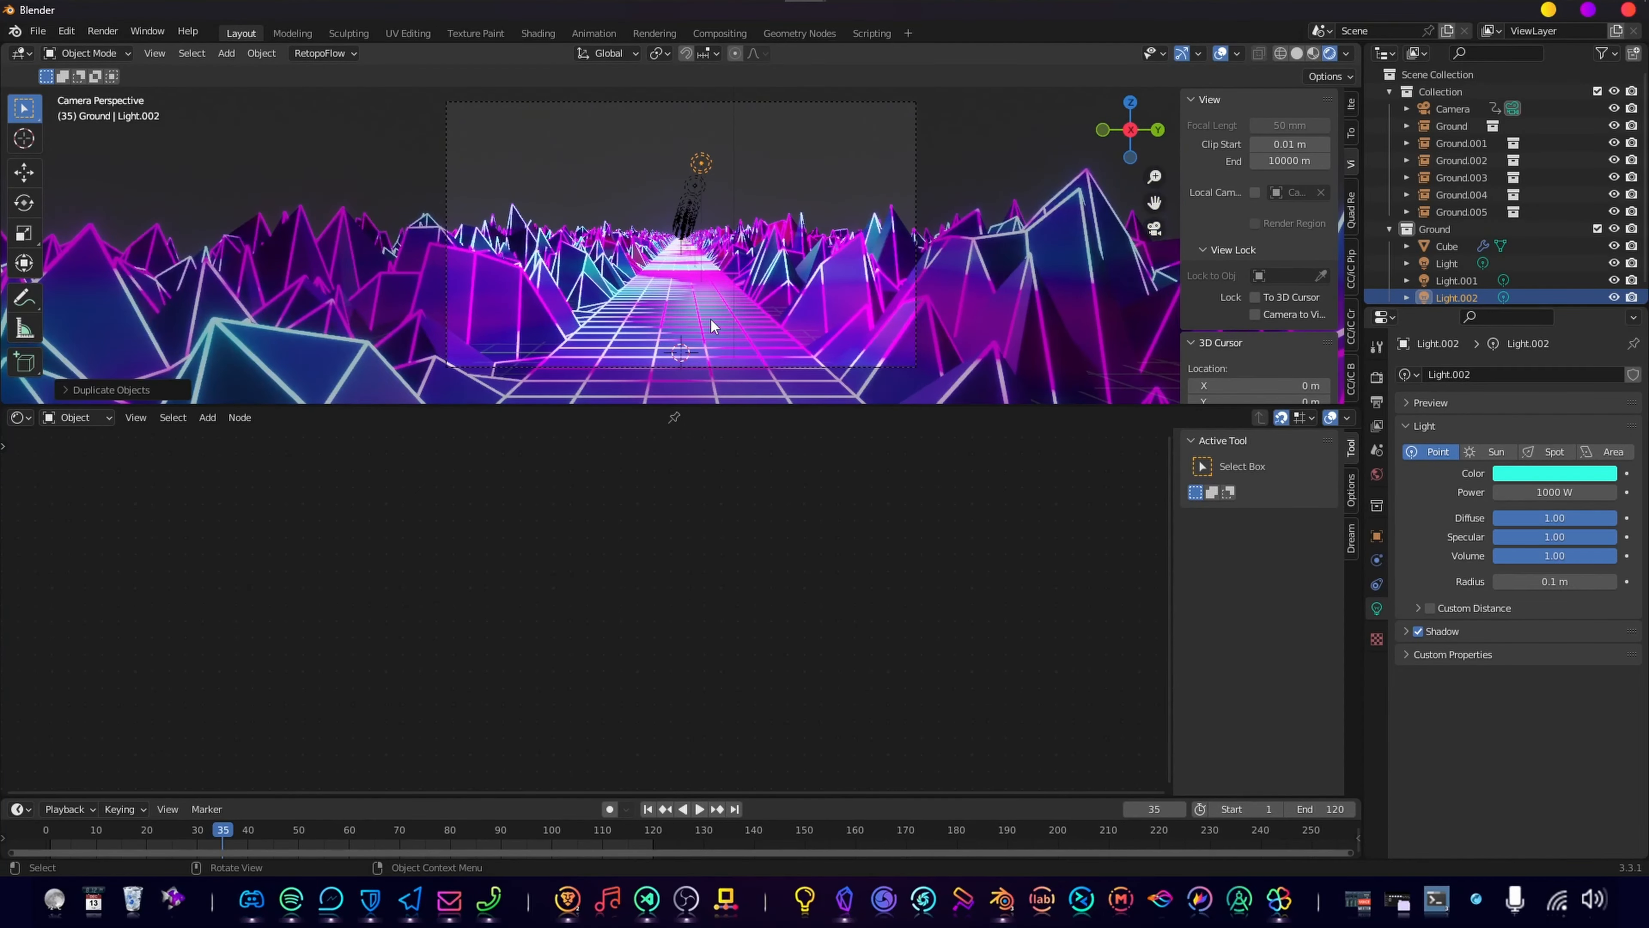
pyautogui.press('space')
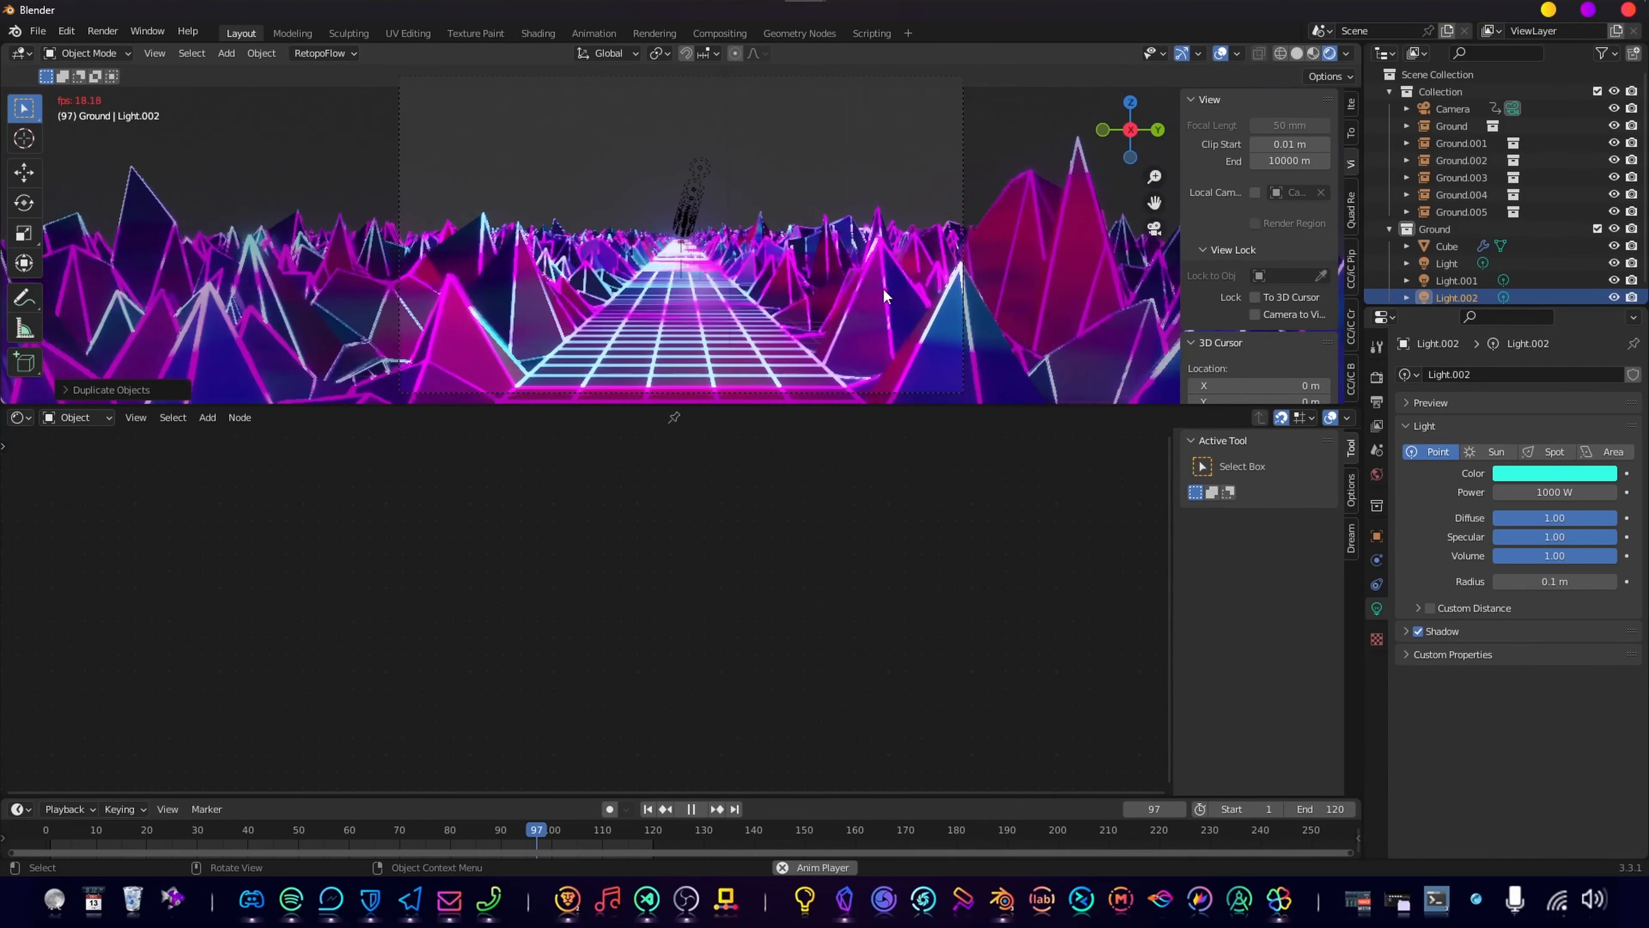
pyautogui.press('space')
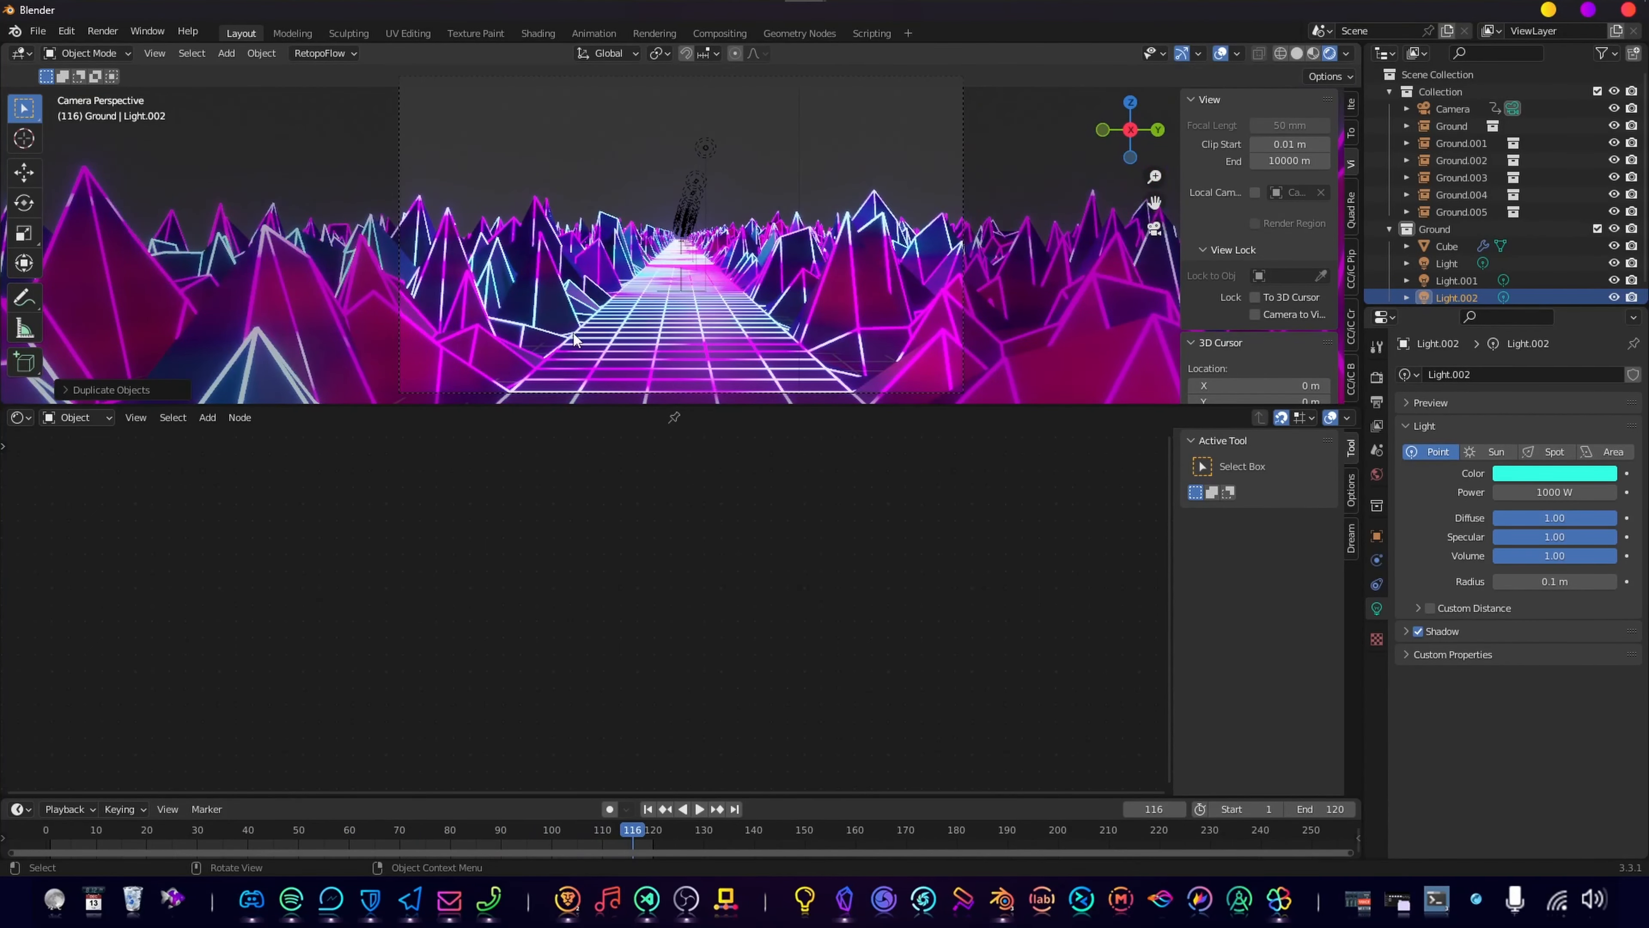
pyautogui.scroll(-2, 644, 323)
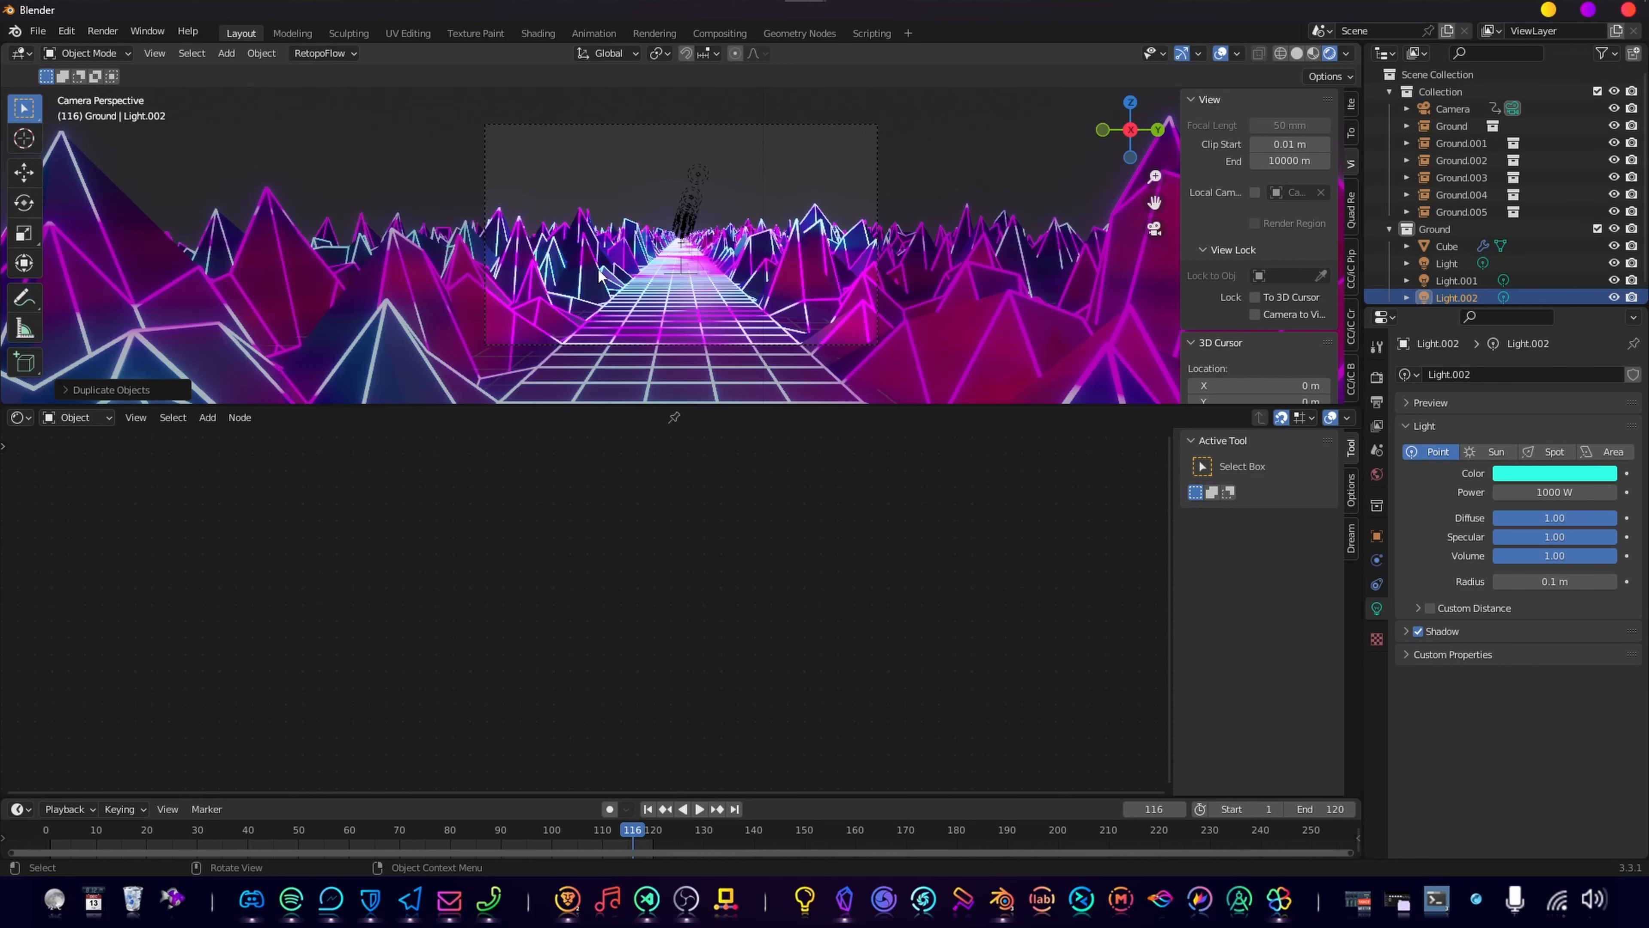
# Step: Show the original terrain tile's geometry node tree in the lower editor, up to its Join Geometry and output nodes
pyautogui.click(591, 288)
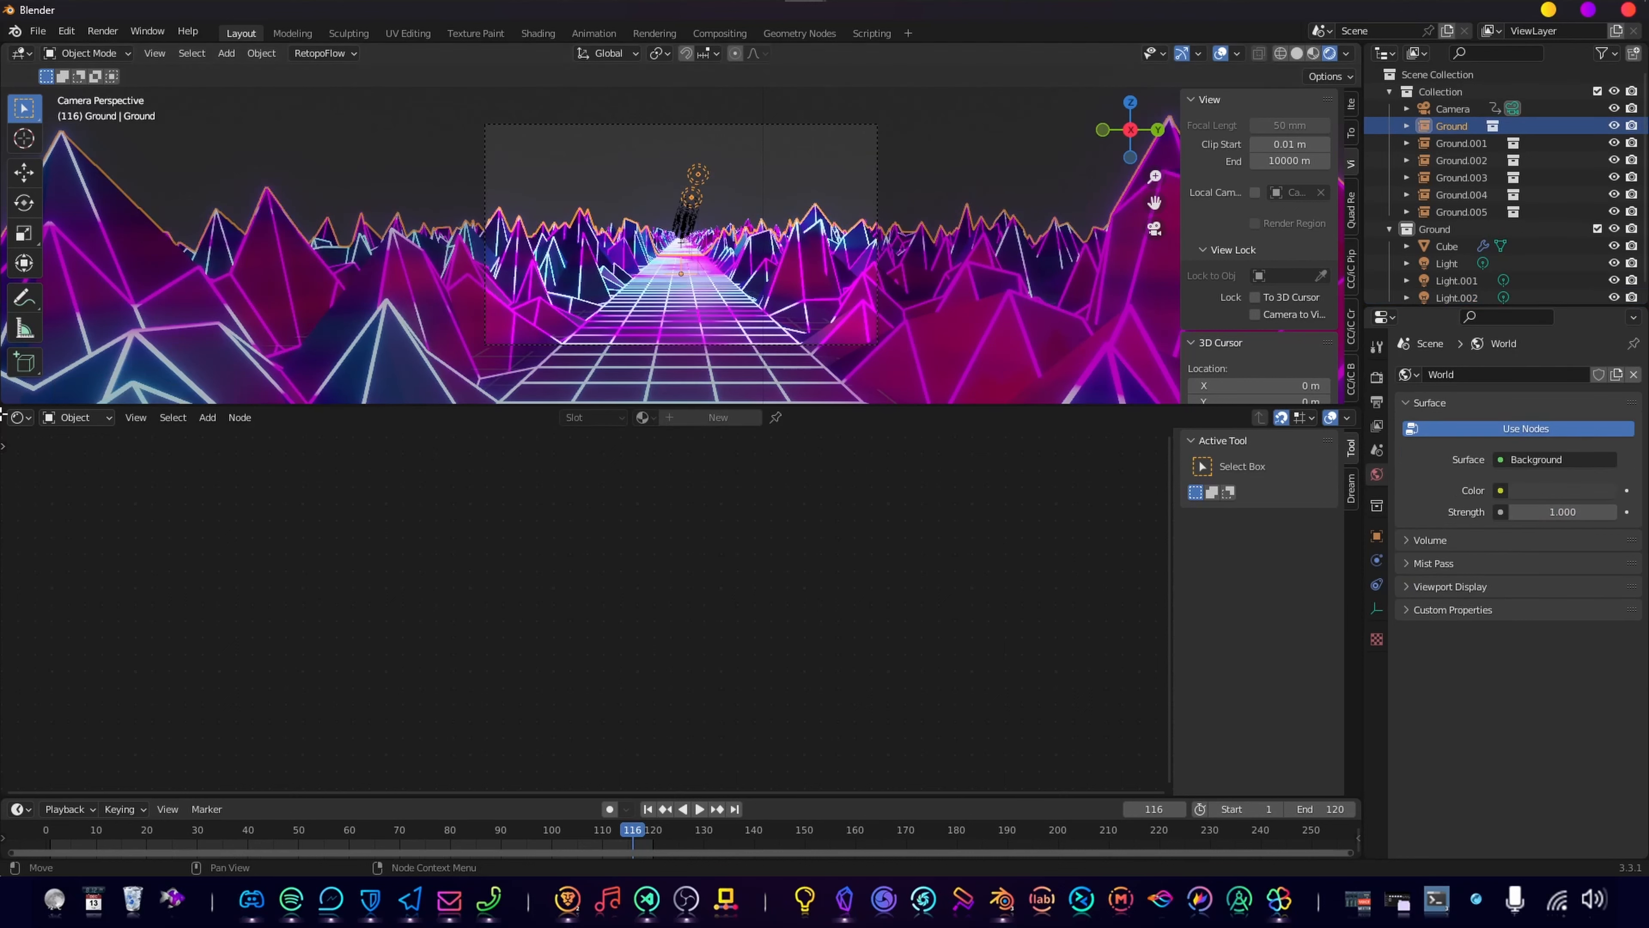
pyautogui.click(29, 419)
pyautogui.click(64, 545)
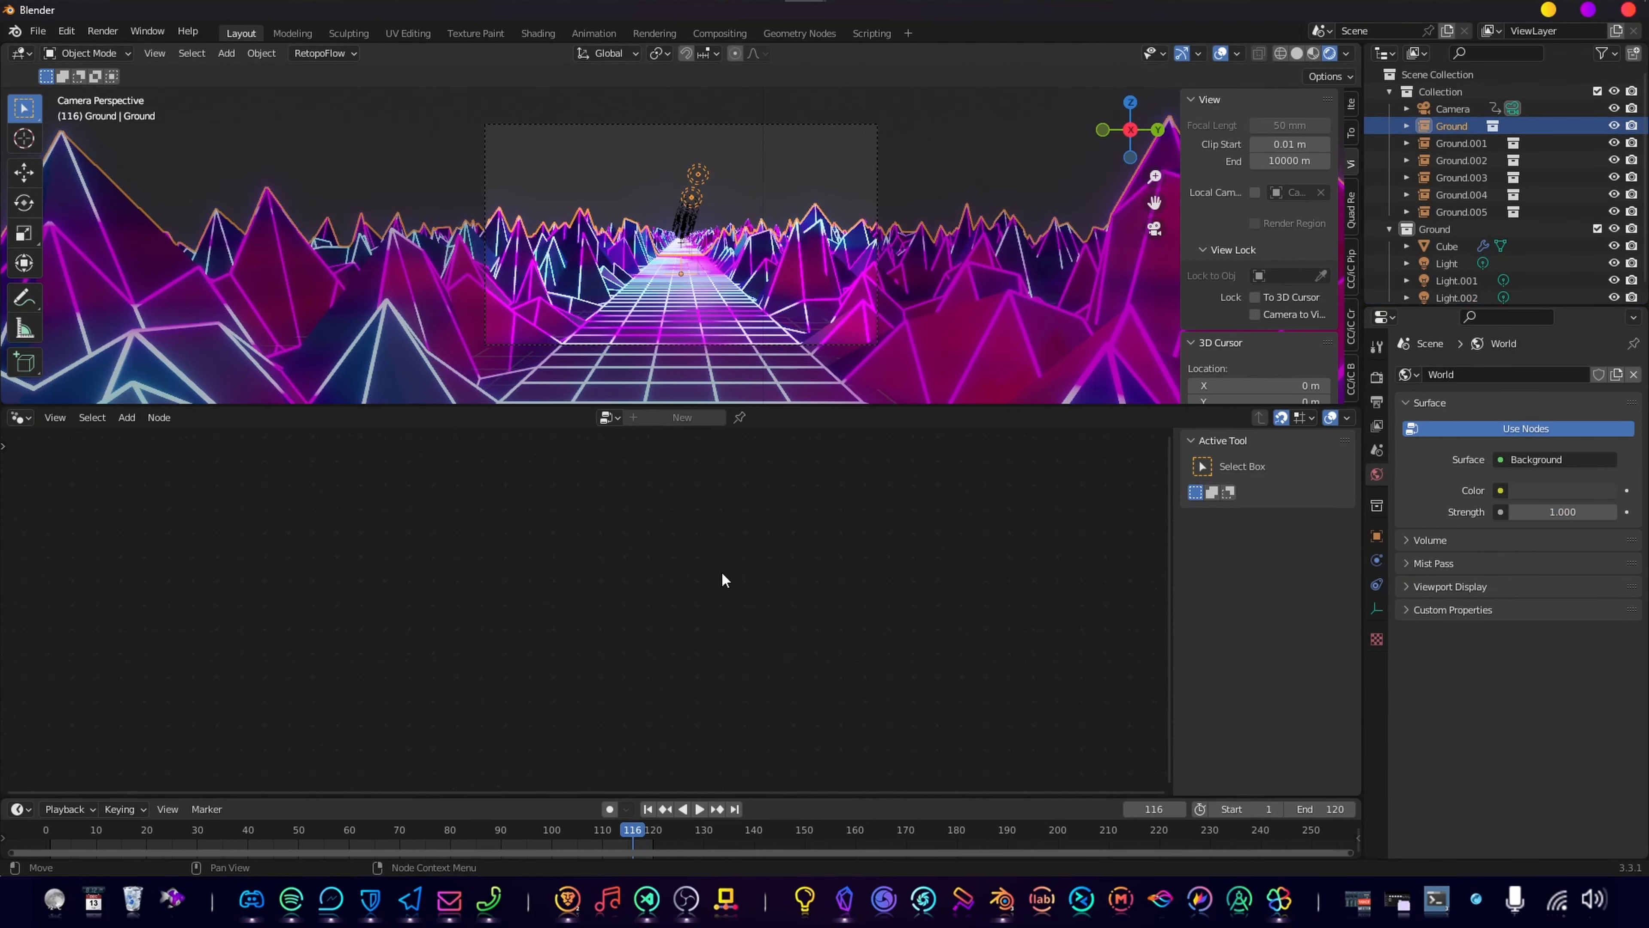
pyautogui.scroll(5, 700, 496)
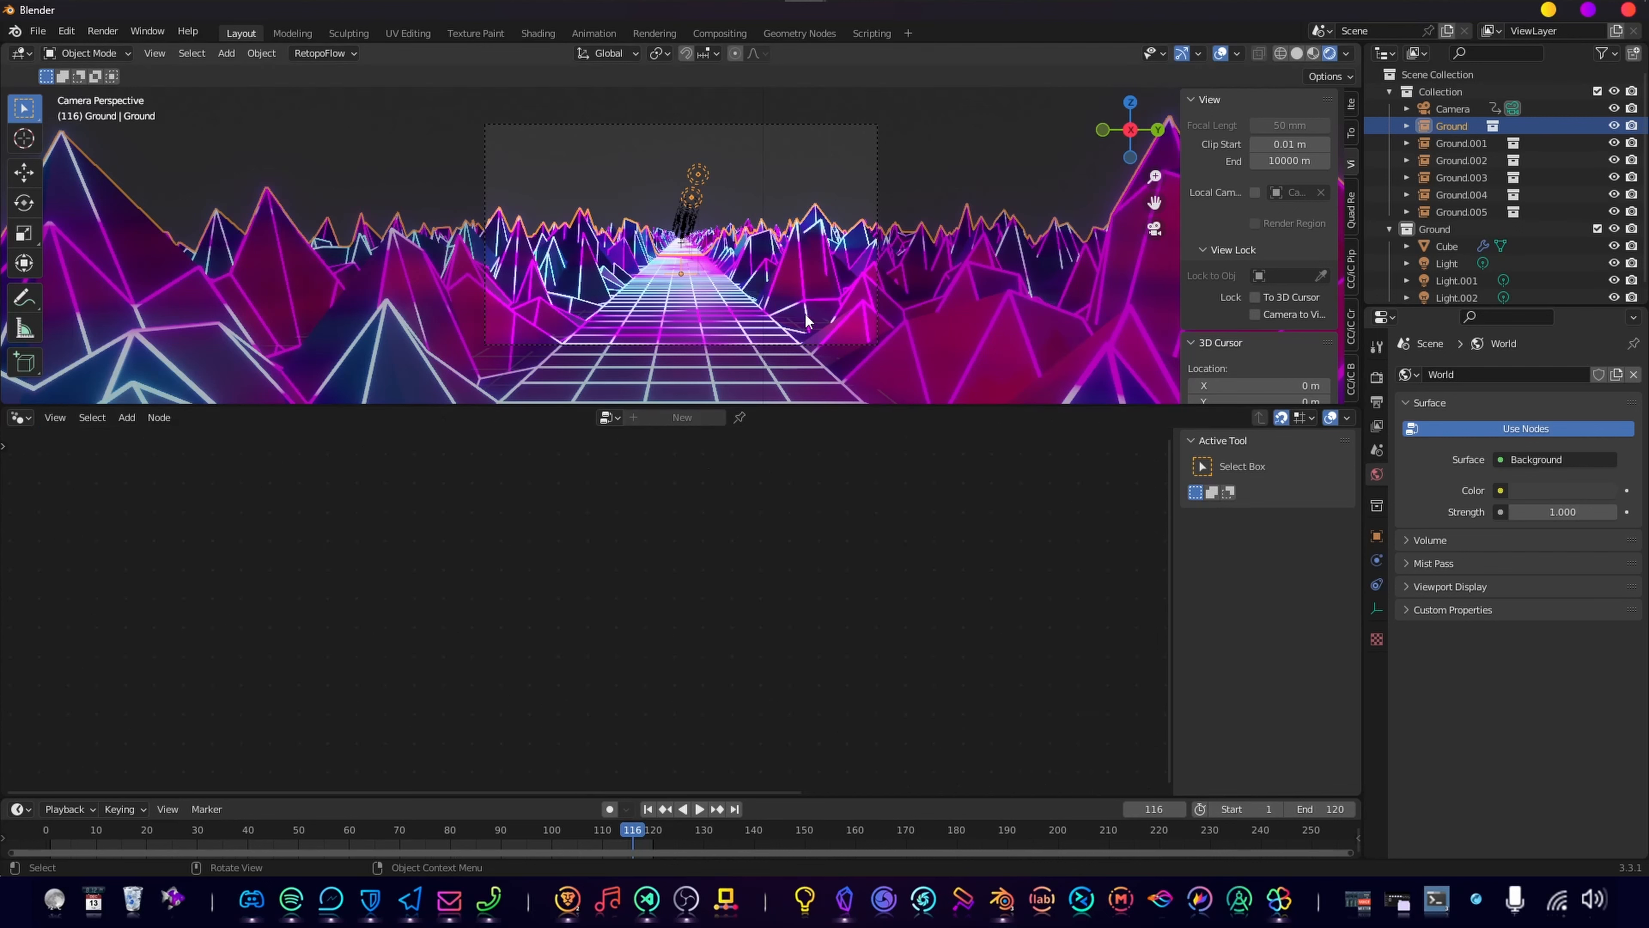
pyautogui.scroll(-3, 782, 314)
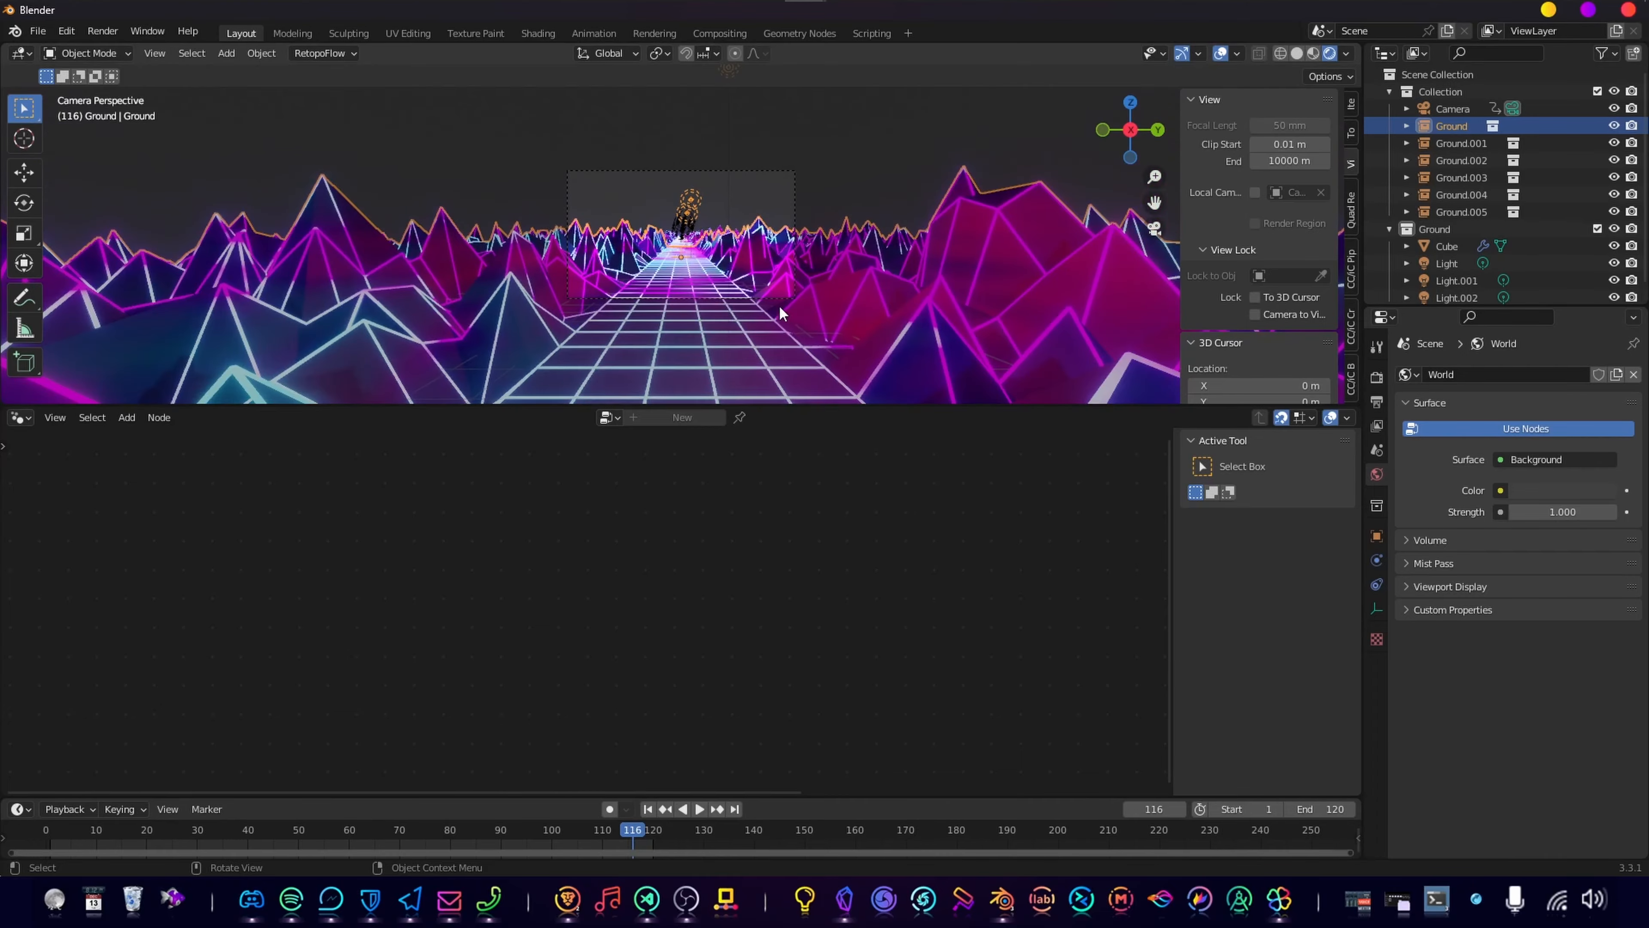
pyautogui.moveTo(779, 304); pyautogui.dragTo(817, 285, button='middle')
pyautogui.click(816, 285)
pyautogui.scroll(-4, 732, 575)
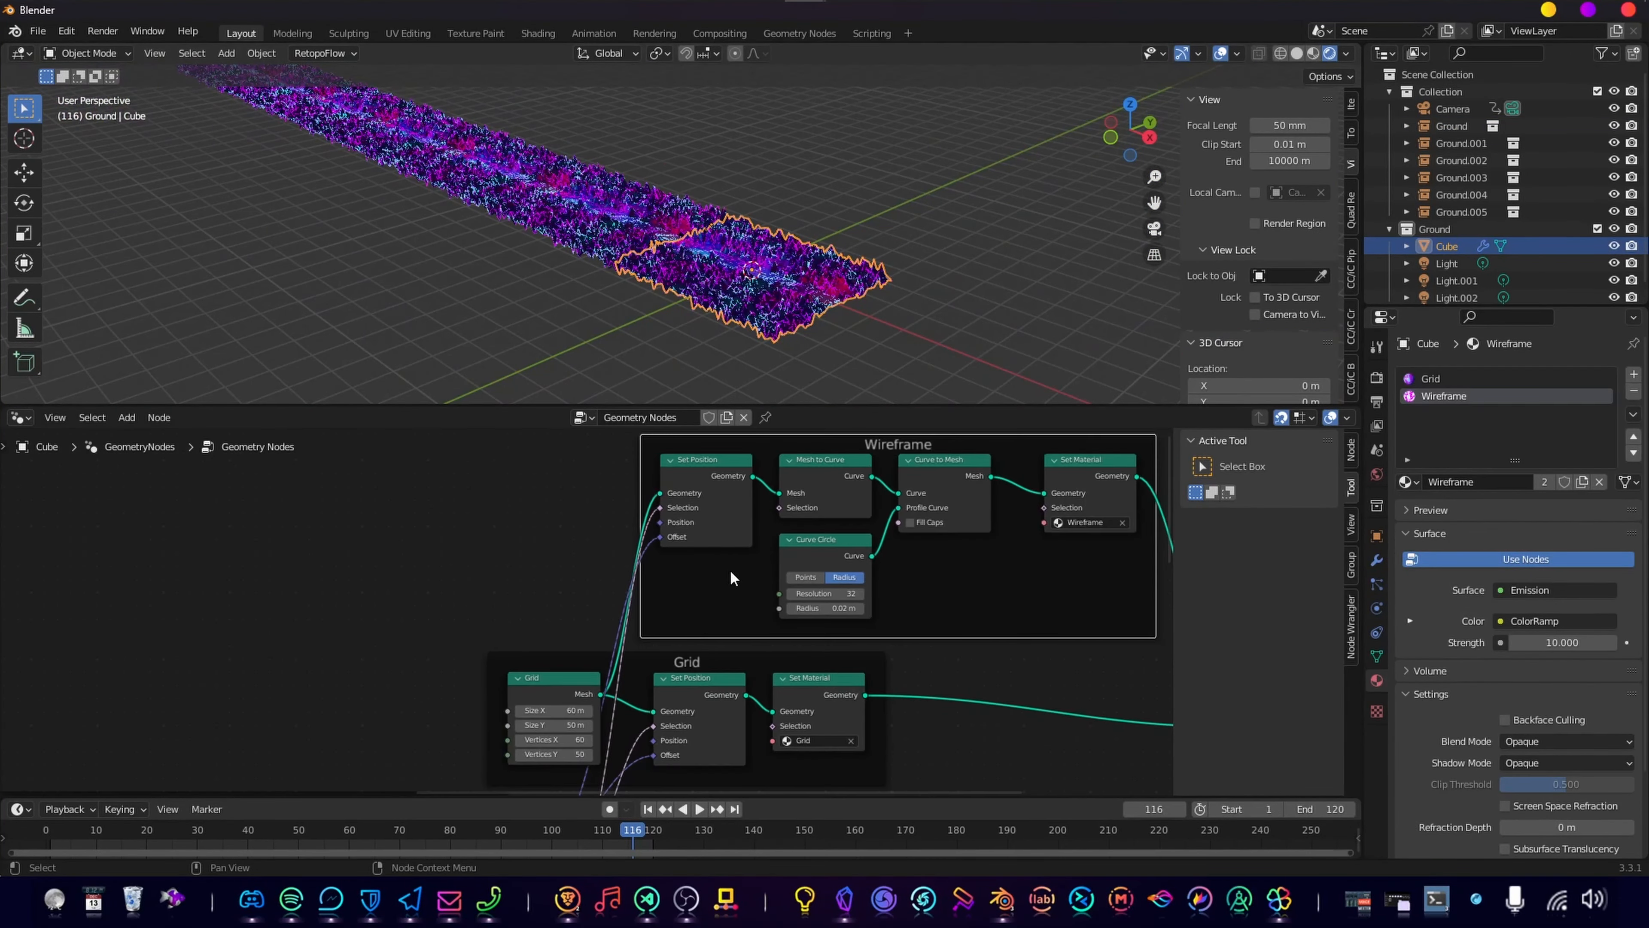
pyautogui.moveTo(712, 523)
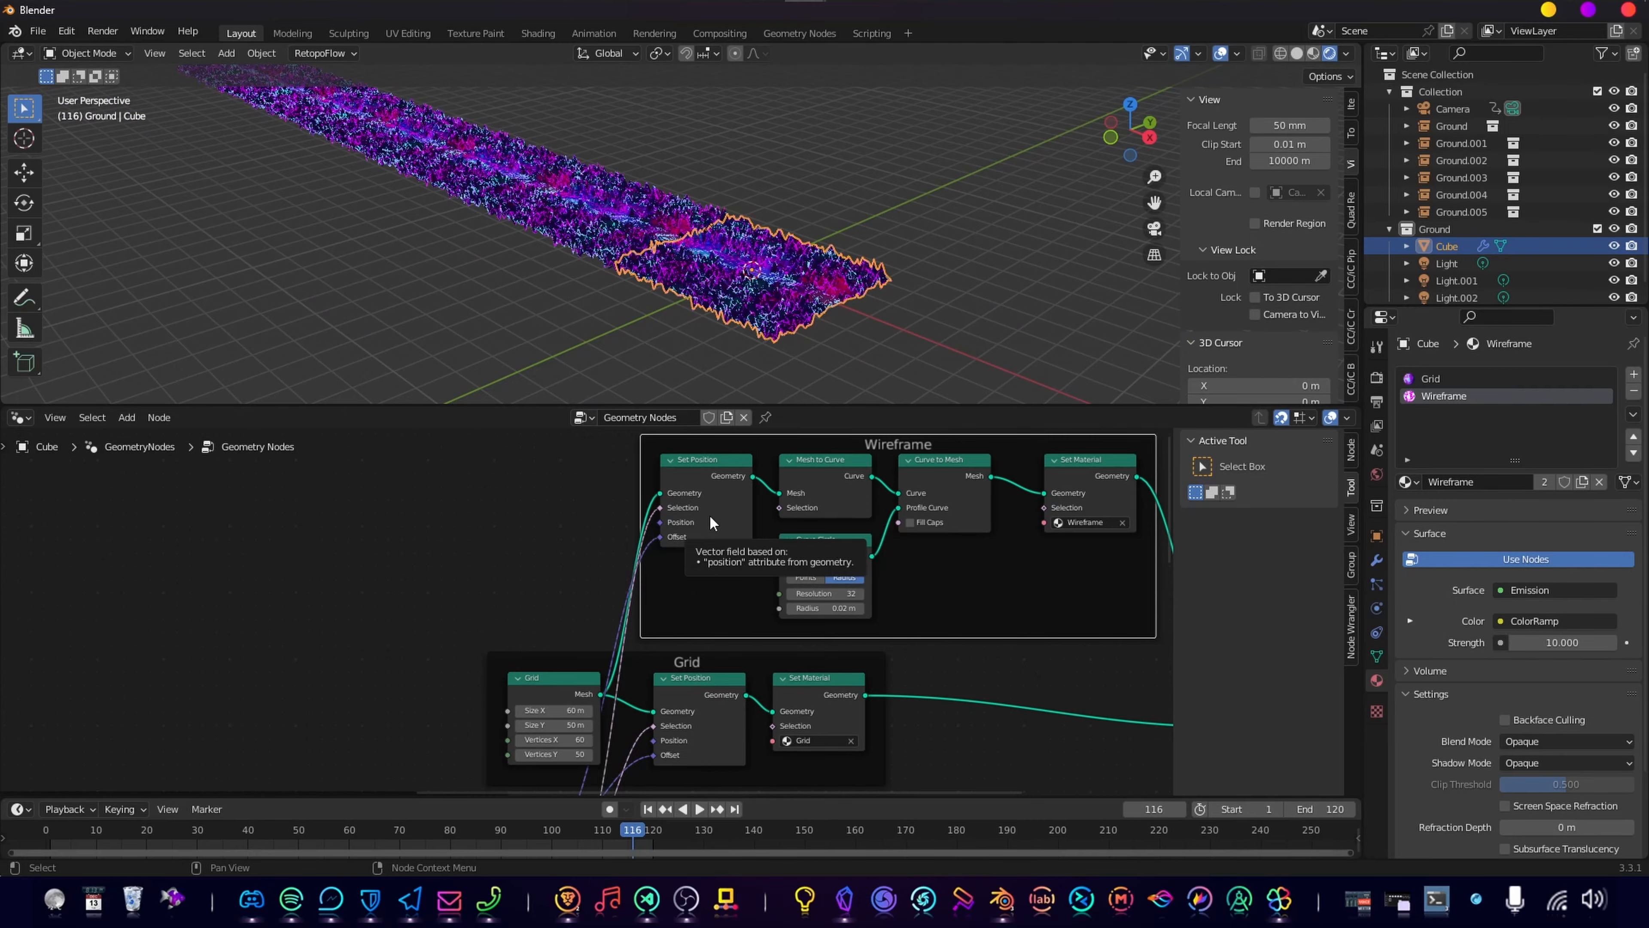
pyautogui.moveTo(926, 532); pyautogui.dragTo(680, 448, button='middle')
pyautogui.moveTo(753, 606); pyautogui.dragTo(681, 545, button='middle')
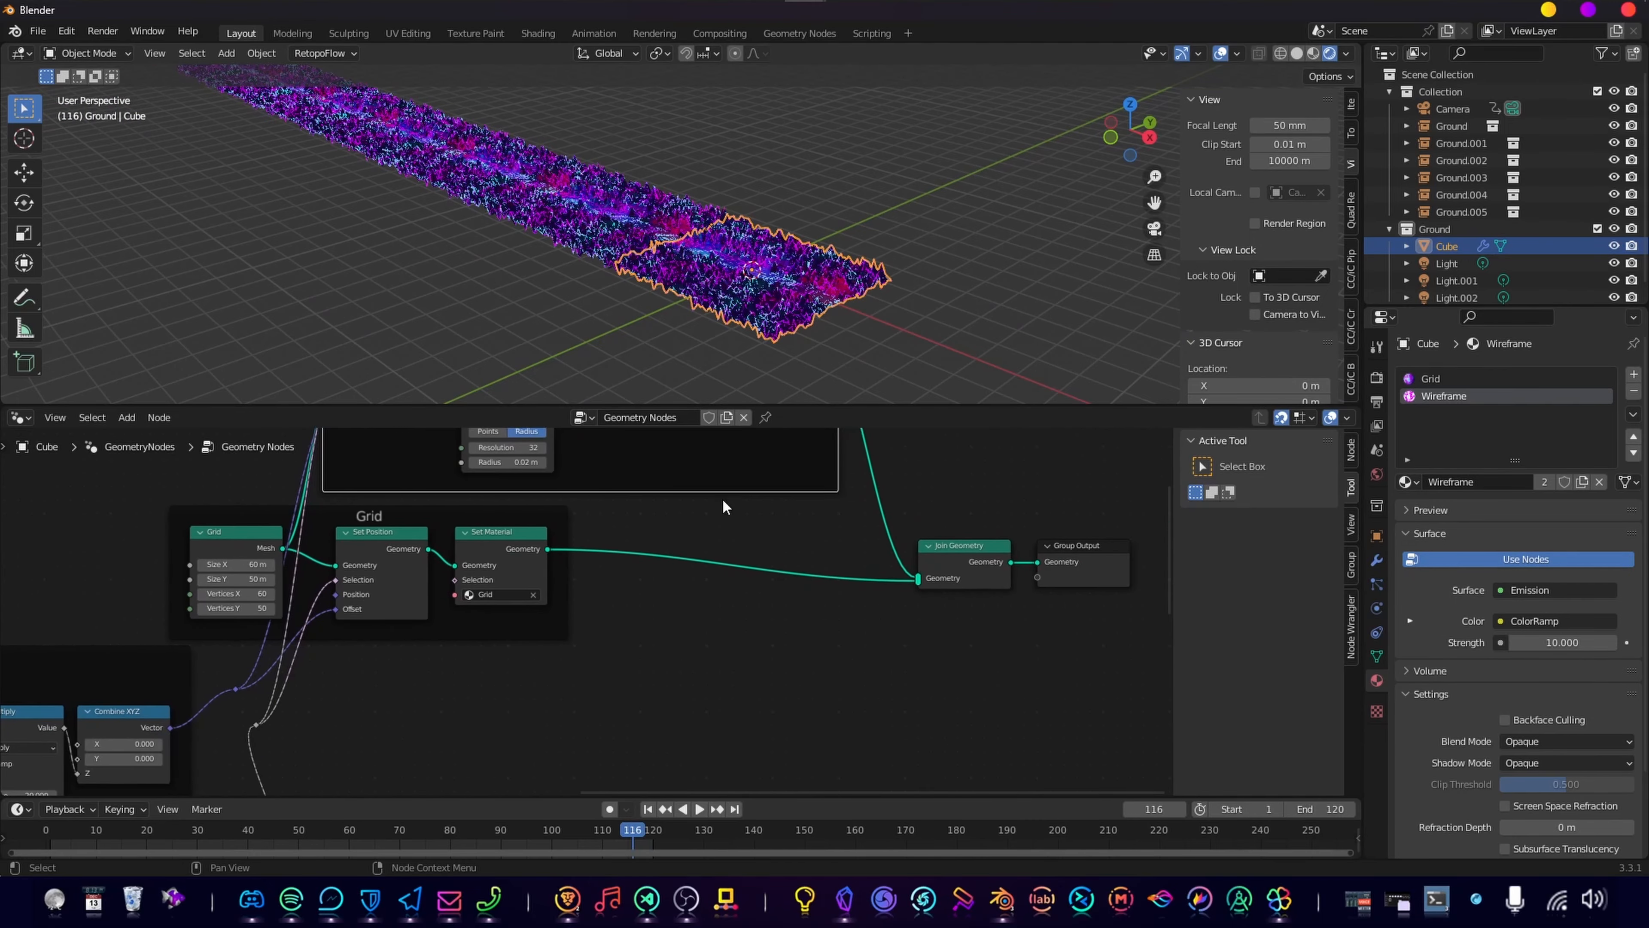
# Step: Add two material slots to the terrain tile, each with a new material
pyautogui.scroll(10, 652, 240)
pyautogui.scroll(-5, 652, 241)
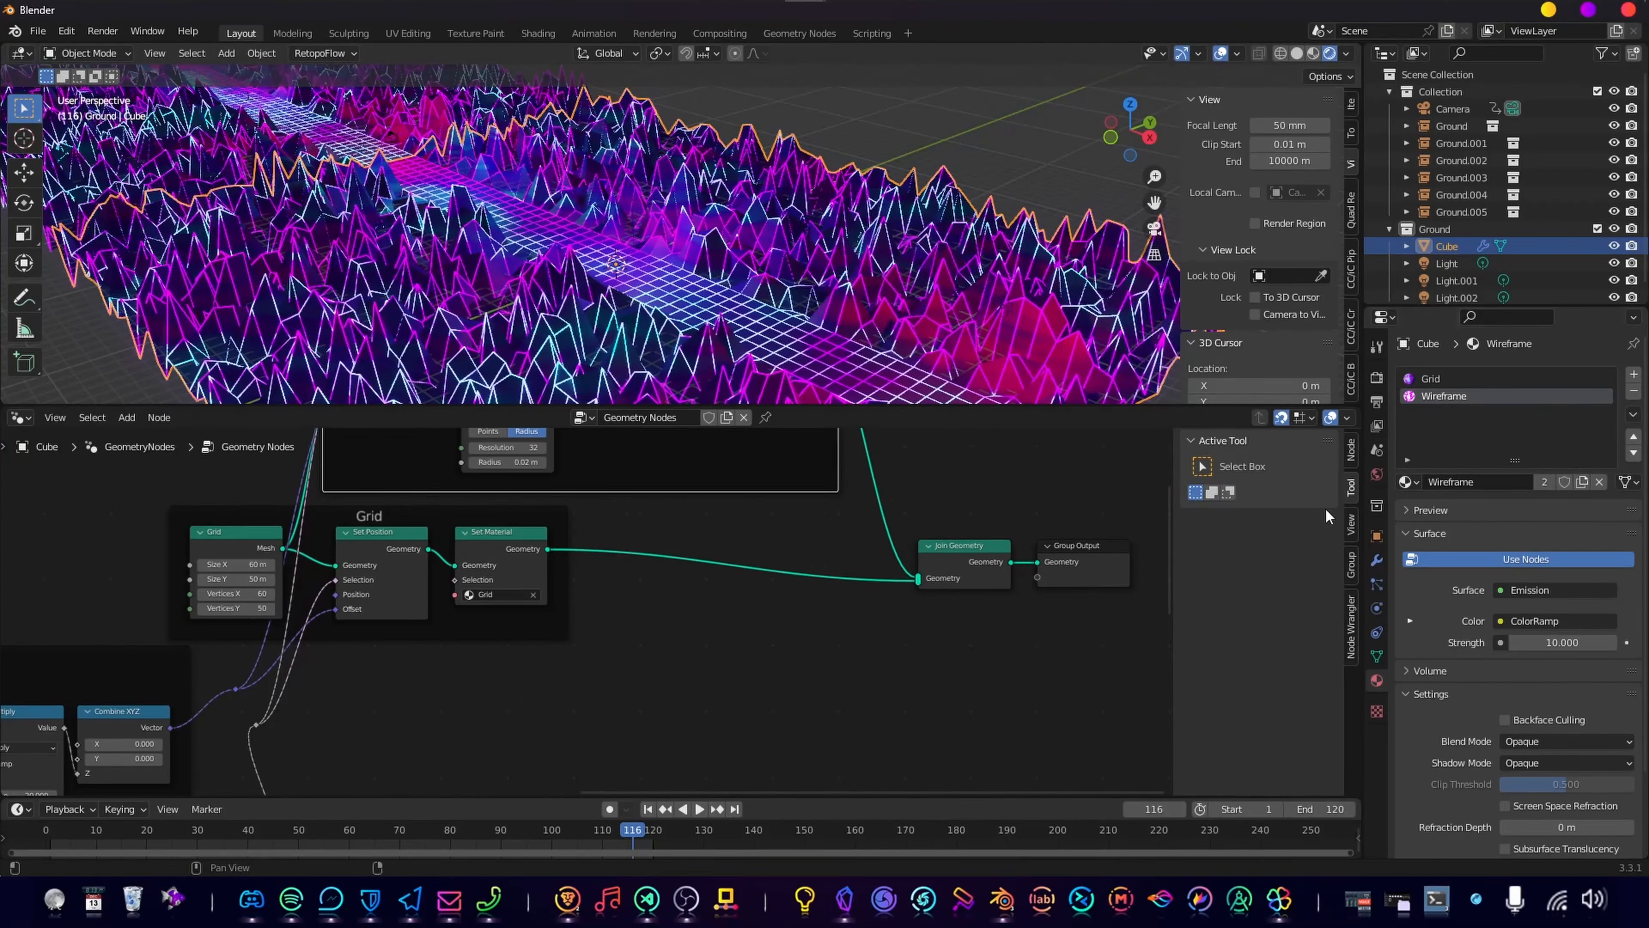
pyautogui.click(1634, 376)
pyautogui.click(1546, 481)
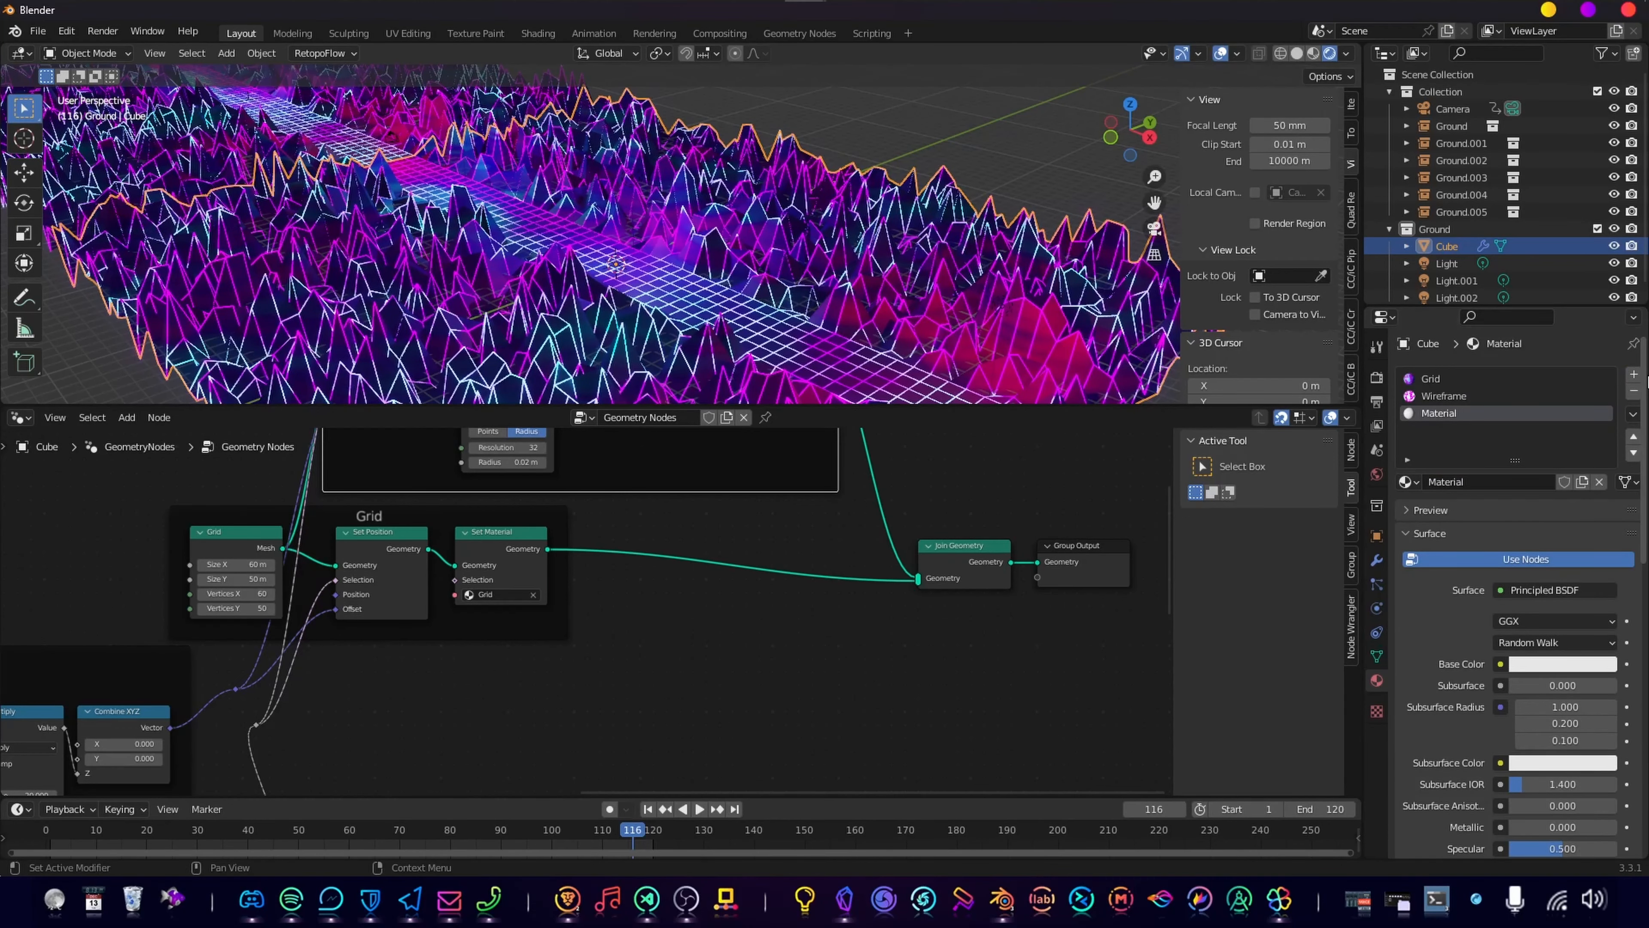
pyautogui.click(1635, 375)
pyautogui.click(1493, 478)
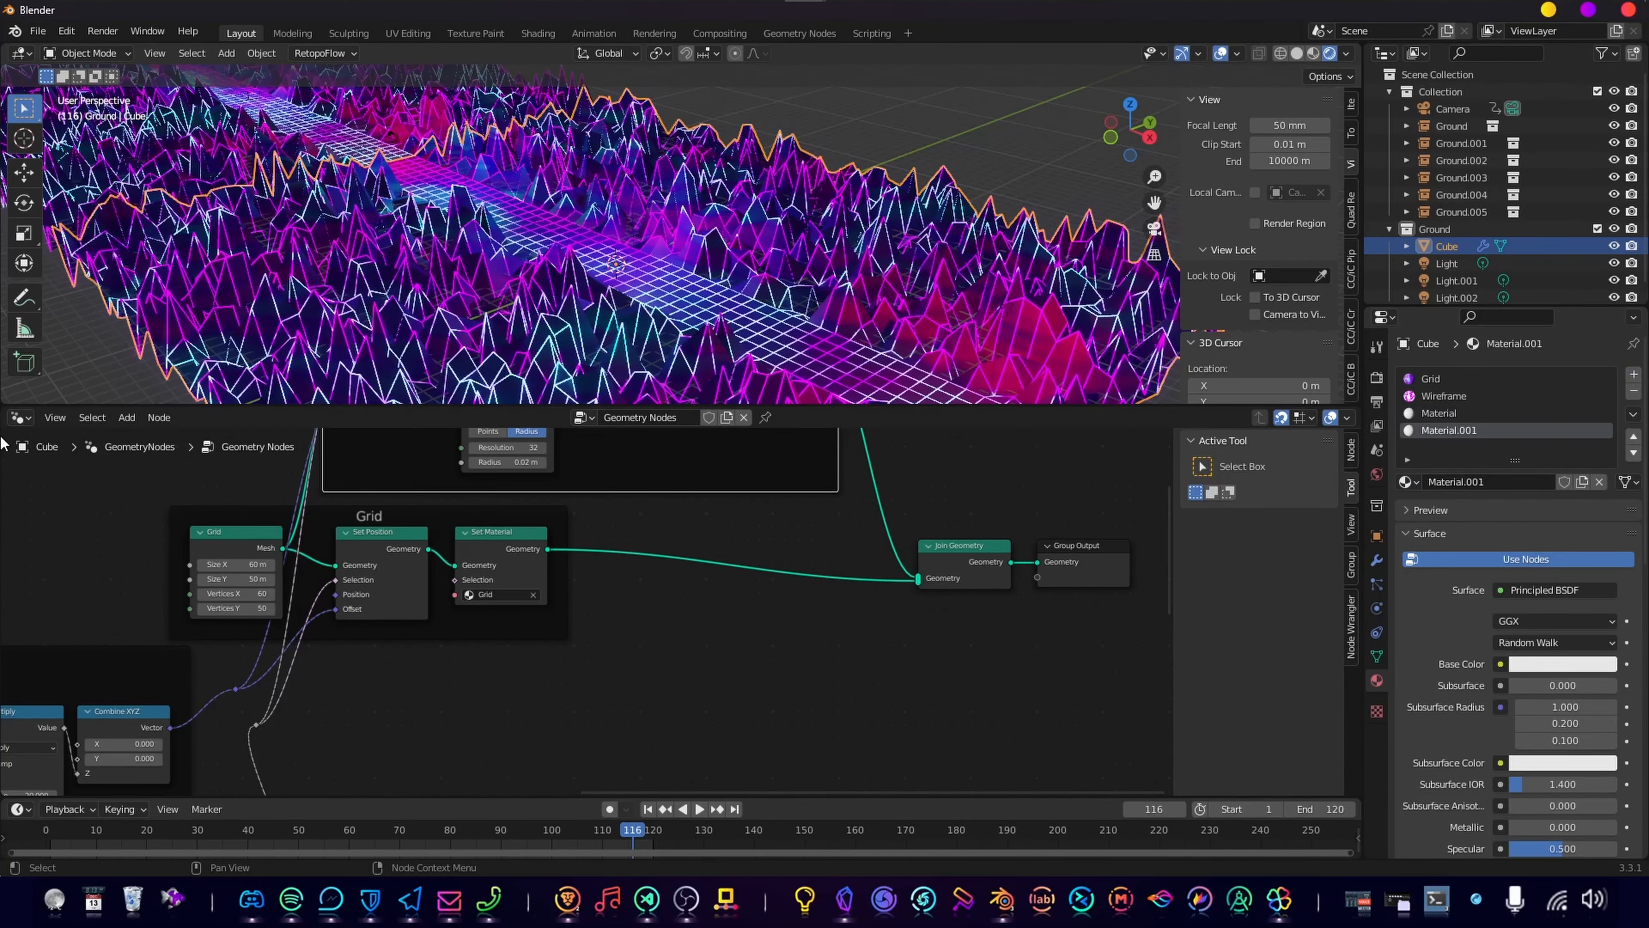
# Step: Switch the lower editor to the Shader Editor and delete the Principled BSDF node from the third slot's material
pyautogui.click(19, 417)
pyautogui.click(61, 577)
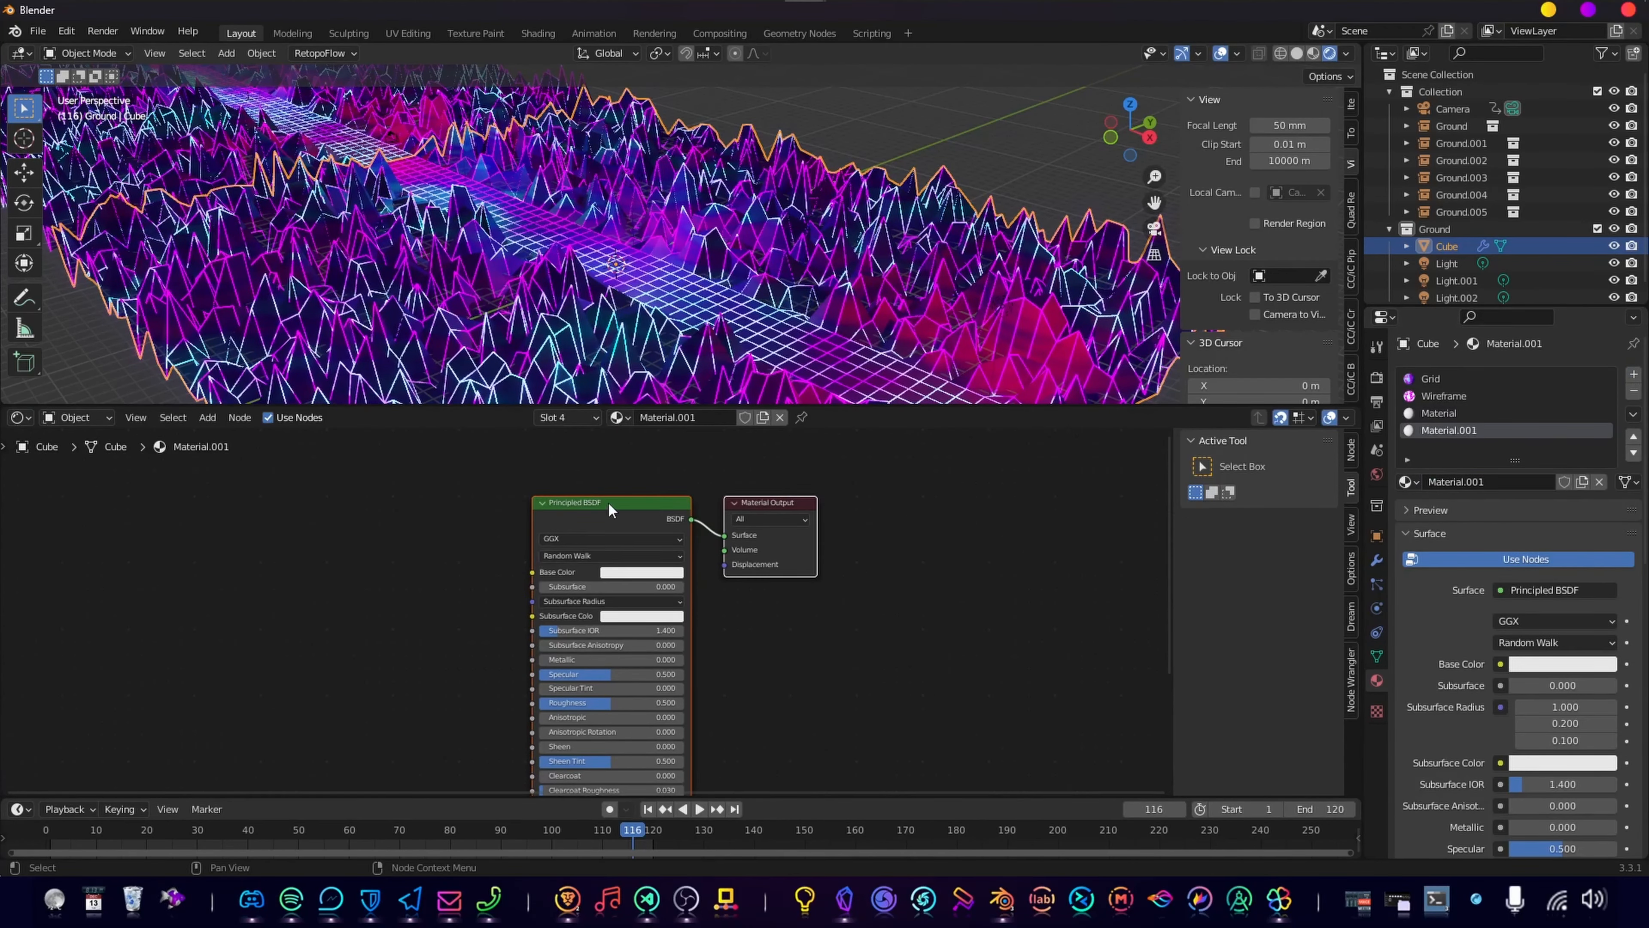
pyautogui.click(1446, 413)
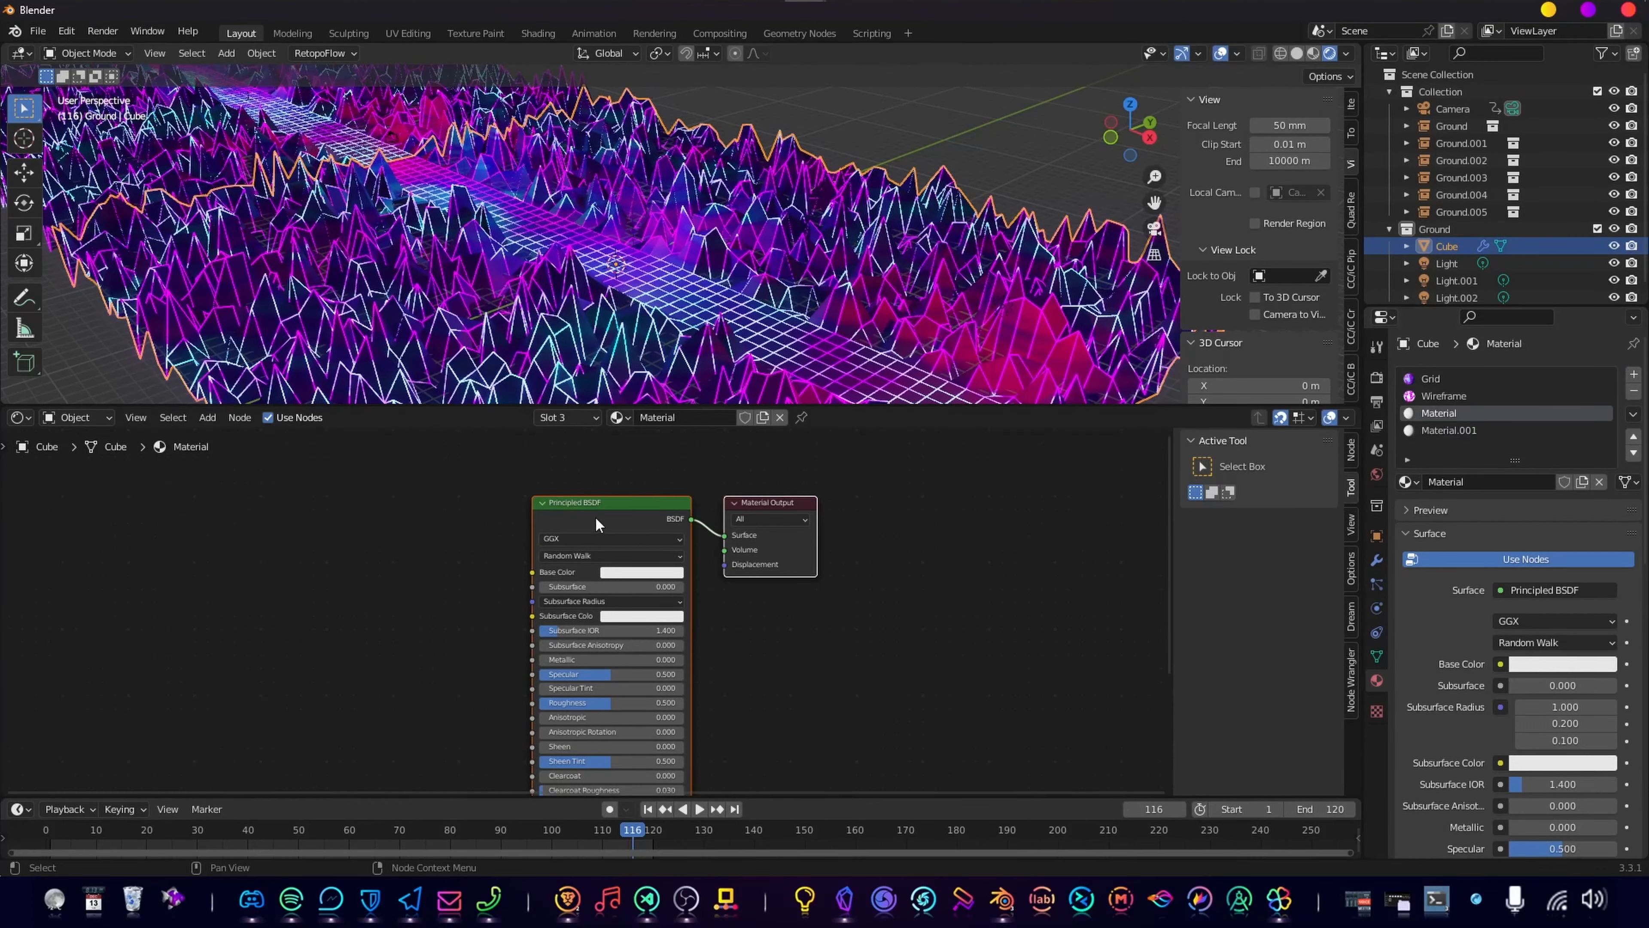
pyautogui.press('x')
pyautogui.click(1428, 431)
pyautogui.click(1432, 416)
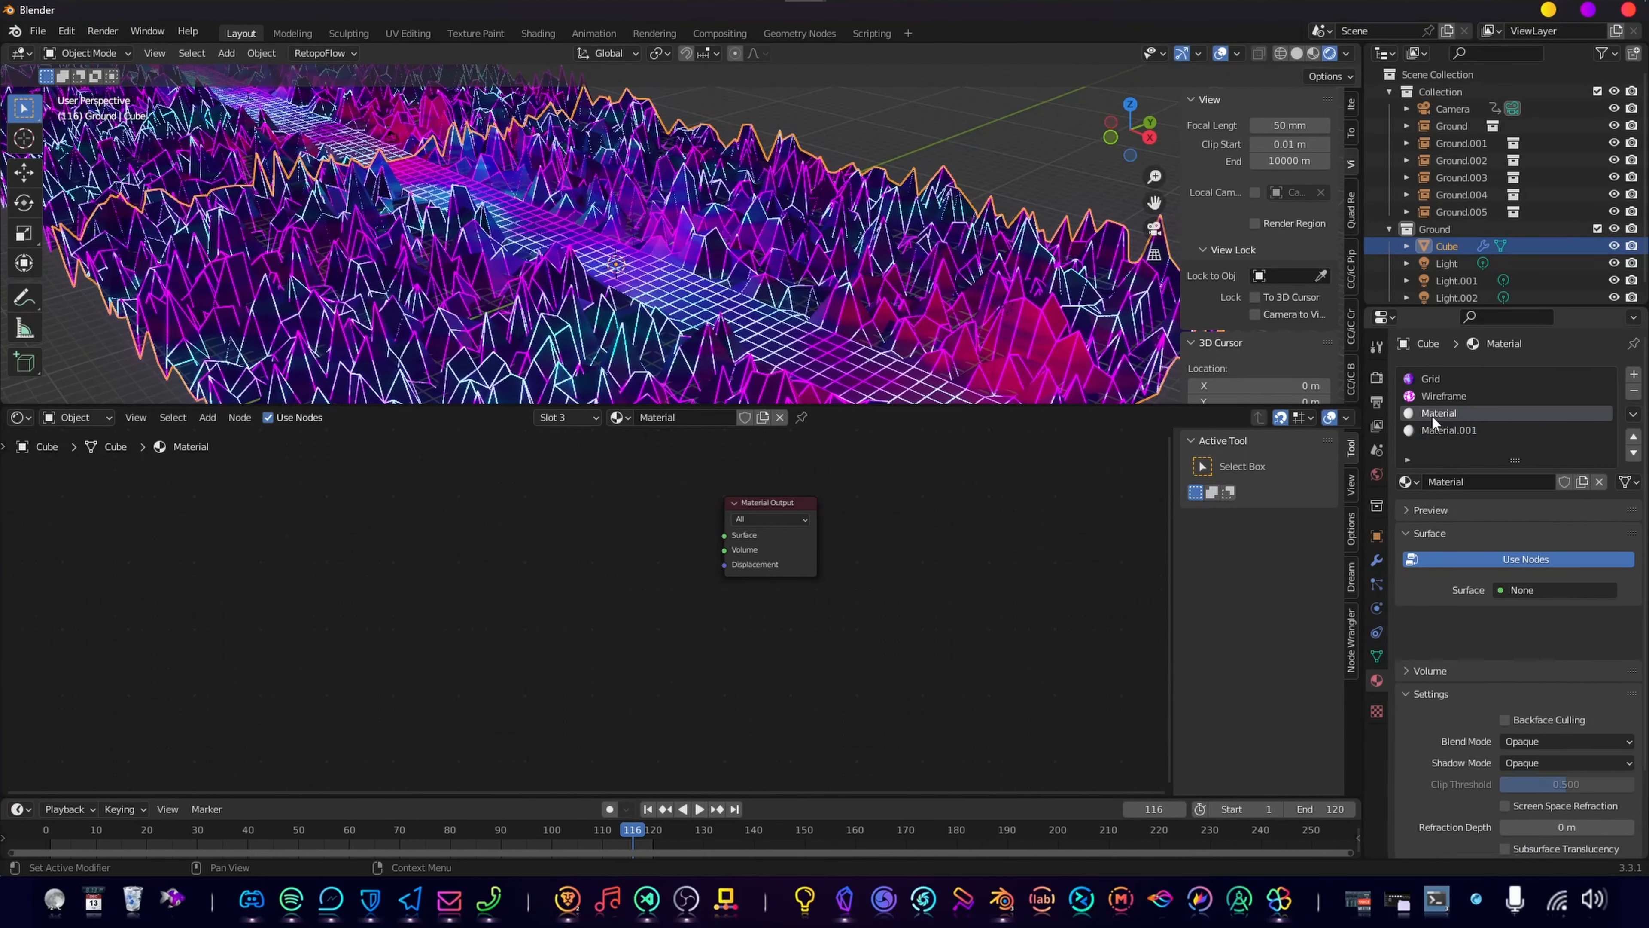
# Step: Add an Emission node to the third slot's material and connect it to the Material Output's Surface
pyautogui.hotkey('shift', 'a')
pyautogui.click(483, 531)
pyautogui.write('emission')
pyautogui.press('Return')
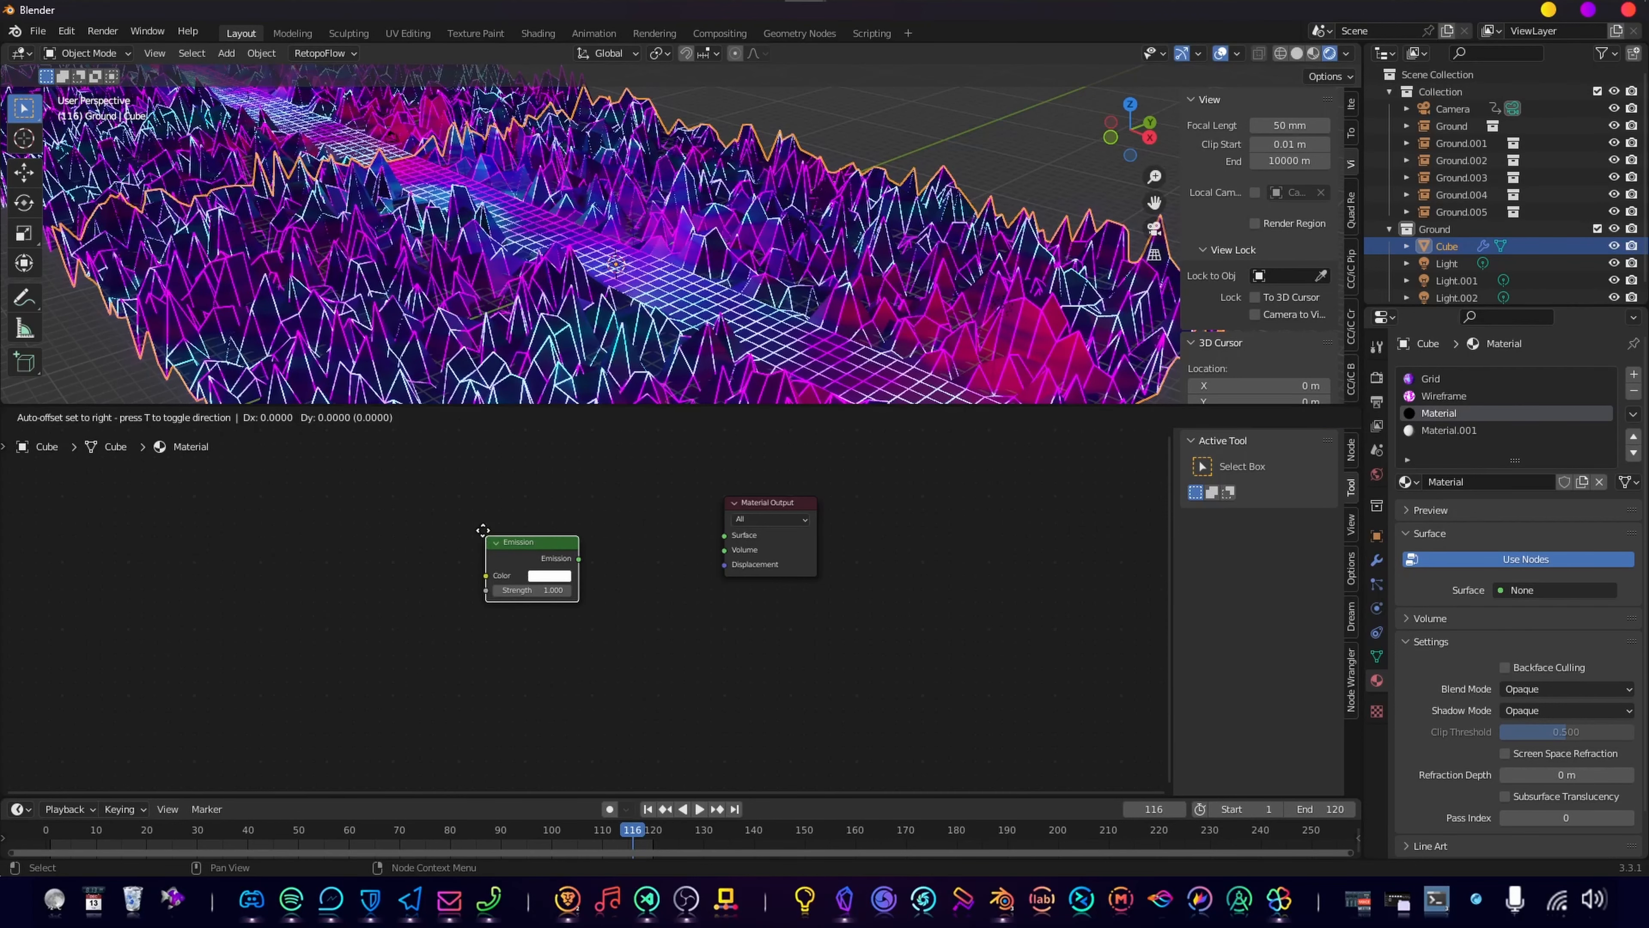
pyautogui.click(576, 510)
pyautogui.moveTo(671, 532); pyautogui.dragTo(724, 534)
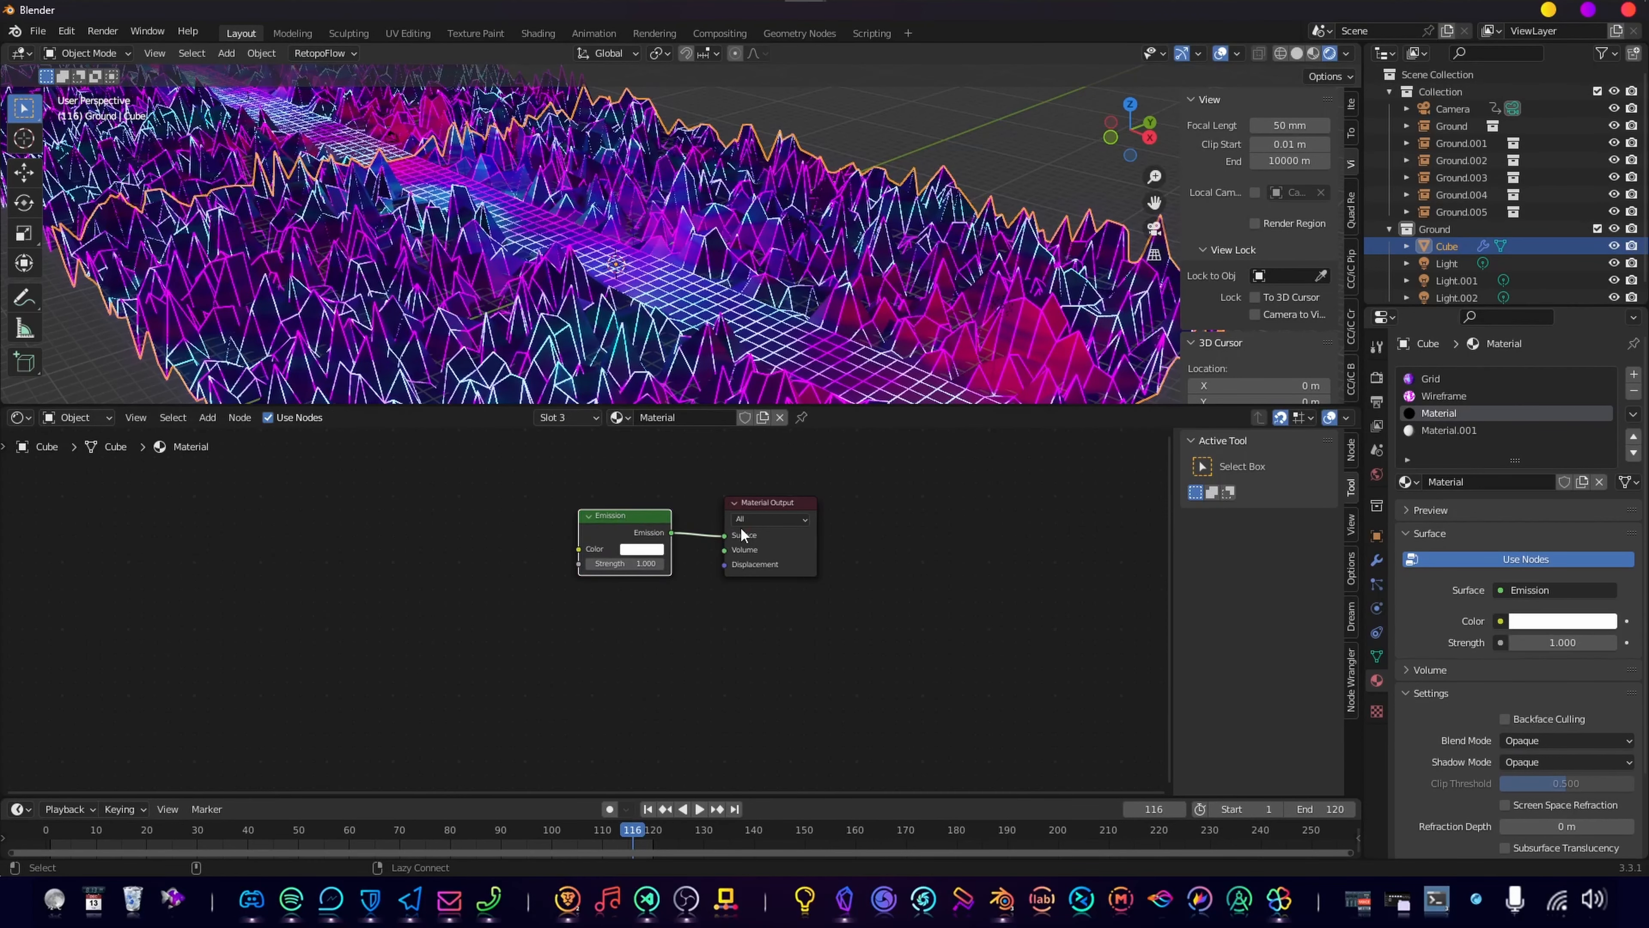
# Step: Rename the third slot's material as Purple Emission
pyautogui.doubleClick(693, 418)
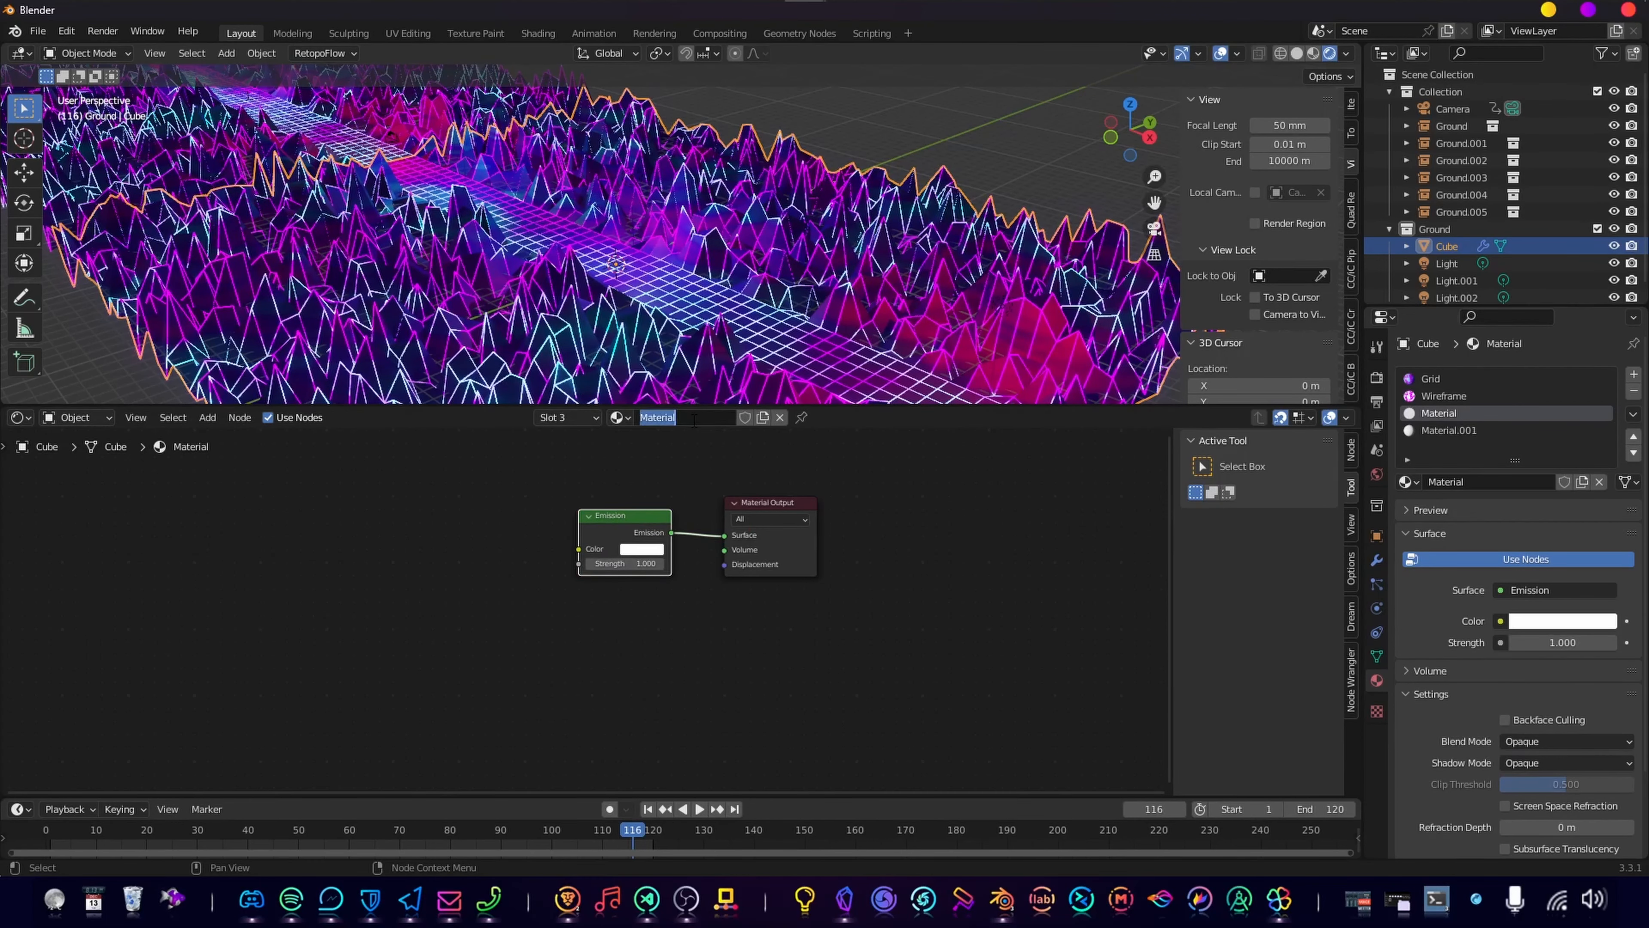
pyautogui.write('Purple Emission')
pyautogui.press('Return')
# Step: Set the Purple Emission material's emission strength to 5 and its colour to light purple with hue 0.699
pyautogui.click(633, 562)
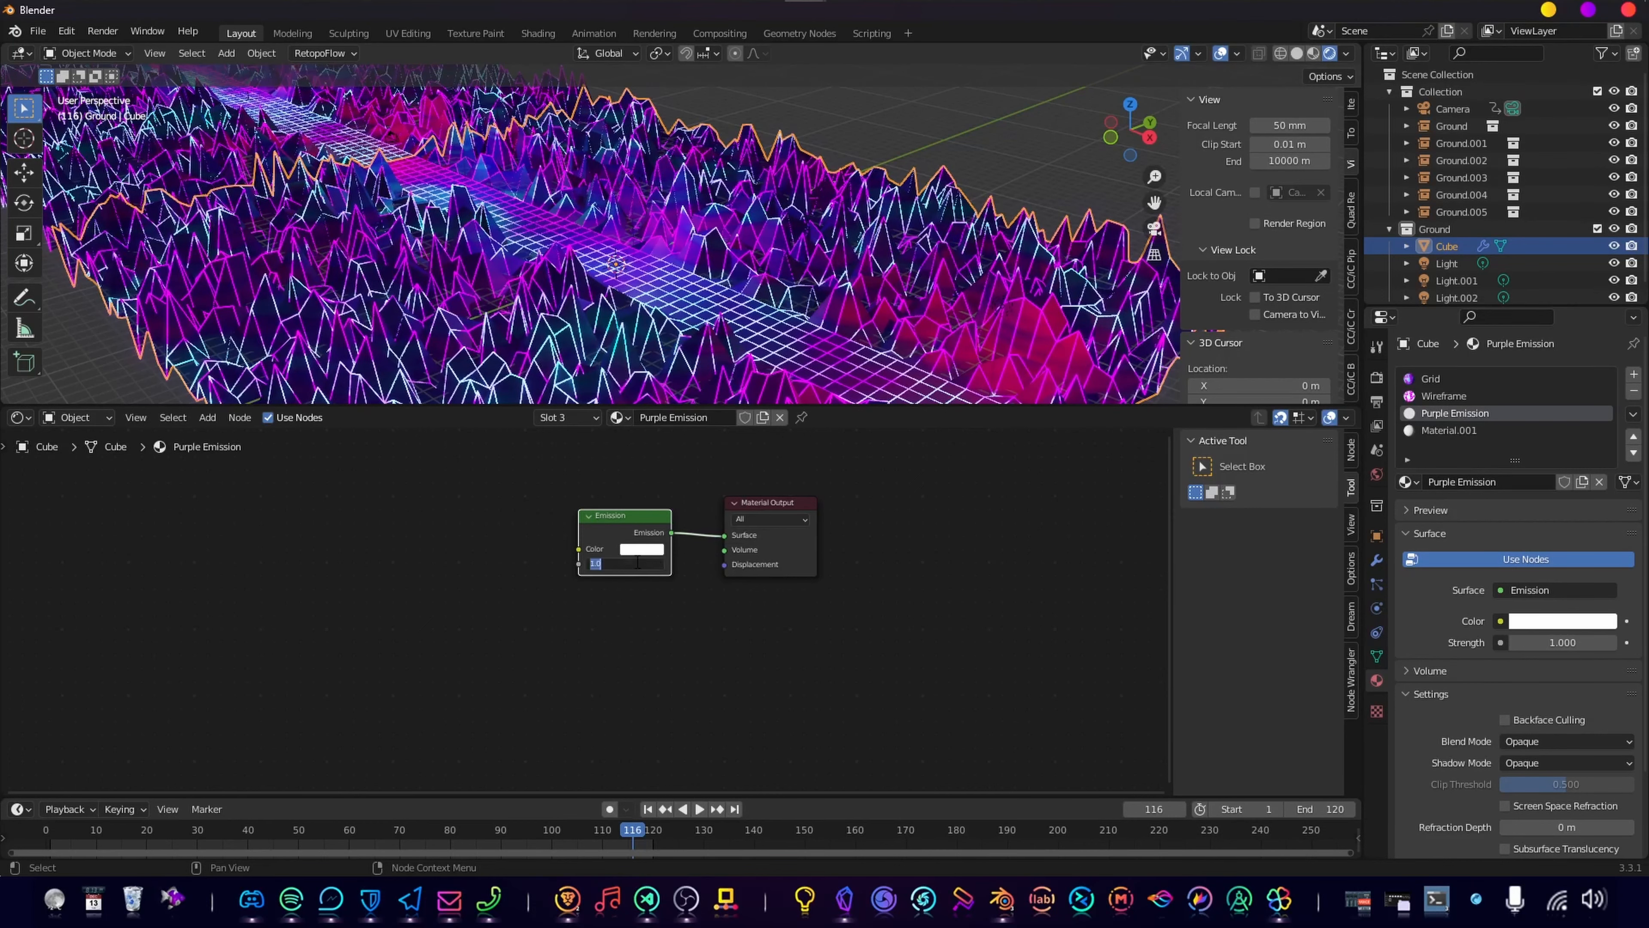
pyautogui.write('5')
pyautogui.press('Return')
pyautogui.click(641, 549)
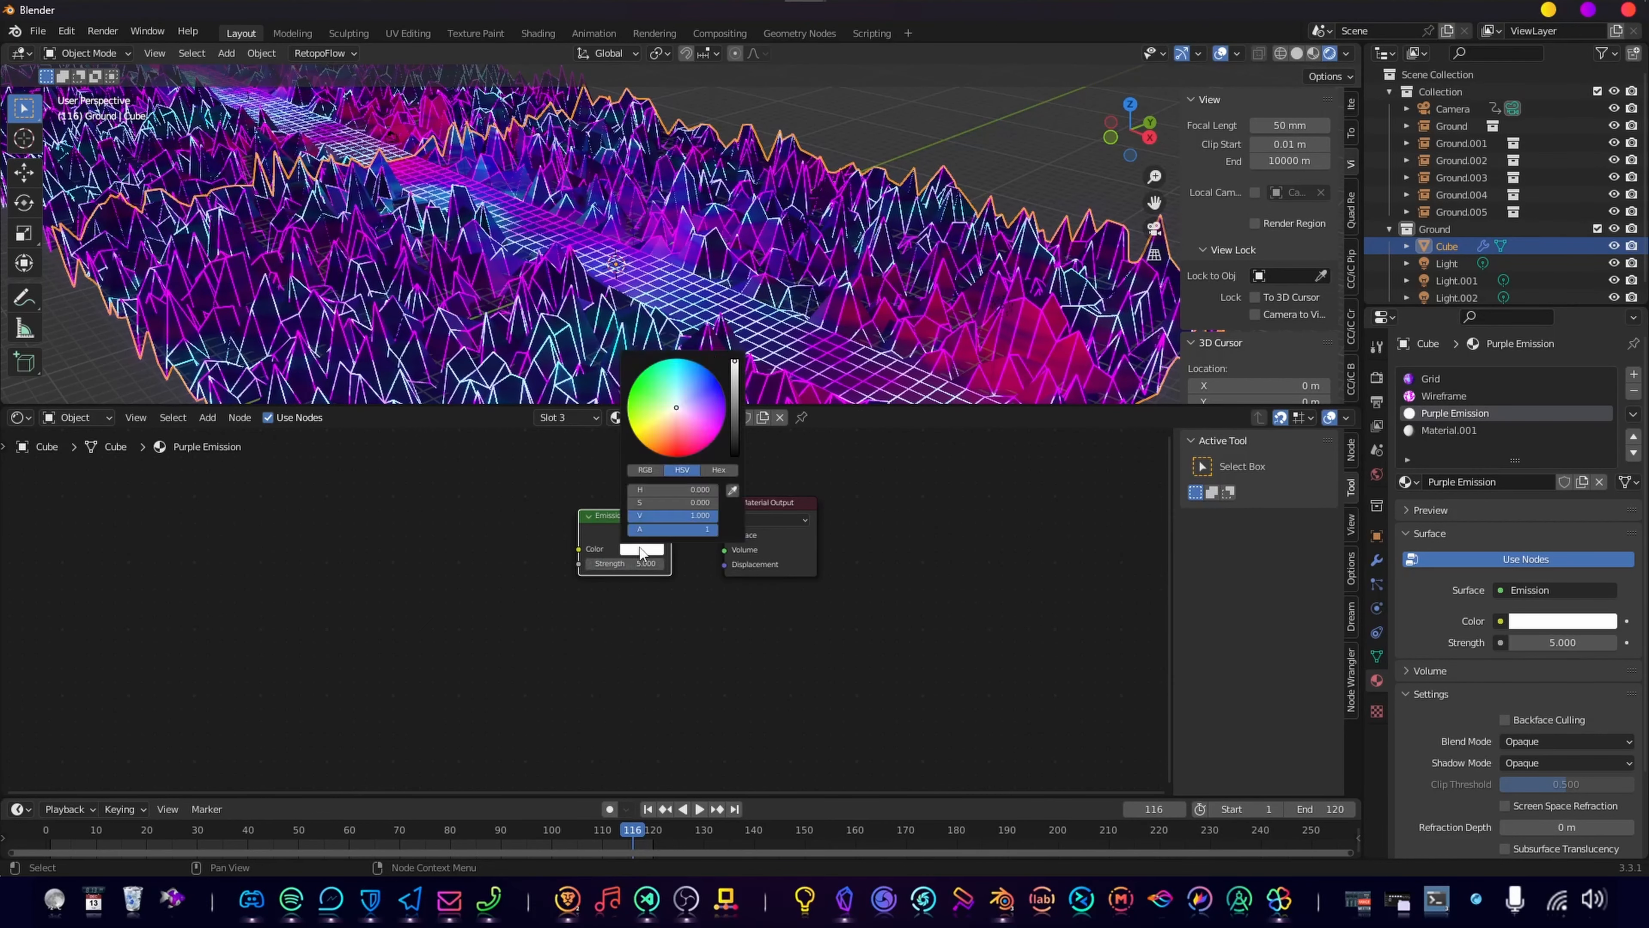
pyautogui.click(698, 408)
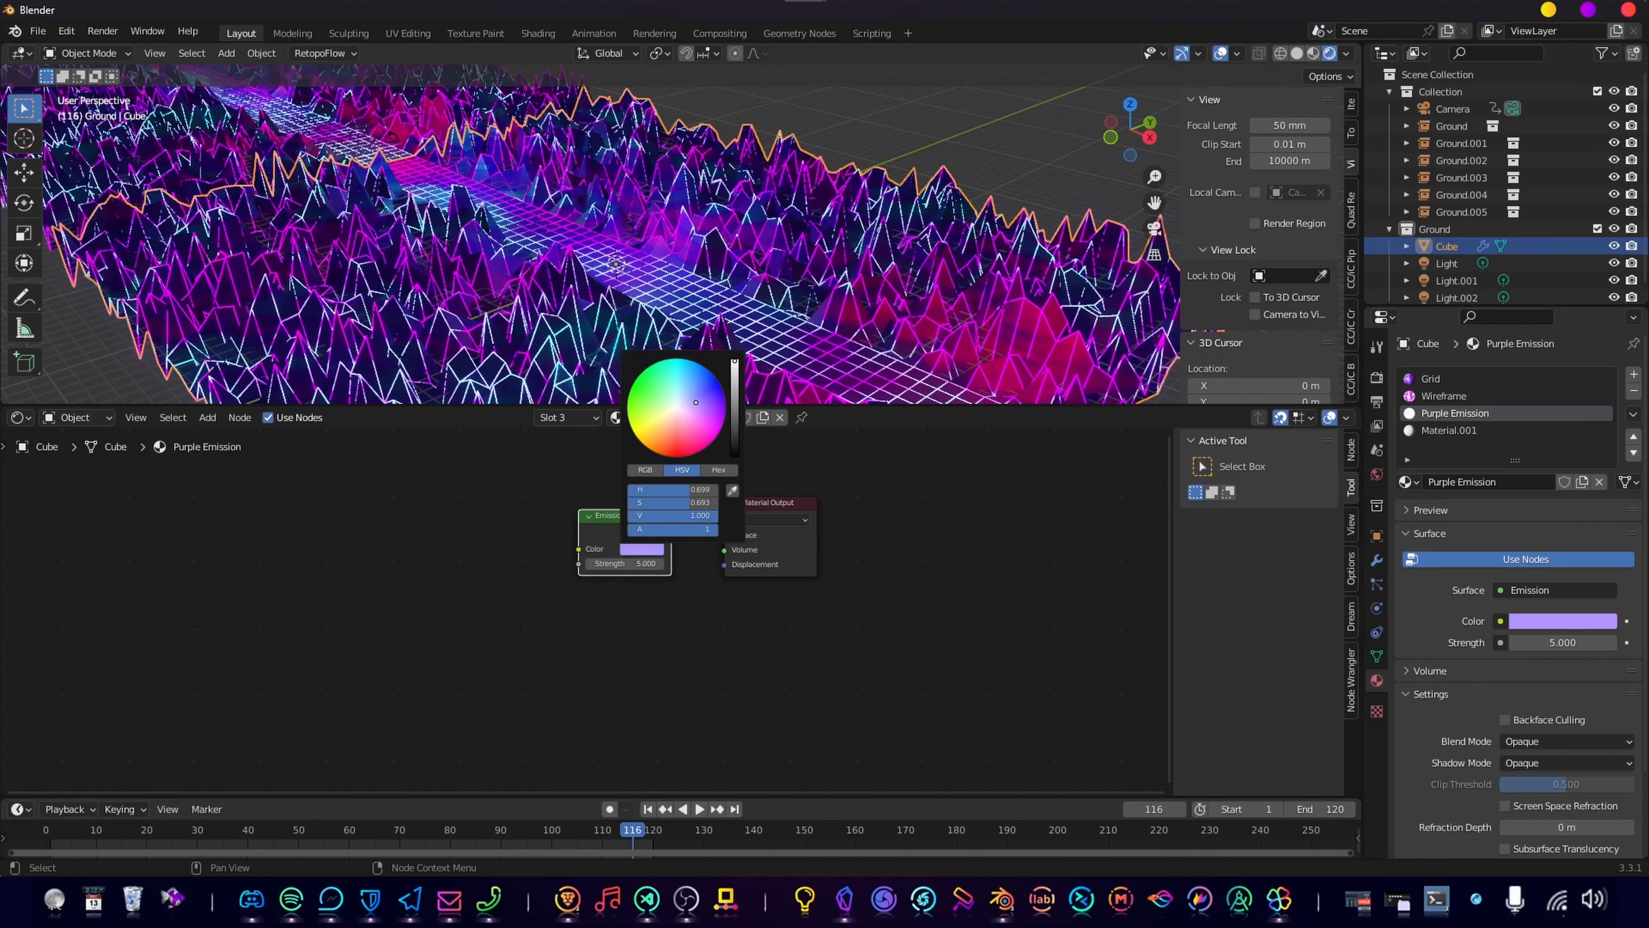
# Step: Rename the fourth slot's material as Blue Emission
pyautogui.click(1444, 433)
pyautogui.doubleClick(695, 418)
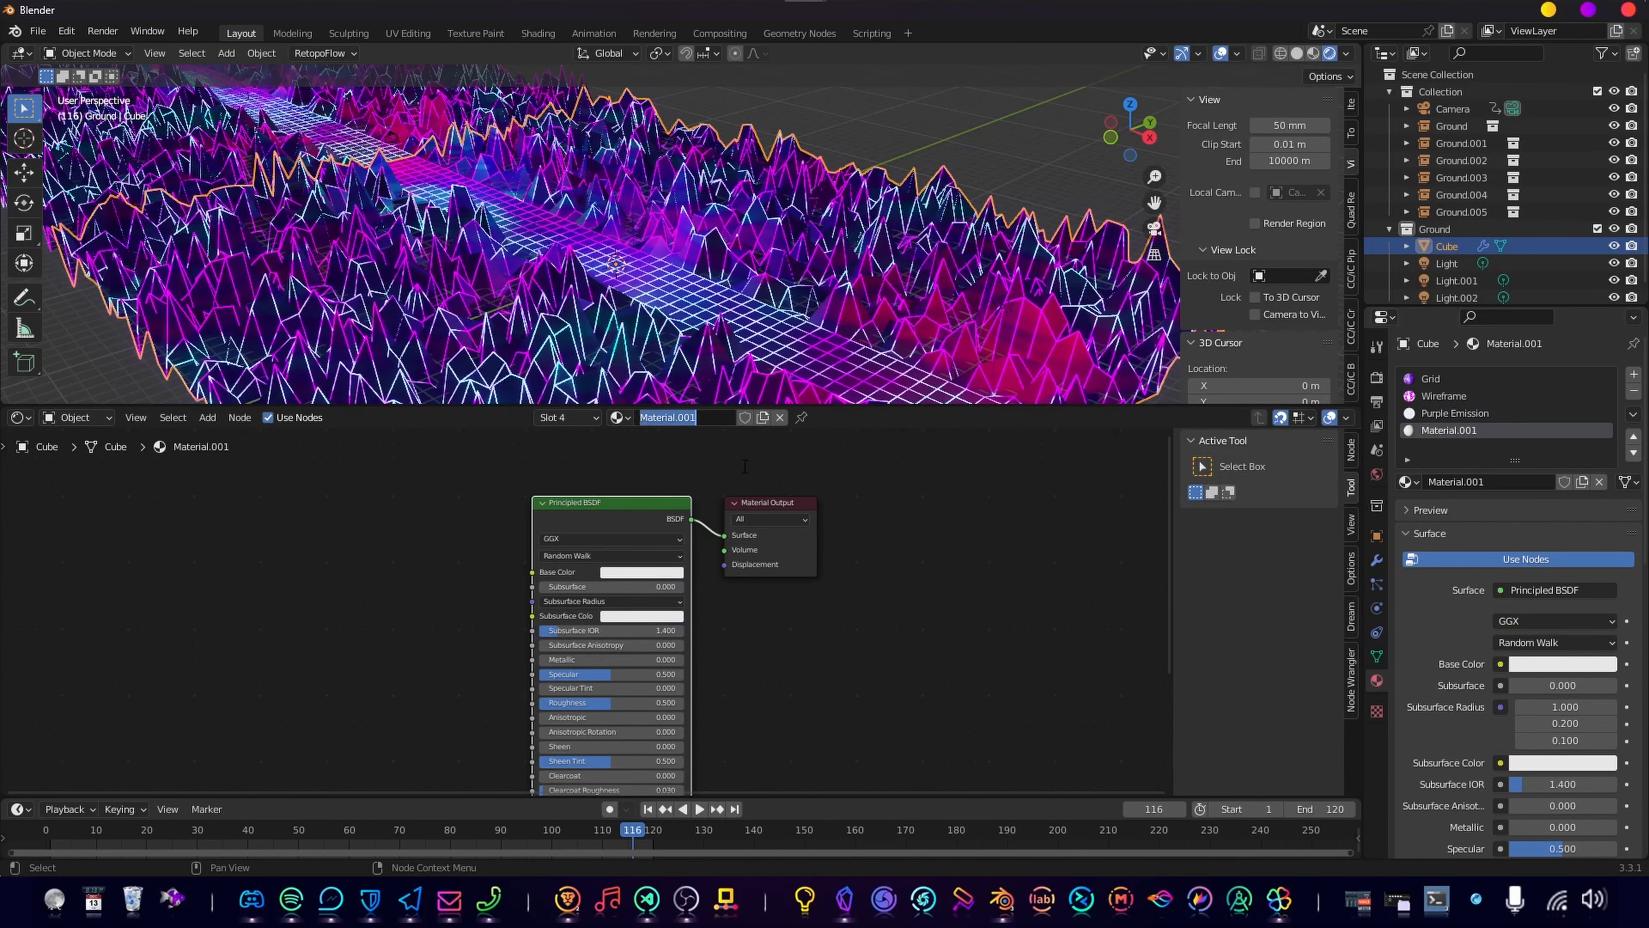
pyautogui.write('Blue Emission')
pyautogui.press('Return')
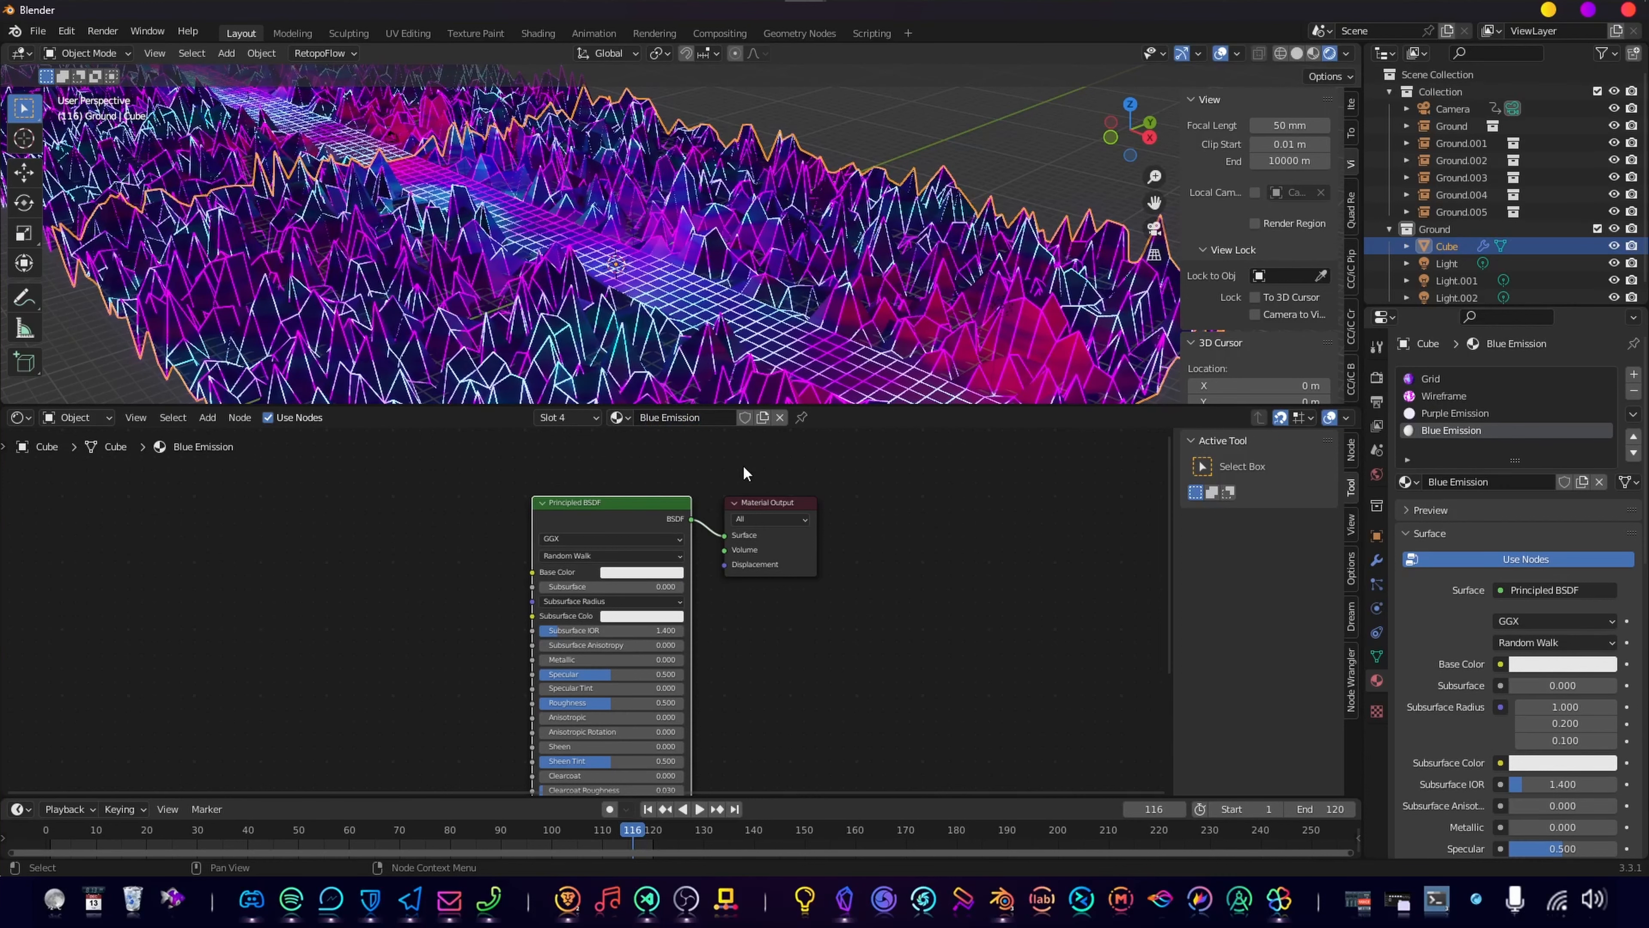
# Step: Delete the Principled BSDF from the Blue Emission material and add an Emission node in its place
pyautogui.press('x')
pyautogui.hotkey('shift', 'a')
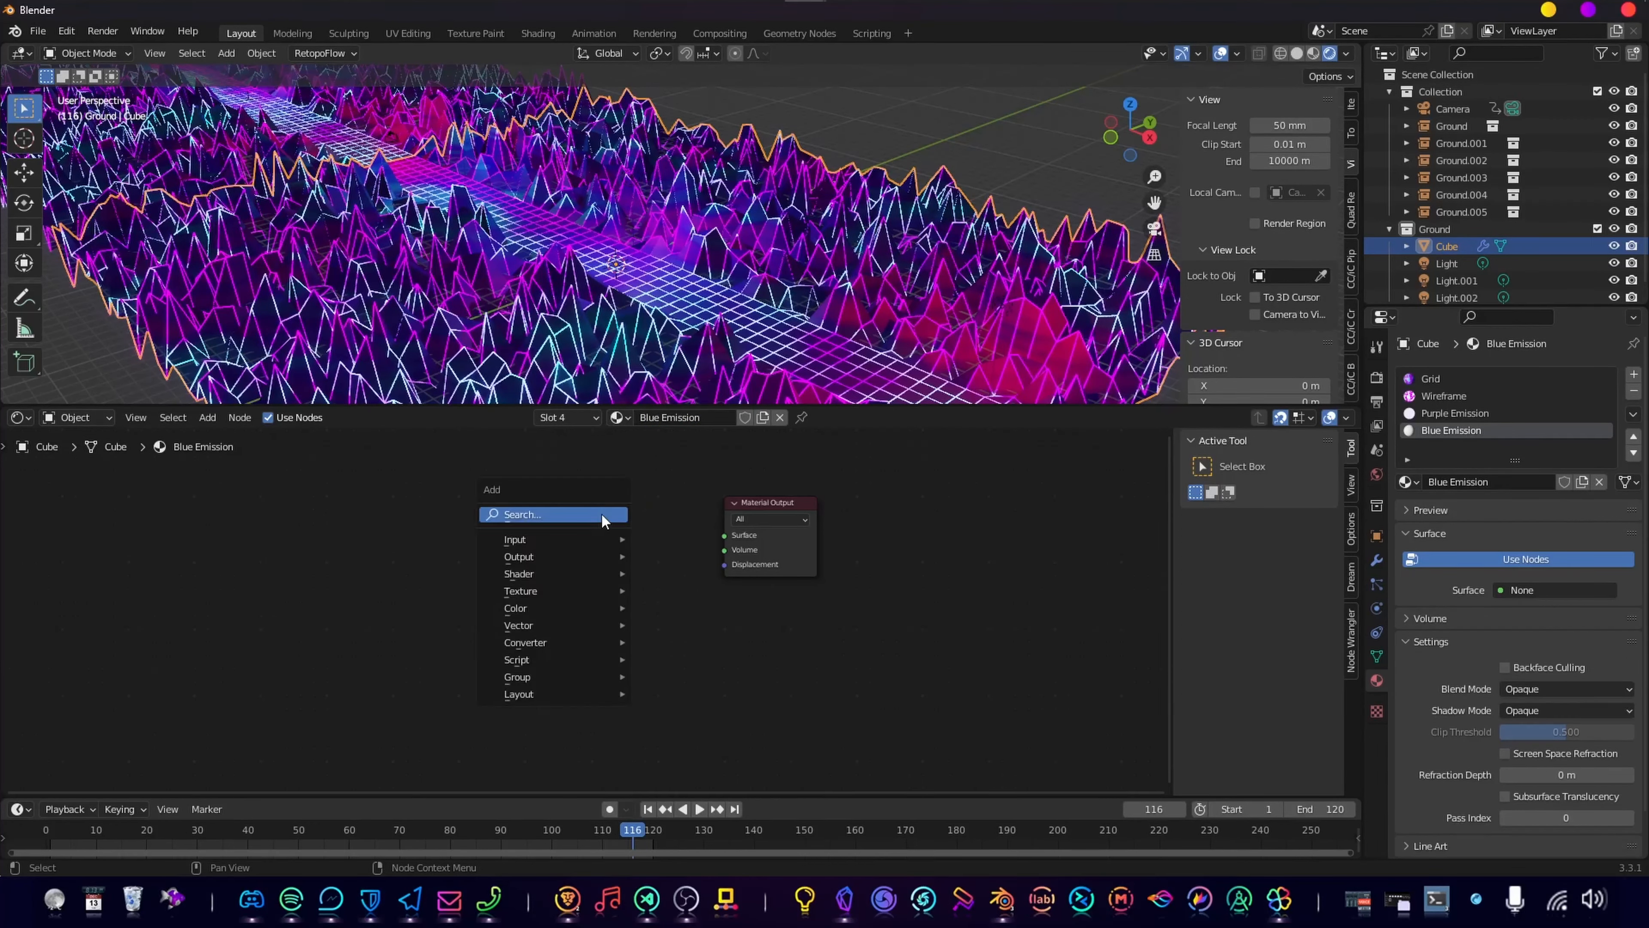
pyautogui.write('m')
pyautogui.press('BackSpace')
pyautogui.write('emi')
pyautogui.press('Return')
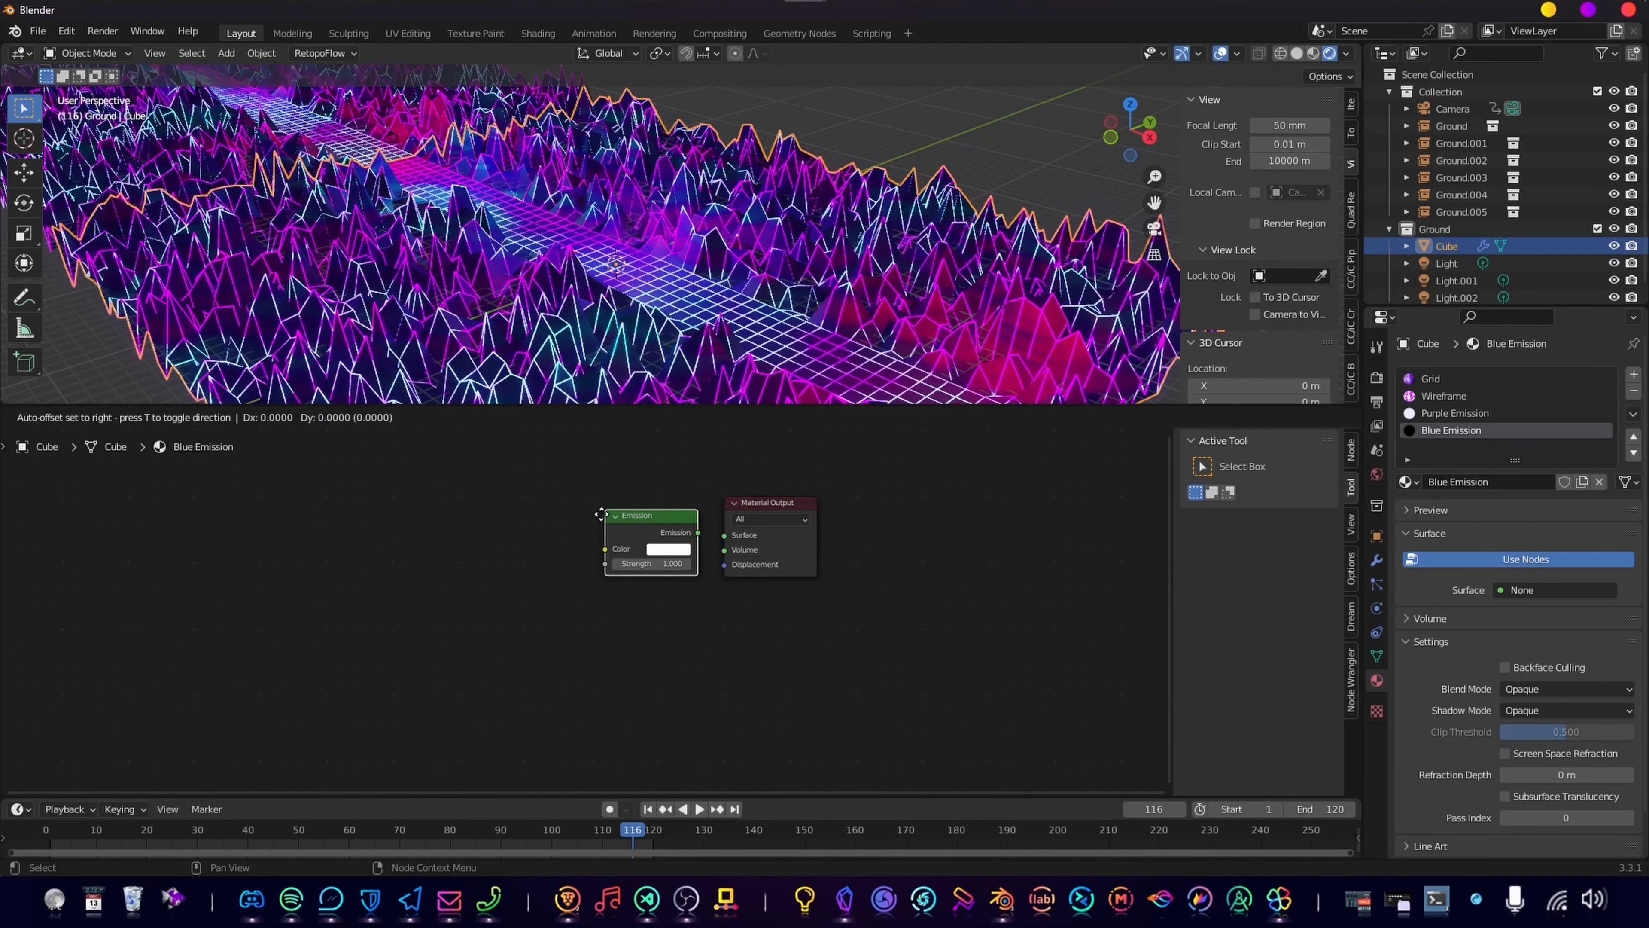
pyautogui.click(562, 564)
# Step: Set the new Emission node to sky blue with hue 0.559 and strength 5, and connect it to the Material Output's Surface
pyautogui.click(558, 553)
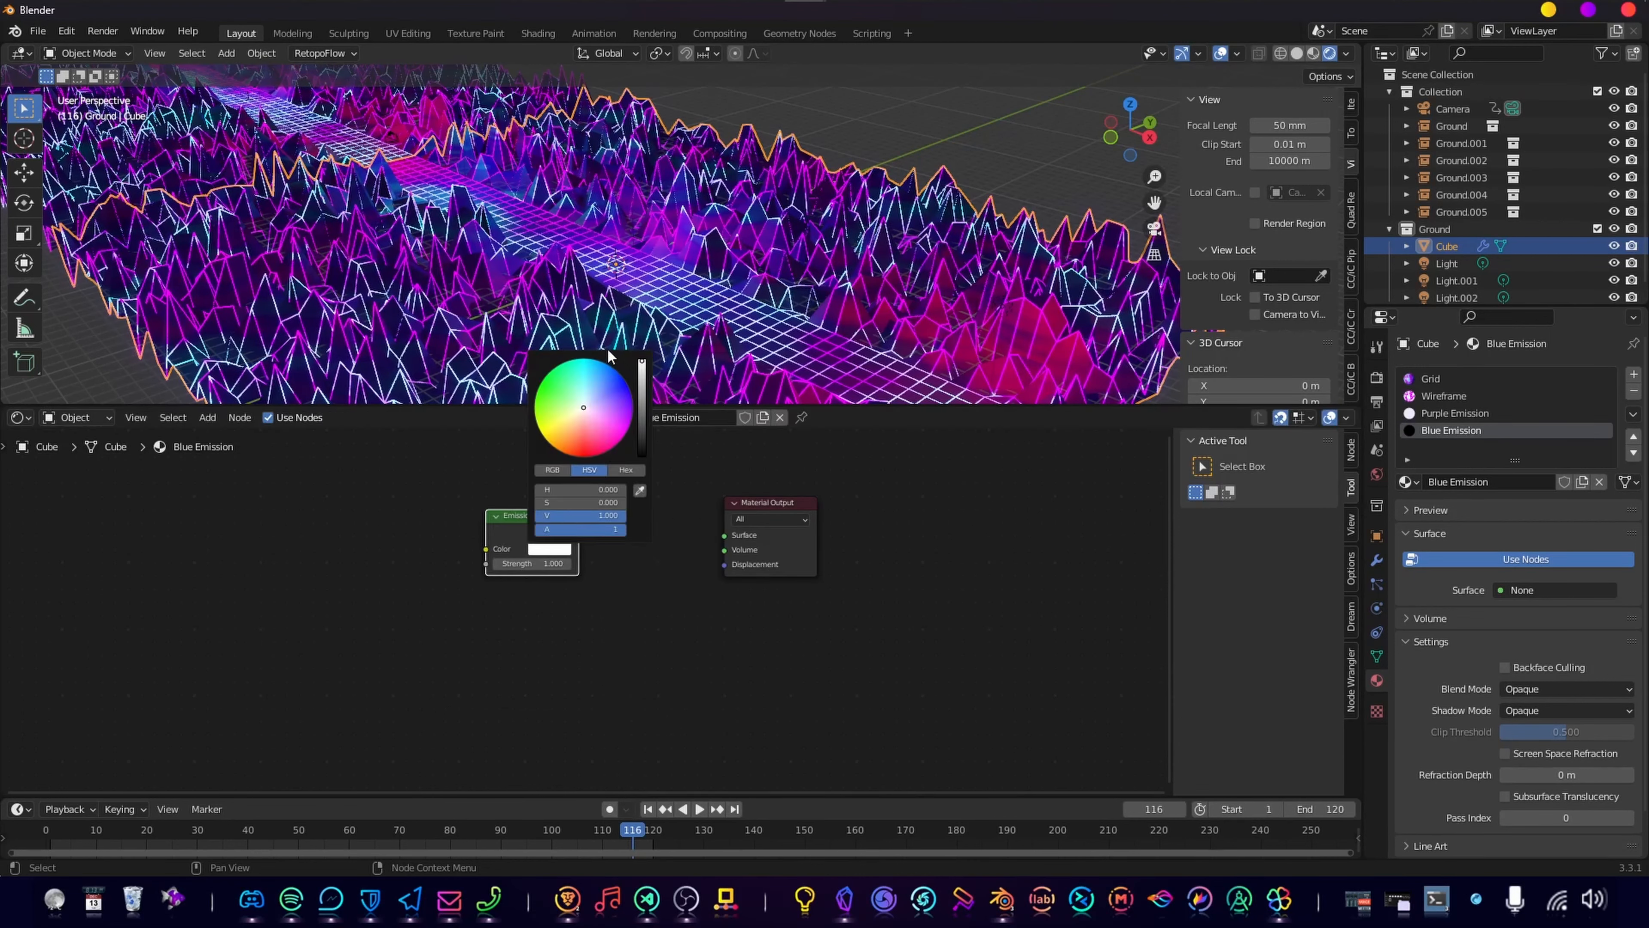
pyautogui.click(588, 371)
pyautogui.click(551, 551)
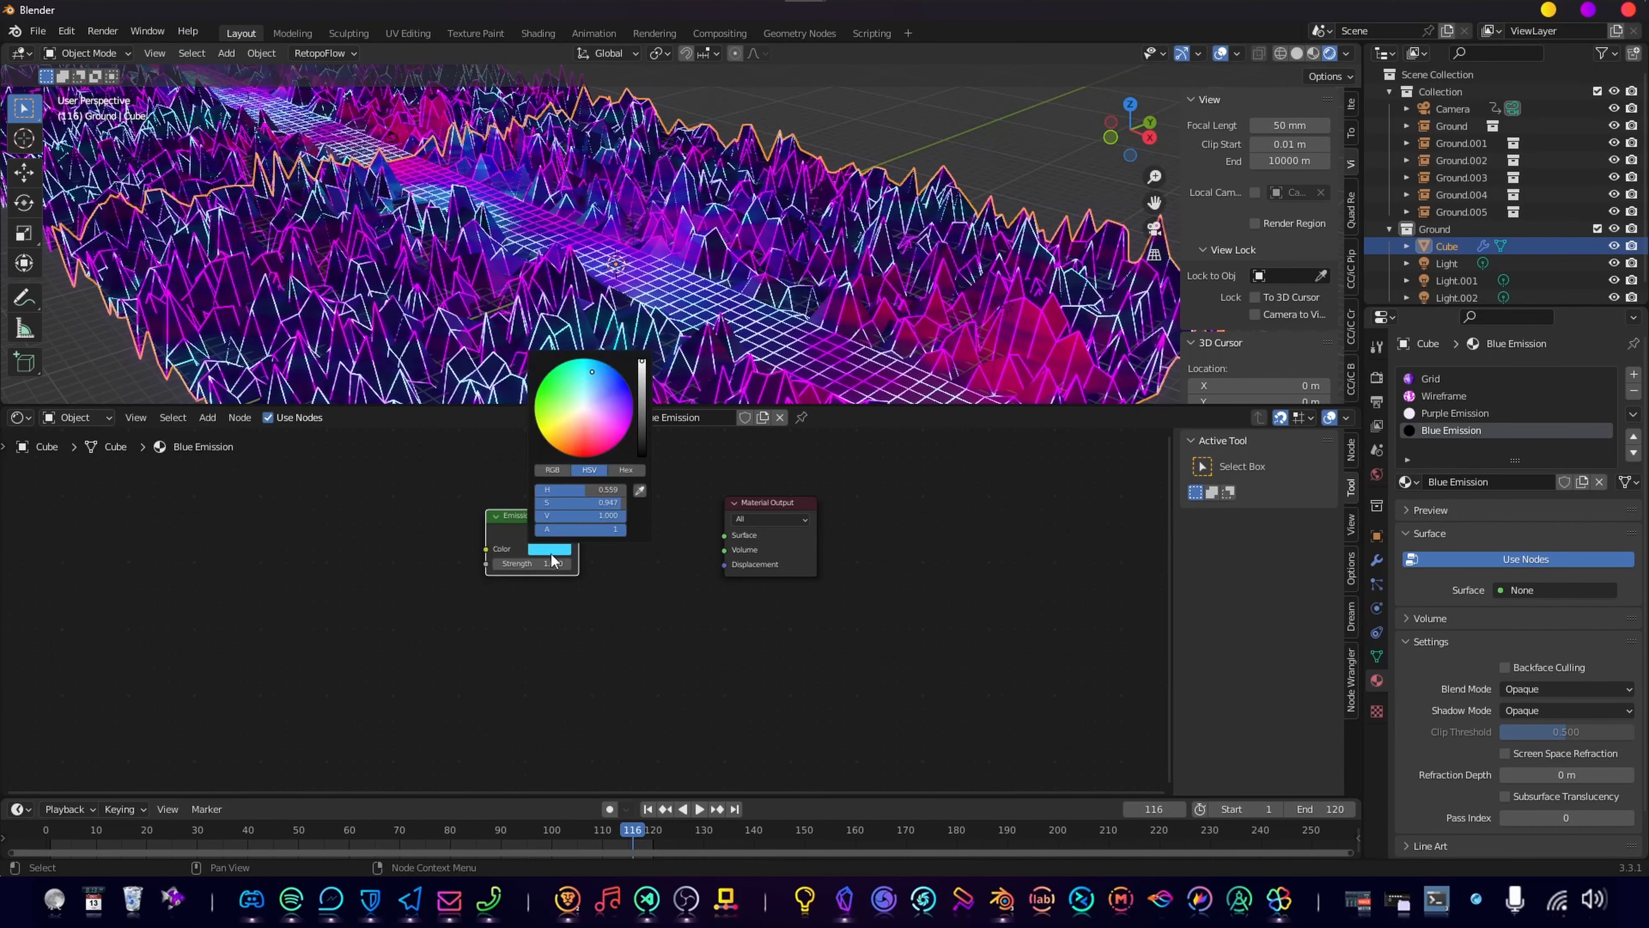
pyautogui.click(556, 564)
pyautogui.write('5')
pyautogui.press('Return')
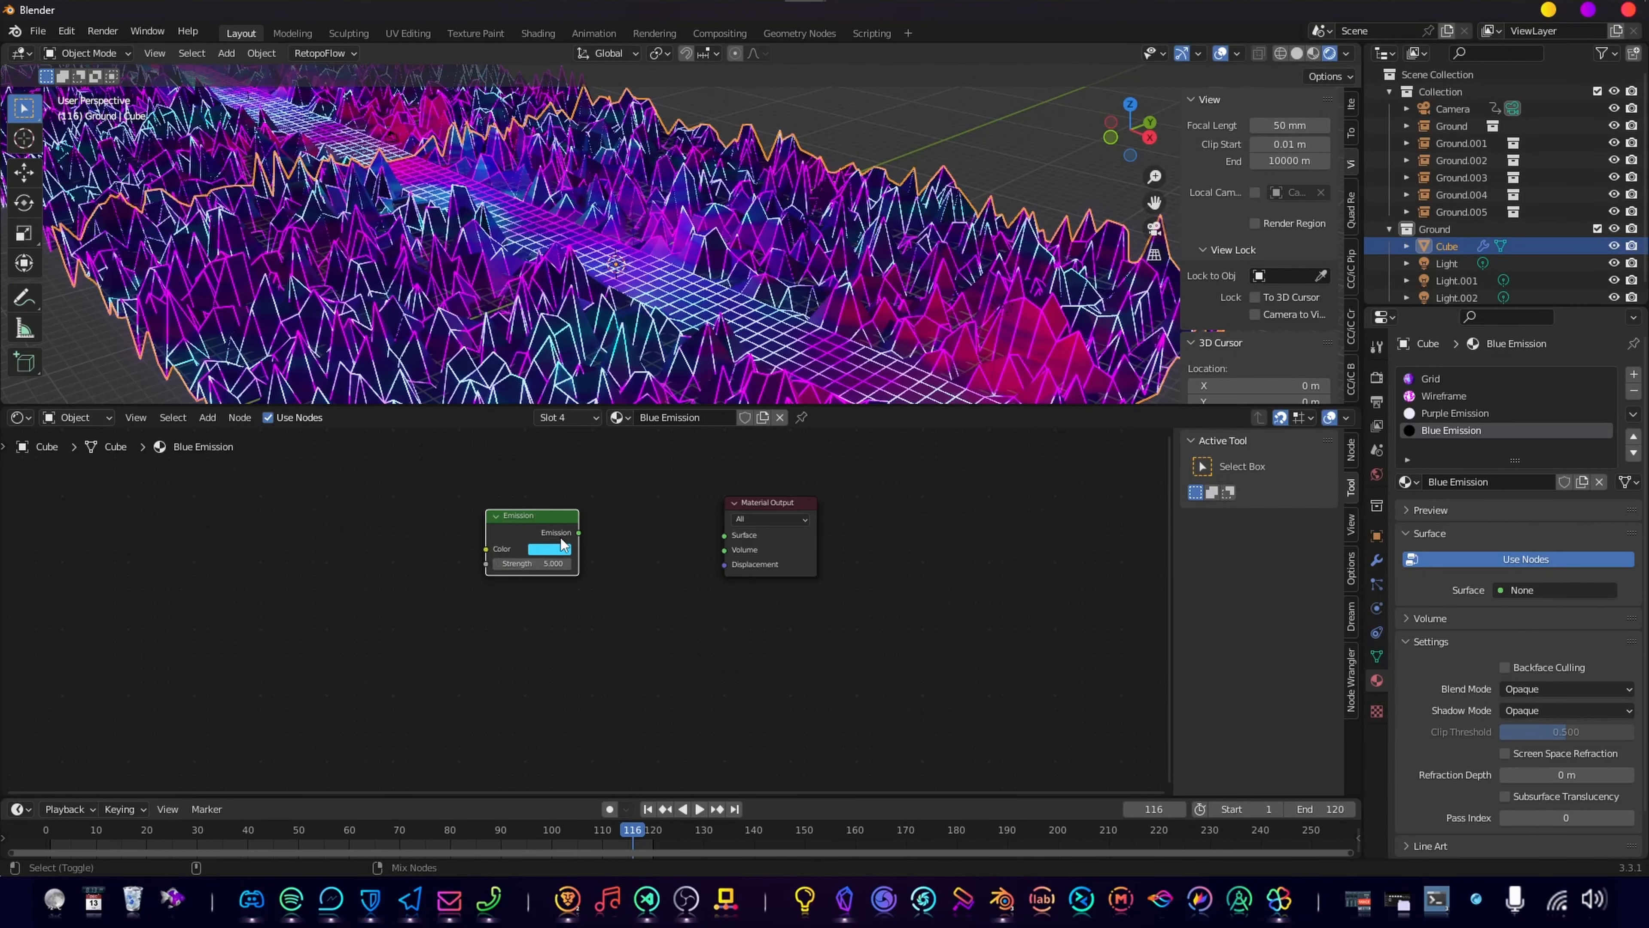
pyautogui.keyDown('ctrl'); pyautogui.keyDown('shift'); pyautogui.click(547, 527); pyautogui.keyUp('shift'); pyautogui.keyUp('ctrl')
pyautogui.moveTo(546, 523); pyautogui.dragTo(638, 507)
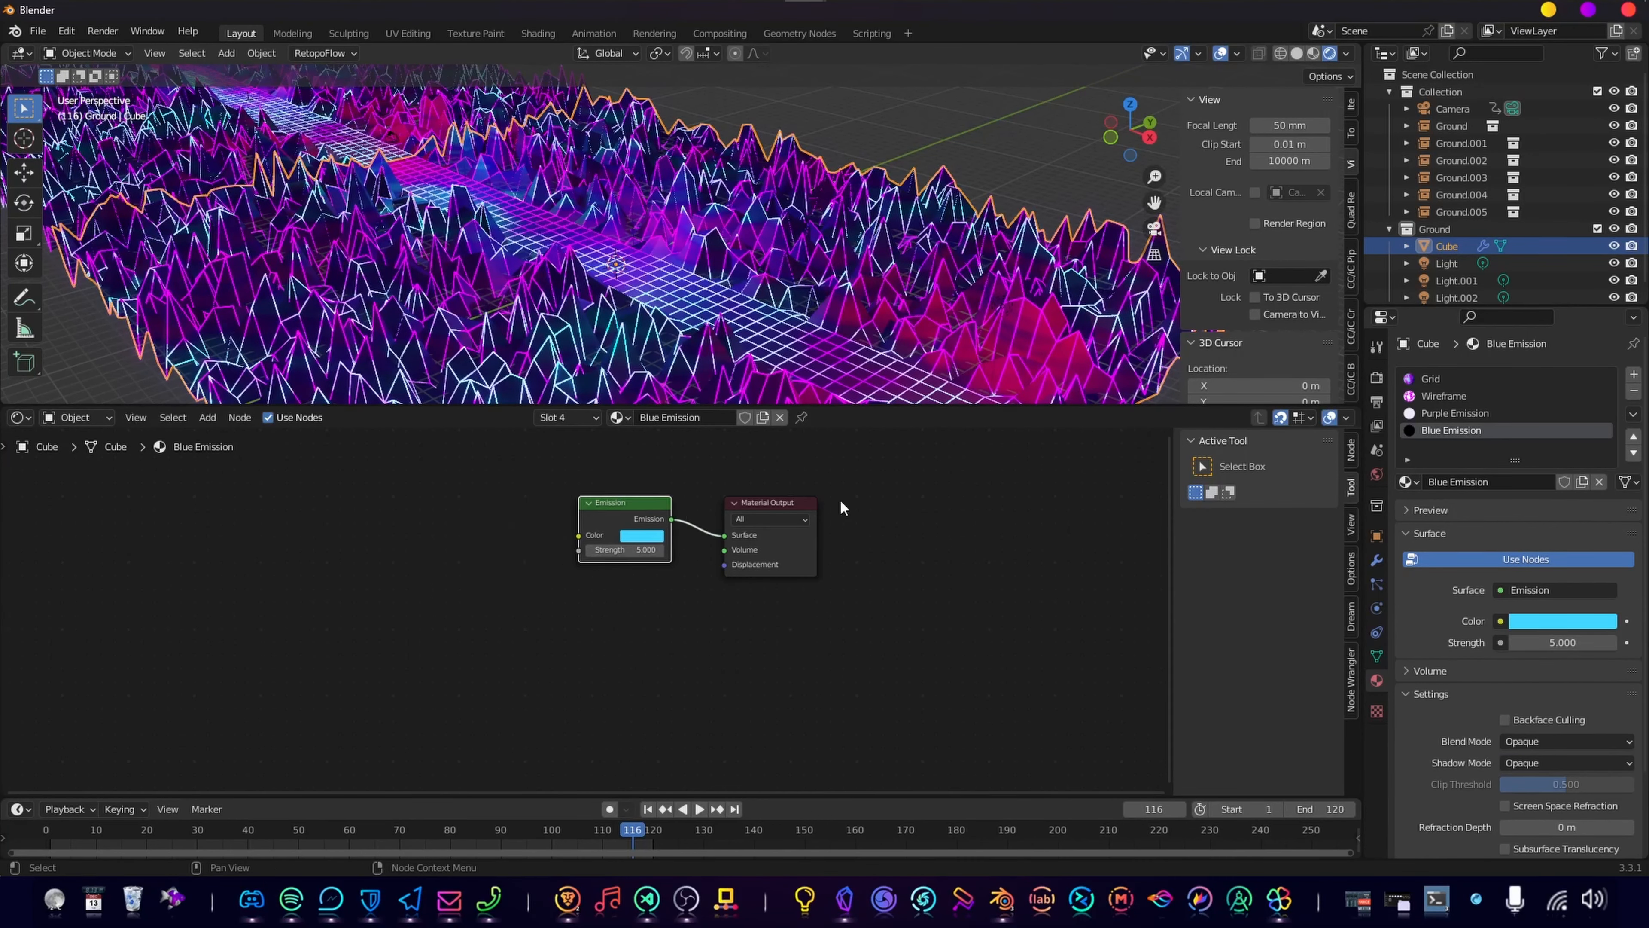
# Step: Return to the terrain's geometry nodes and insert a Set Material node between the Grid frame and Join Geometry
pyautogui.click(19, 417)
pyautogui.click(77, 578)
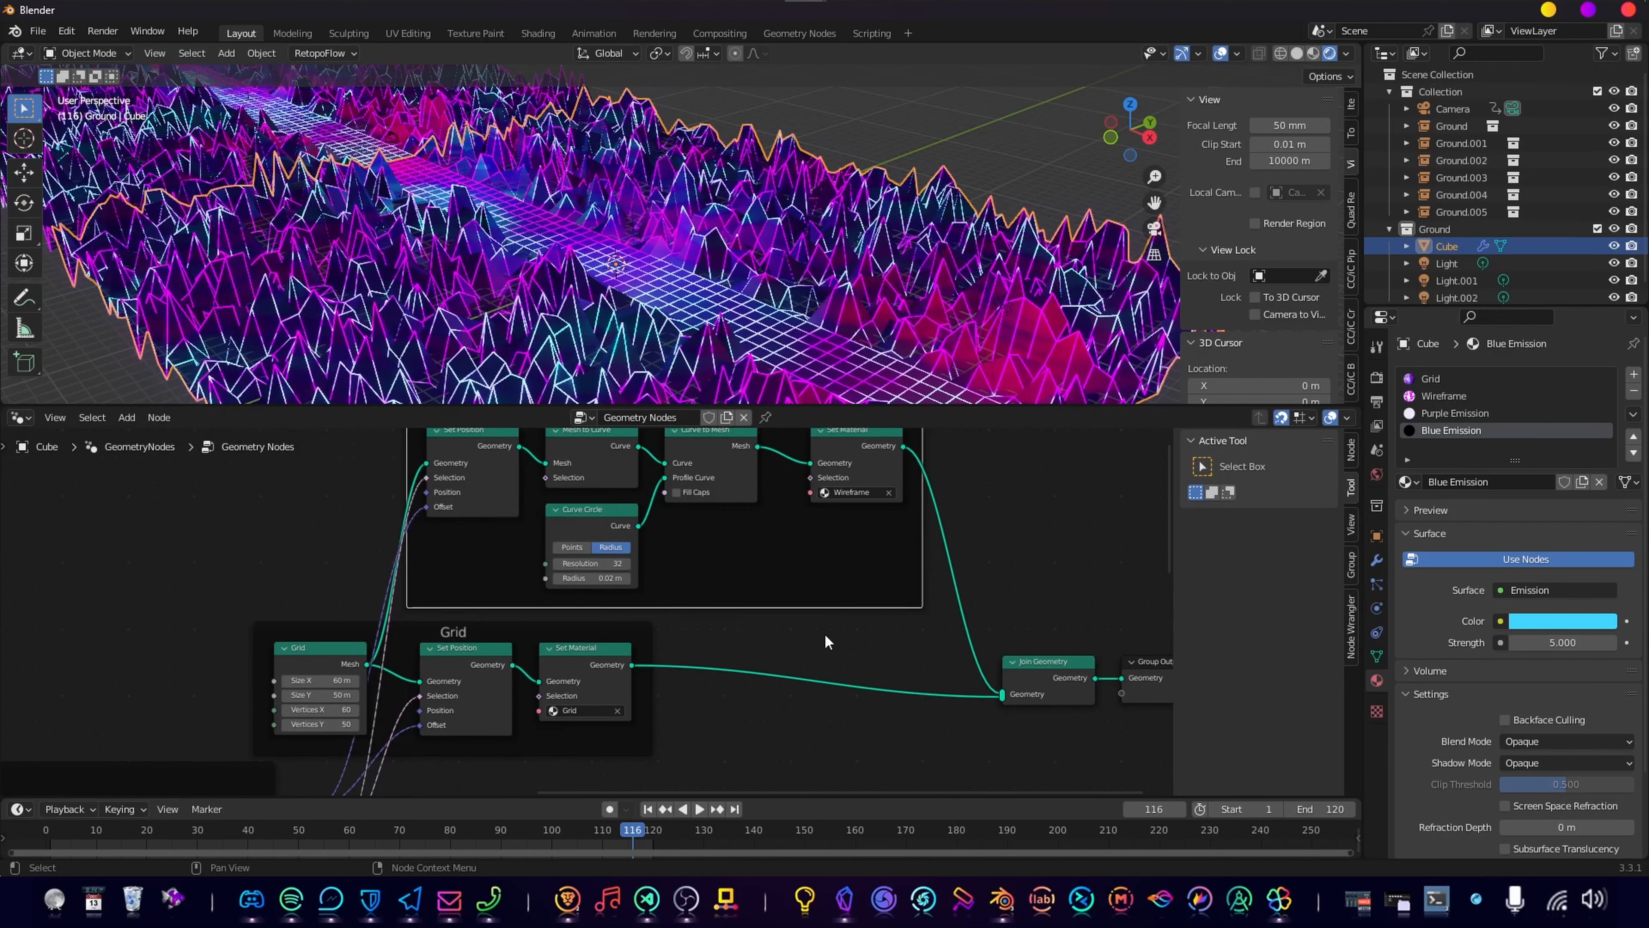
pyautogui.moveTo(797, 634); pyautogui.dragTo(599, 496, button='middle')
pyautogui.hotkey('shift', 'a')
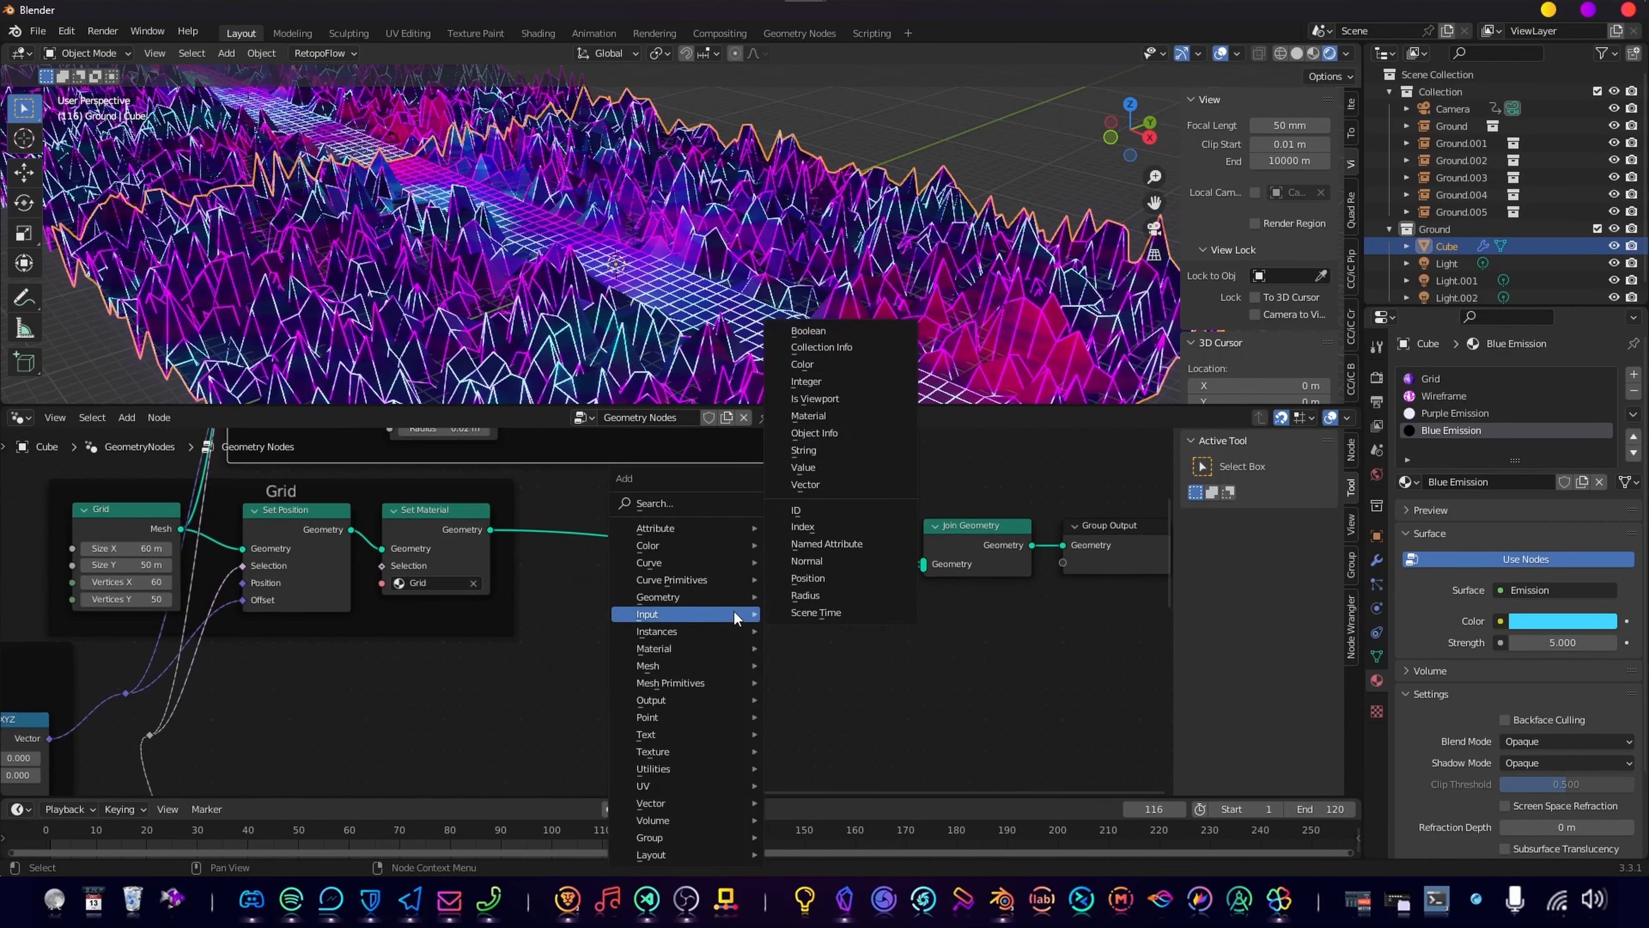
pyautogui.click(733, 610)
pyautogui.write('set')
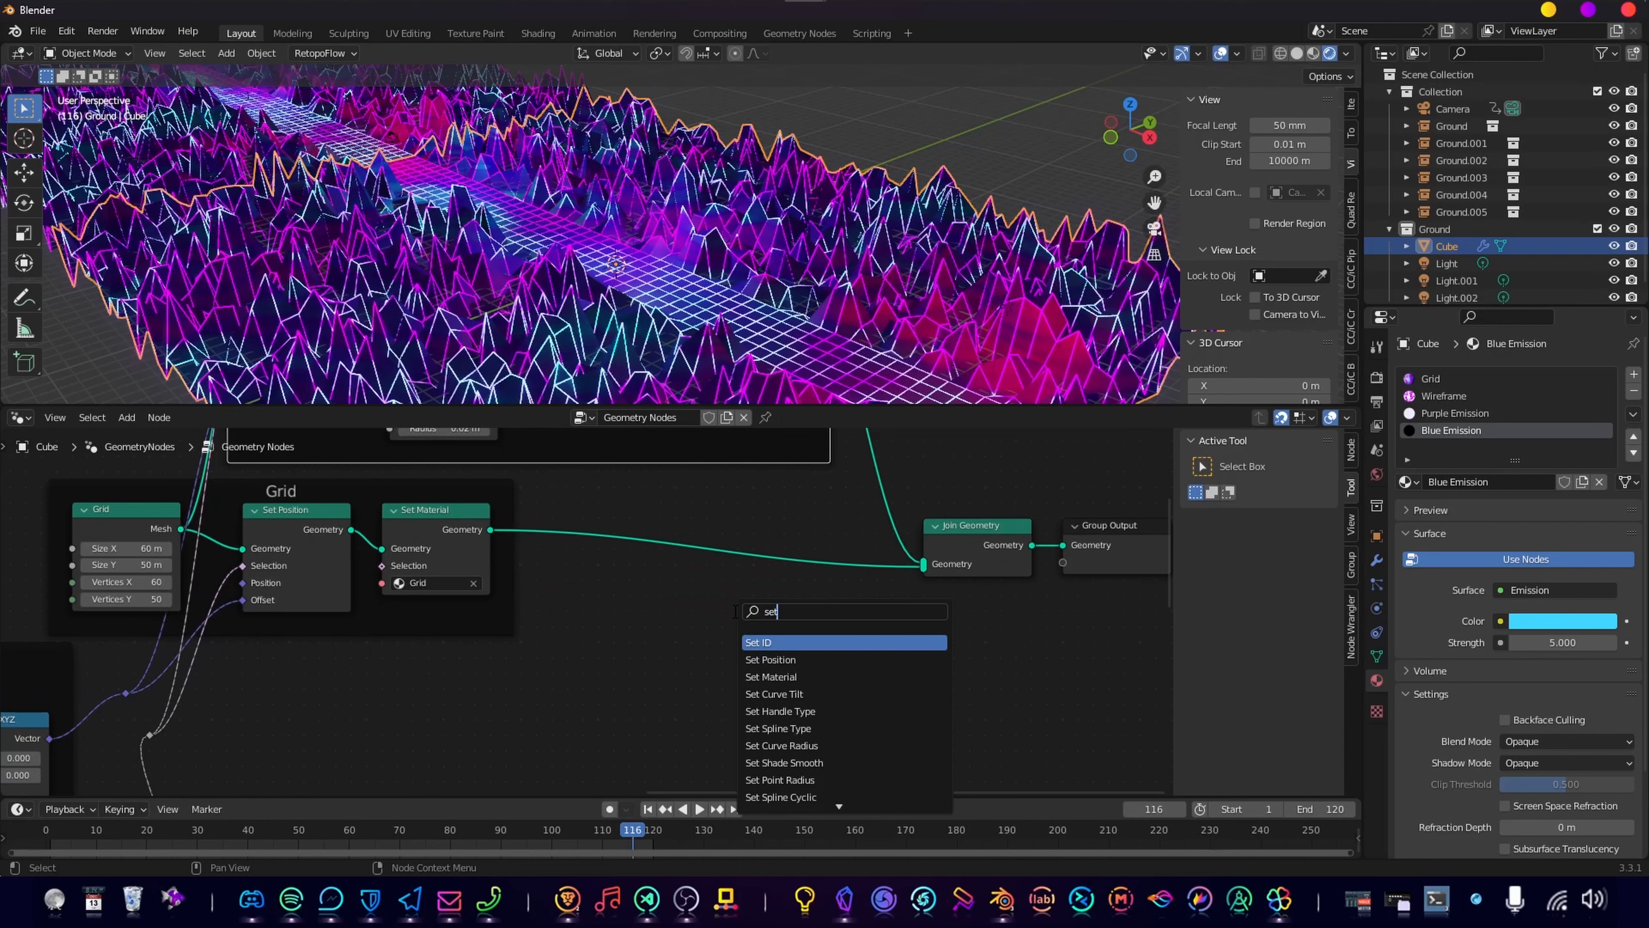
pyautogui.click(771, 676)
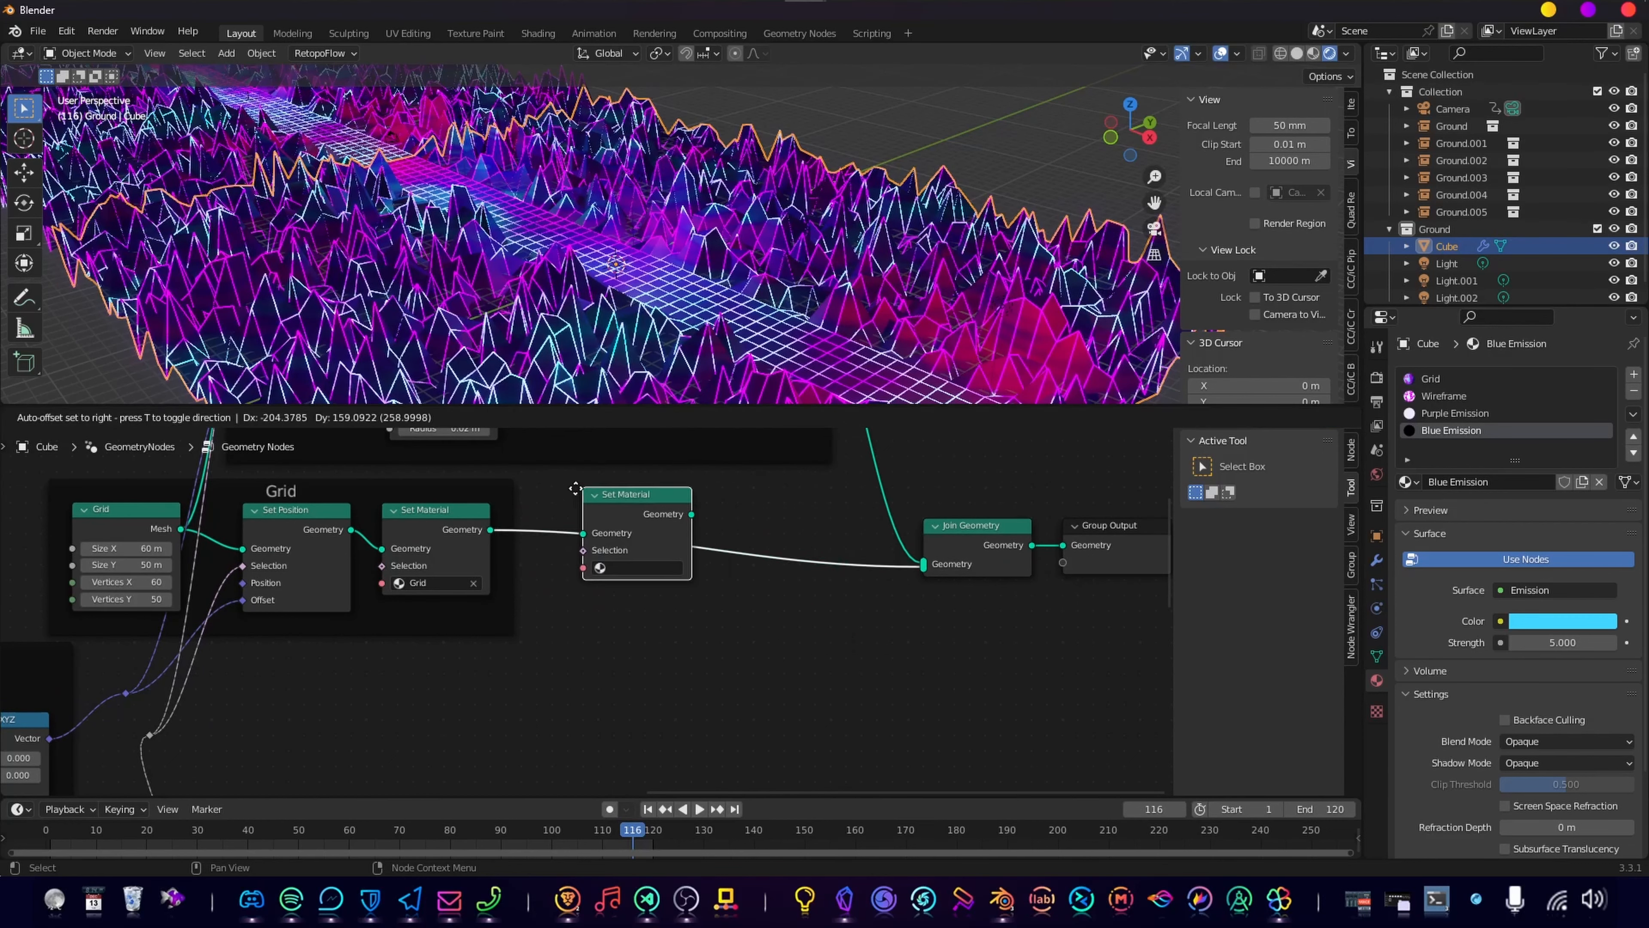
pyautogui.click(561, 489)
# Step: Duplicate the new Set Material node and insert the copy on the link just before Join Geometry
pyautogui.hotkey('shift', 'd')
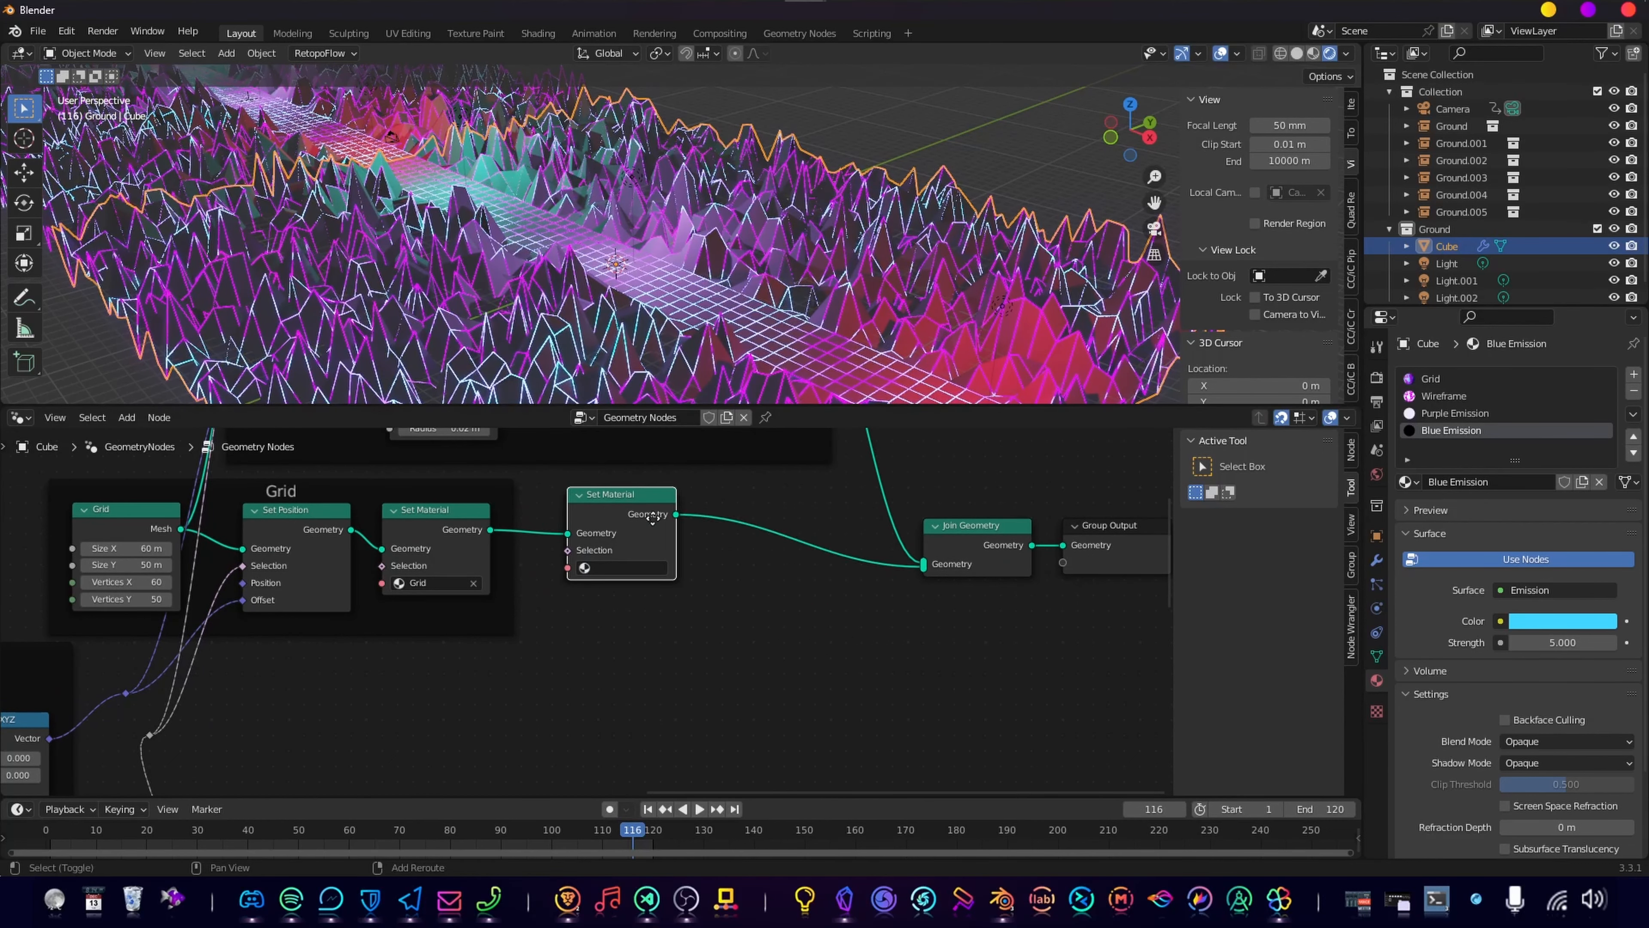
pyautogui.click(737, 505)
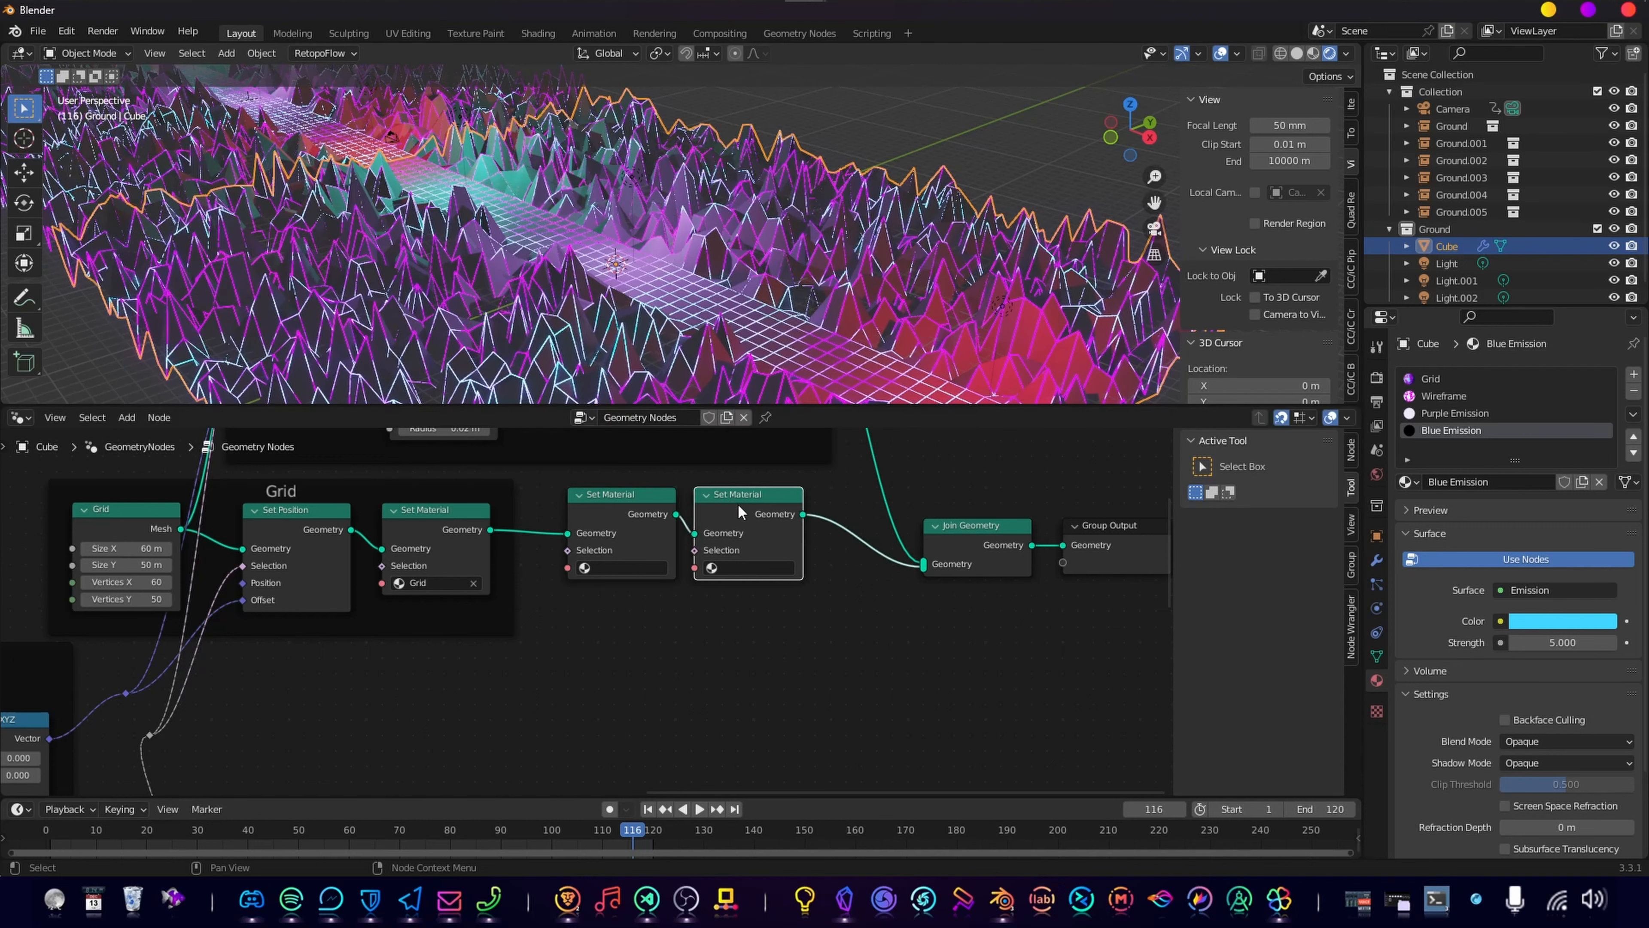
pyautogui.moveTo(783, 504); pyautogui.dragTo(750, 531)
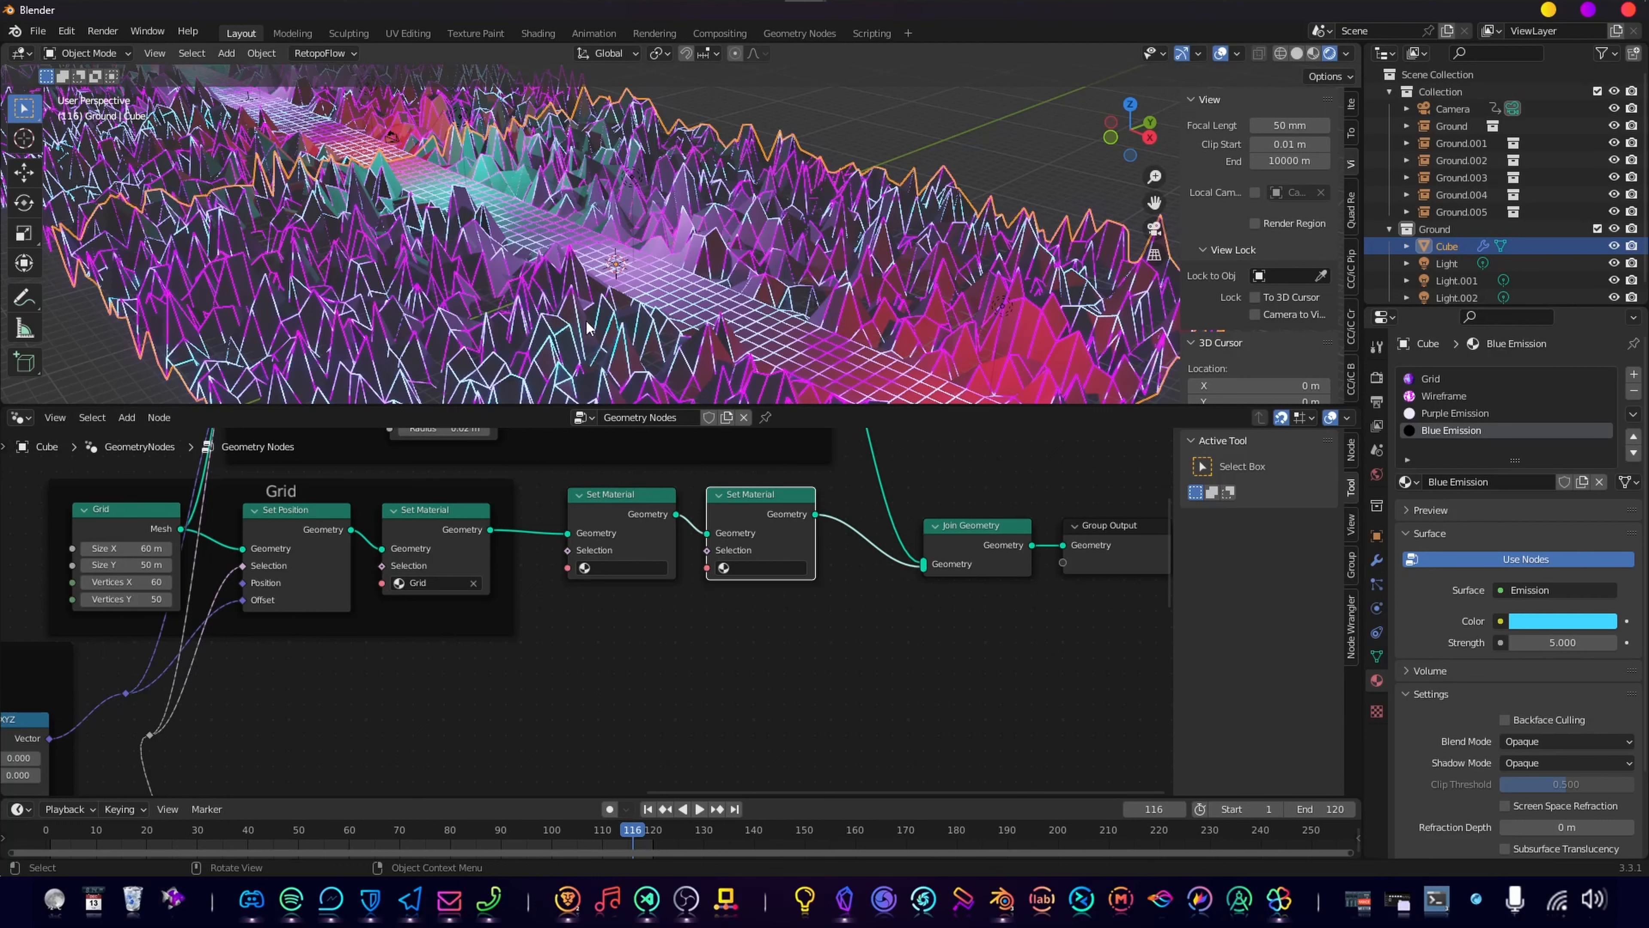
# Step: Assign Purple Emission to the first unassigned Set Material node and Blue Emission to the one after it
pyautogui.scroll(2, 585, 607)
pyautogui.click(644, 557)
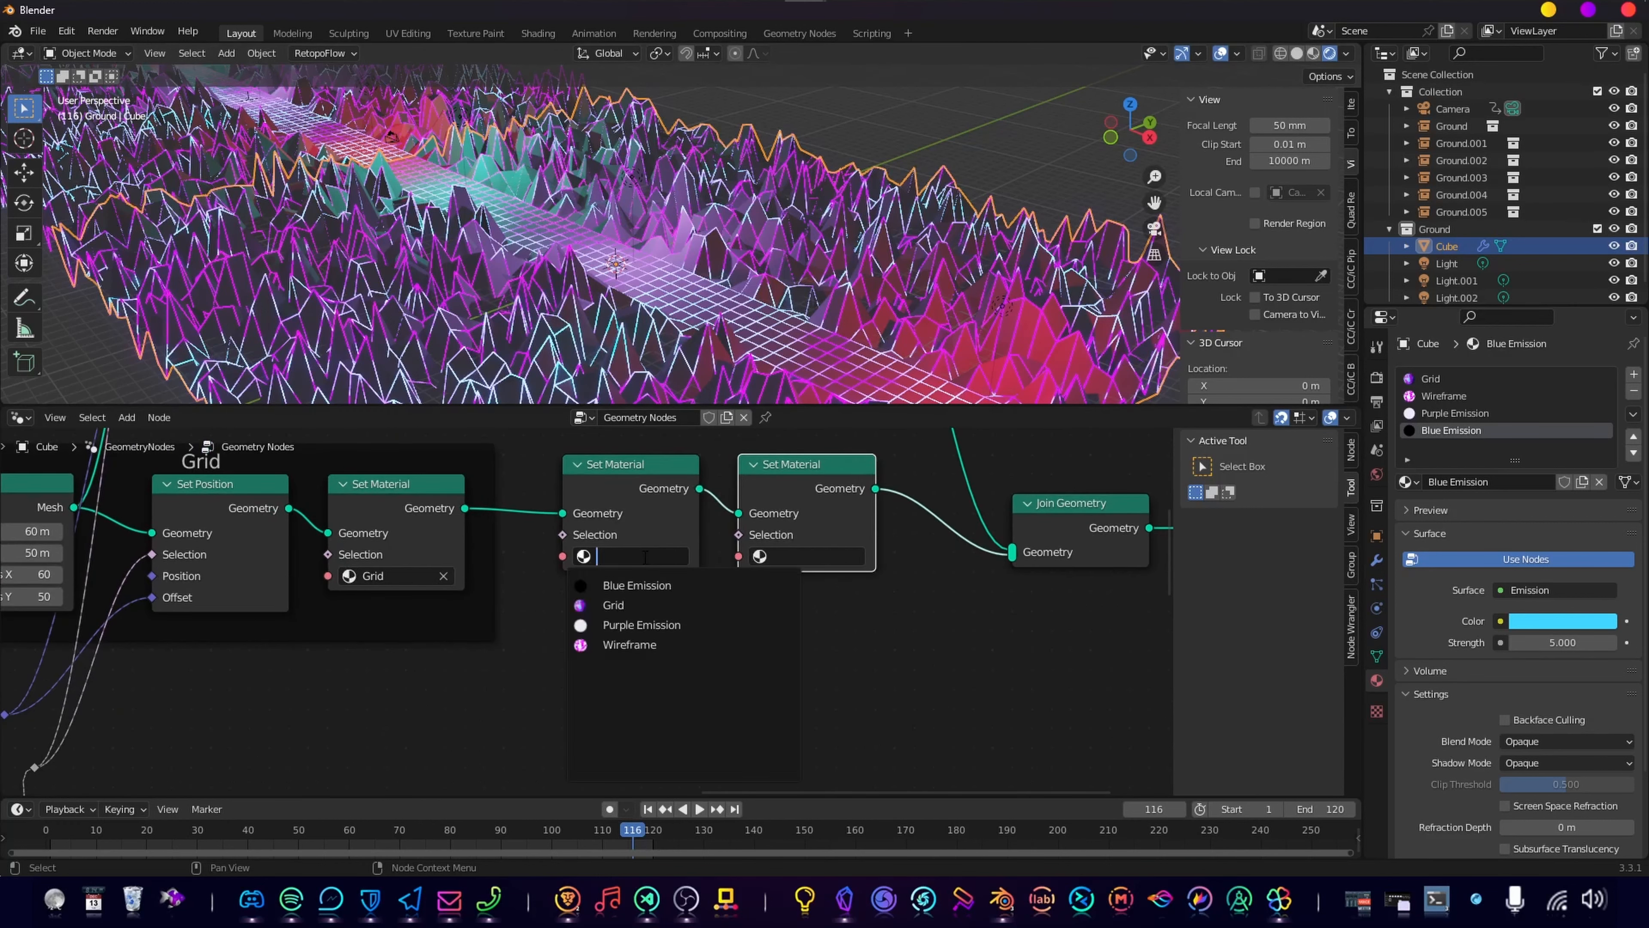
pyautogui.click(674, 625)
pyautogui.click(815, 556)
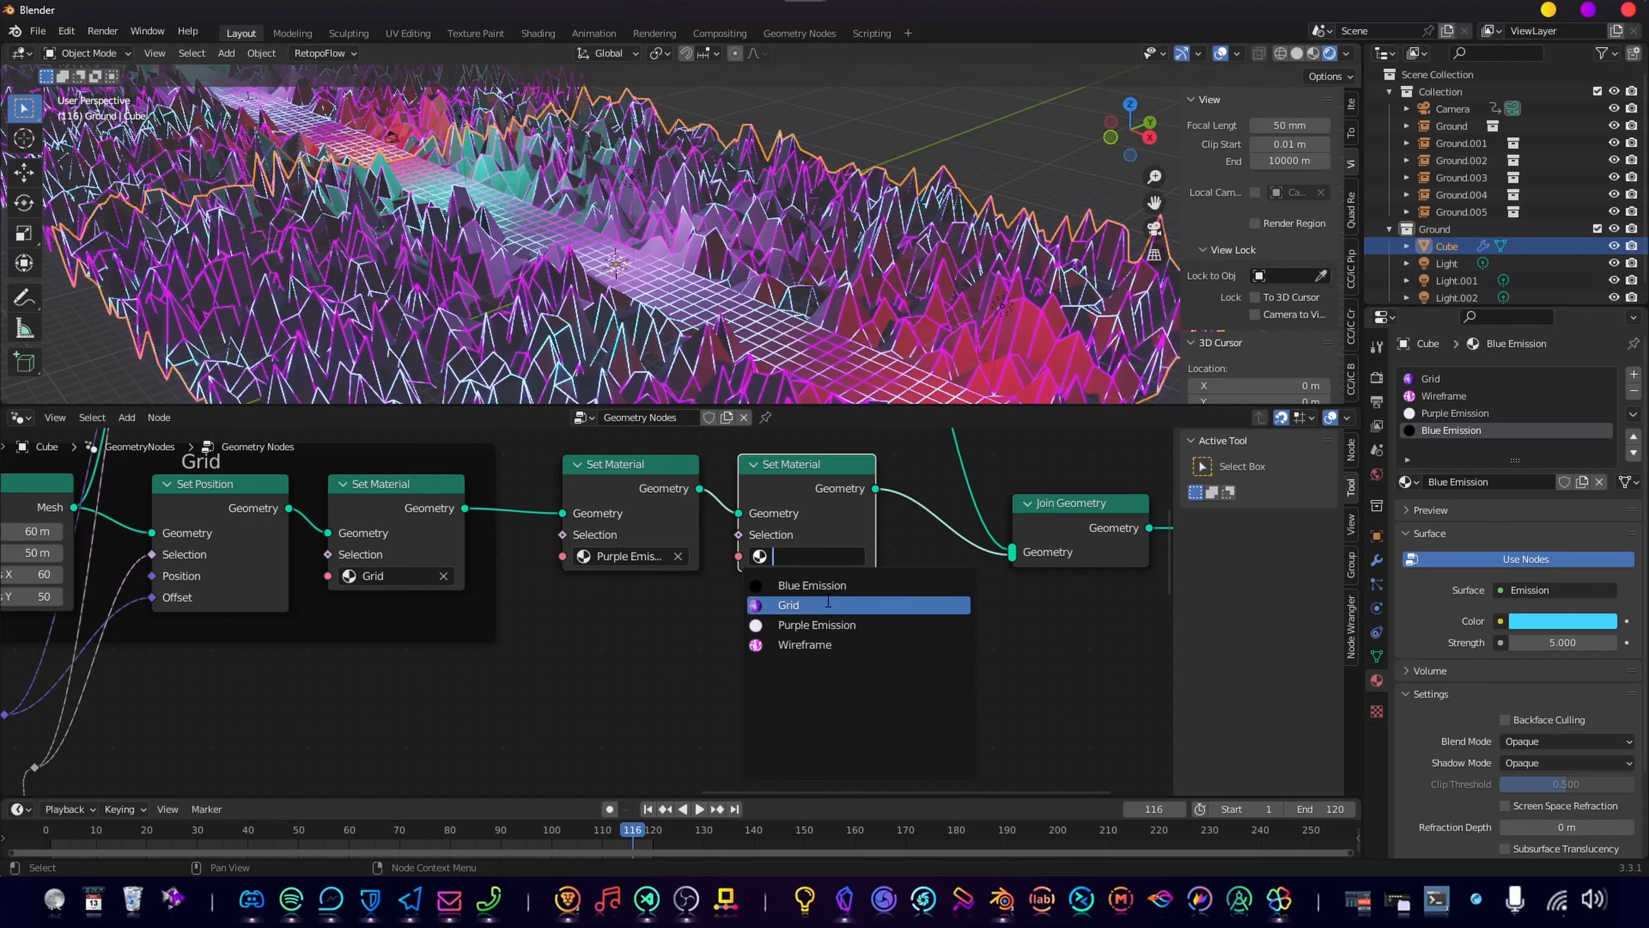
pyautogui.click(873, 583)
pyautogui.scroll(-1, 713, 631)
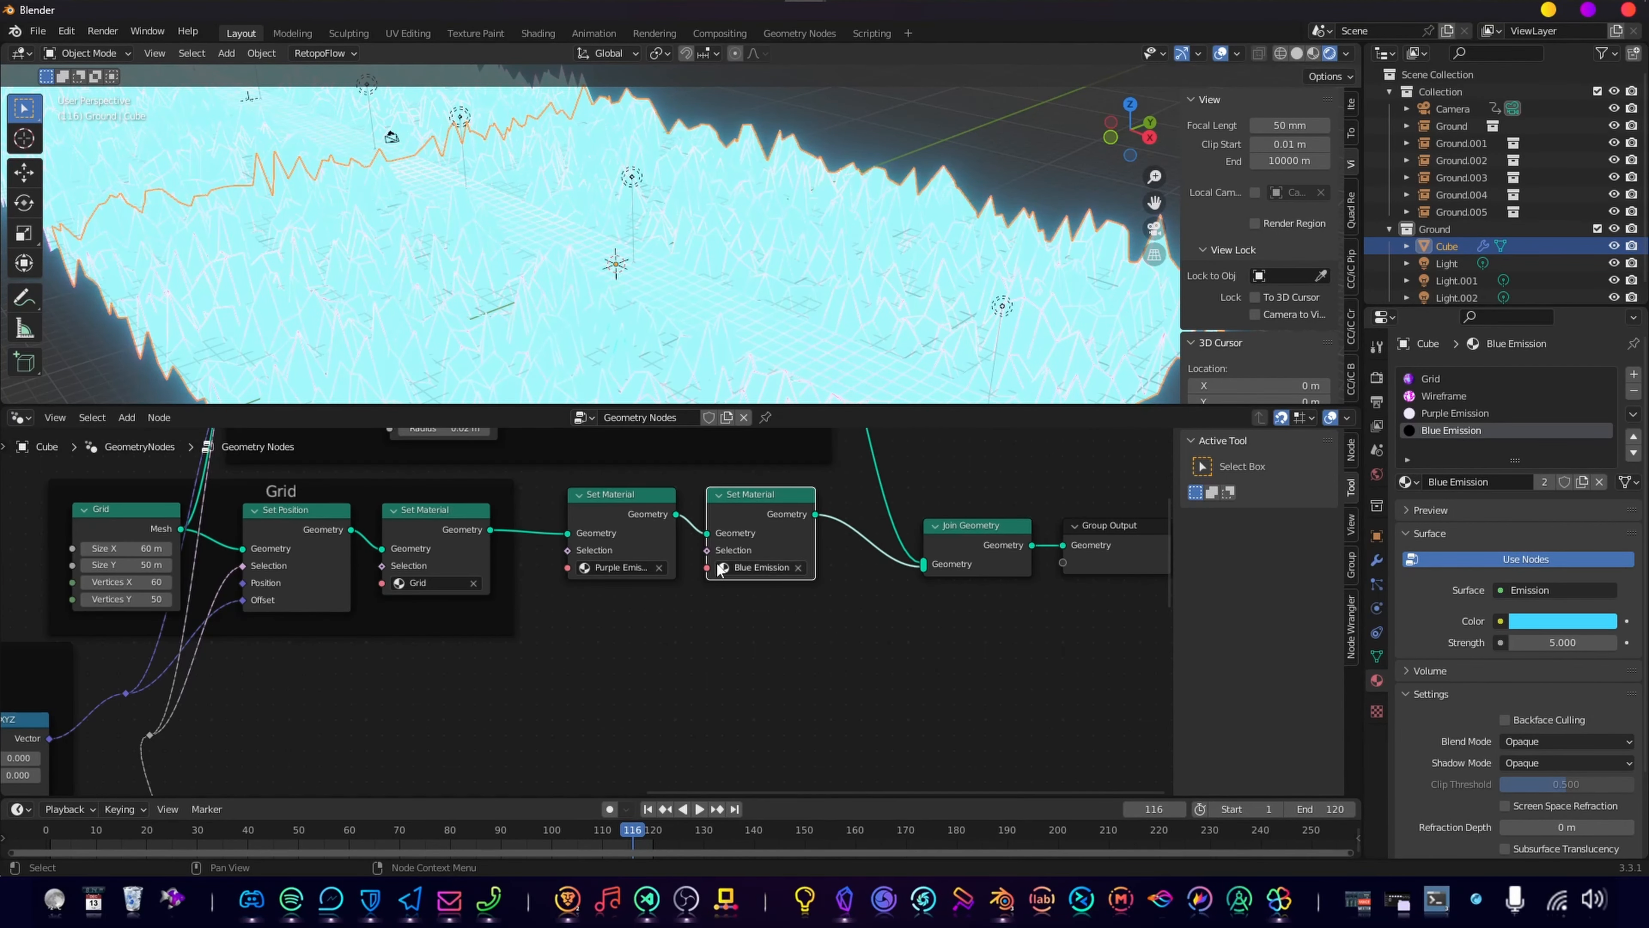
# Step: Add a Boolean Random Value node with probability 0.050 and connect it to the Selection of the Purple Emission Set Material node
pyautogui.hotkey('shift', 'a')
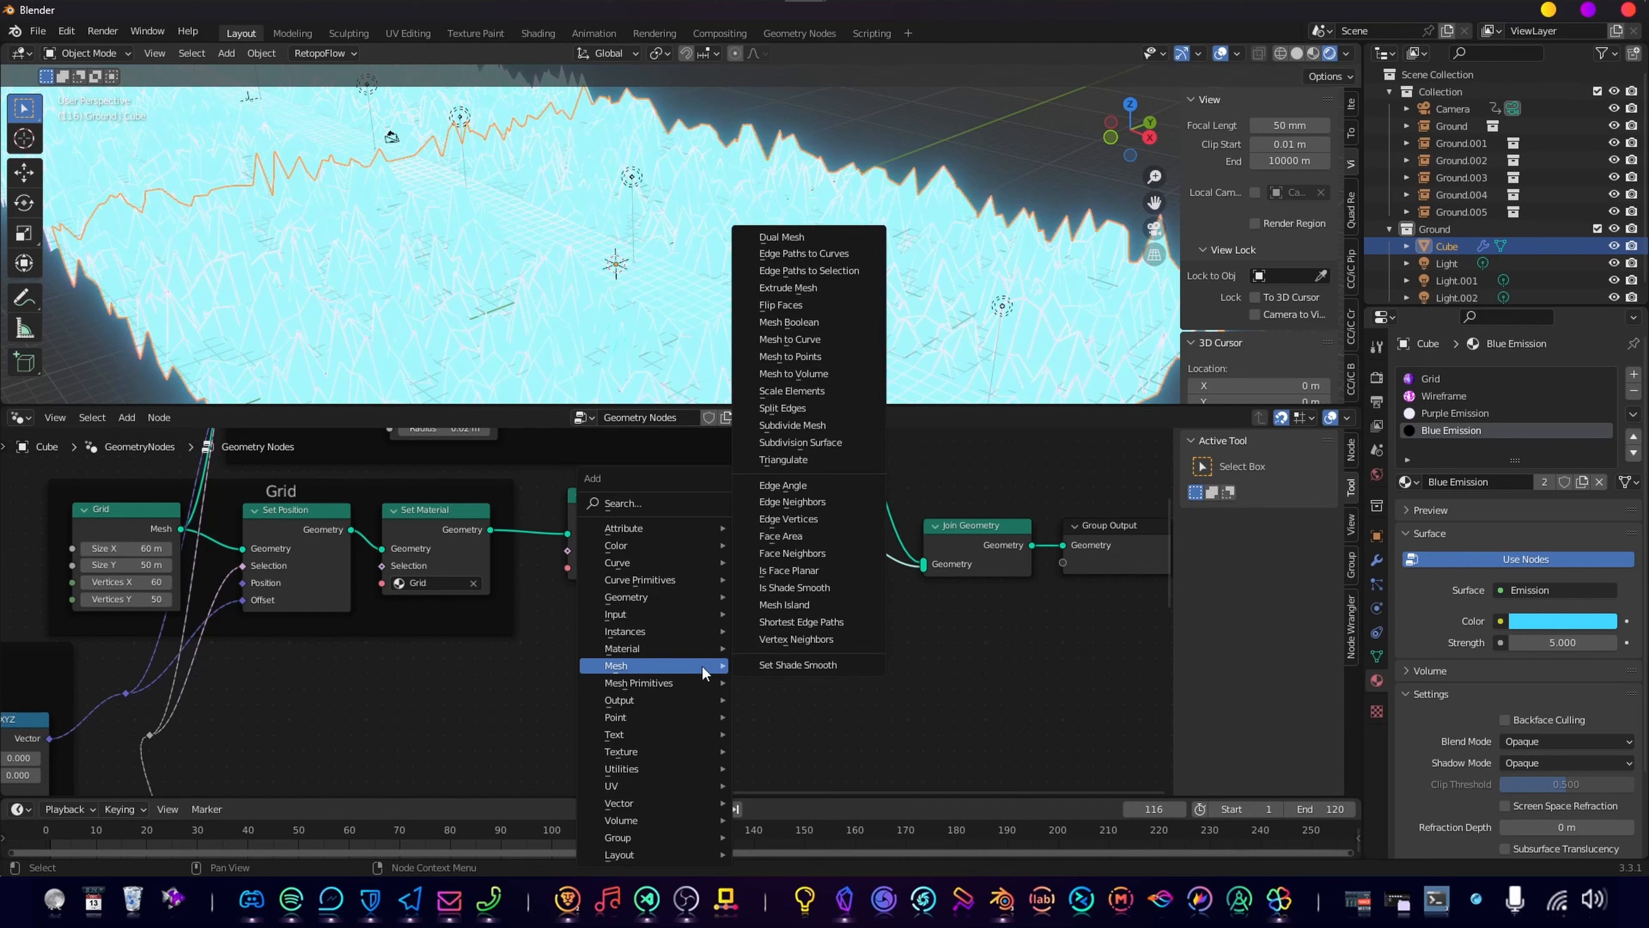
pyautogui.write('random')
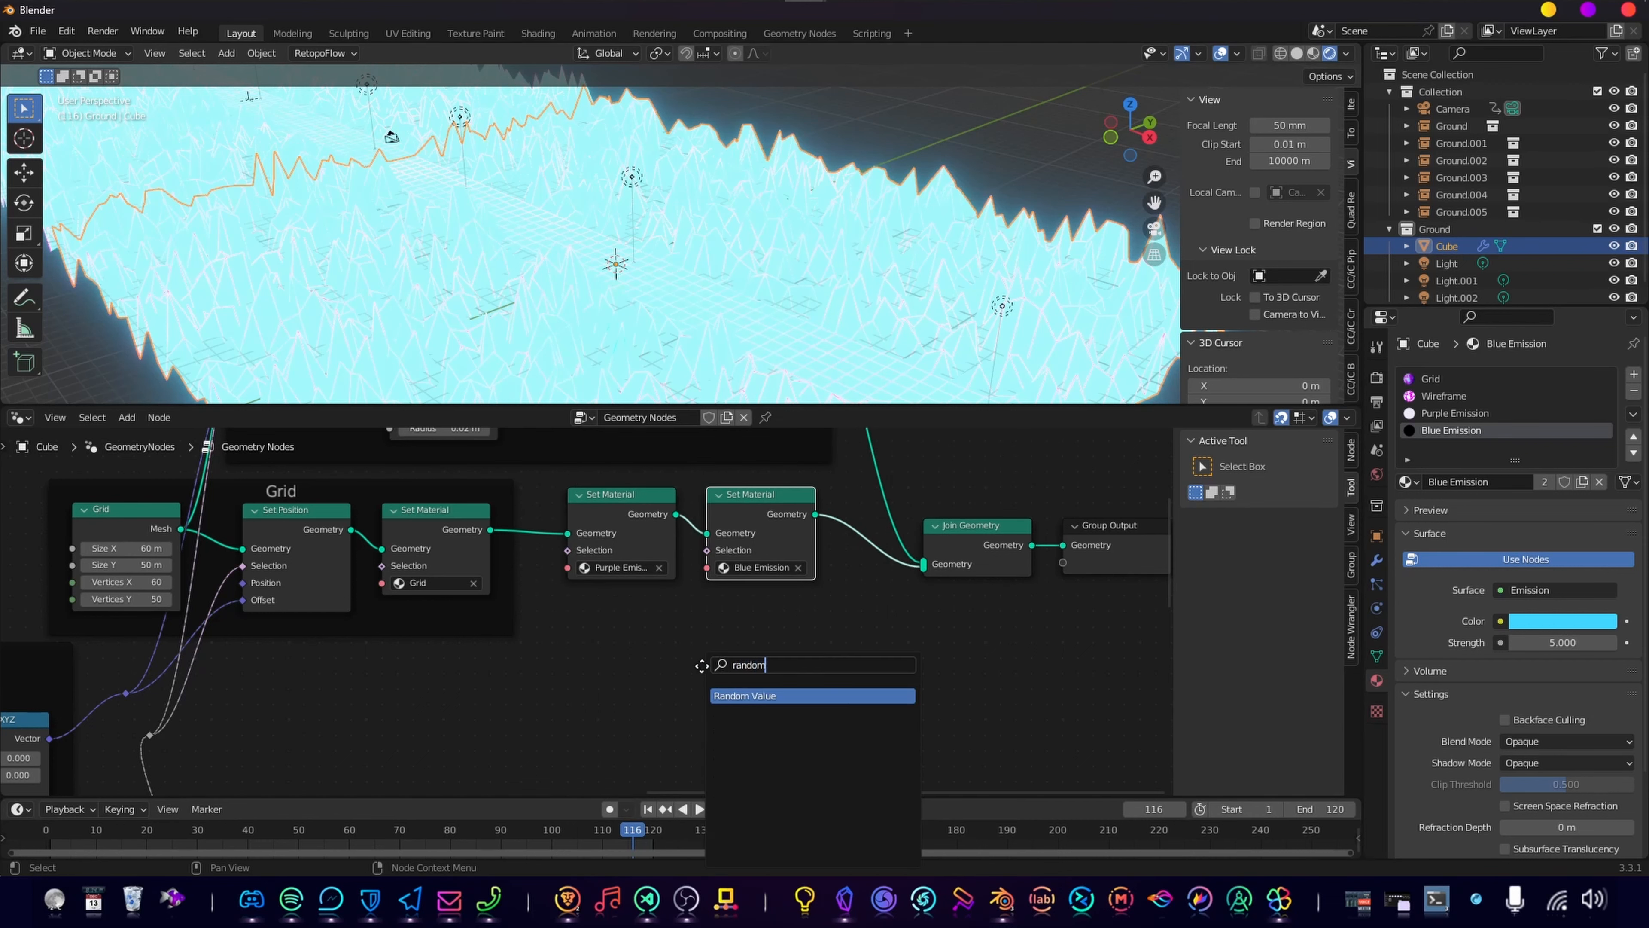
pyautogui.press('Return')
pyautogui.click(563, 615)
pyautogui.click(610, 662)
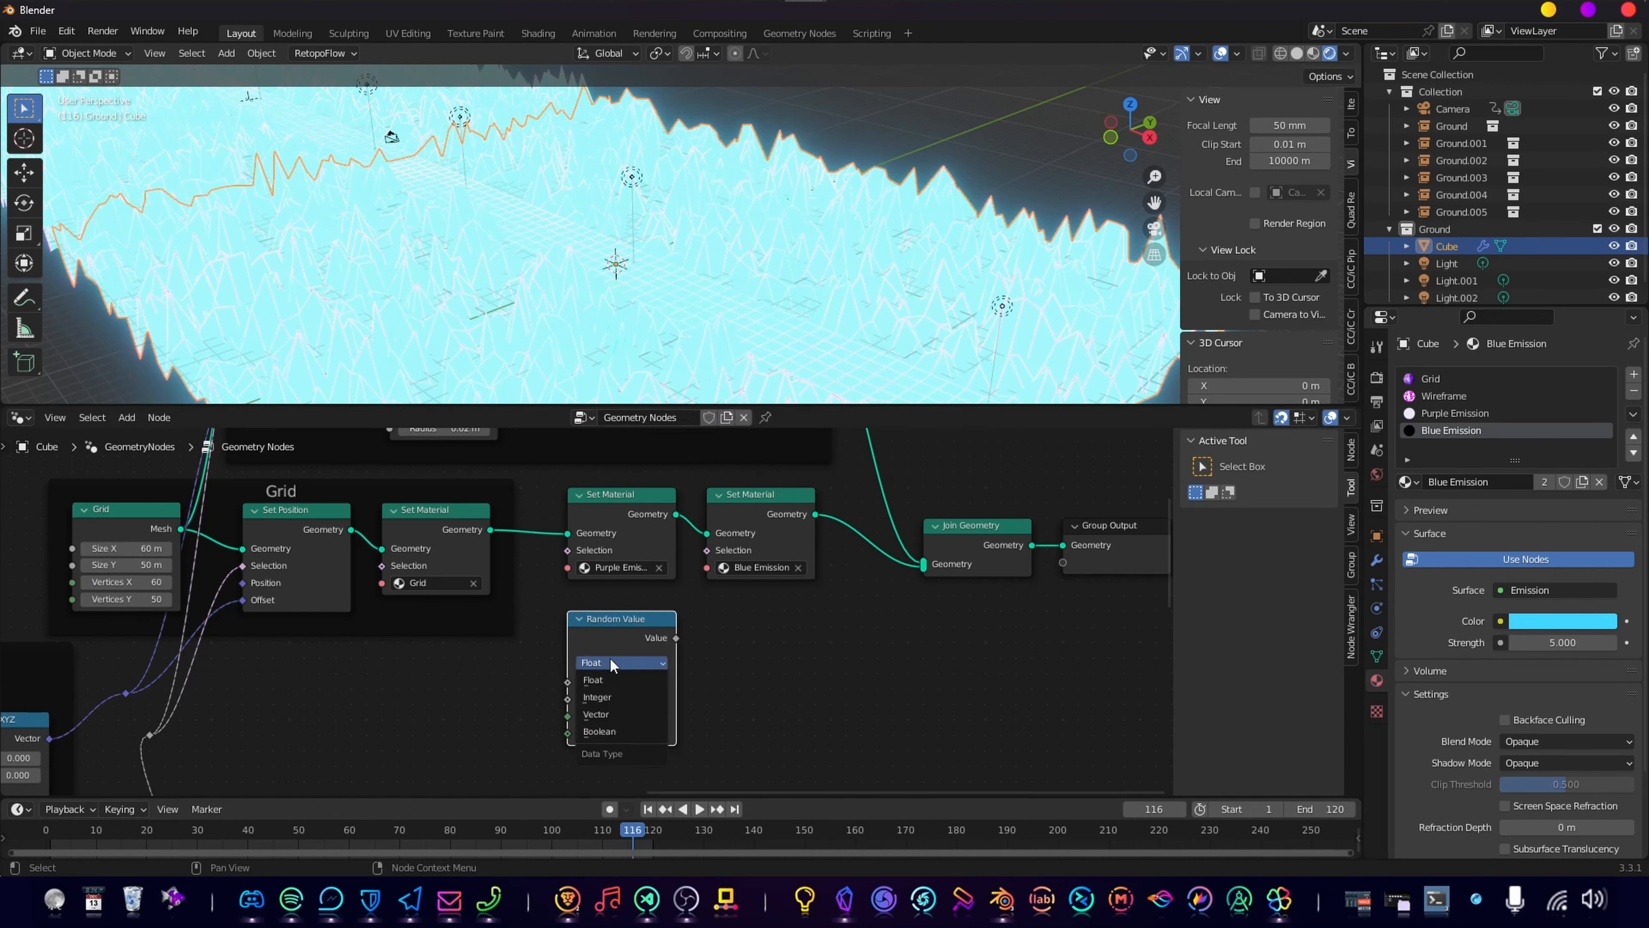
pyautogui.click(621, 731)
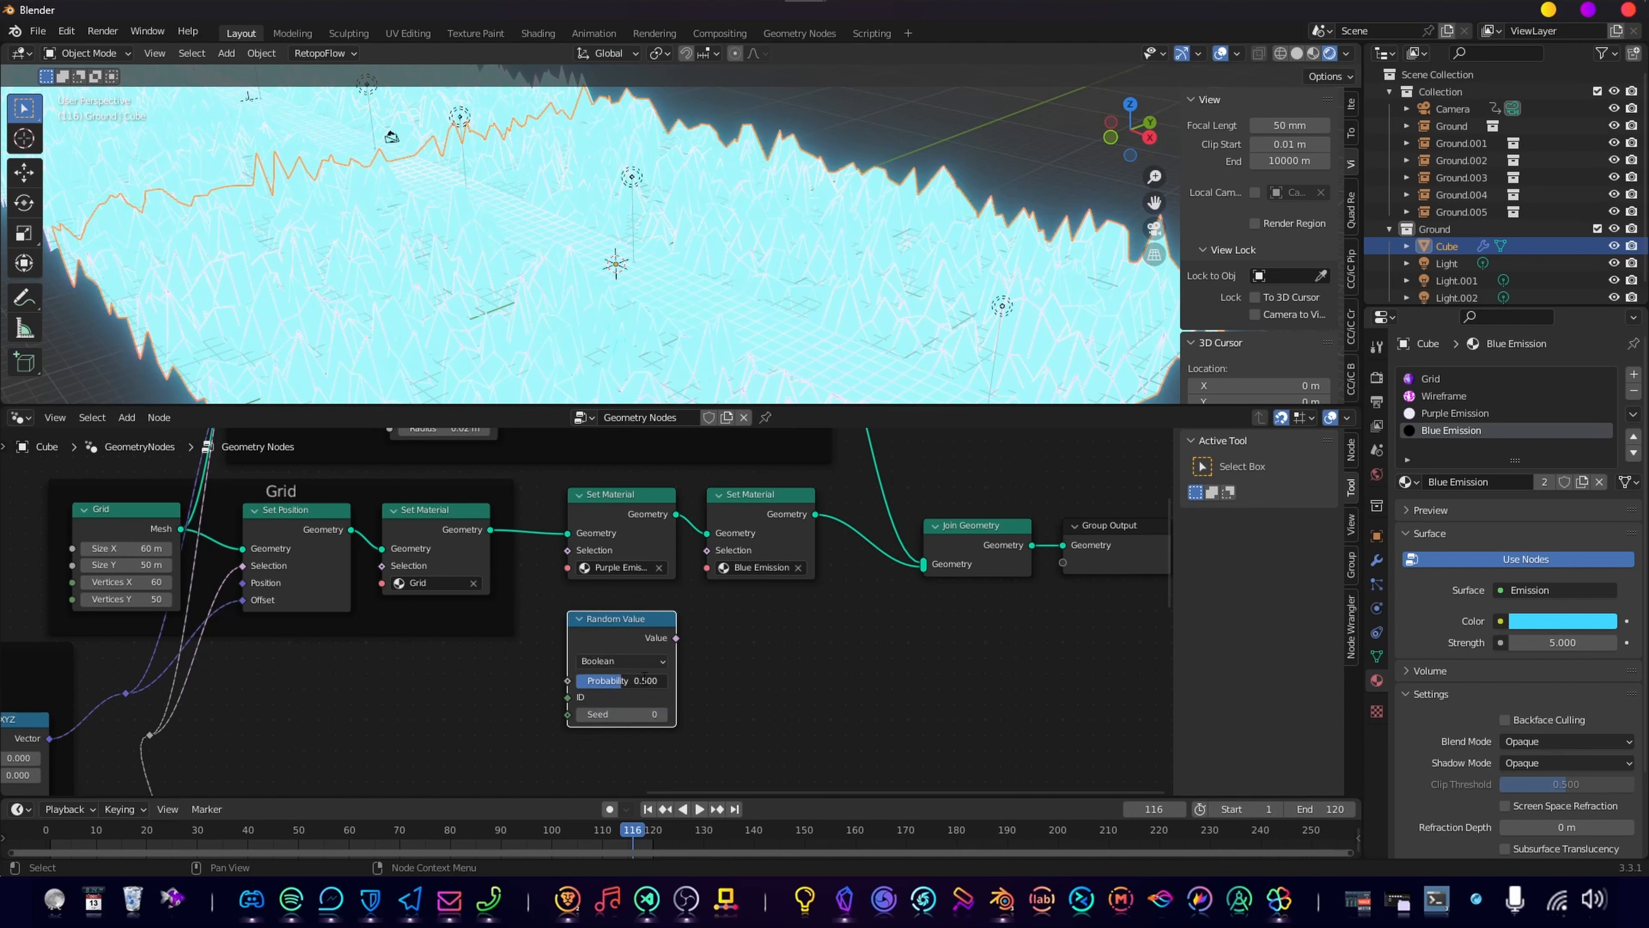
pyautogui.doubleClick(644, 679)
pyautogui.moveTo(676, 640); pyautogui.dragTo(568, 550)
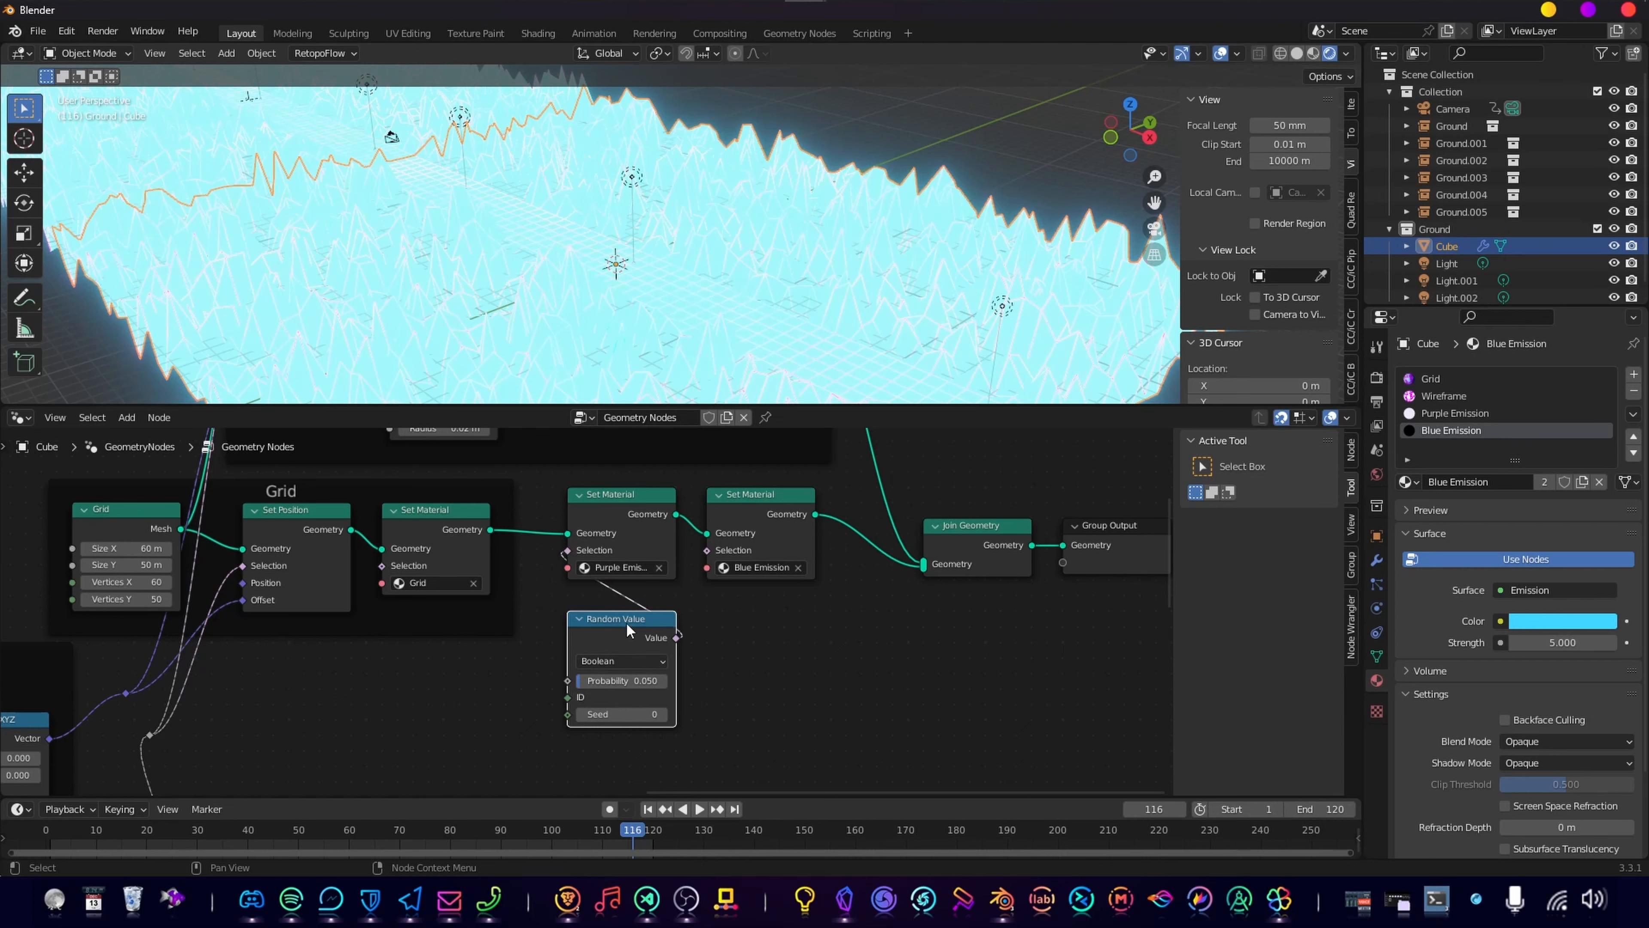
# Step: Duplicate the Random Value node, connect the copy to the Blue Emission Set Material's Selection, and set its seed to 1
pyautogui.hotkey('shift', 'd')
pyautogui.click(768, 621)
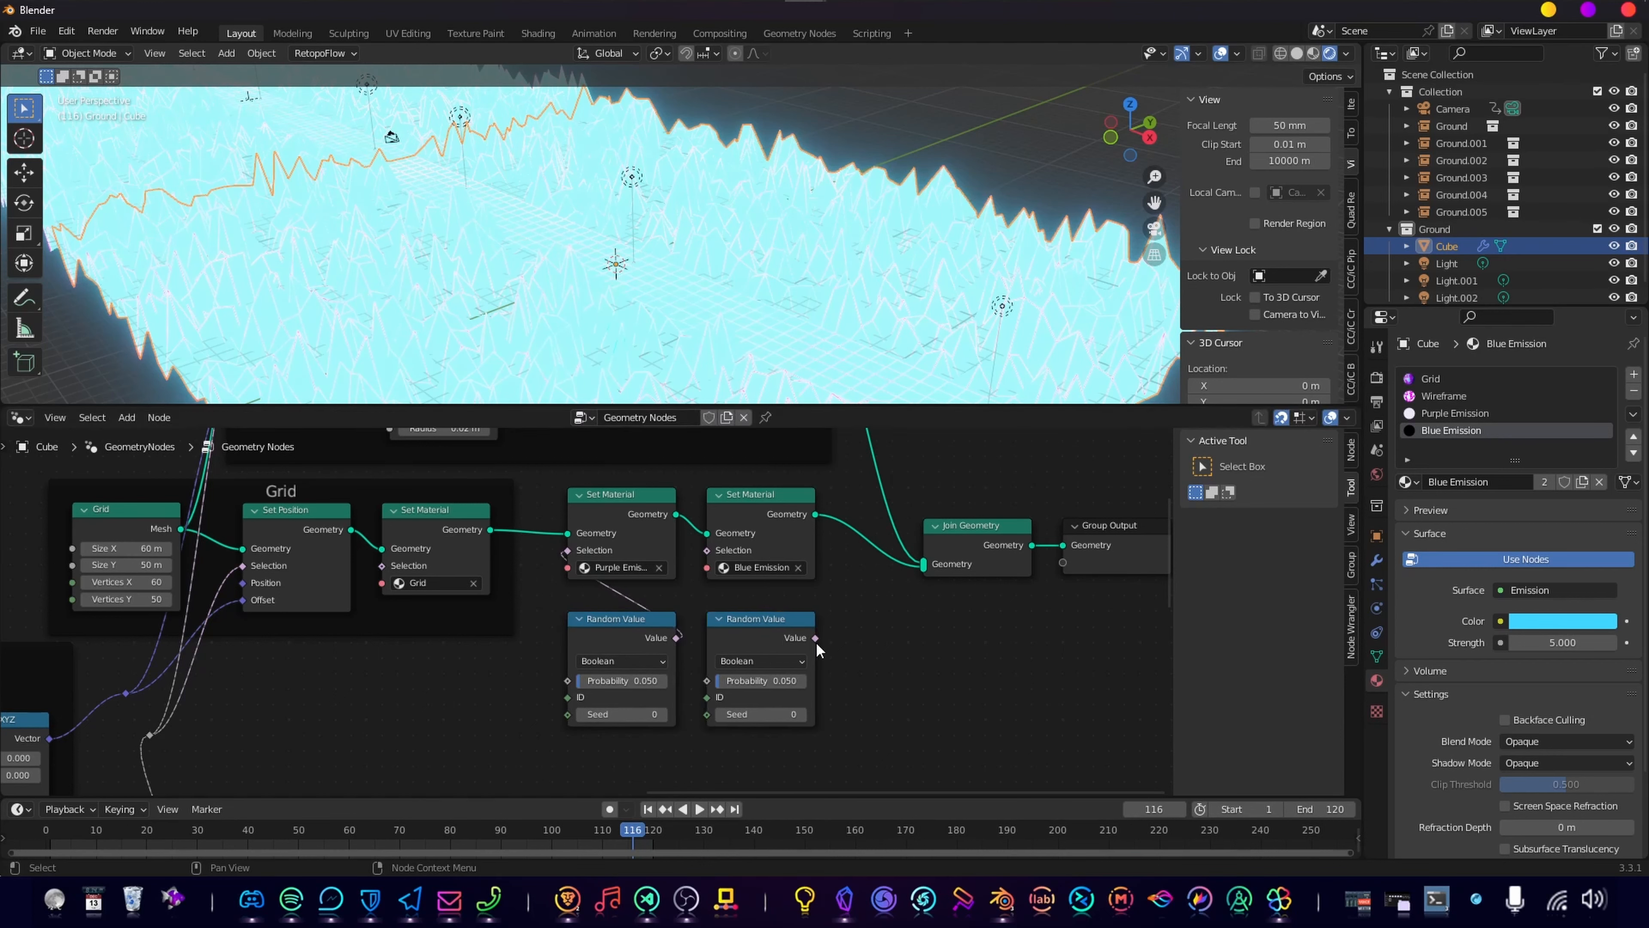
pyautogui.moveTo(815, 637); pyautogui.dragTo(706, 550)
pyautogui.moveTo(703, 247); pyautogui.dragTo(629, 245, button='middle')
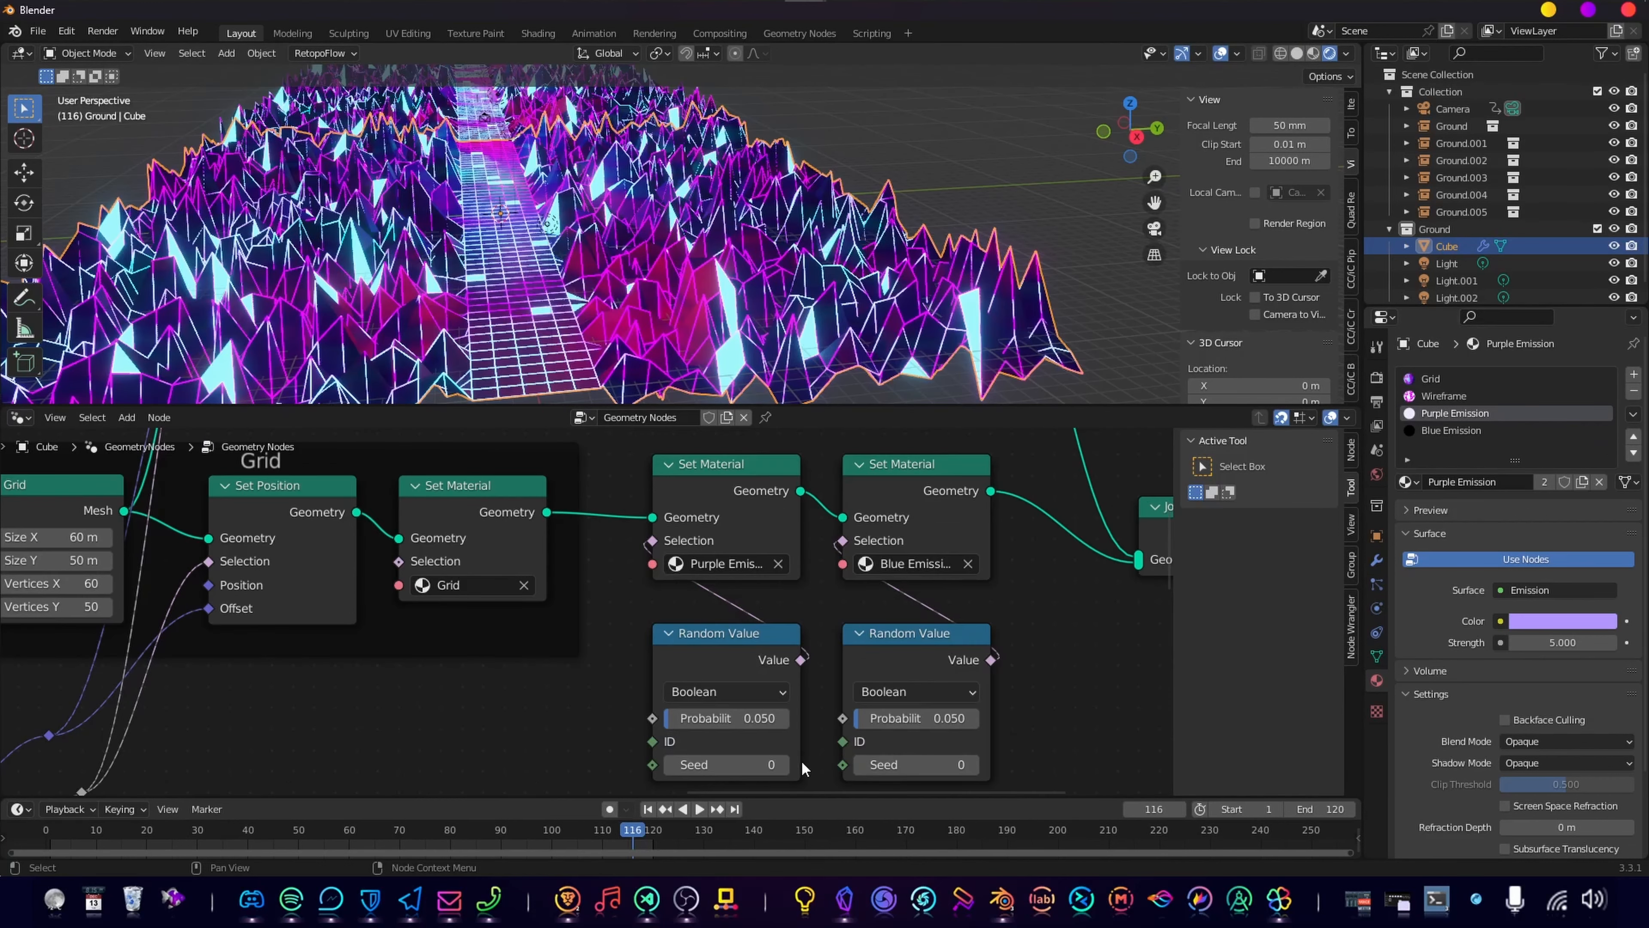
pyautogui.moveTo(804, 764); pyautogui.dragTo(800, 686, button='middle')
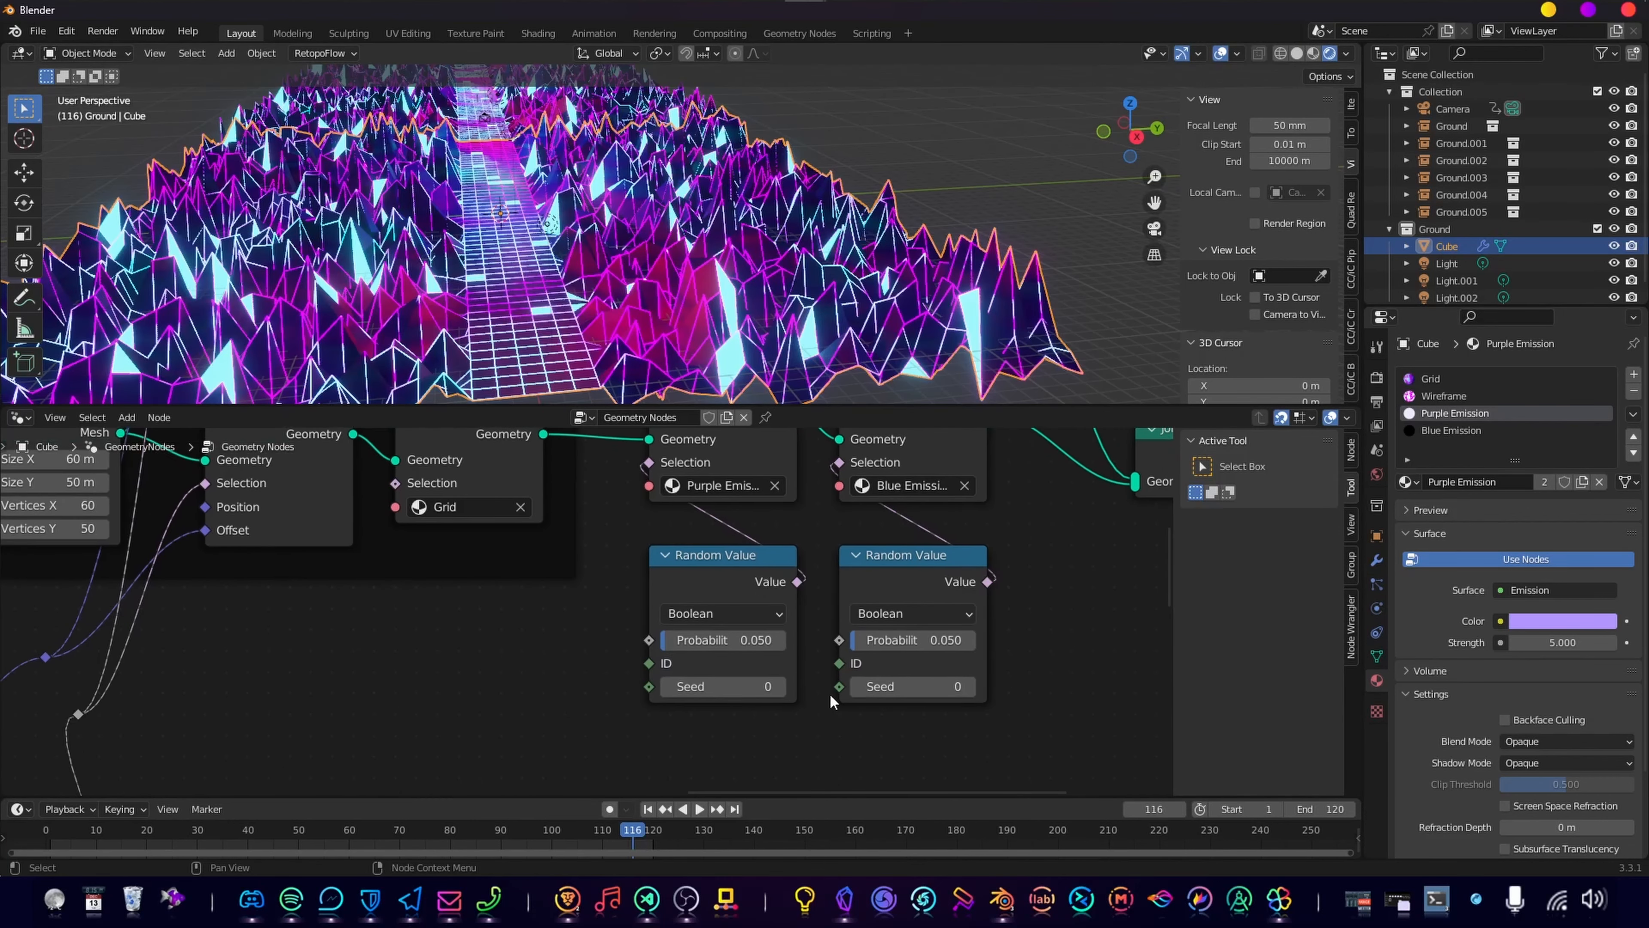
pyautogui.click(969, 687)
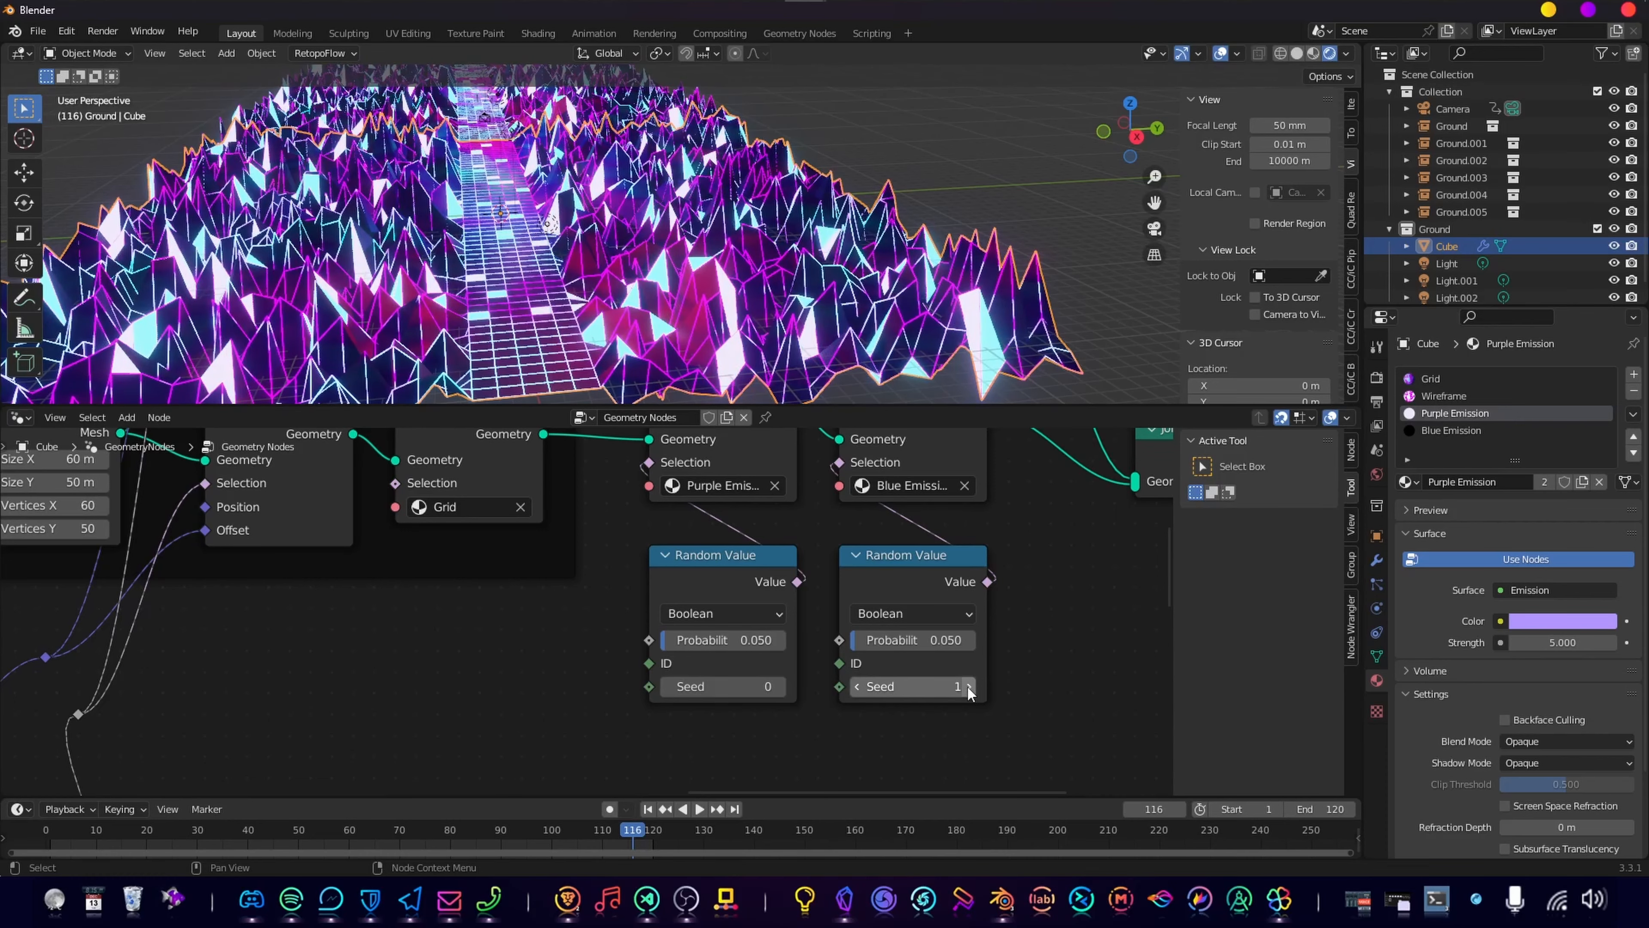
# Step: Examine the random glowing faces across the terrain from several angles and play the animation briefly
pyautogui.scroll(-2, 535, 258)
pyautogui.keyDown('shift'); pyautogui.moveTo(535, 257); pyautogui.dragTo(518, 311, button='middle'); pyautogui.keyUp('shift')
pyautogui.click(843, 256)
pyautogui.moveTo(843, 255); pyautogui.dragTo(826, 248, button='middle')
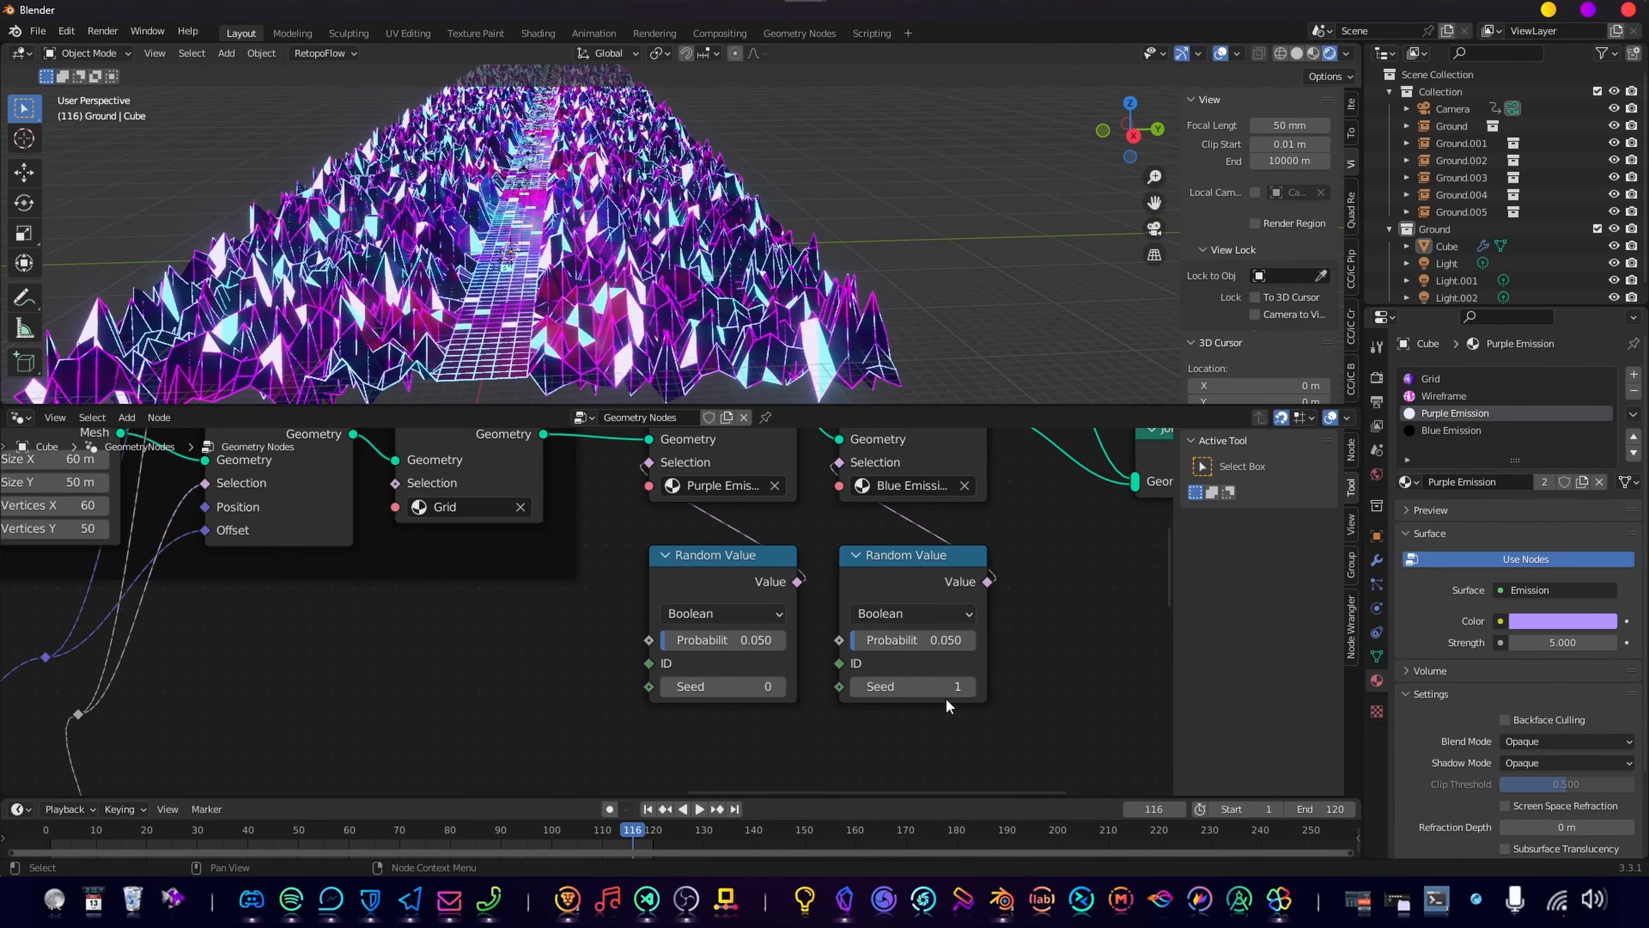
pyautogui.scroll(-5, 964, 618)
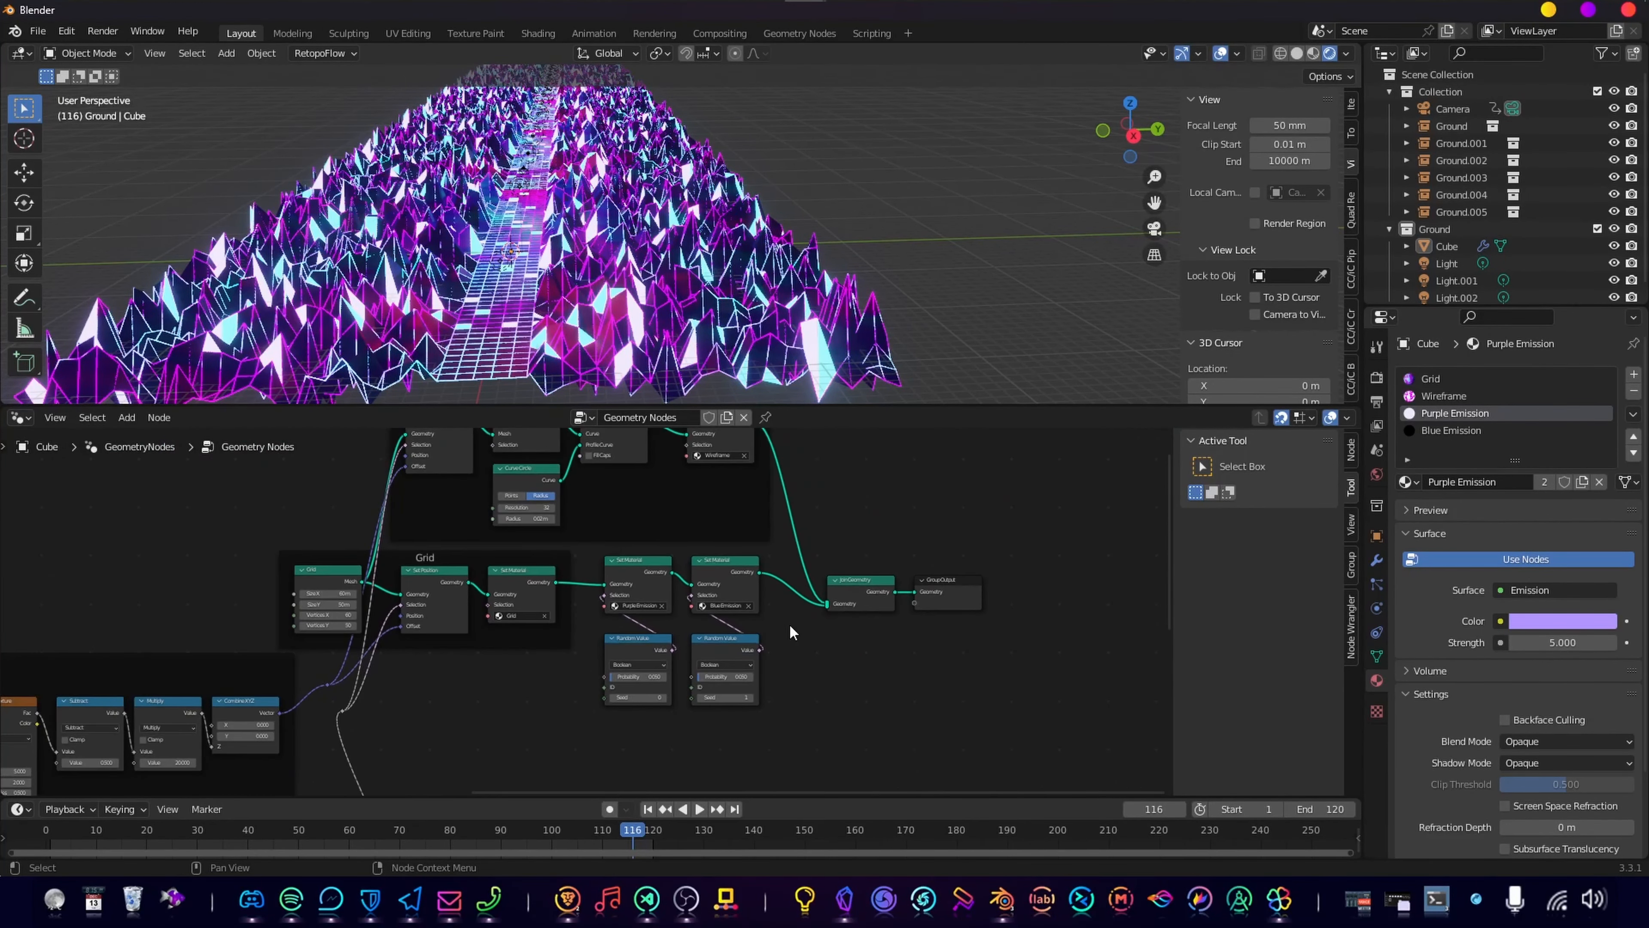
pyautogui.scroll(-5, 587, 286)
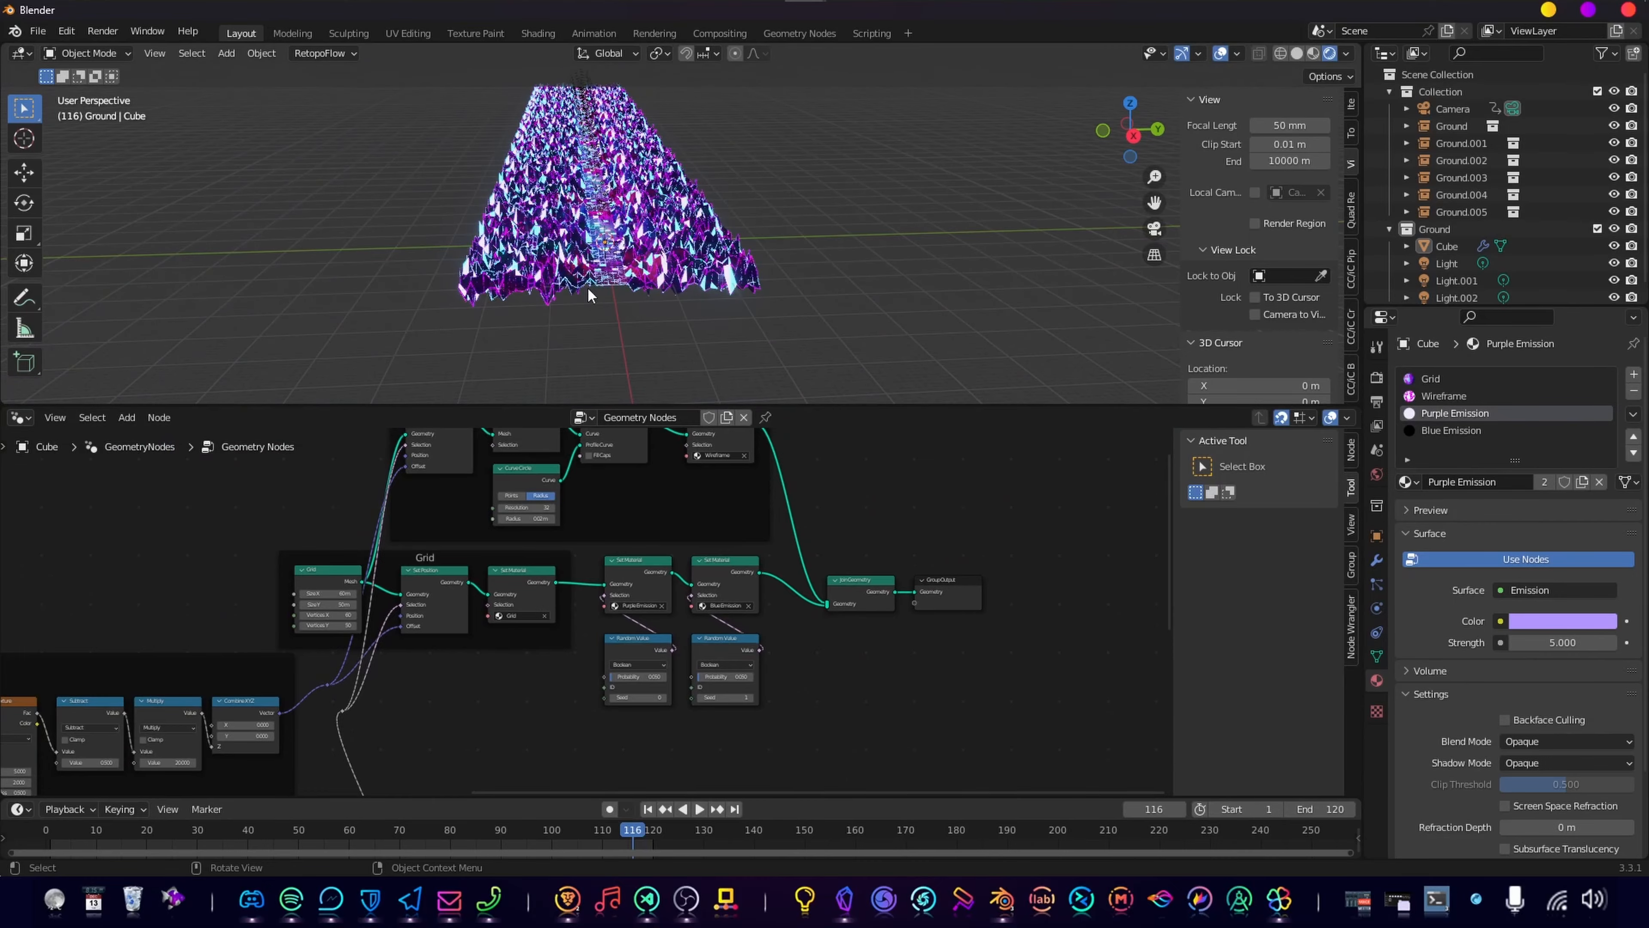
pyautogui.scroll(5, 587, 286)
pyautogui.moveTo(587, 286); pyautogui.dragTo(584, 272, button='middle')
pyautogui.press('space')
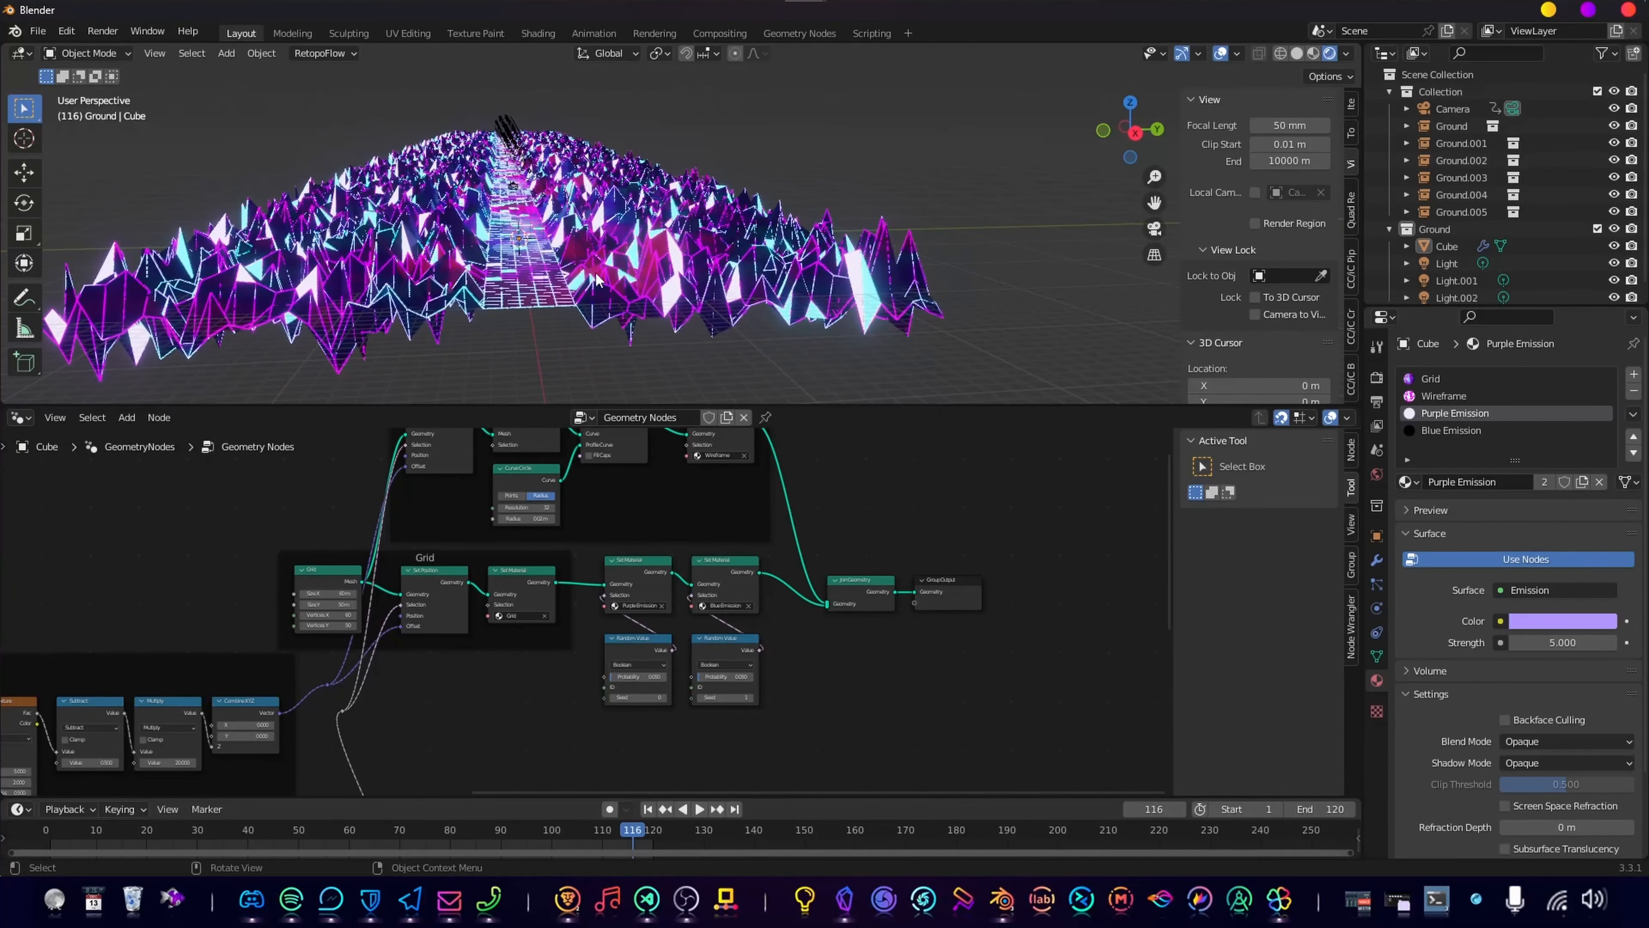
pyautogui.moveTo(804, 288); pyautogui.dragTo(773, 294, button='middle')
pyautogui.press('space')
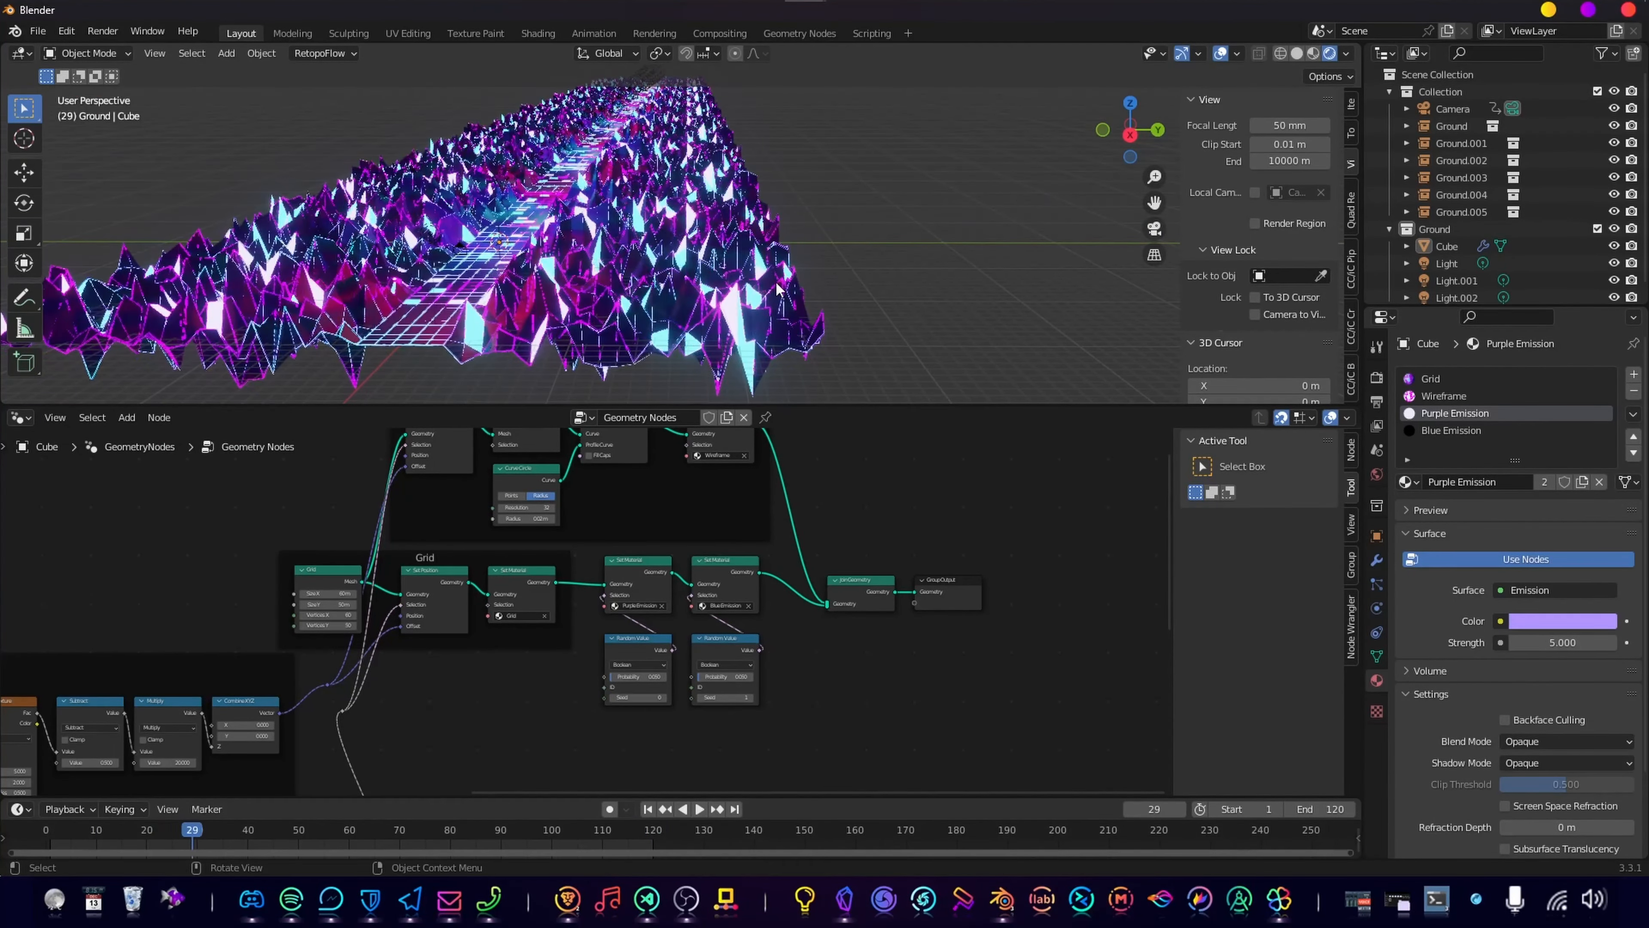
# Step: Duplicate the Ground.005 instance and scale the copy up into oversized mountains surrounding the terrain strip
pyautogui.scroll(-6, 732, 262)
pyautogui.moveTo(690, 140); pyautogui.dragTo(519, 276, button='middle')
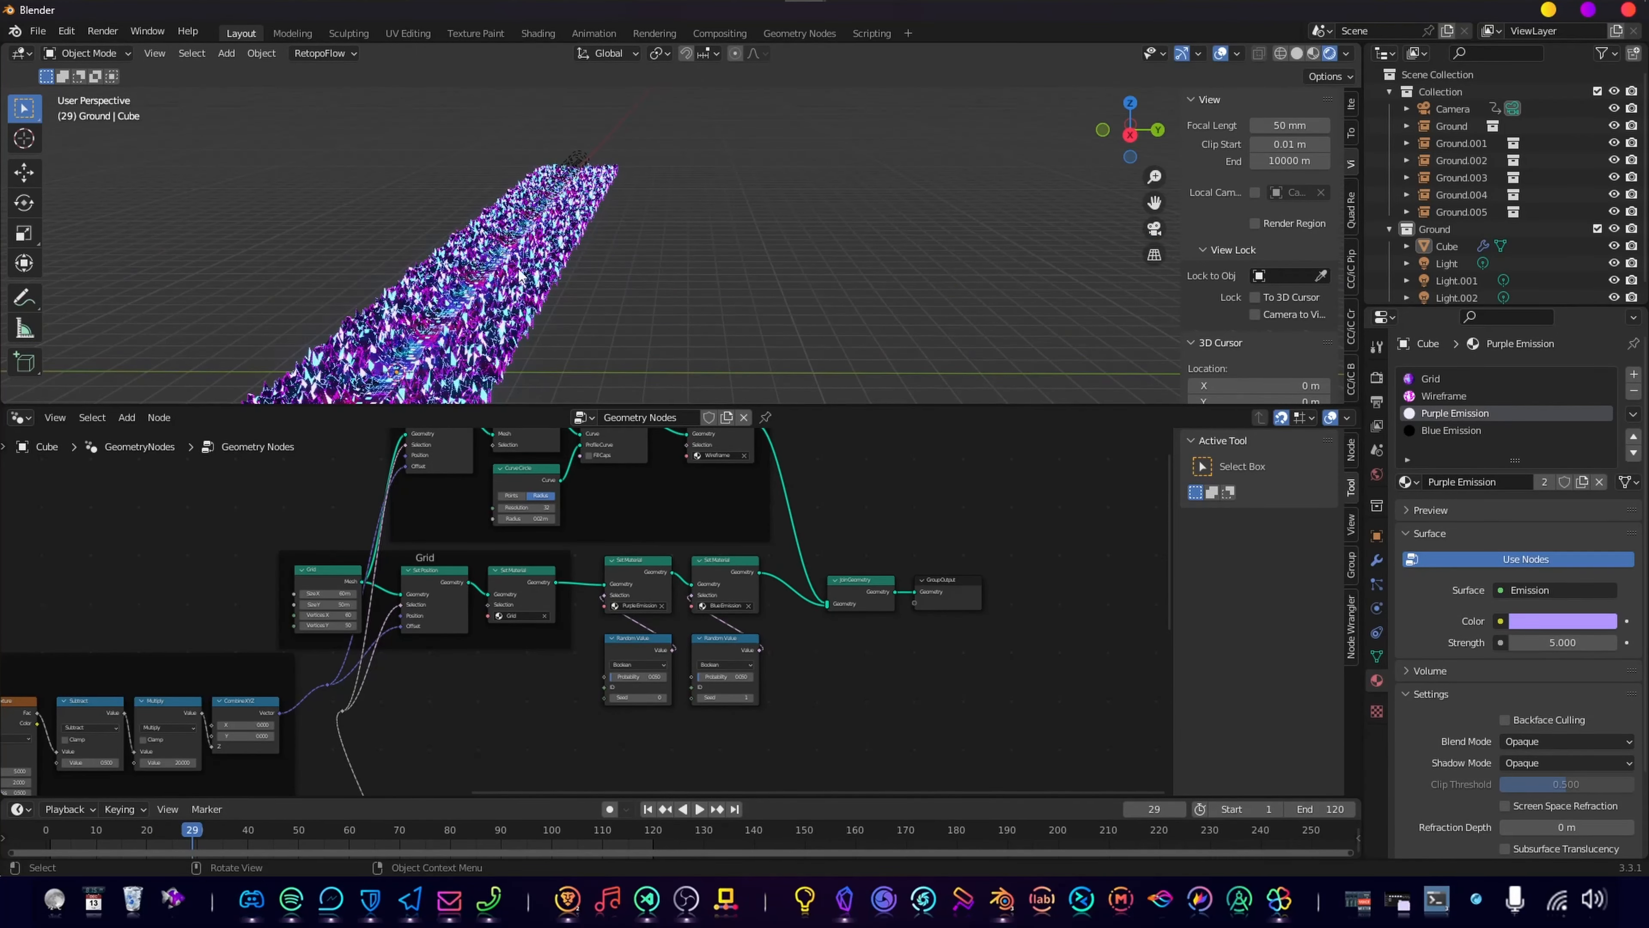
pyautogui.click(1443, 209)
pyautogui.moveTo(703, 210); pyautogui.dragTo(713, 250, button='middle')
pyautogui.hotkey('shift', 'd')
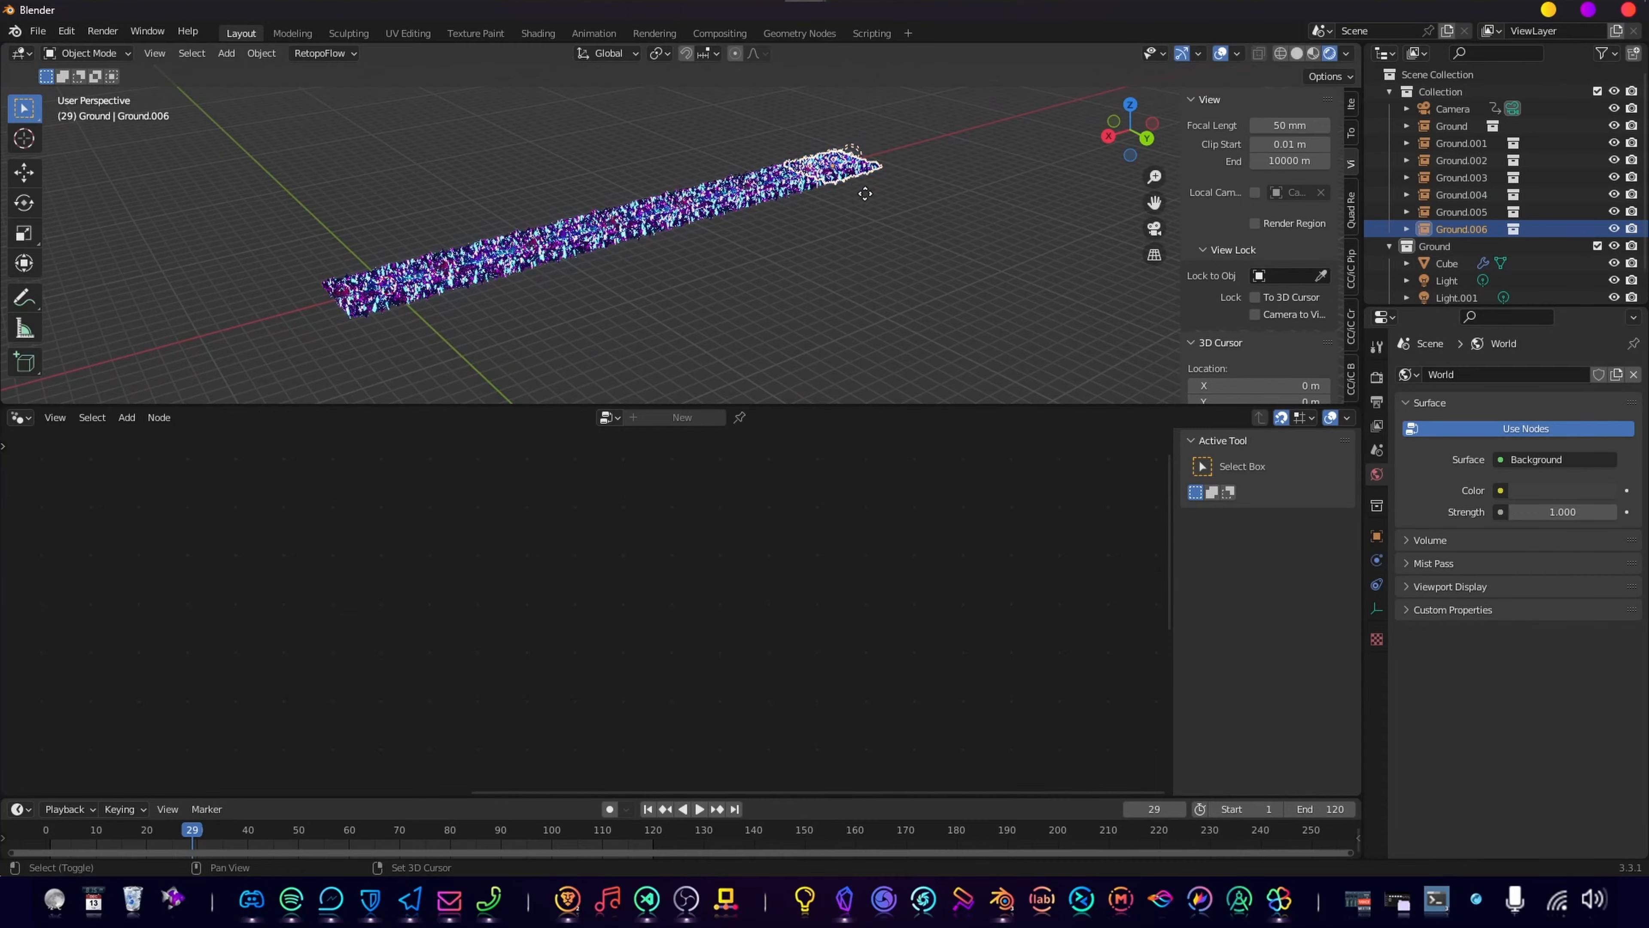
pyautogui.click(825, 237)
pyautogui.press('s')
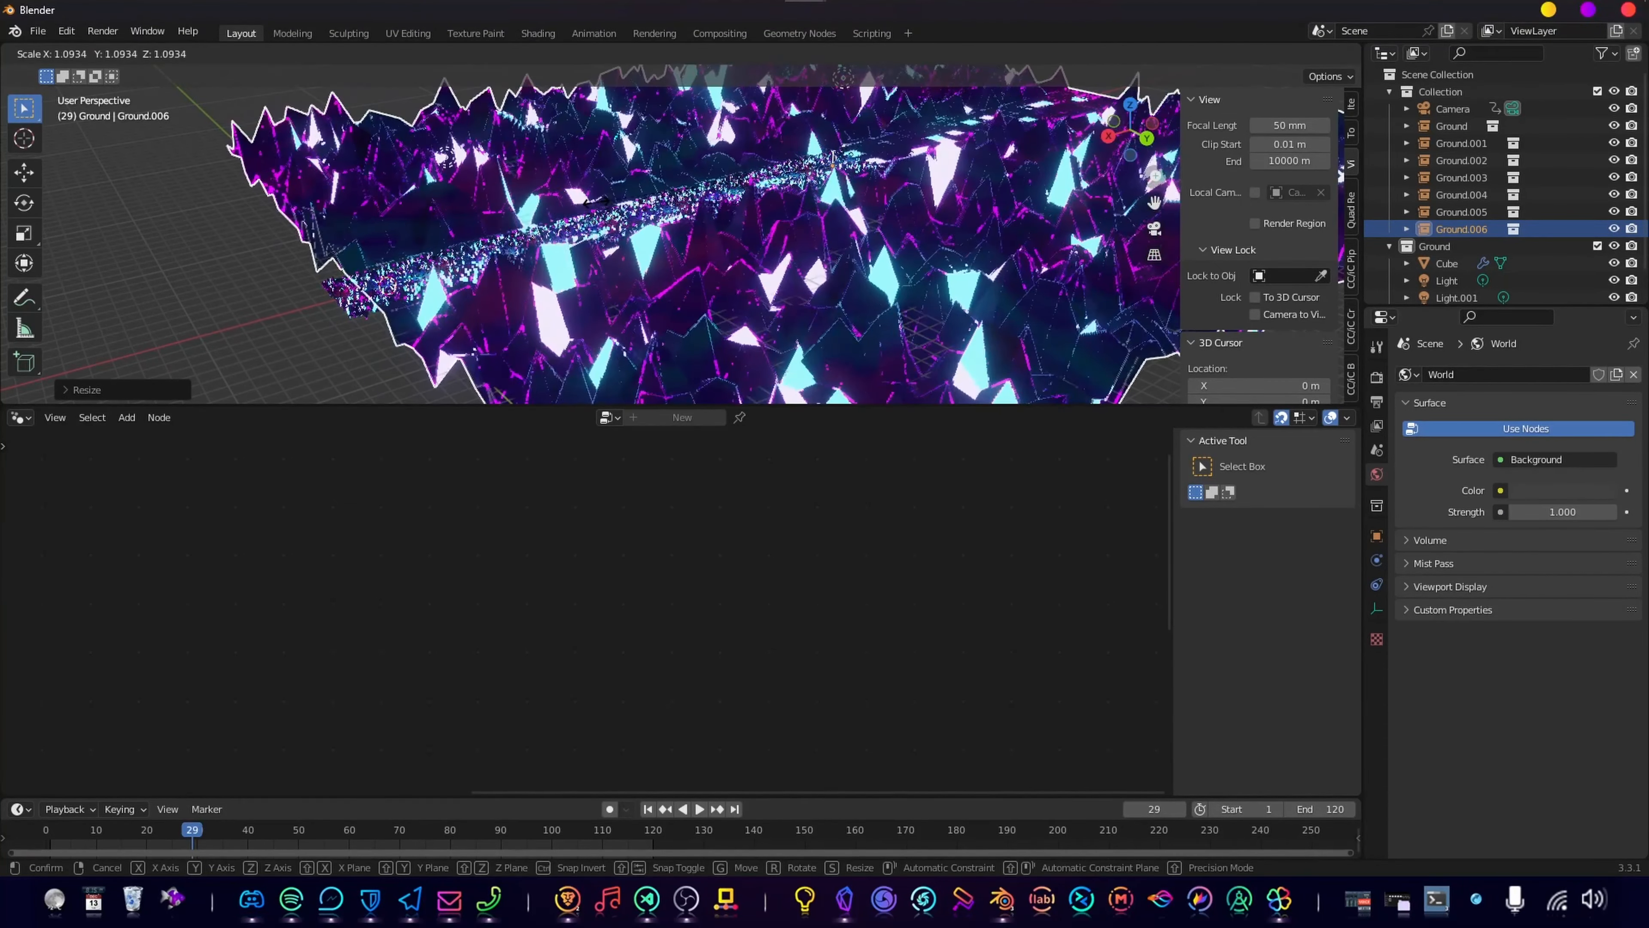
pyautogui.click(472, 260)
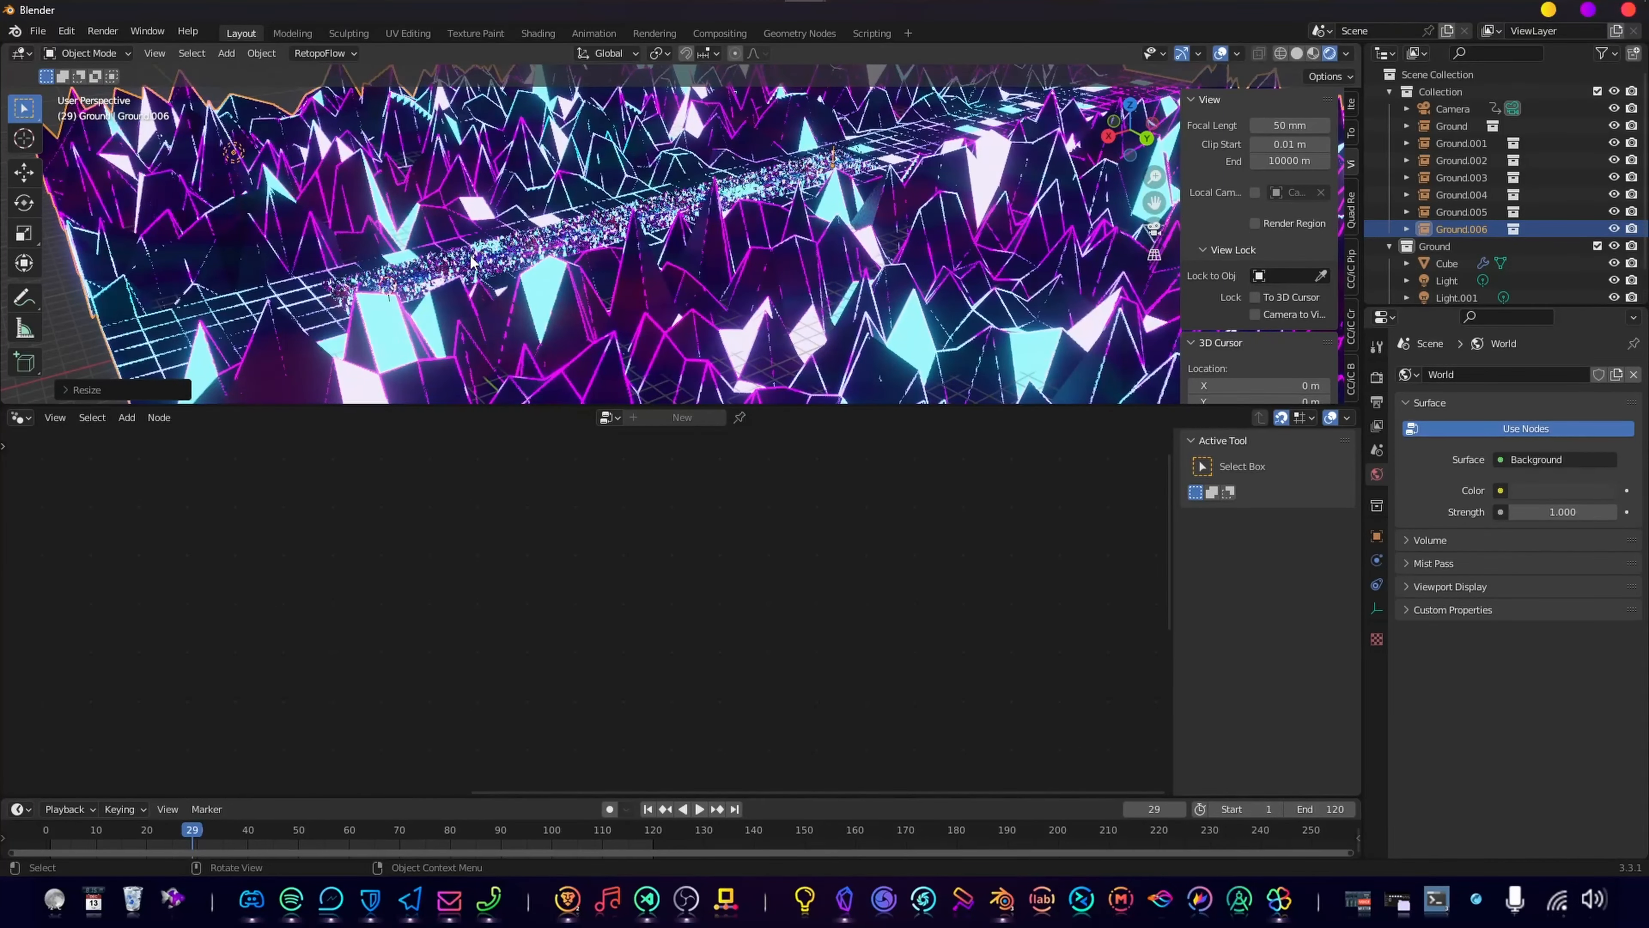
# Step: Play the animation through the scene camera to examine the enlarged mountains
pyautogui.press('KP_0')
pyautogui.press('space')
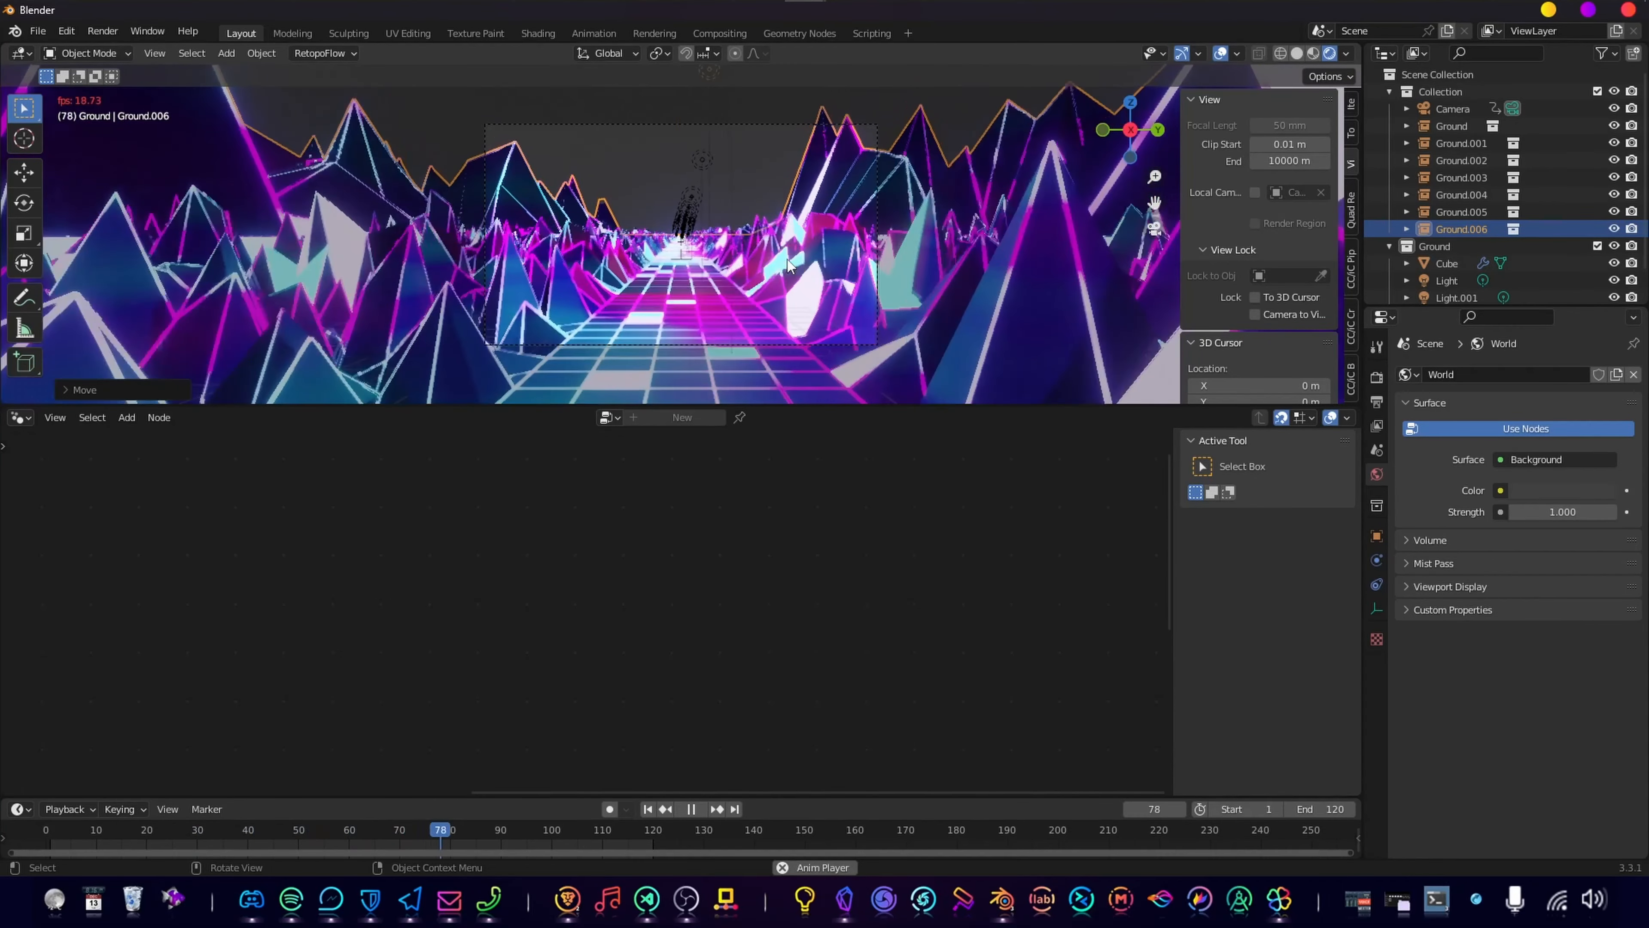
pyautogui.press('space')
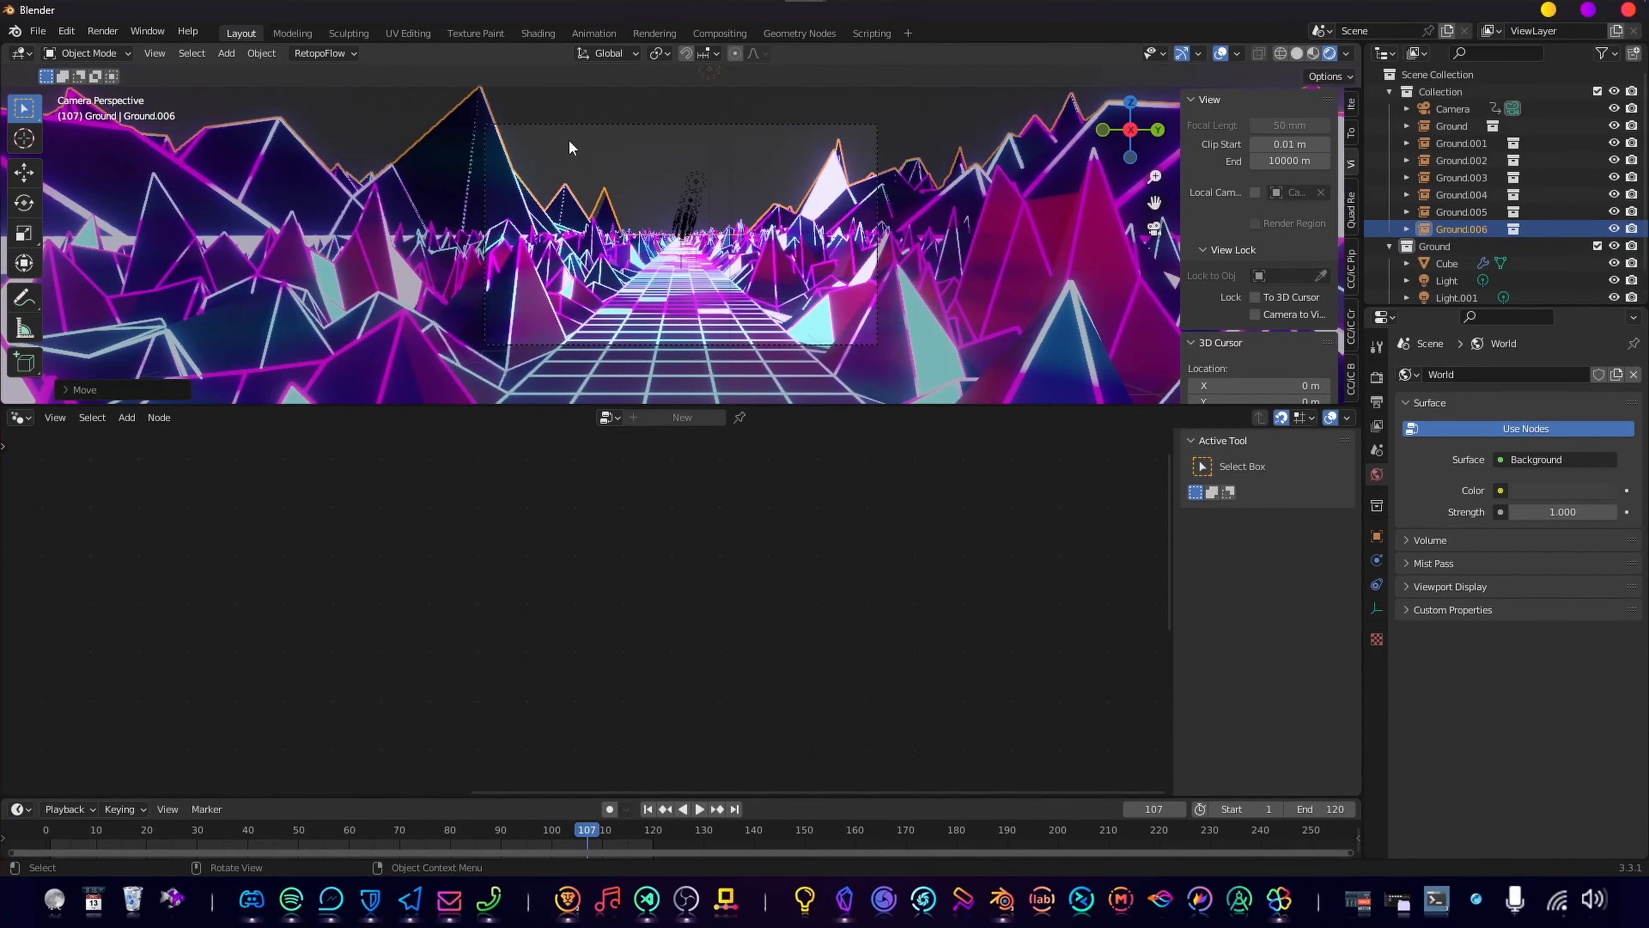
# Step: Add an ico sphere mesh to the scene
pyautogui.hotkey('shift', 'a')
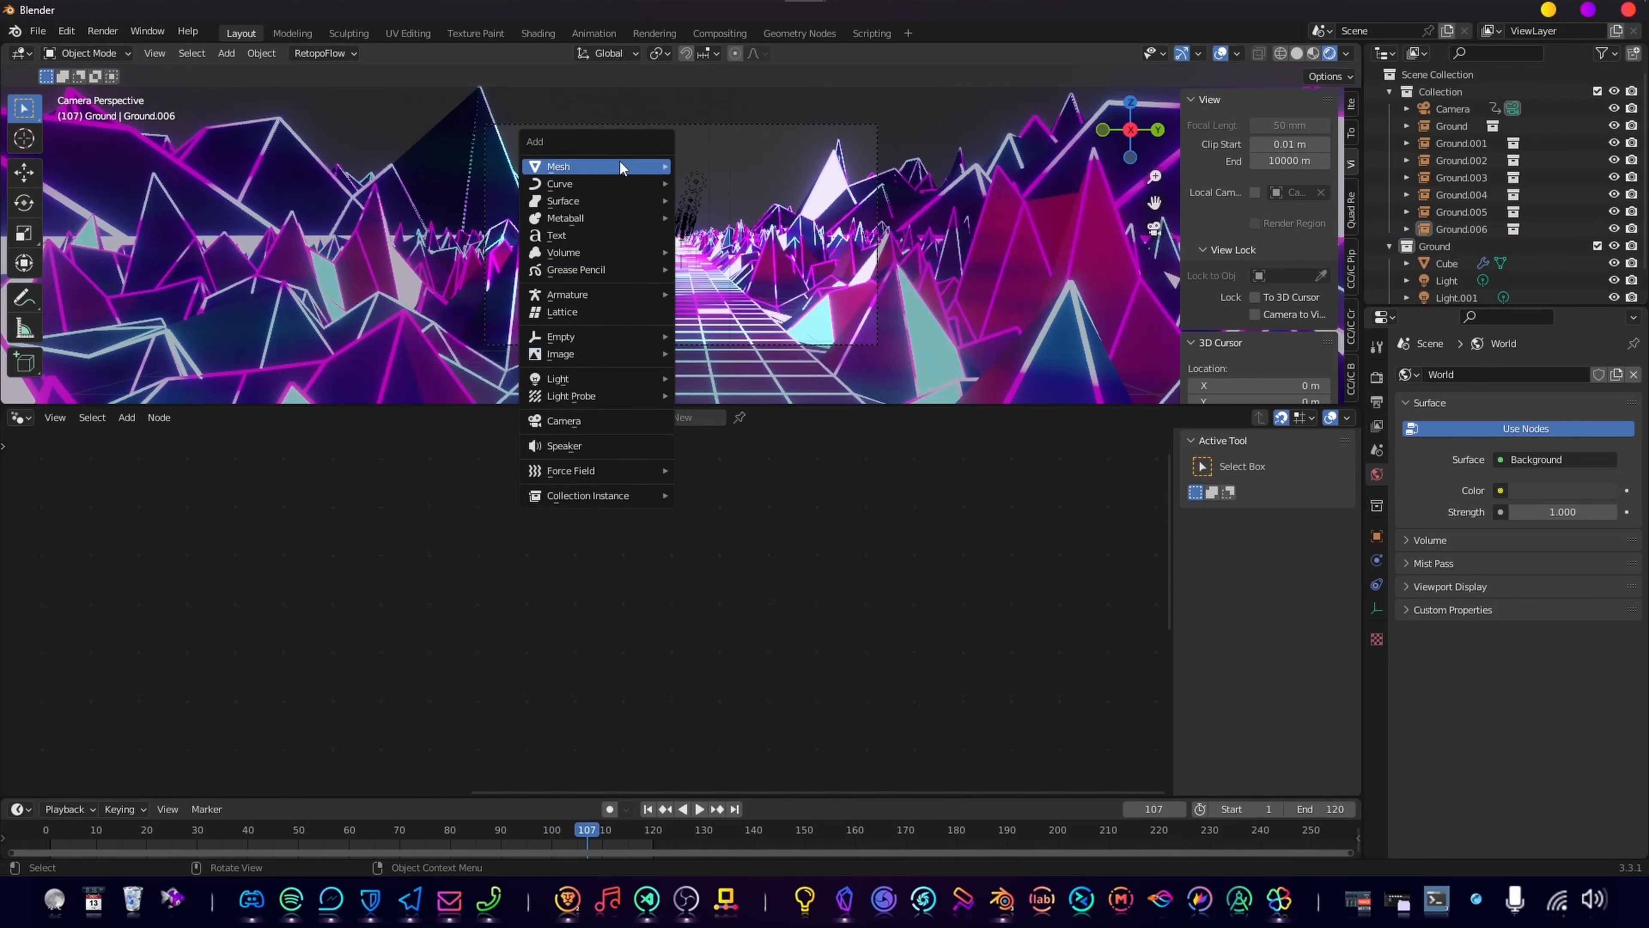
pyautogui.moveTo(620, 168)
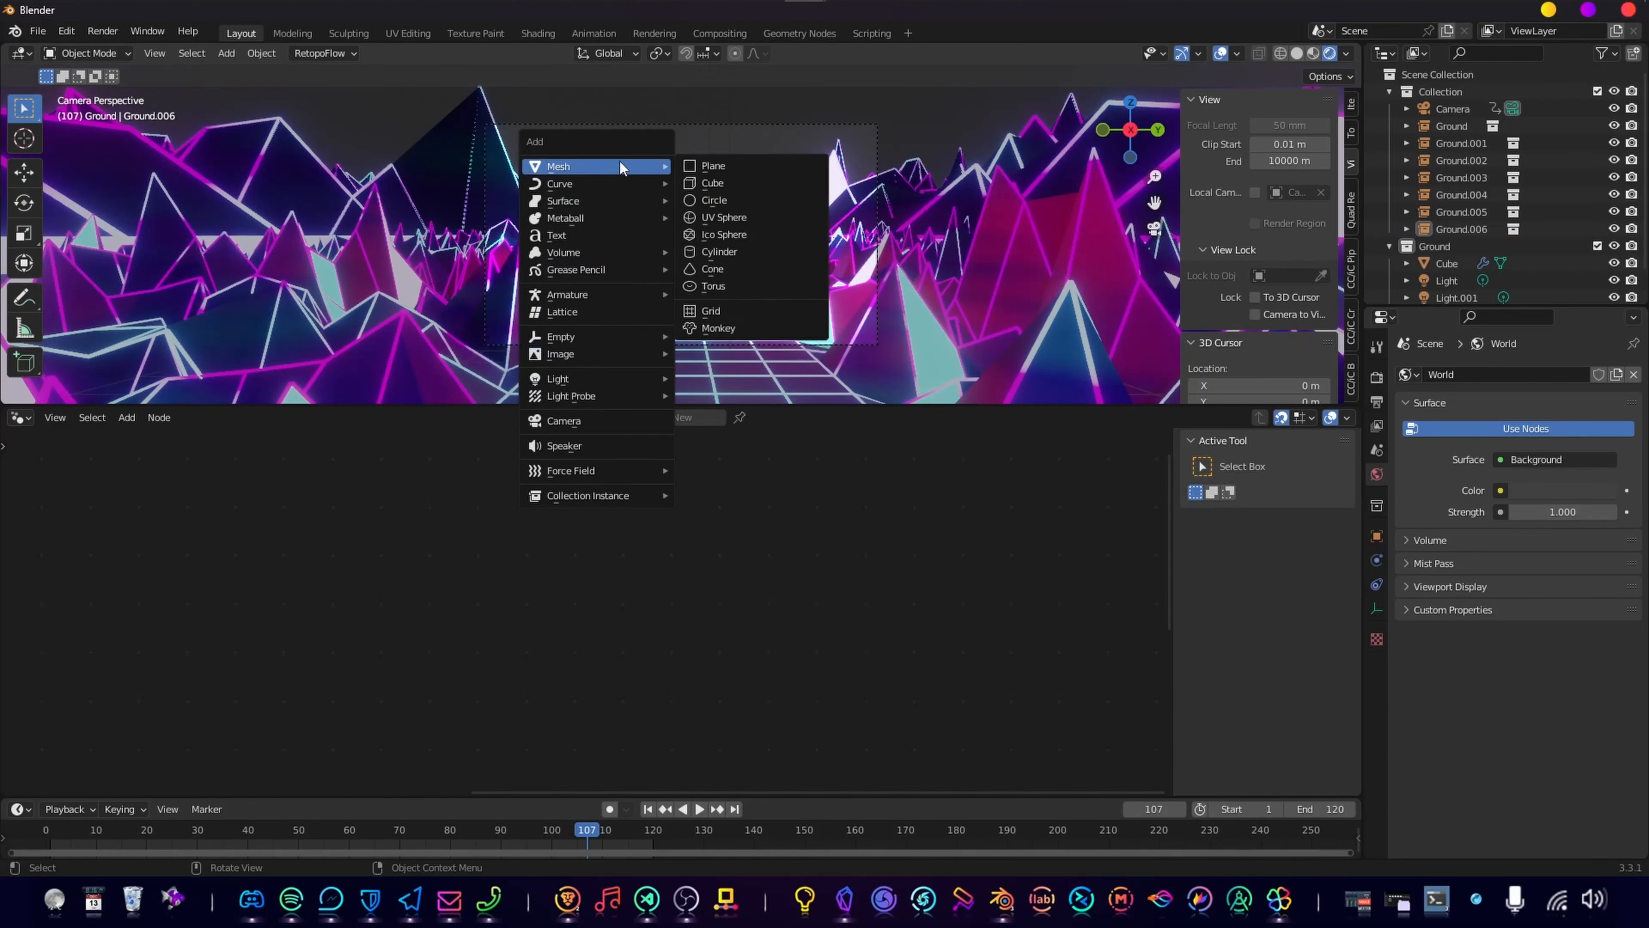
pyautogui.click(790, 240)
pyautogui.moveTo(788, 260); pyautogui.dragTo(779, 318, button='middle')
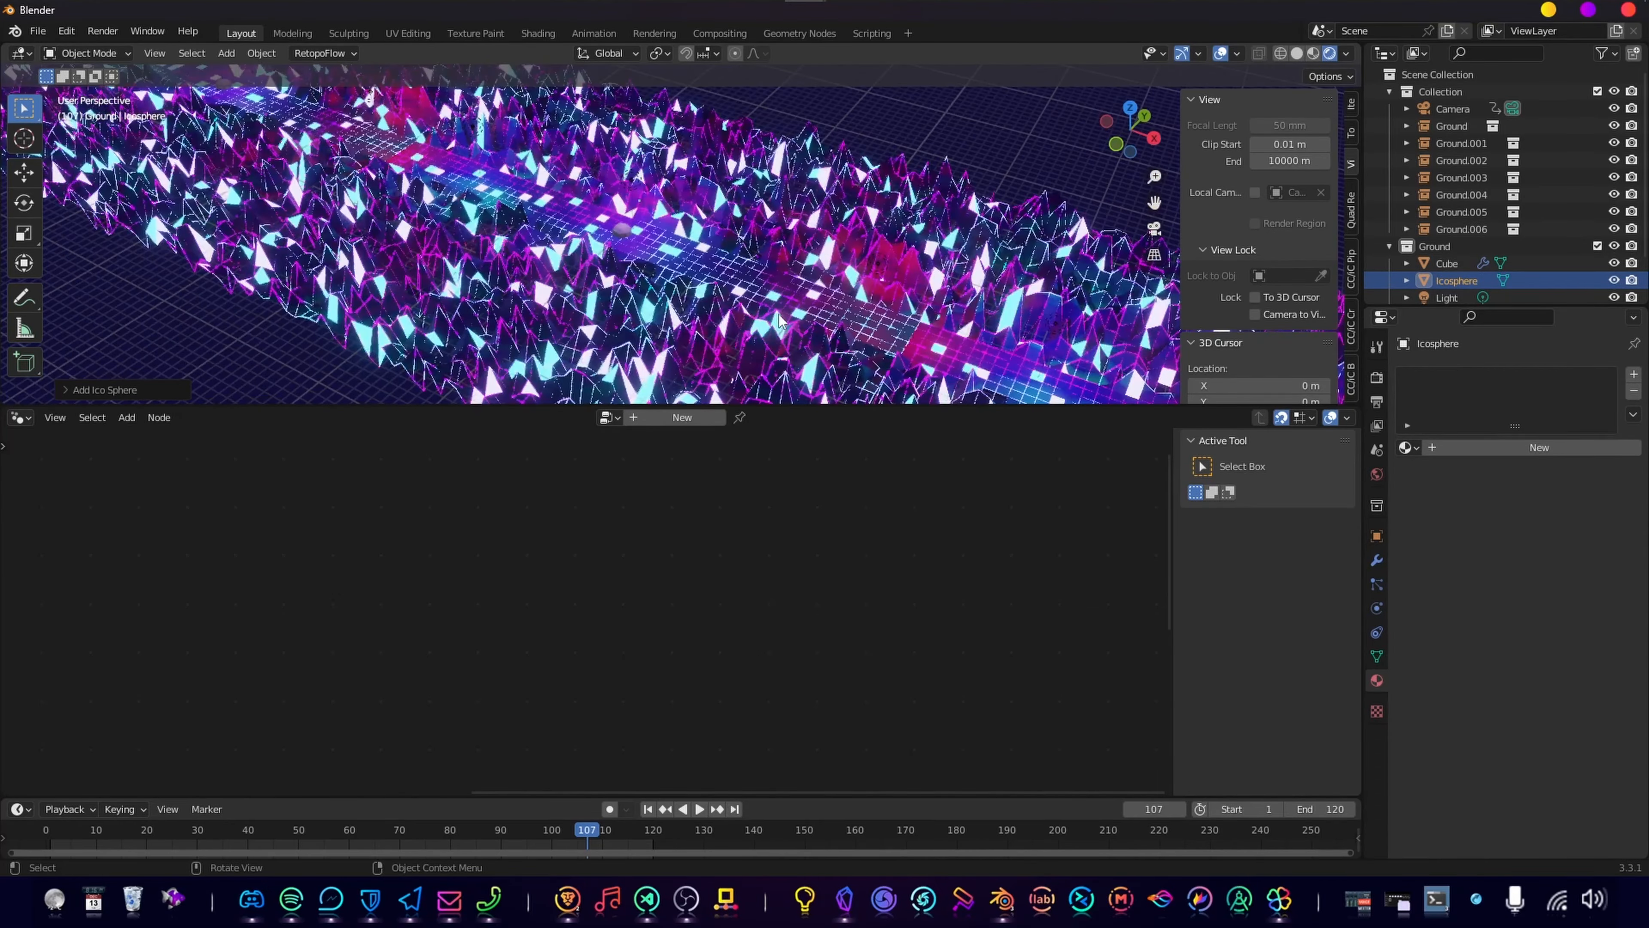
pyautogui.scroll(-5, 780, 318)
# Step: Enlarge the ico sphere freehand, scale it by a further factor of 10, and view it through the camera
pyautogui.press('s')
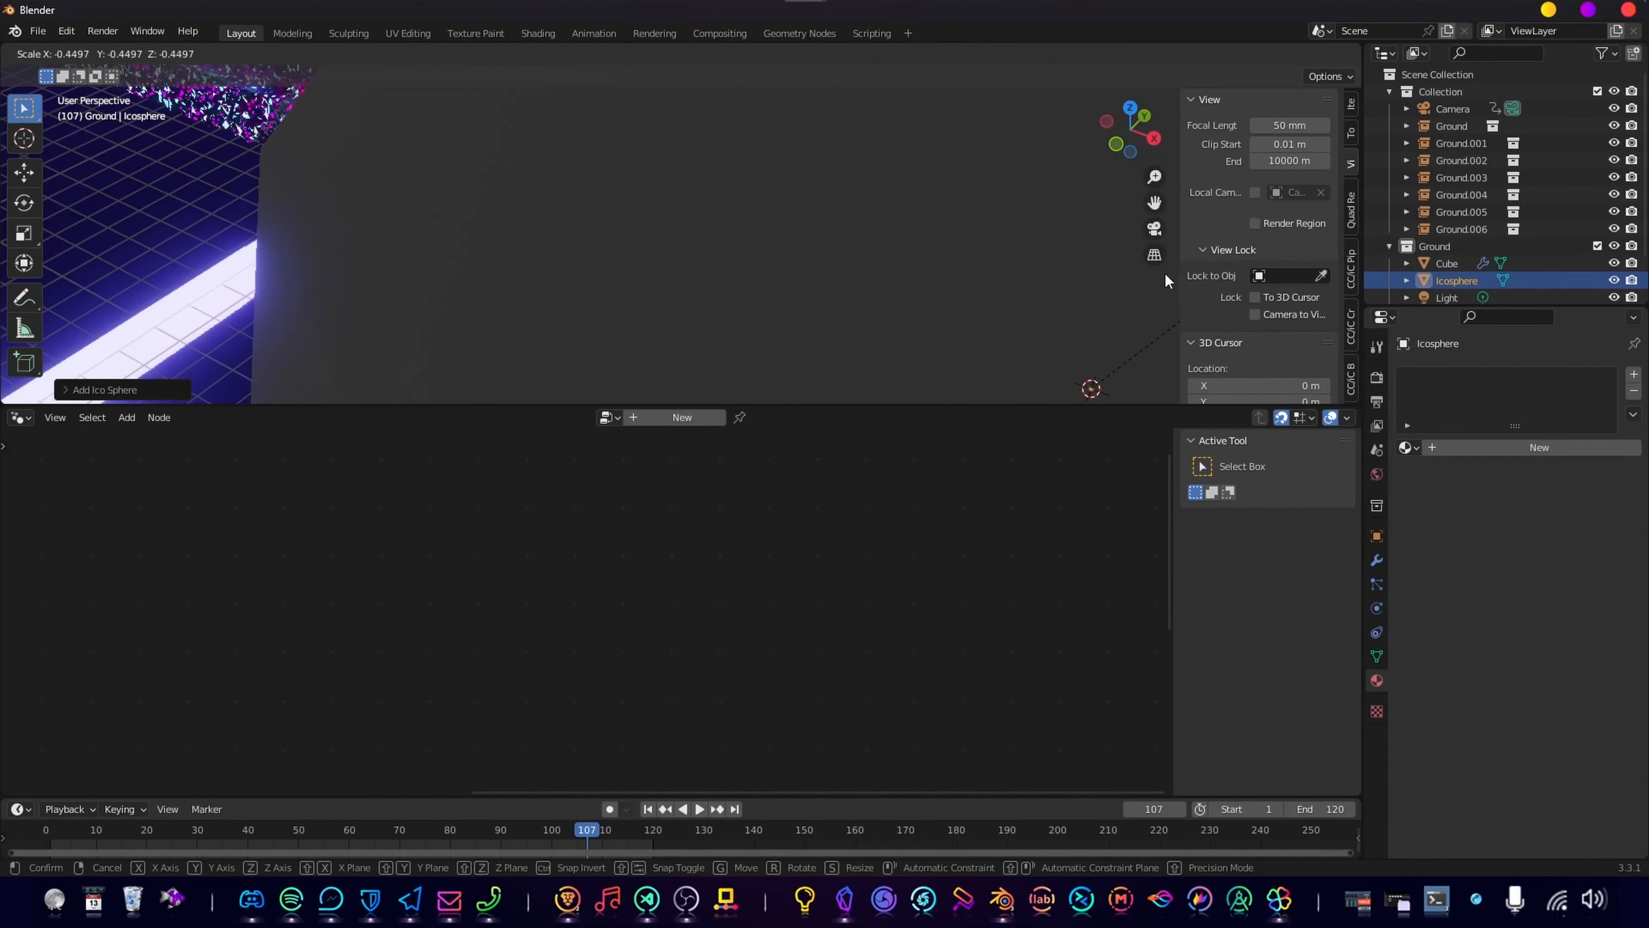
pyautogui.rightClick(1165, 273)
pyautogui.scroll(-14, 864, 287)
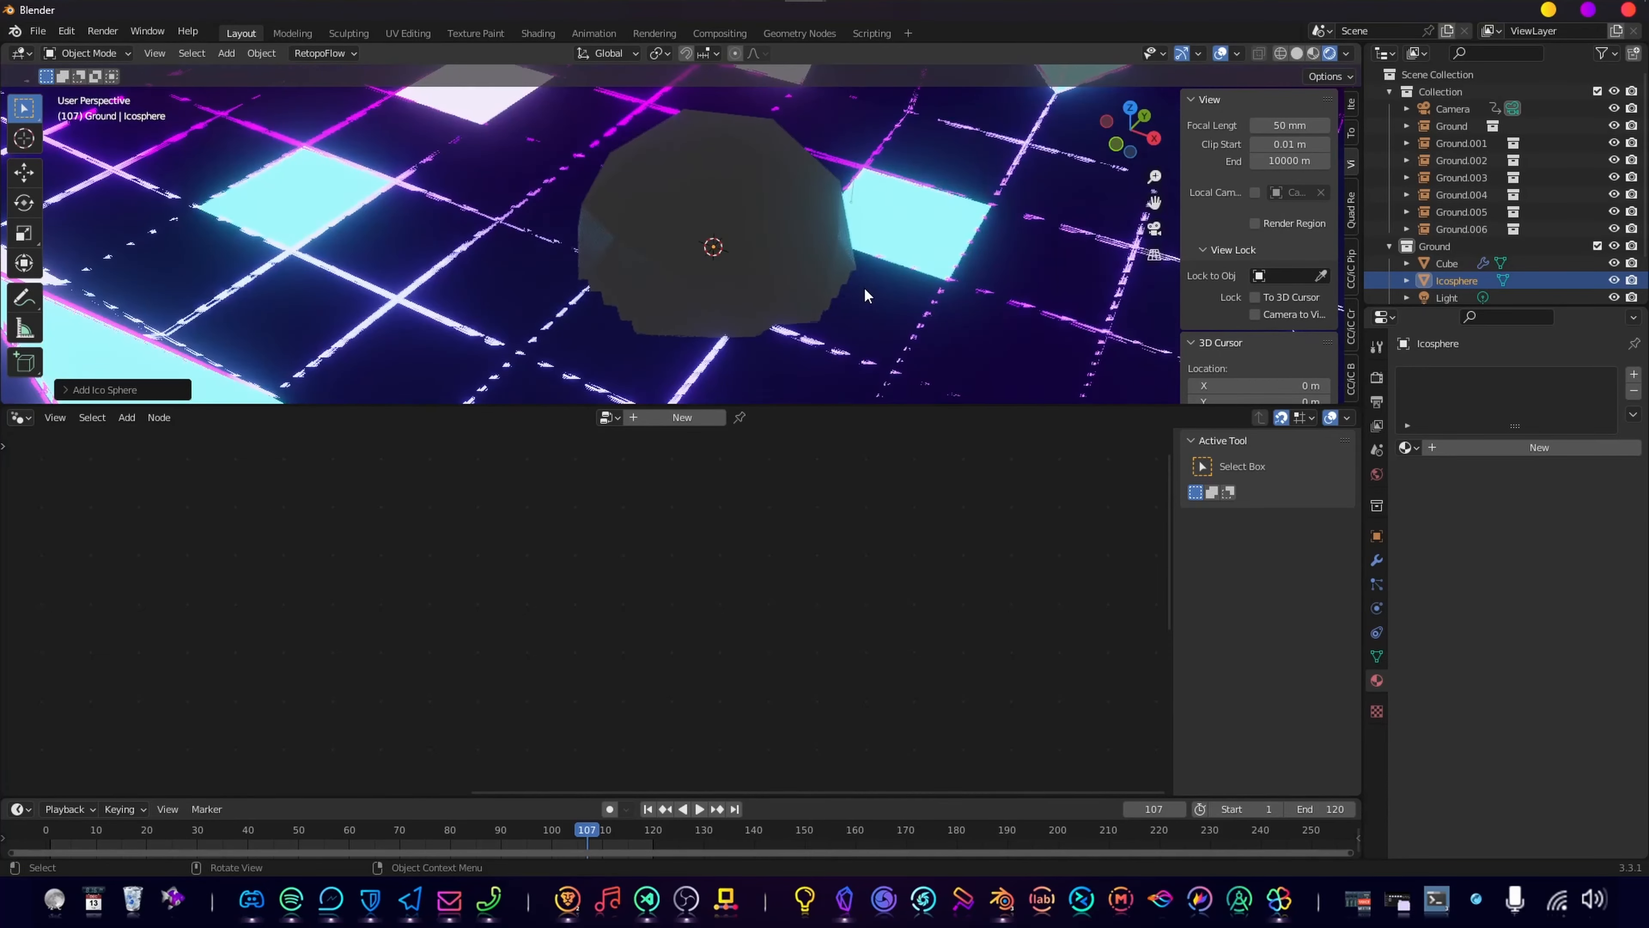
pyautogui.scroll(-14, 812, 259)
pyautogui.scroll(10, 759, 247)
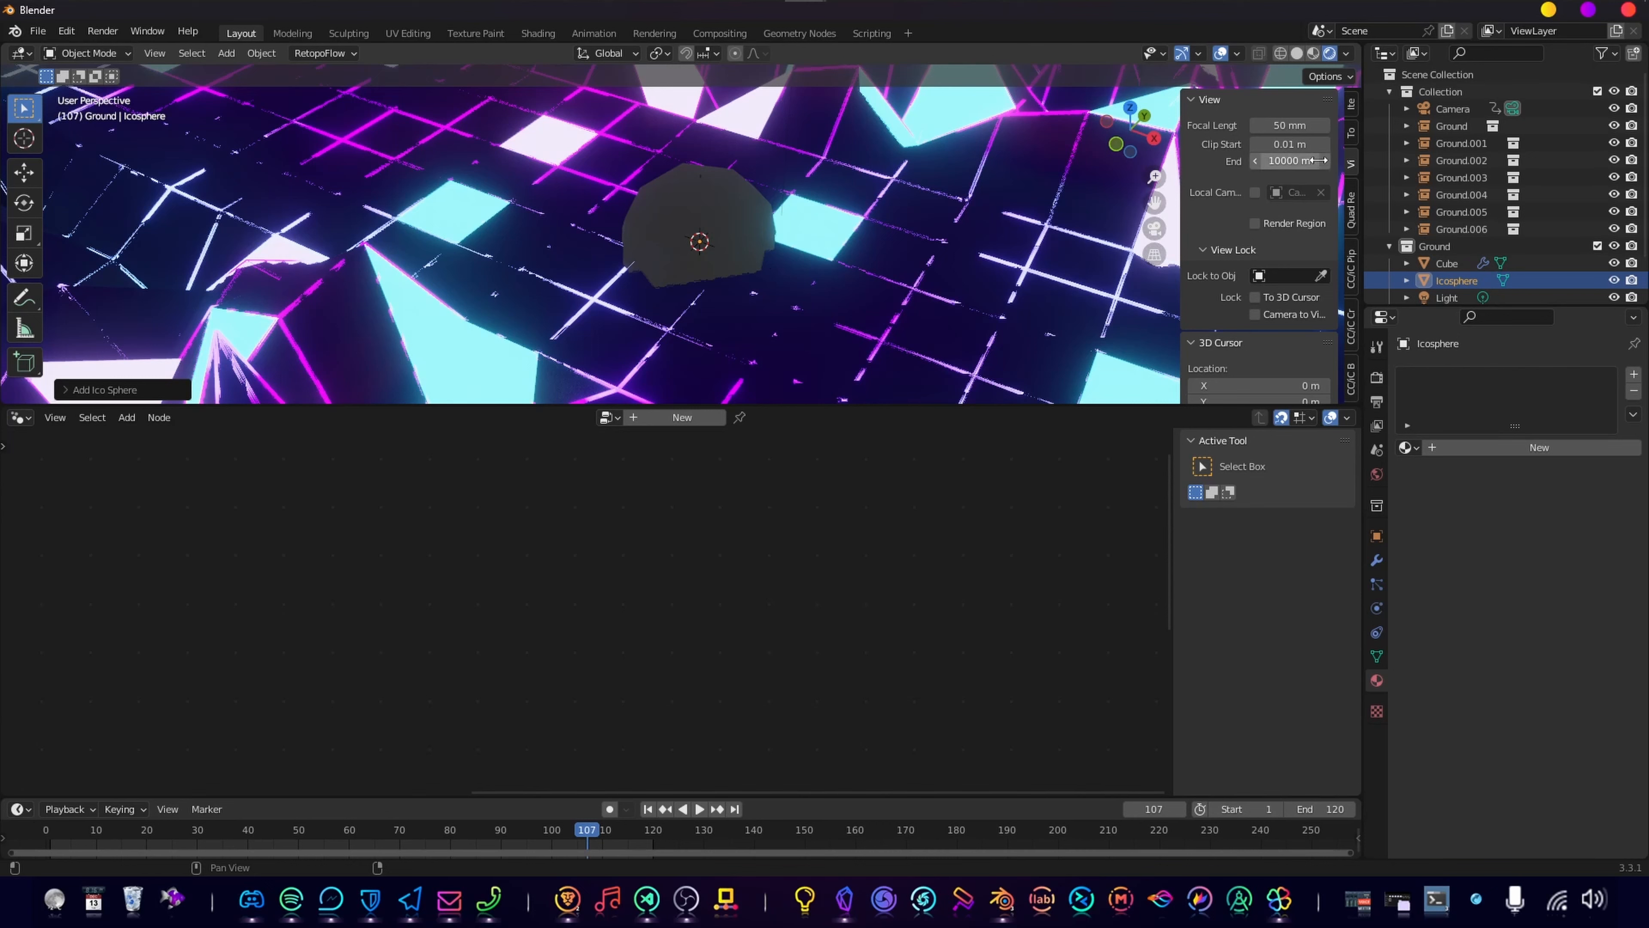
pyautogui.press('s')
pyautogui.click(959, 242)
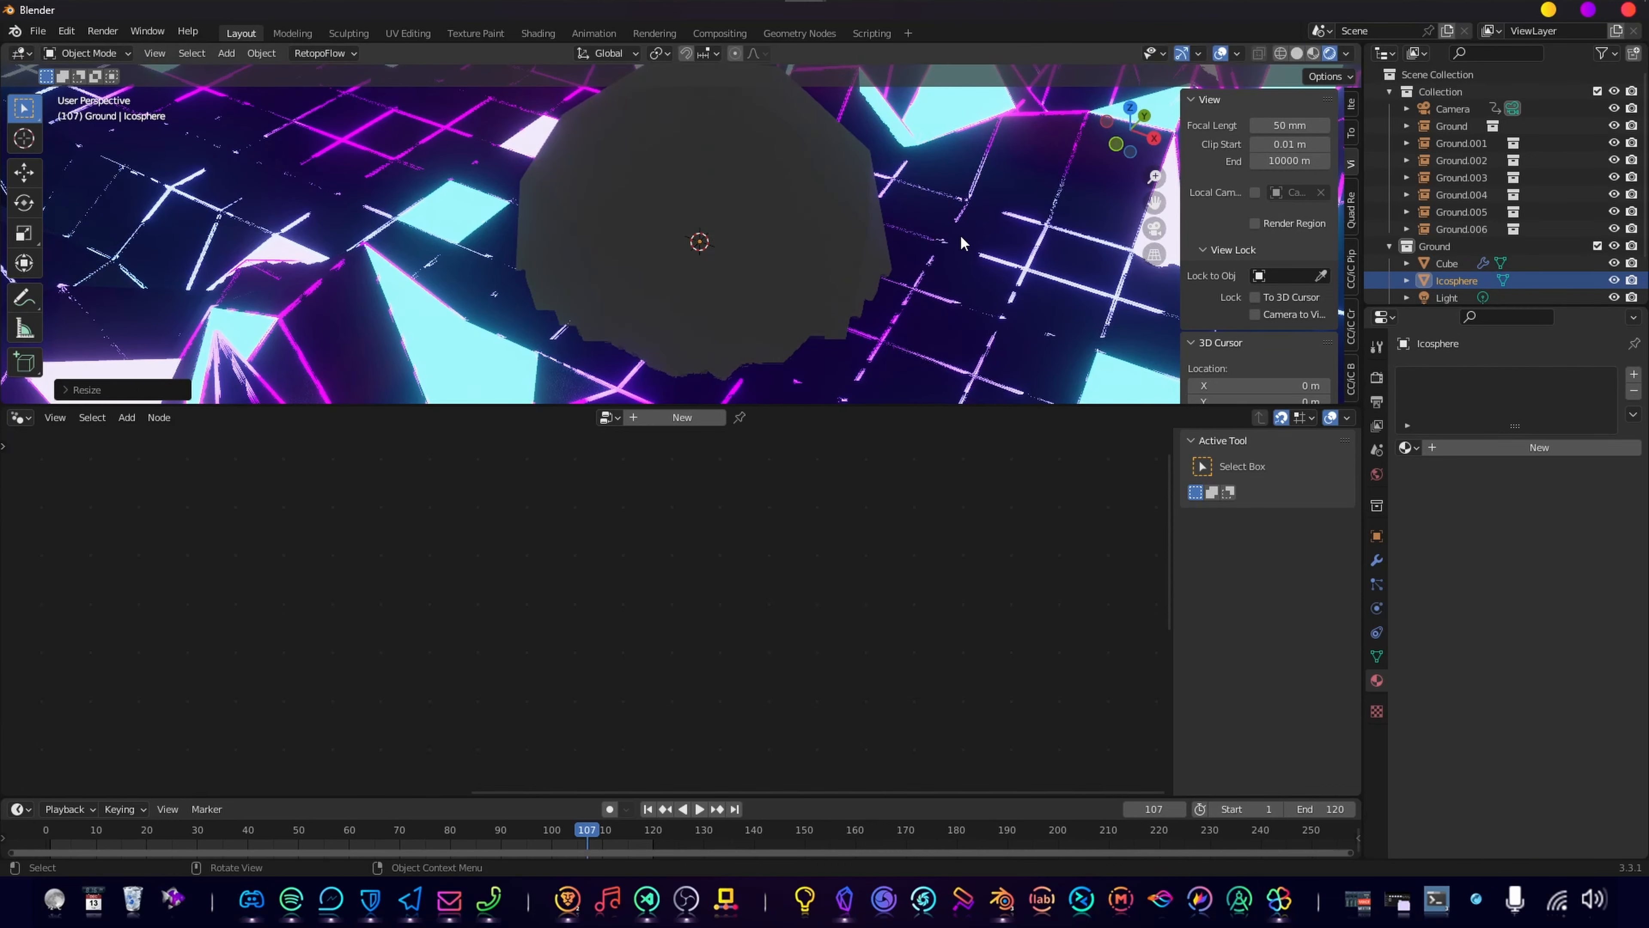
pyautogui.write('s10')
pyautogui.press('Escape')
pyautogui.write('s10')
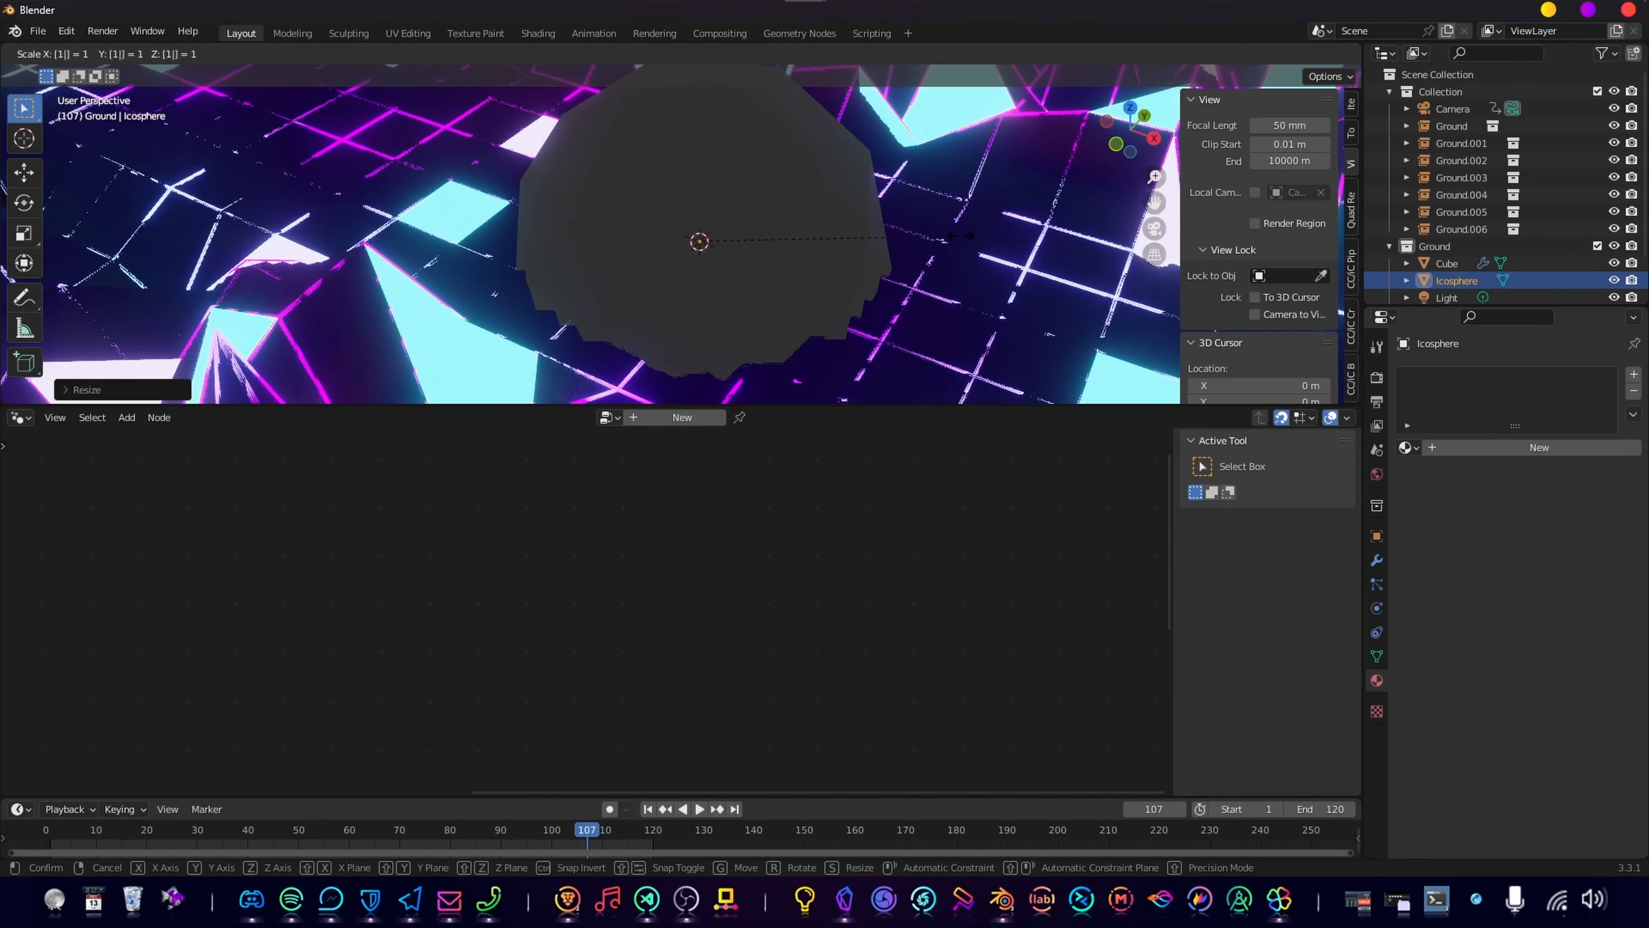
pyautogui.press('Return')
pyautogui.press('KP_0')
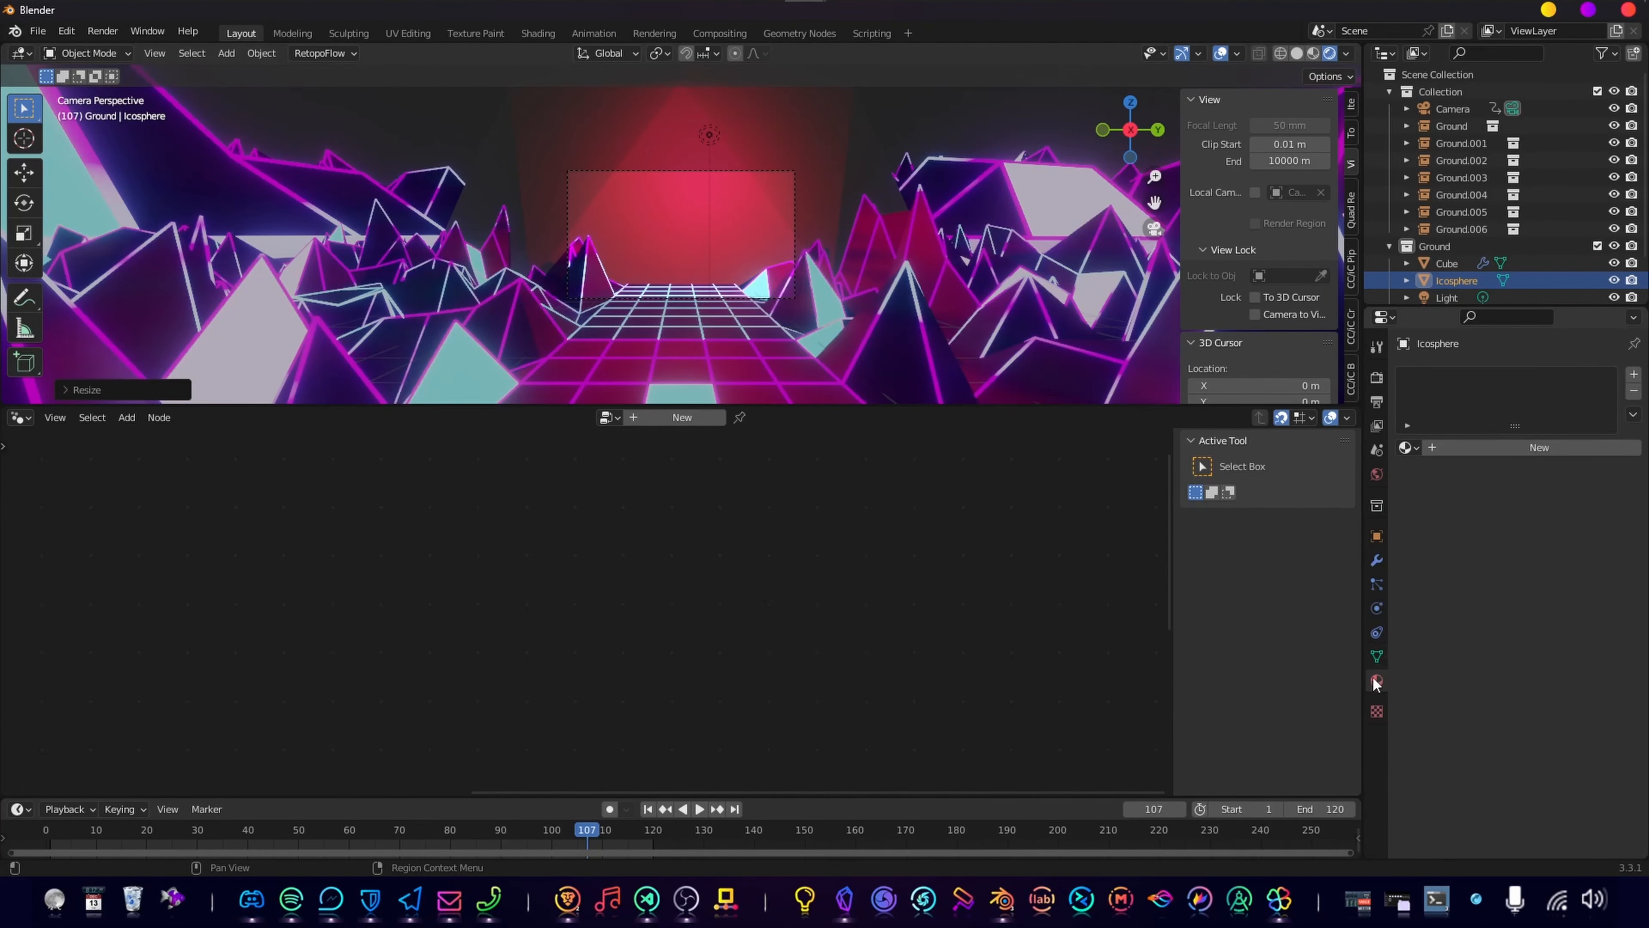
# Step: Add a Wireframe modifier to the ico sphere
pyautogui.click(1378, 560)
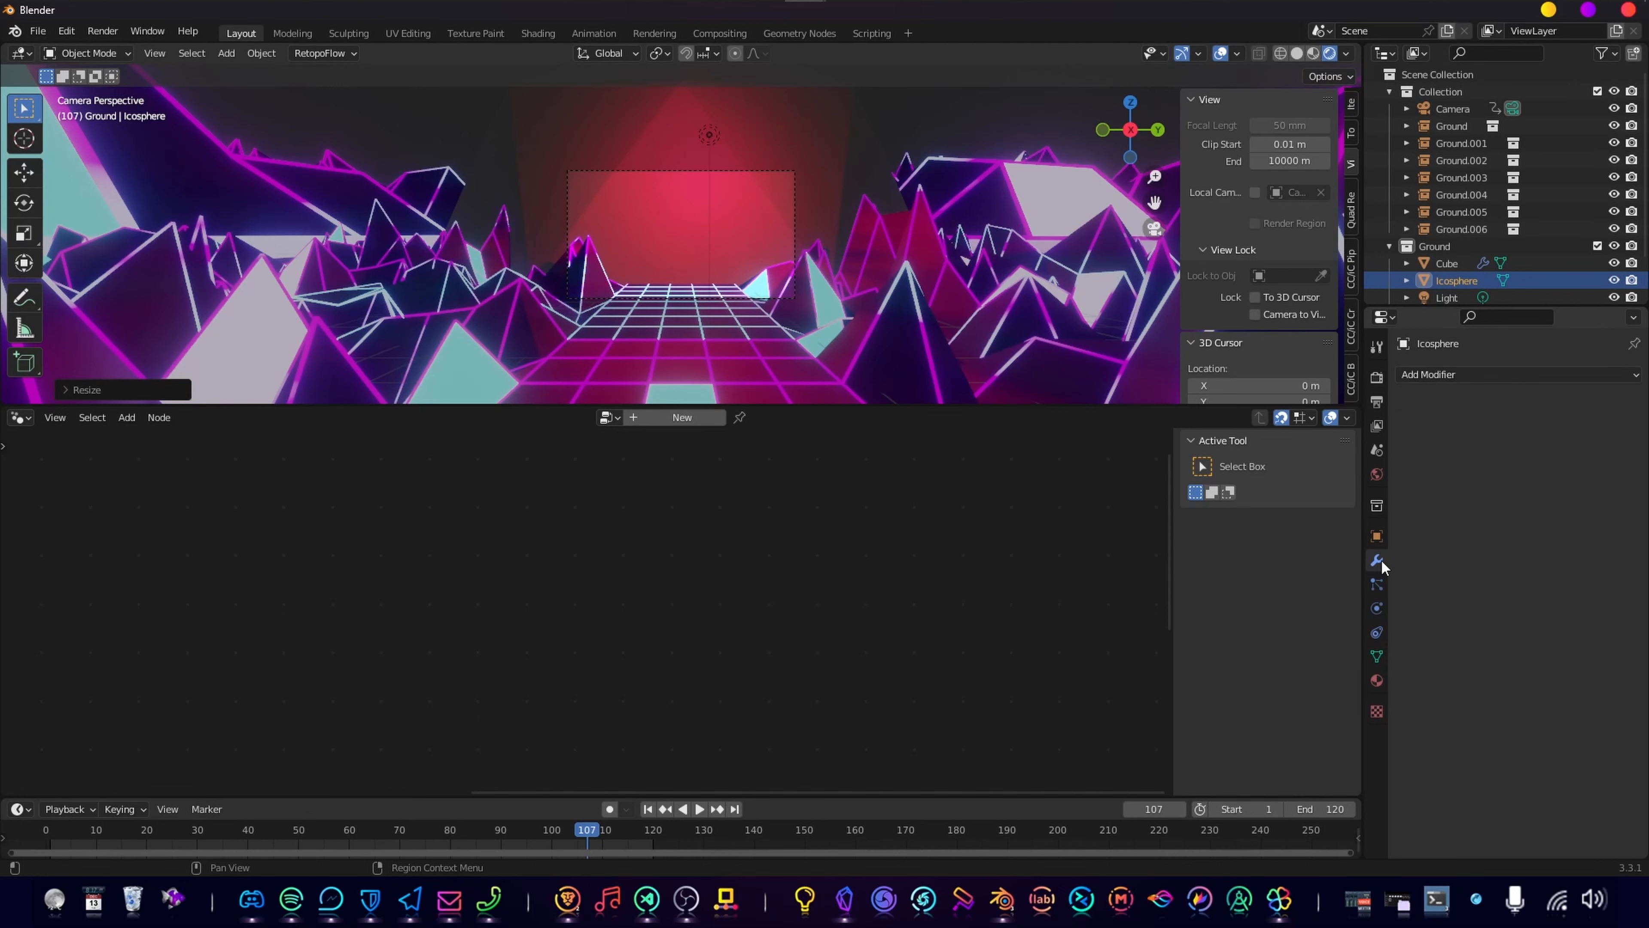
pyautogui.click(1435, 374)
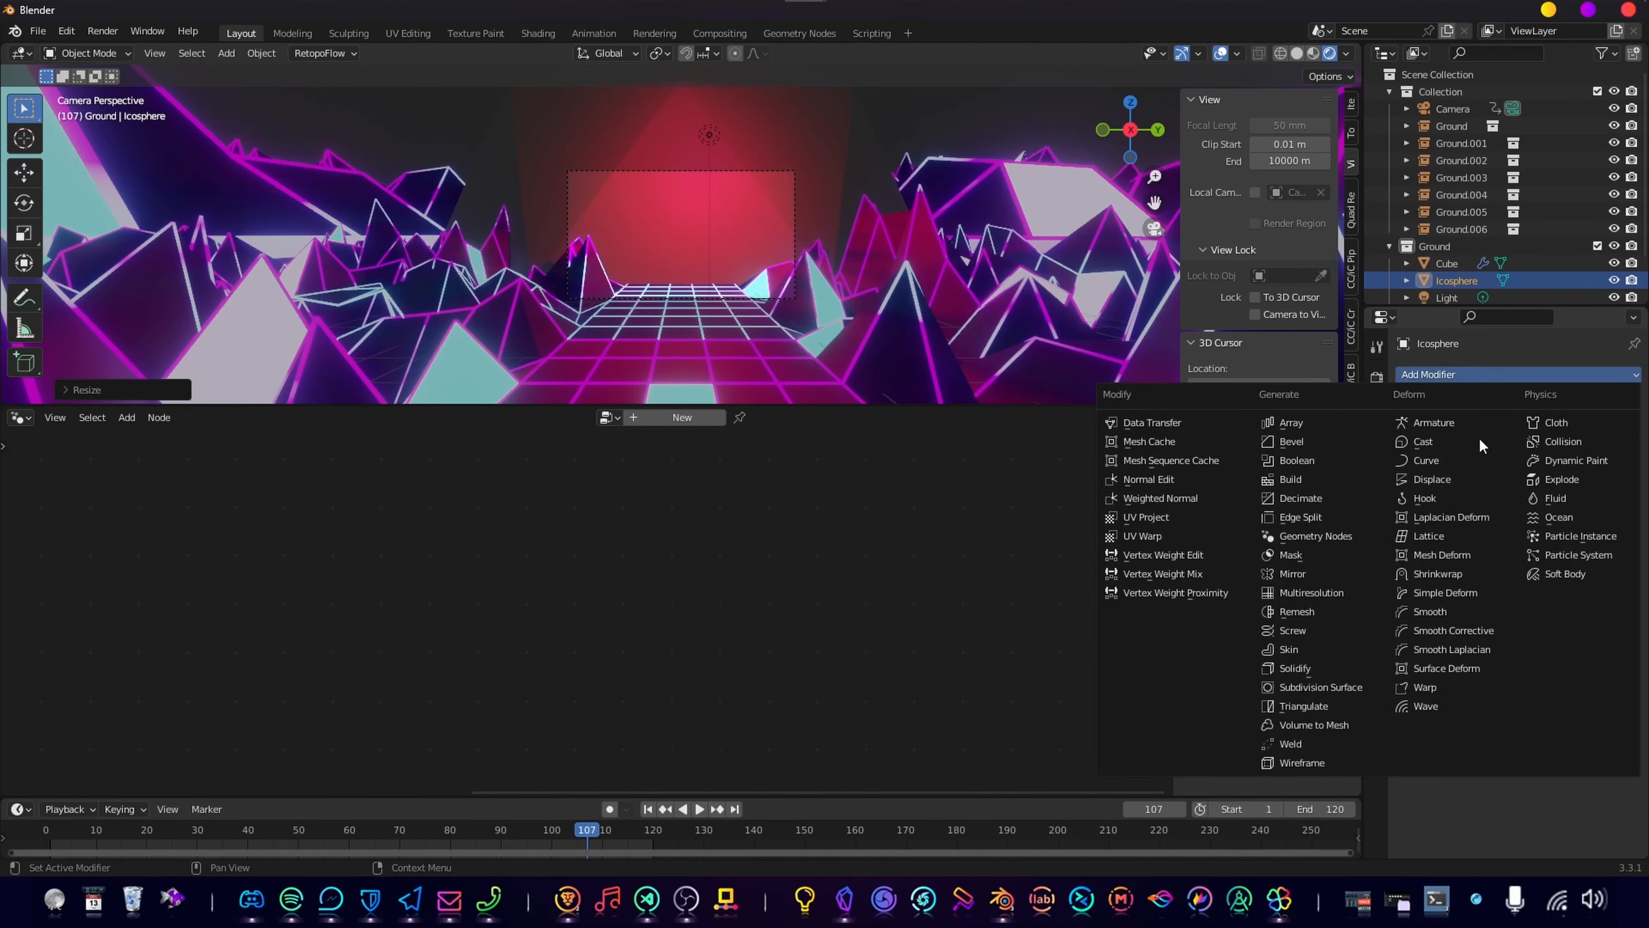
pyautogui.click(1332, 763)
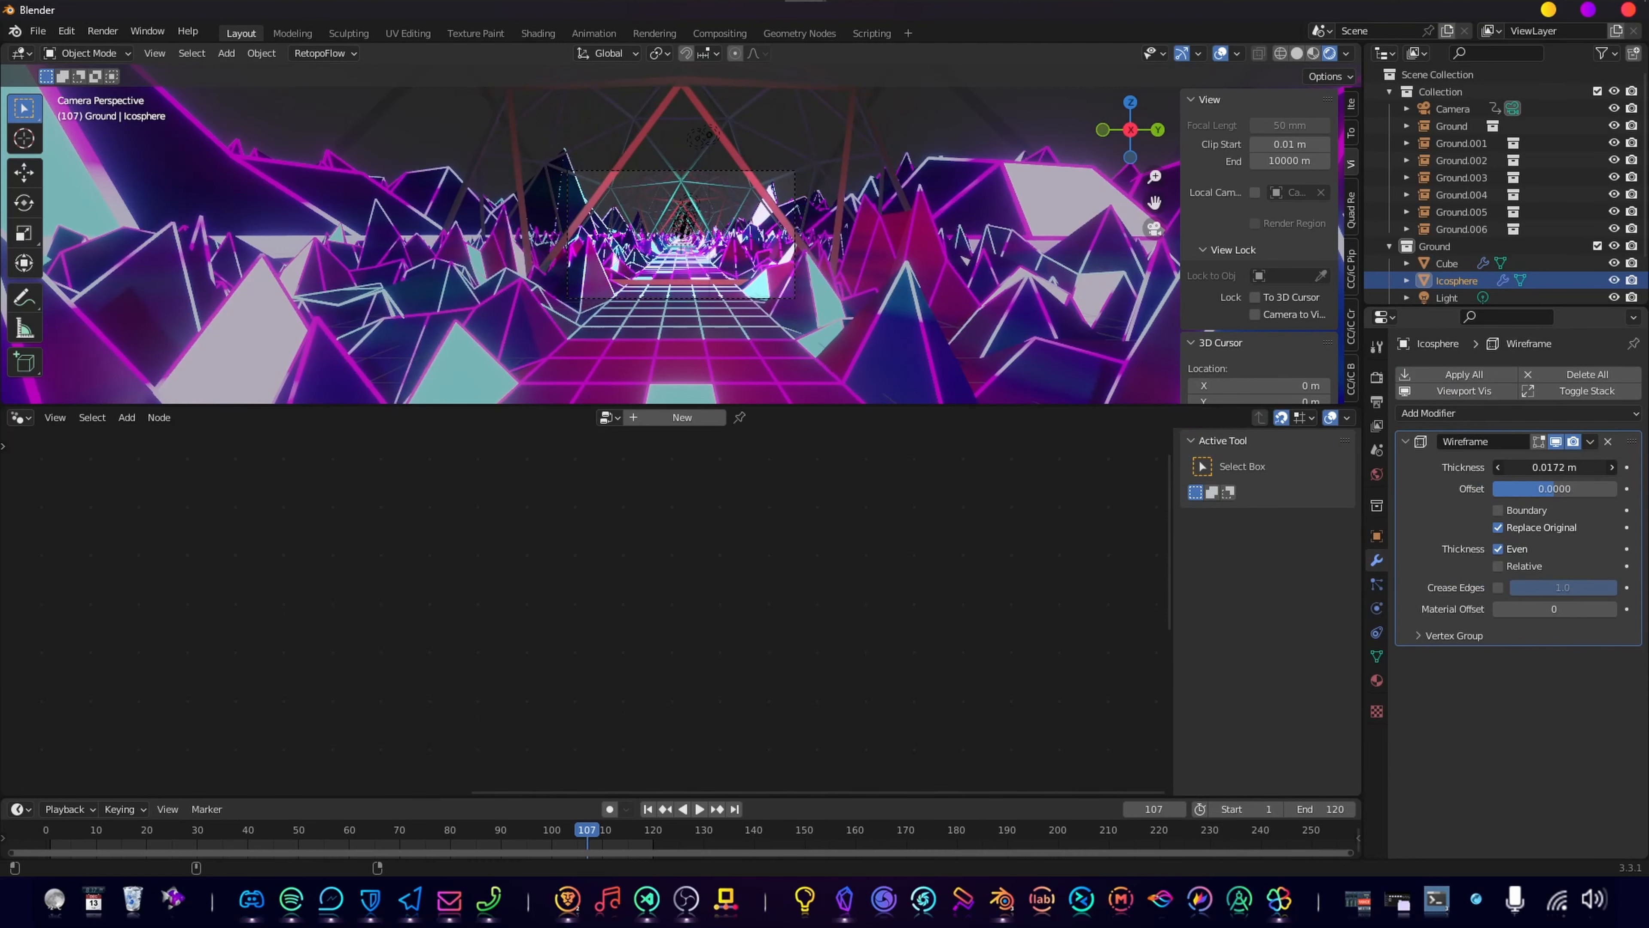
# Step: Assign the existing Blue Emission material to the ico sphere in the Shader Editor and move the sphere into the main Collection
pyautogui.scroll(5, 809, 341)
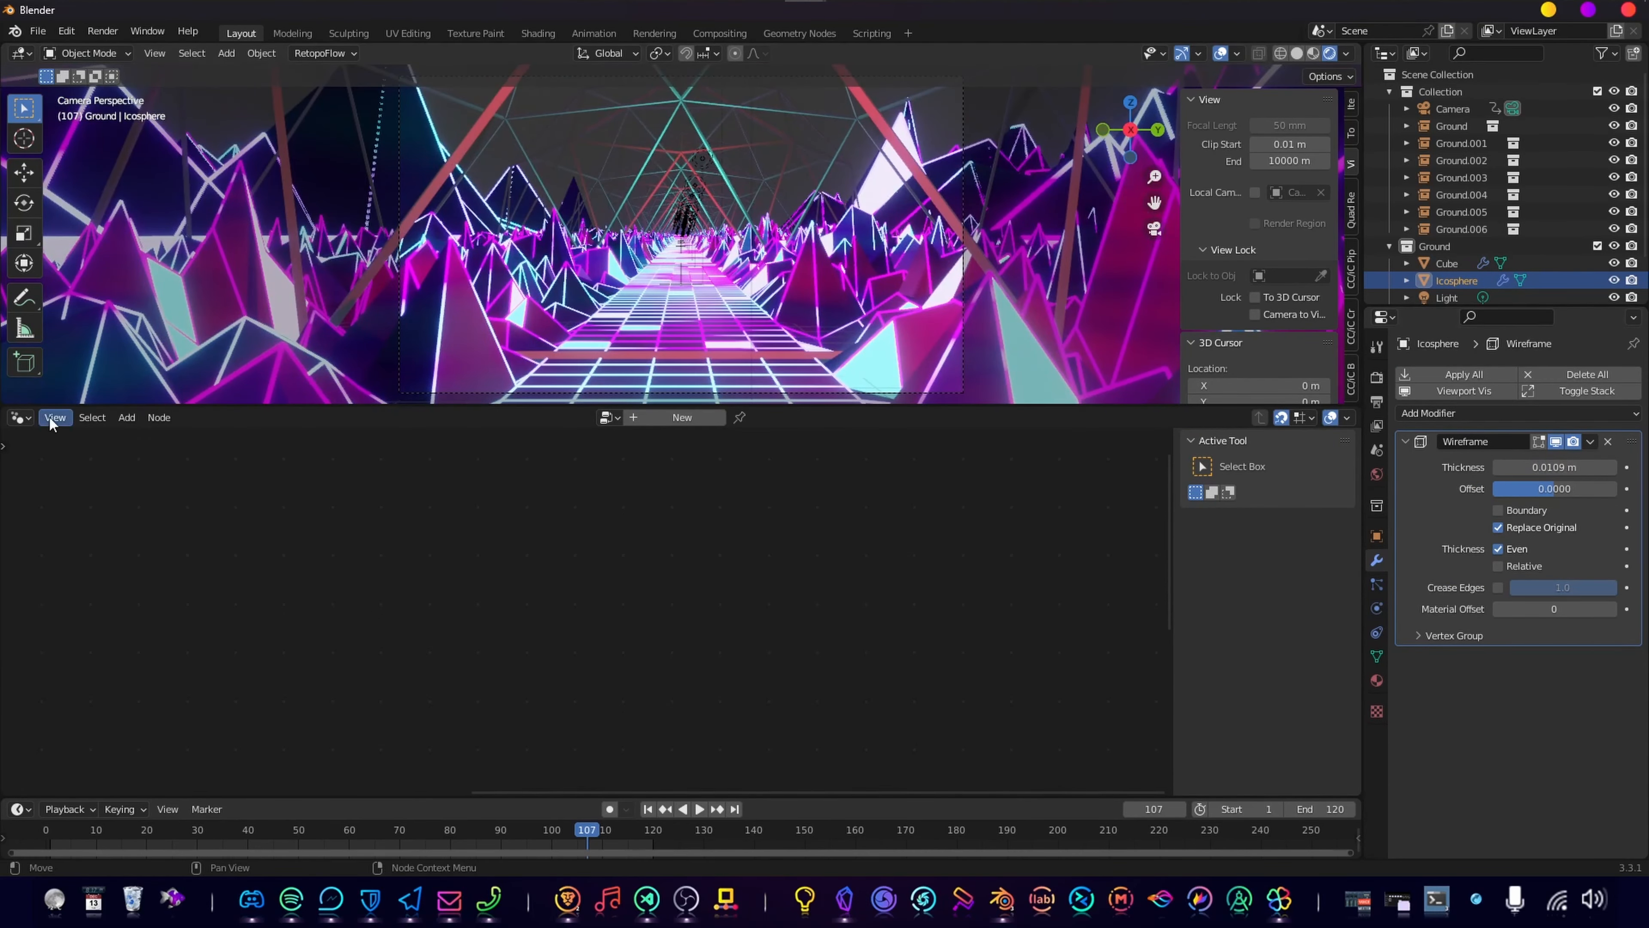
pyautogui.click(20, 418)
pyautogui.click(65, 563)
pyautogui.click(645, 418)
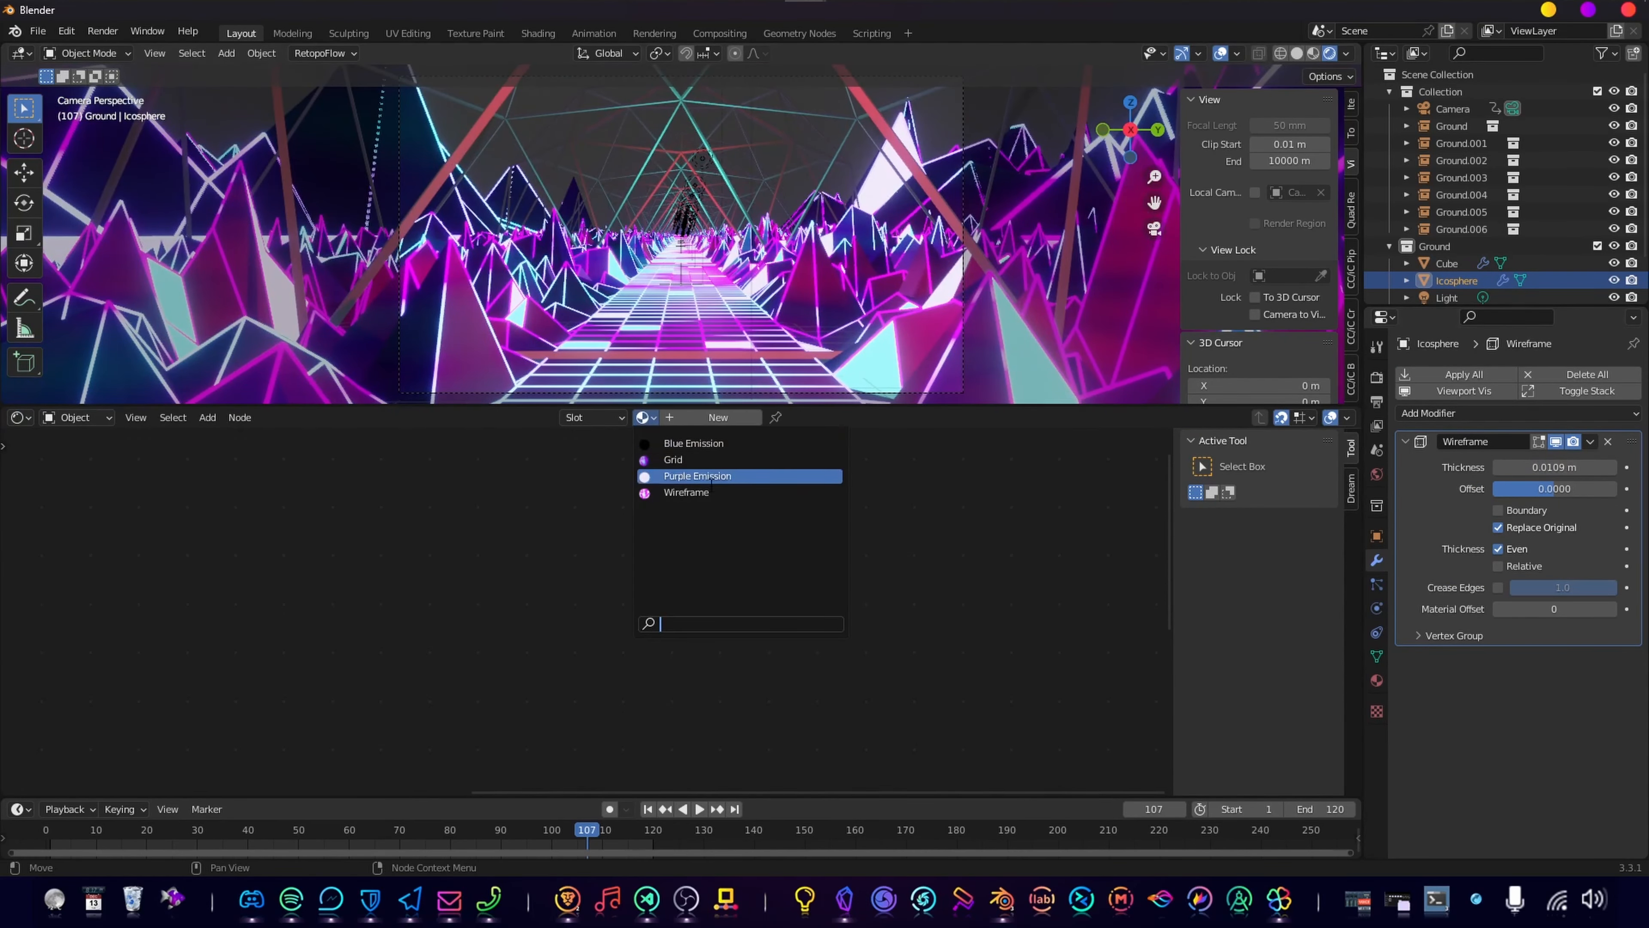
pyautogui.click(754, 443)
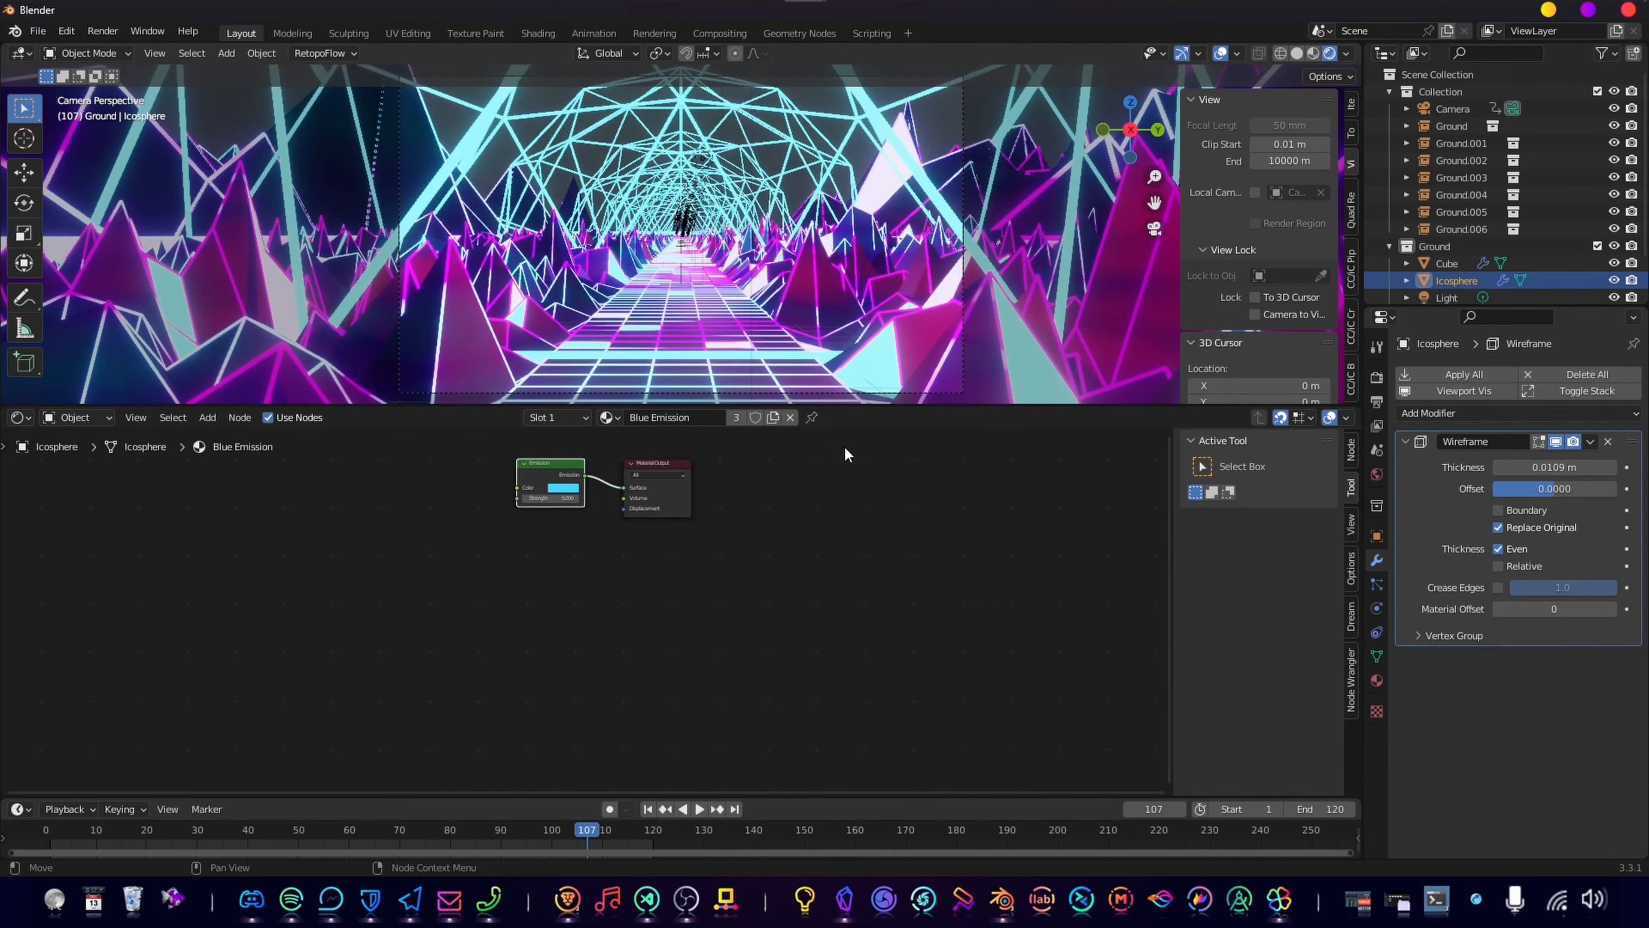
pyautogui.scroll(1, 791, 275)
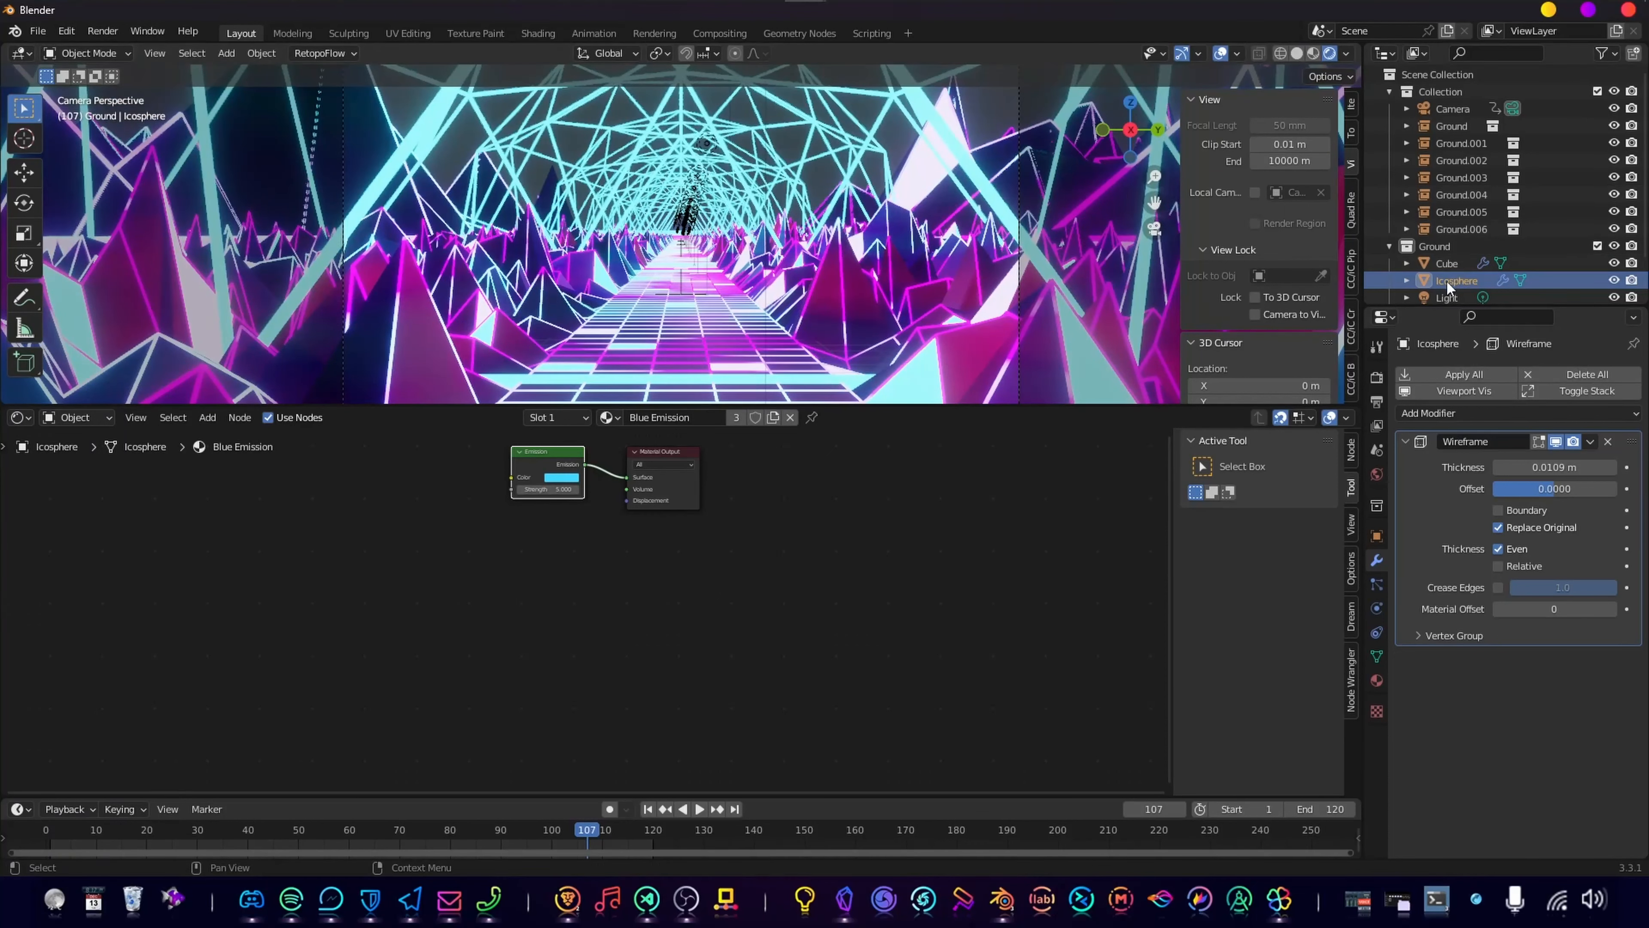
pyautogui.moveTo(1443, 281); pyautogui.dragTo(1472, 96)
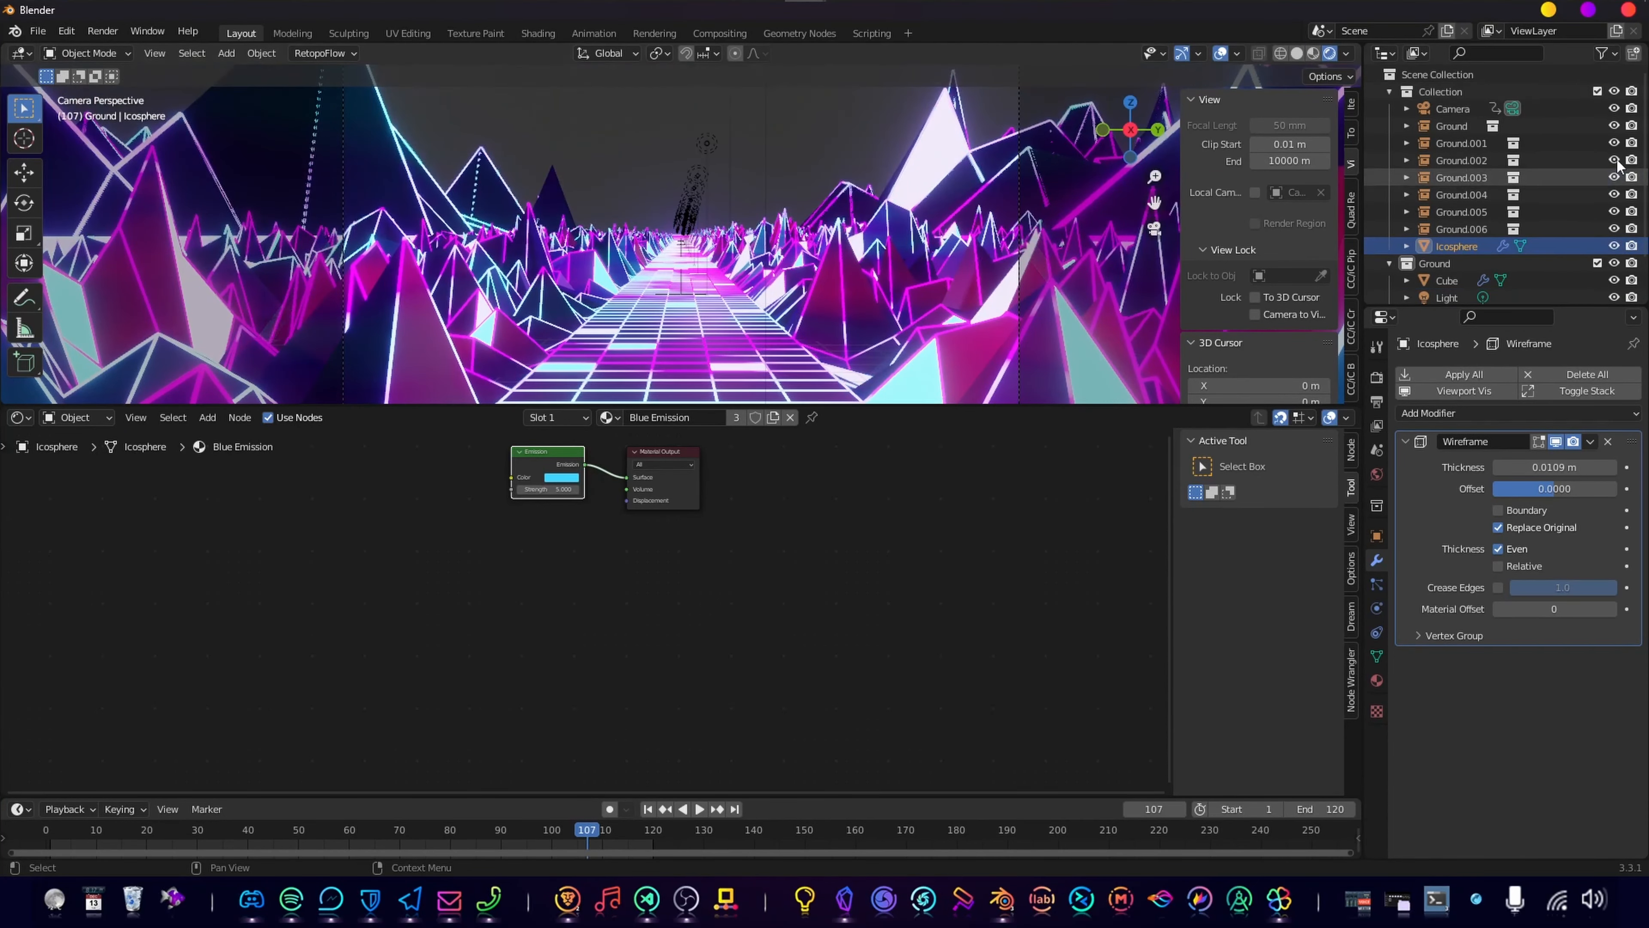
# Step: Enlarge the ico sphere freehand until it surrounds the terrain strip, and view it through the camera
pyautogui.moveTo(618, 273); pyautogui.dragTo(698, 240, button='middle')
pyautogui.scroll(-5, 847, 270)
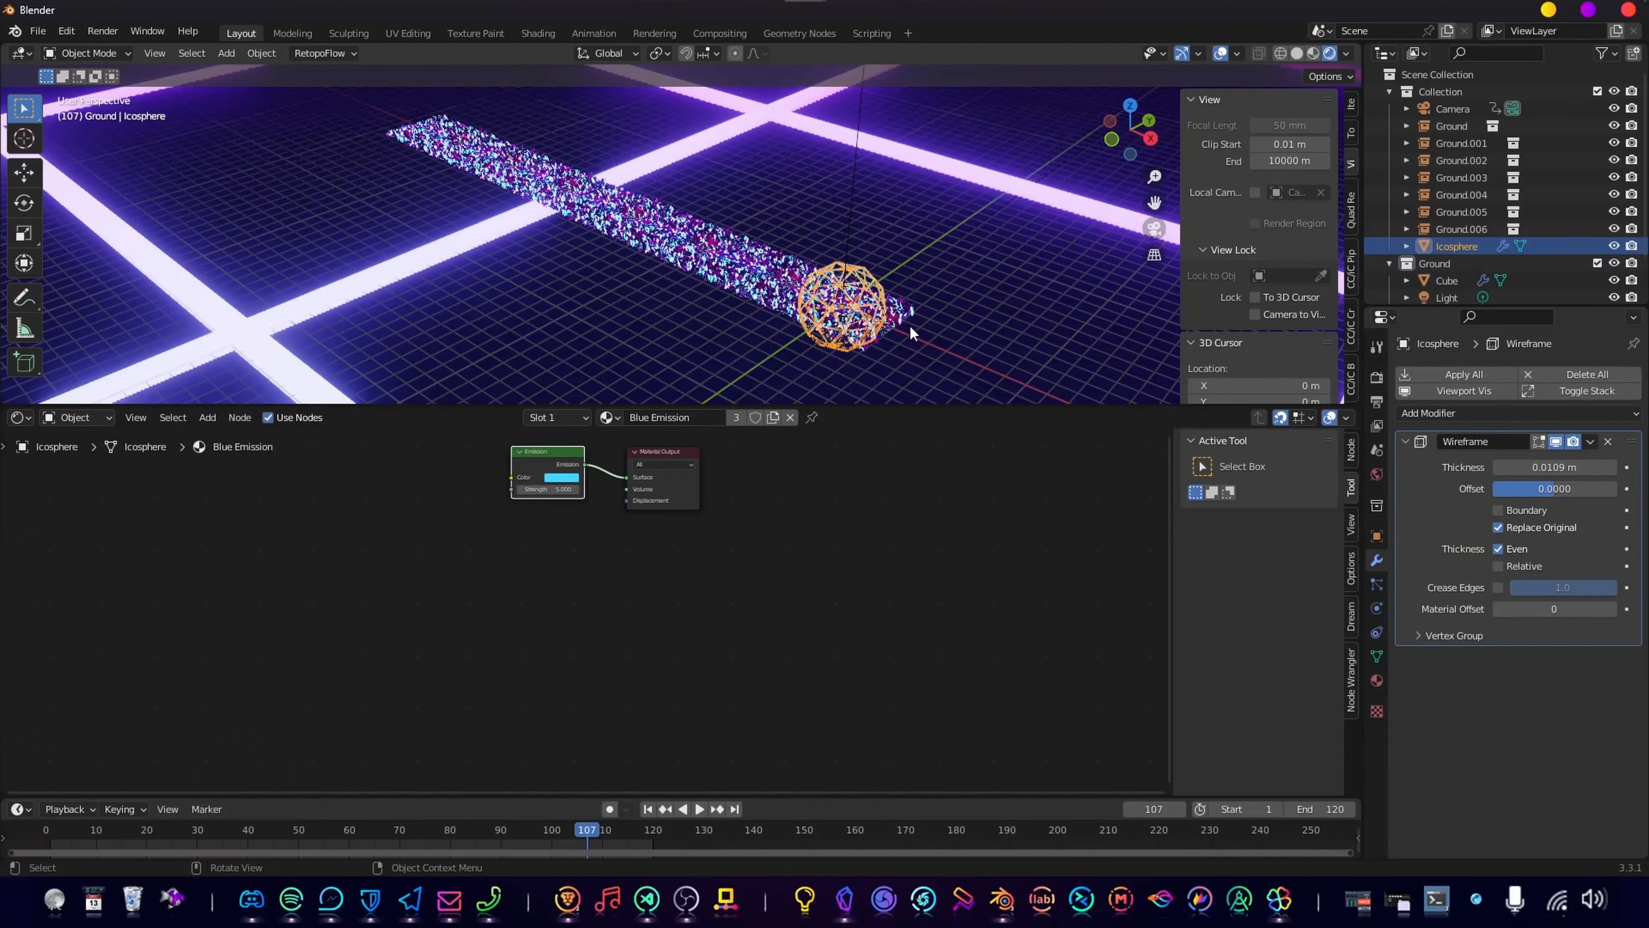
pyautogui.press('s')
pyautogui.click(1105, 359)
pyautogui.scroll(-5, 882, 265)
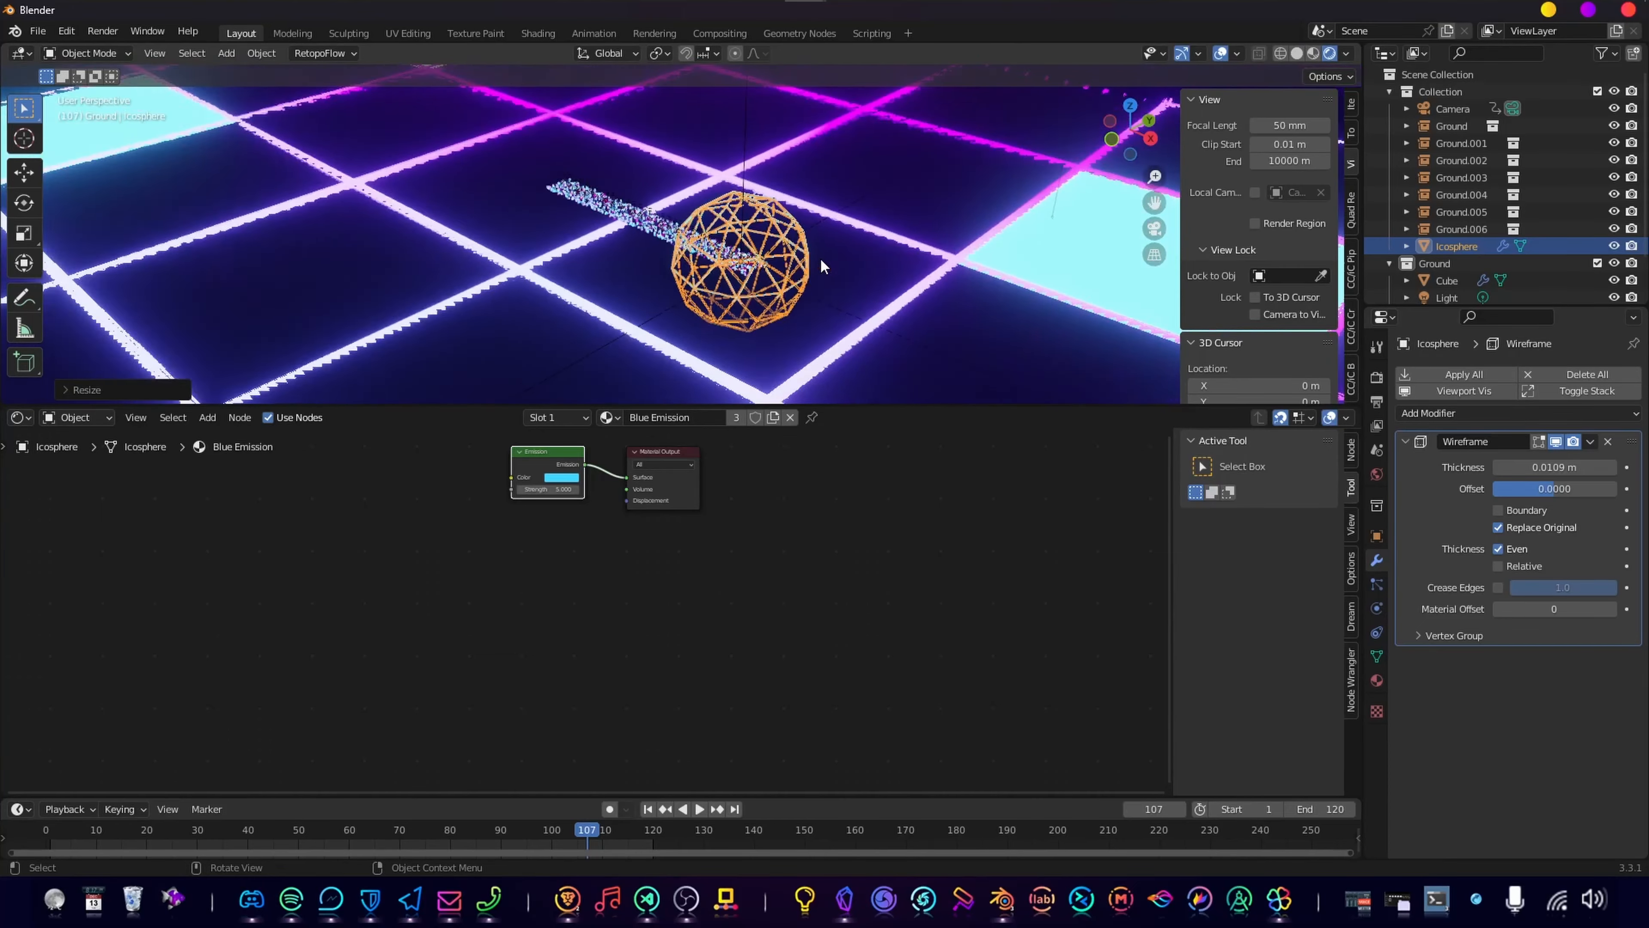
pyautogui.press('s')
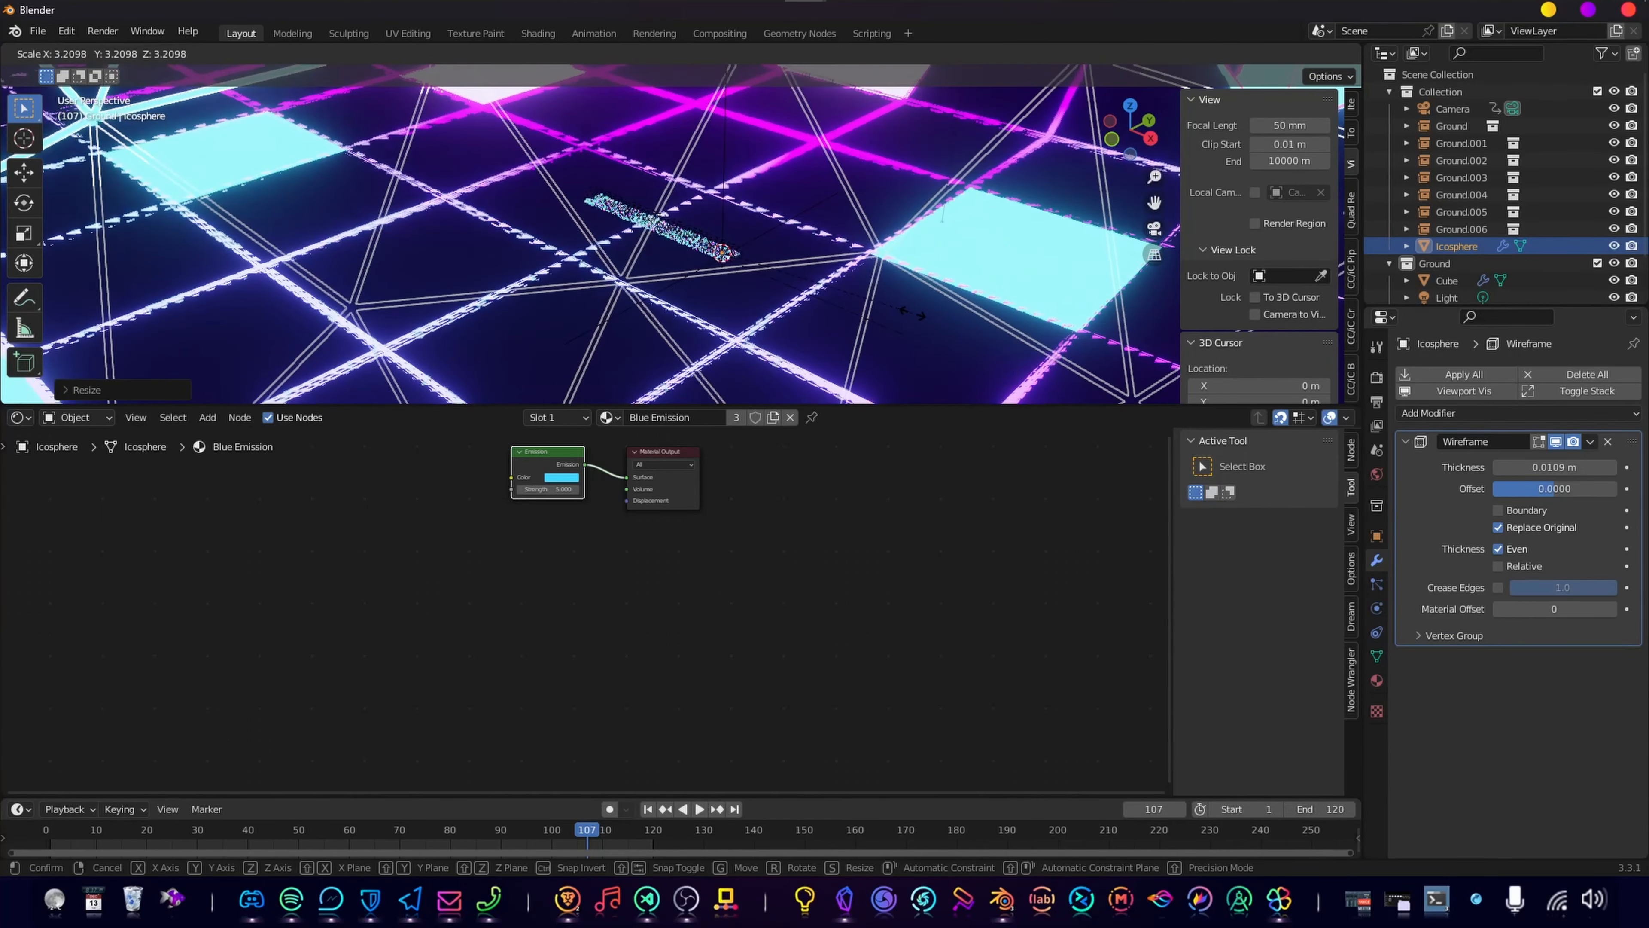
pyautogui.press('1')
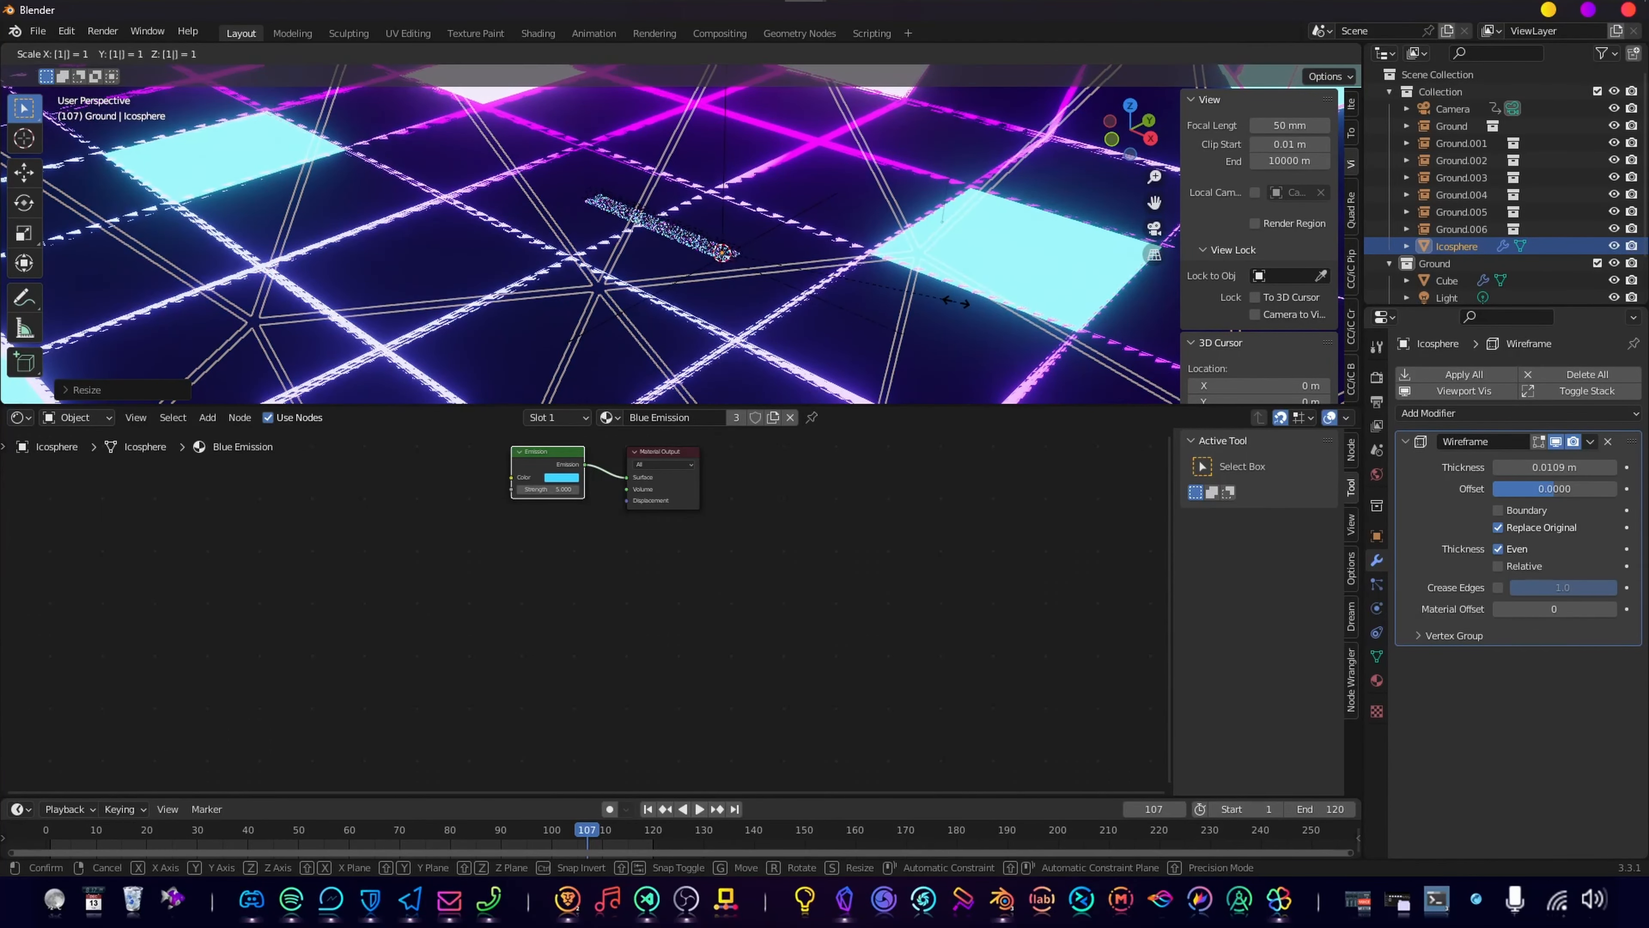
pyautogui.press('Return')
pyautogui.press('KP_0')
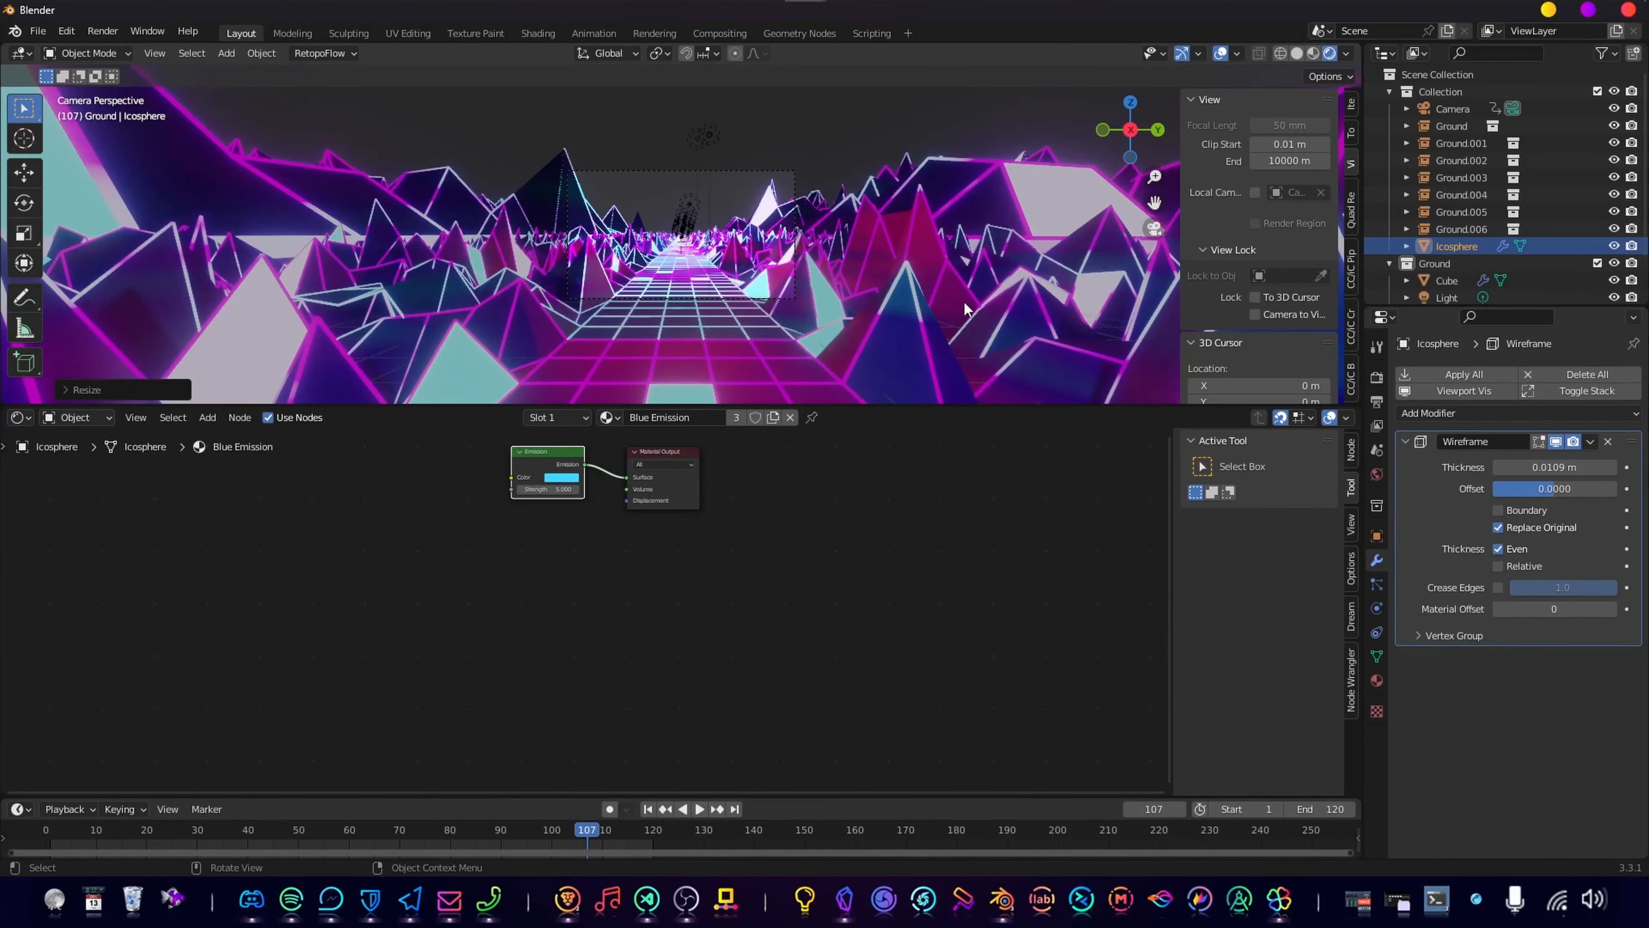
pyautogui.press('s')
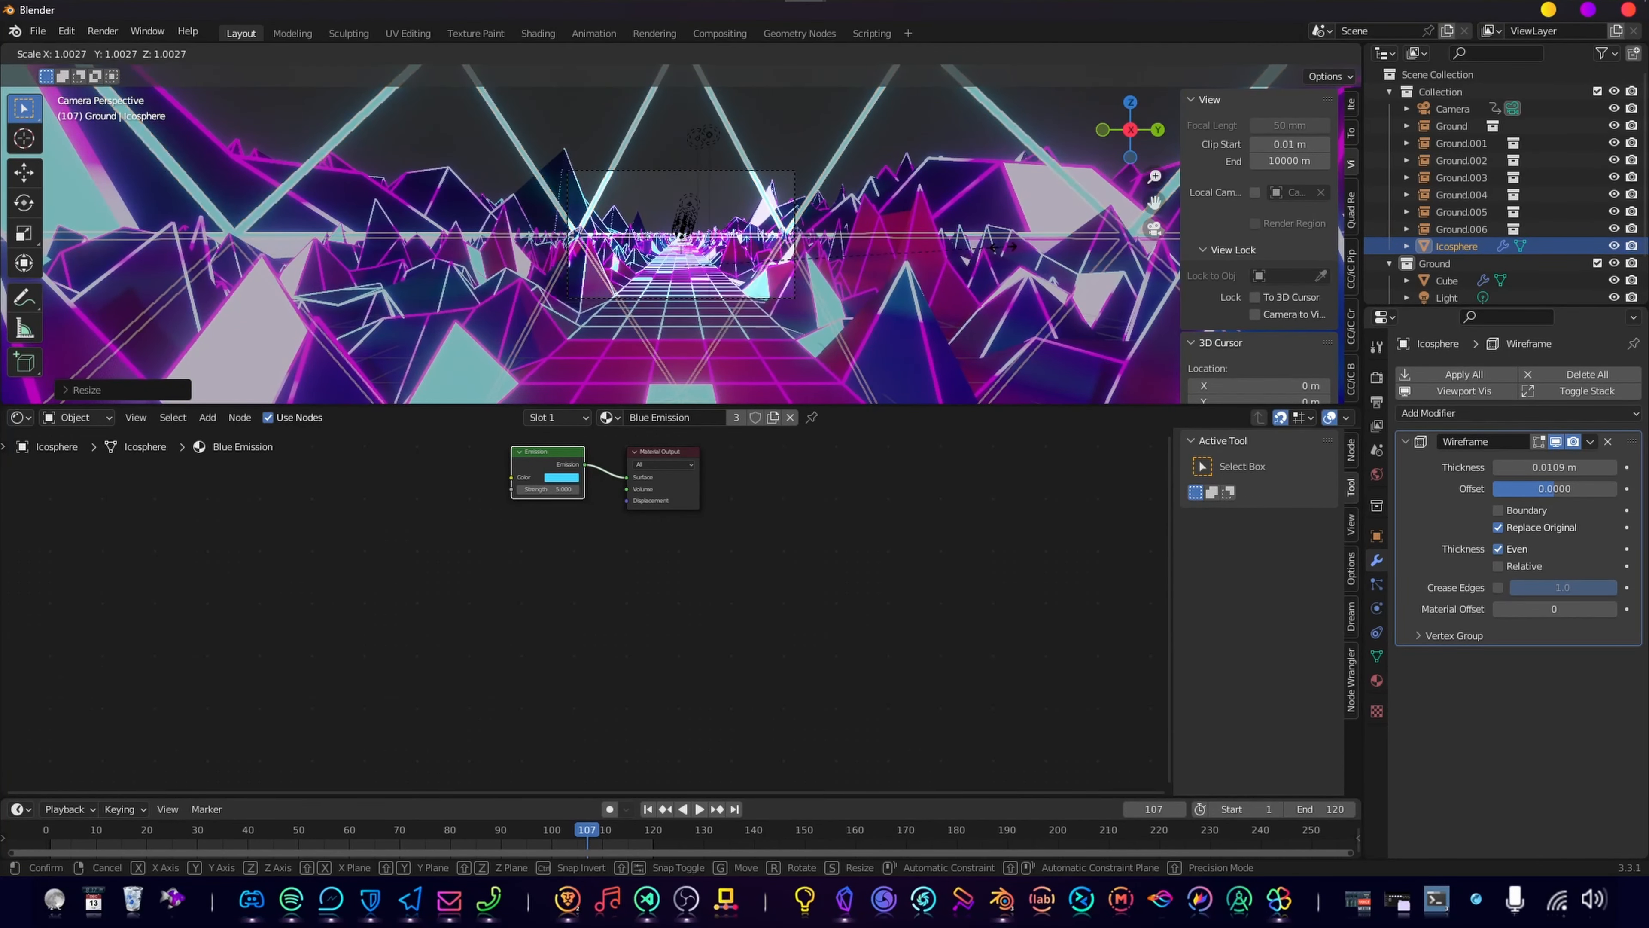
pyautogui.press('Escape')
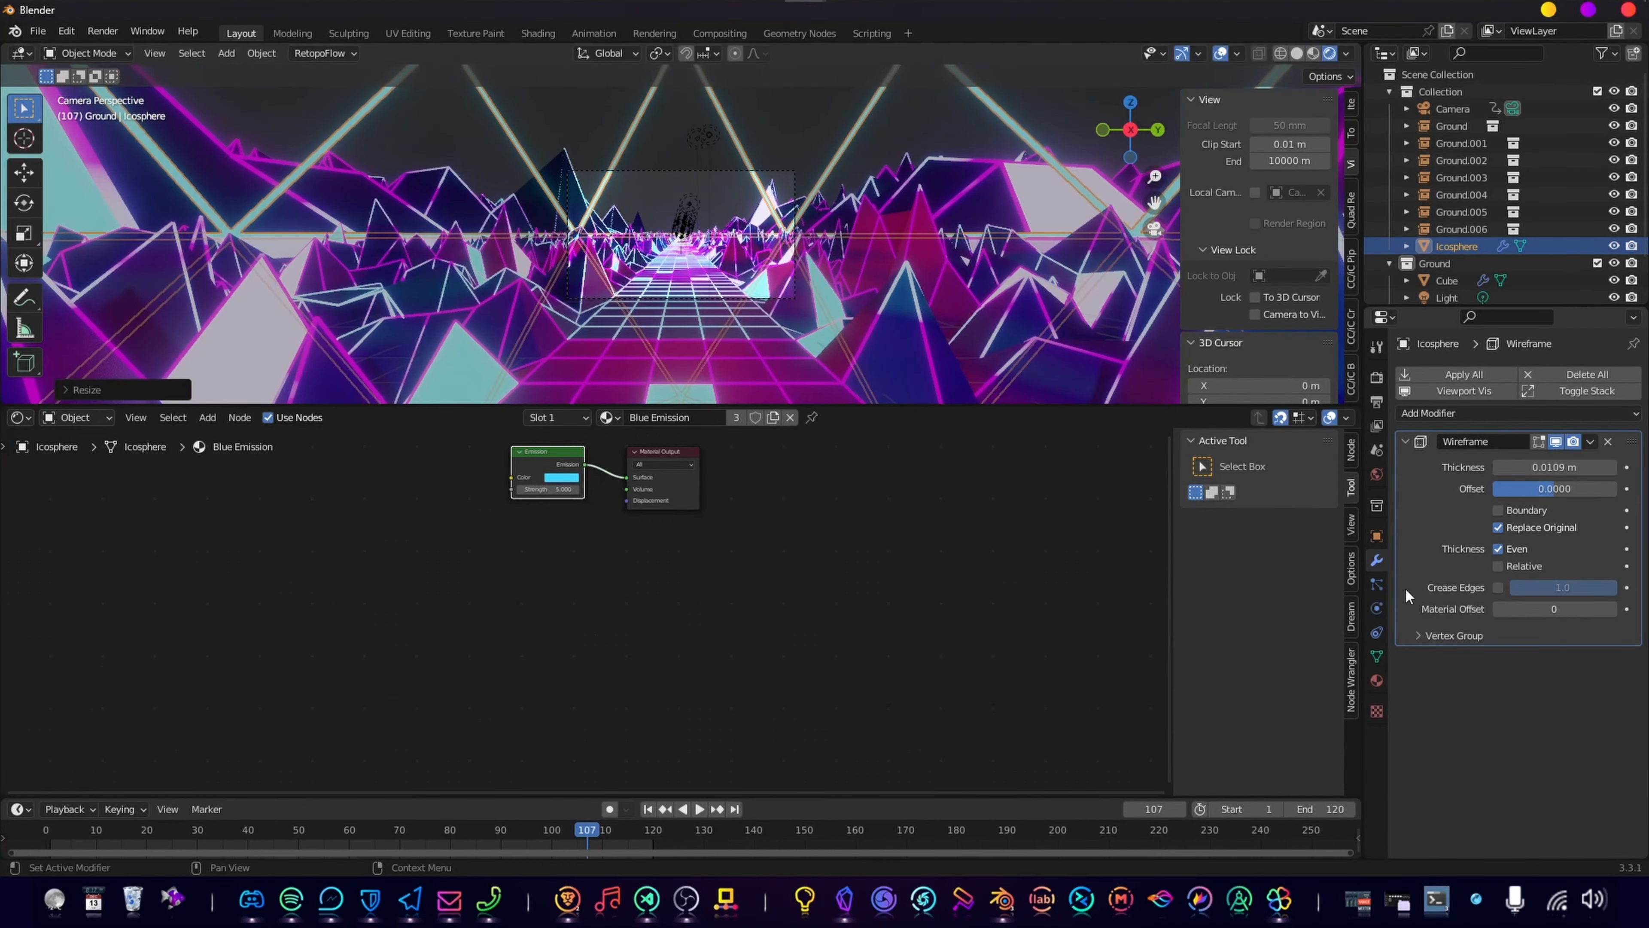
# Step: Add a Subdivision Surface modifier to the ico sphere and place it above the Wireframe modifier
pyautogui.click(1445, 413)
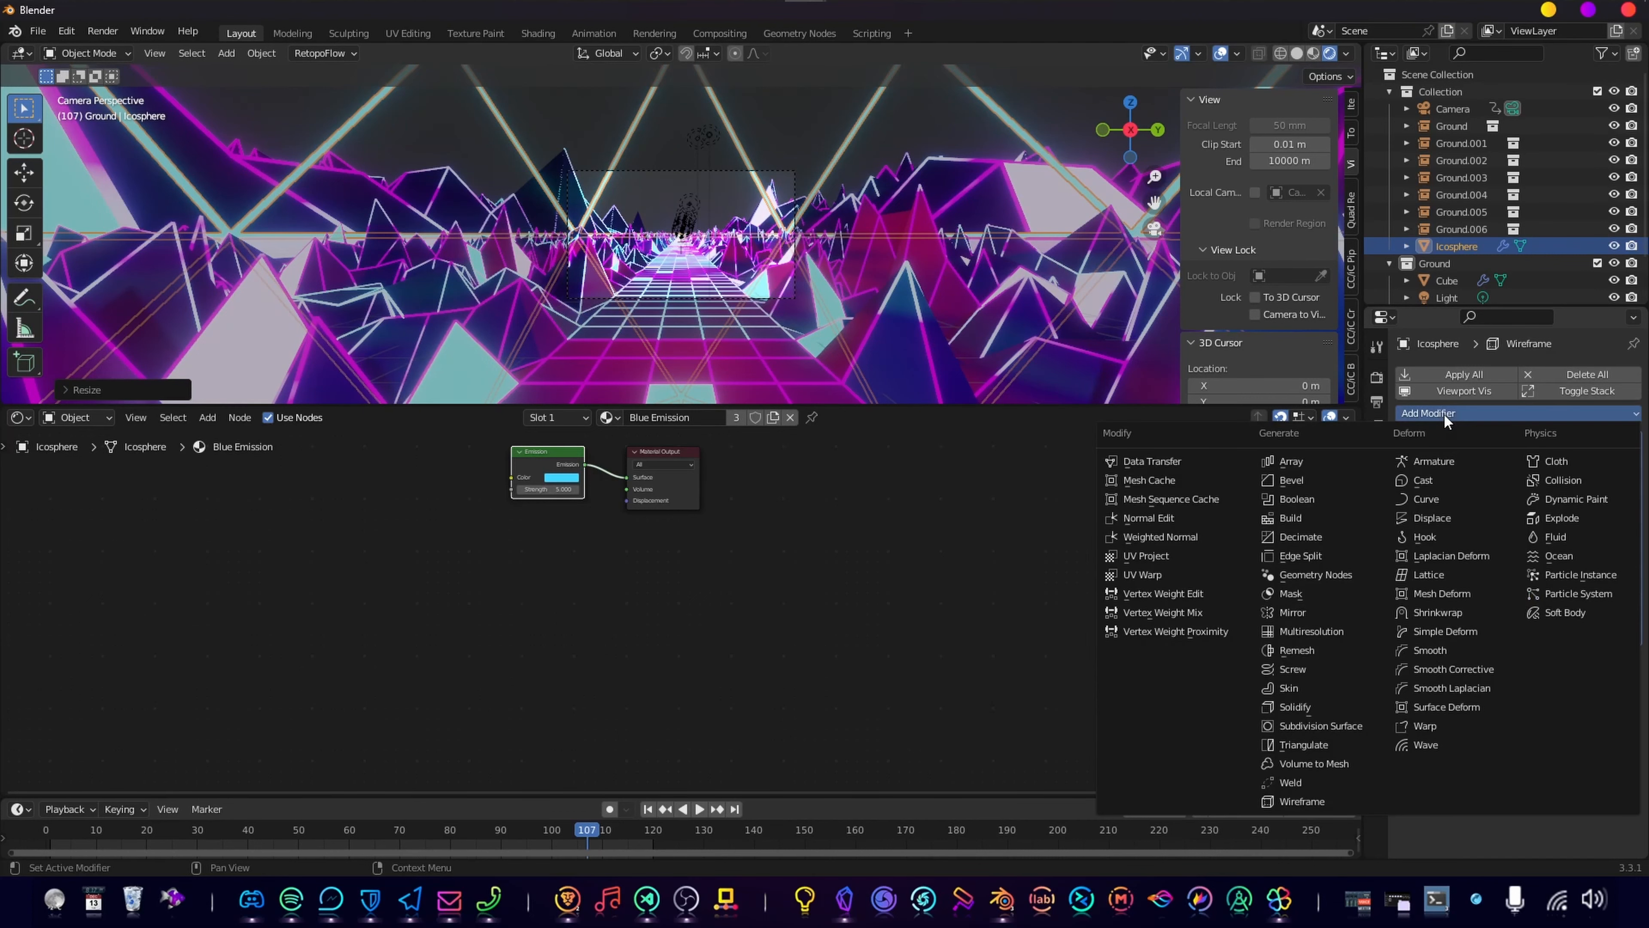
pyautogui.click(1330, 722)
pyautogui.moveTo(1630, 669); pyautogui.dragTo(1627, 448)
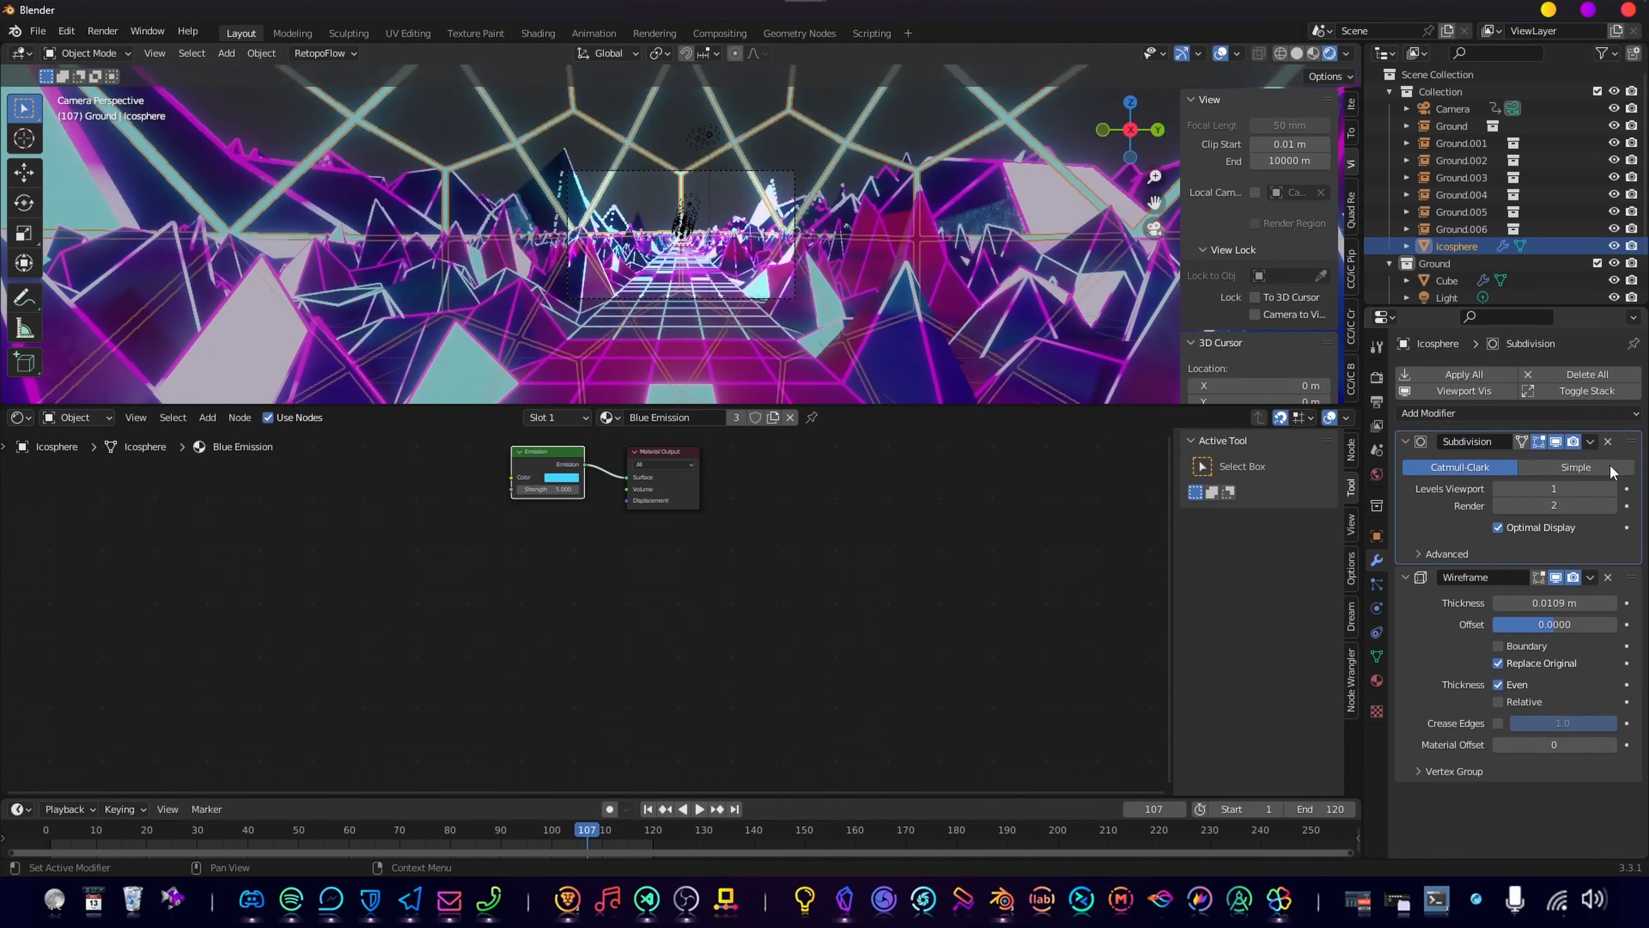
# Step: Switch the ico sphere's subdivision to Simple and raise its viewport and render levels to 4
pyautogui.click(1609, 465)
pyautogui.click(1612, 491)
pyautogui.click(1612, 492)
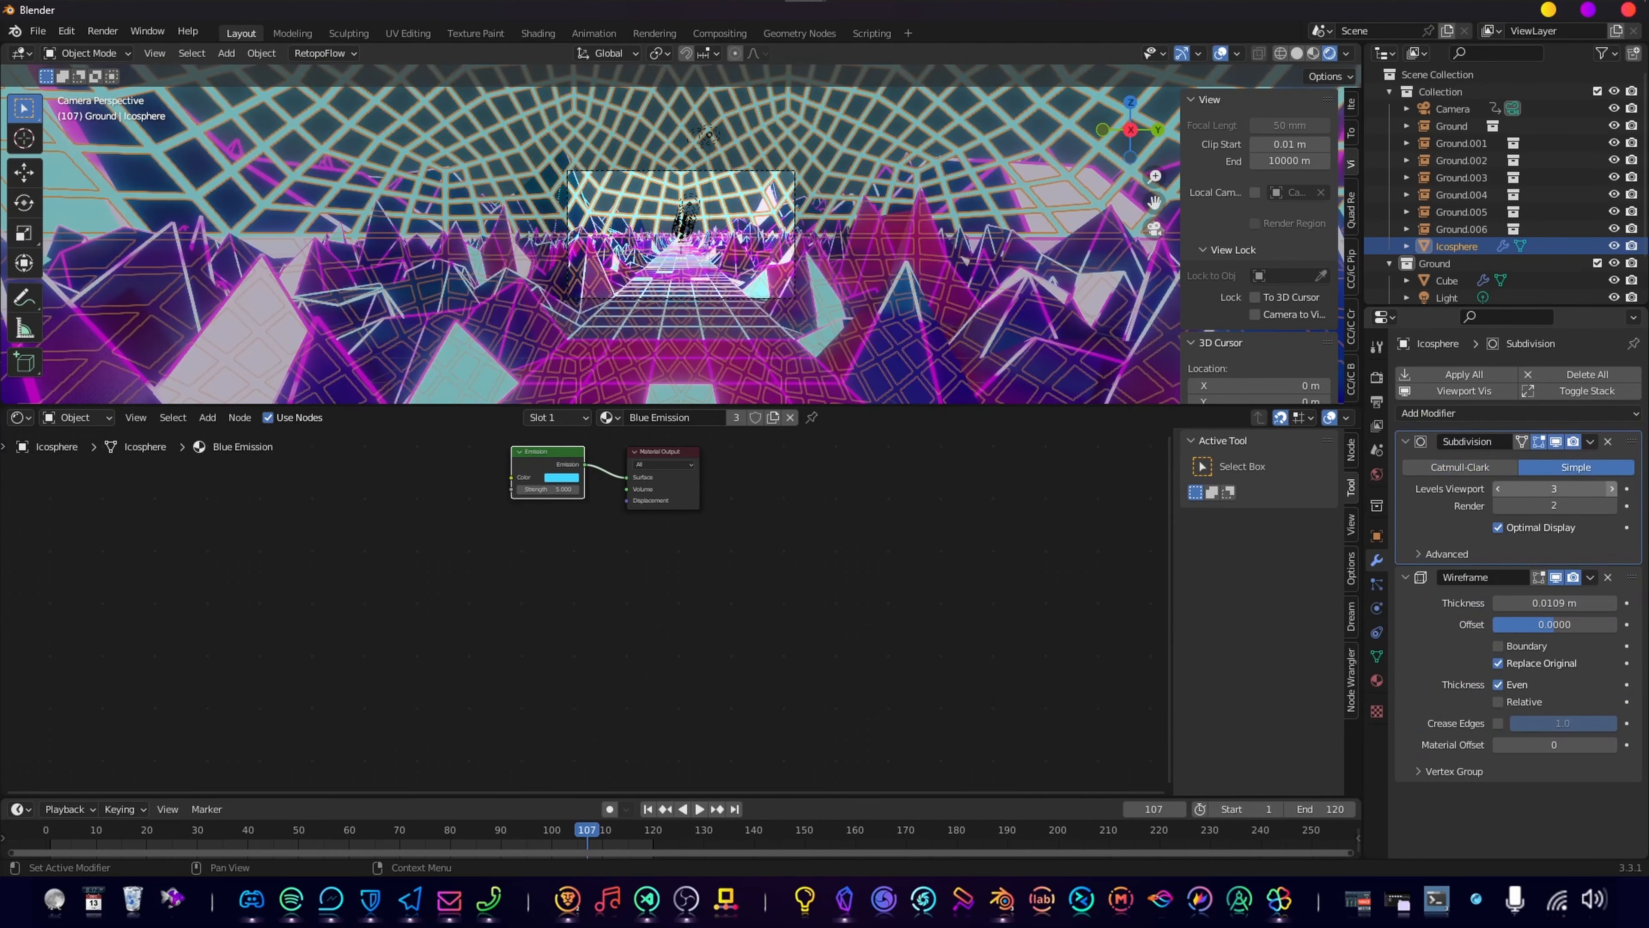
pyautogui.click(1613, 492)
pyautogui.click(1499, 490)
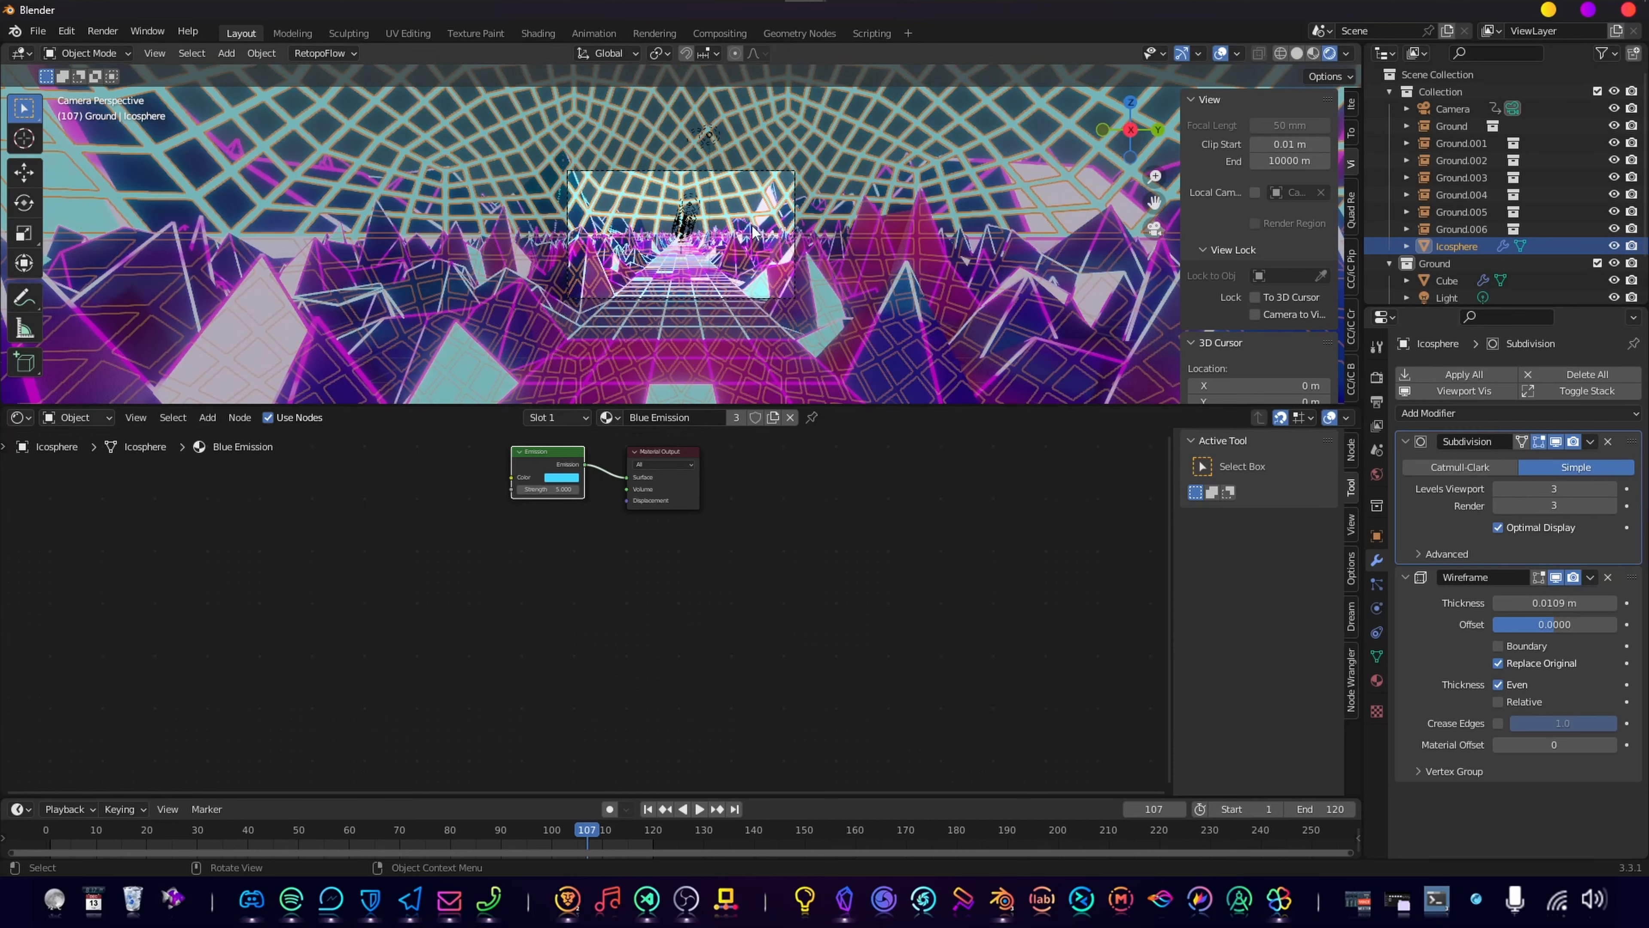
pyautogui.scroll(3, 753, 231)
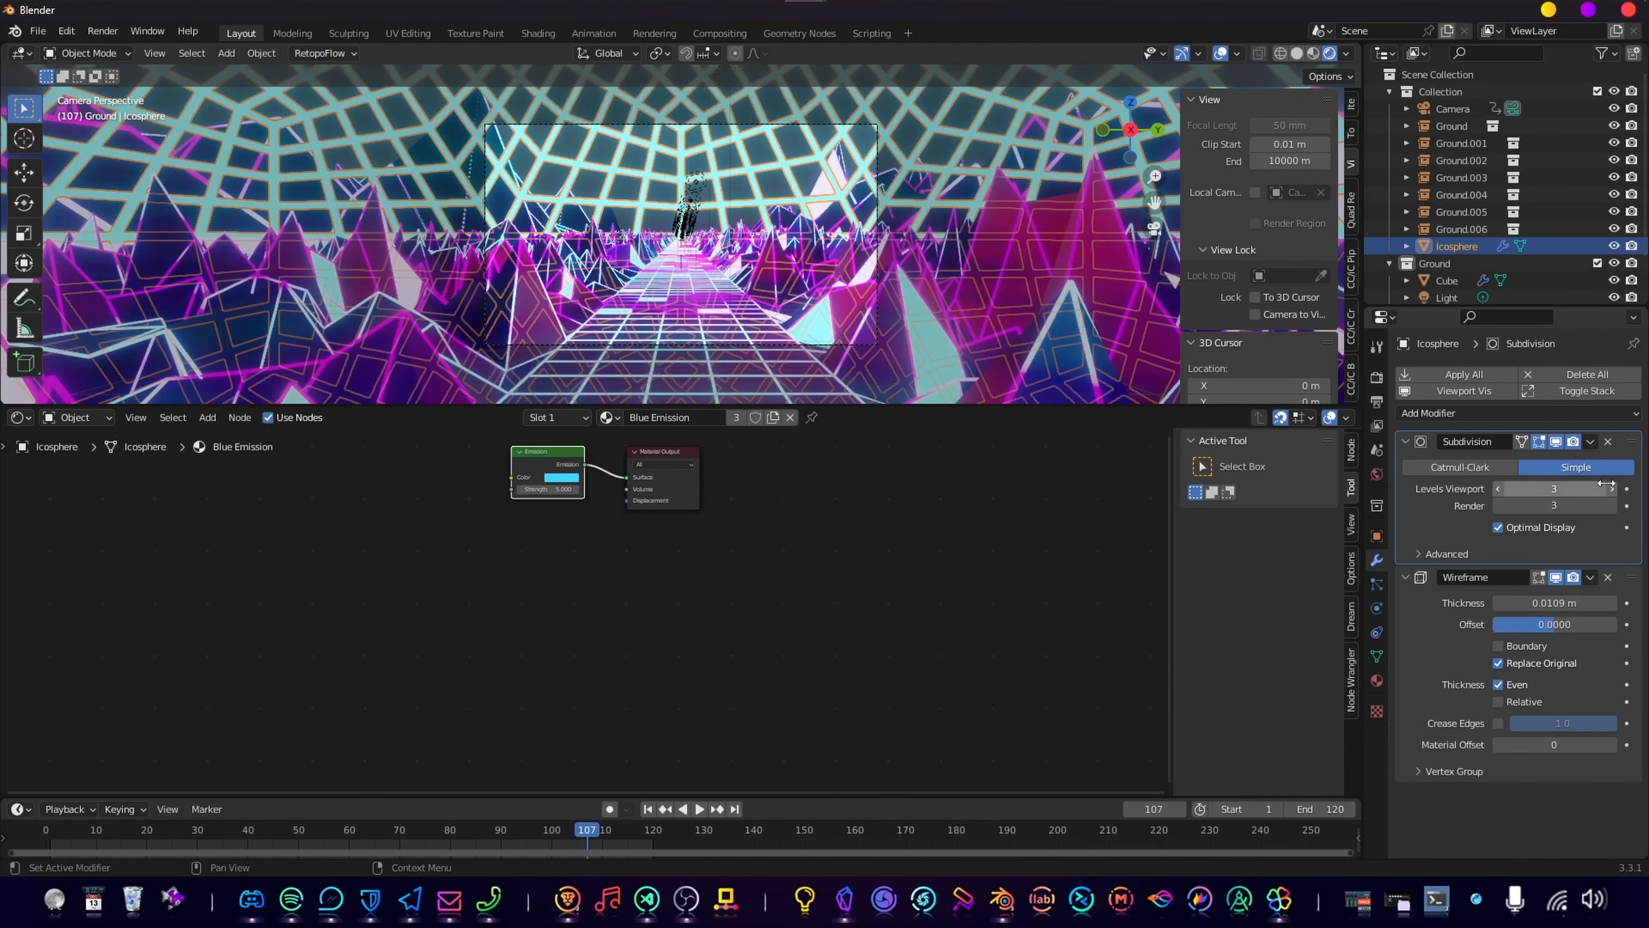
pyautogui.click(1608, 486)
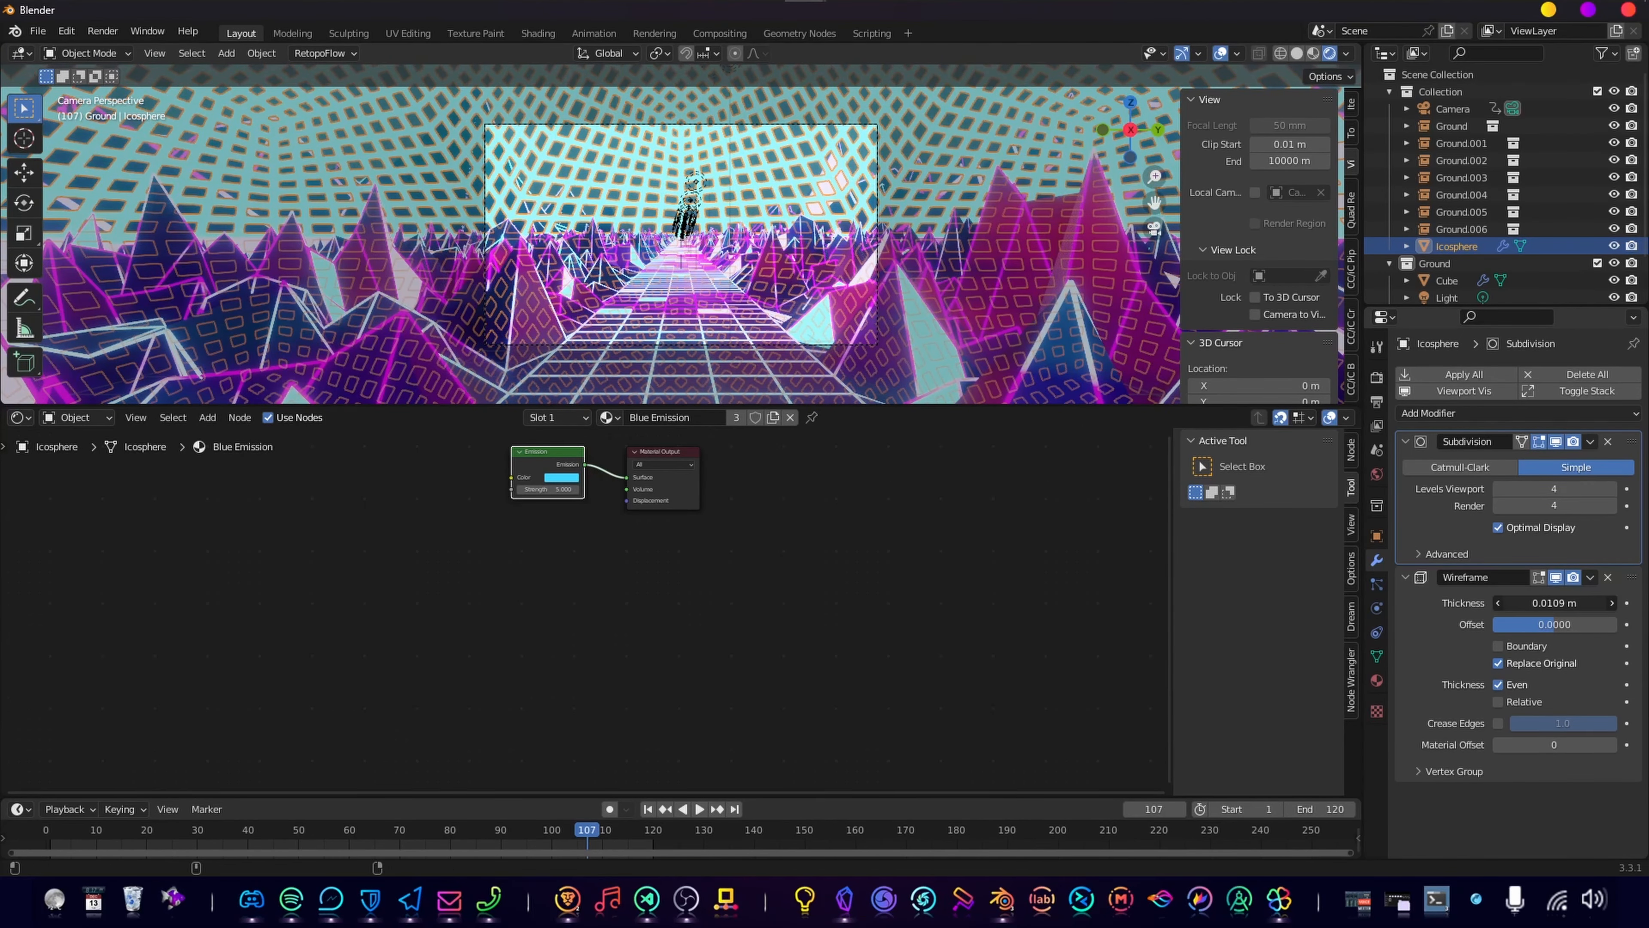
# Step: Reduce the Wireframe modifier's thickness to 0.0008 m and preview the animation with the sphere deselected
pyautogui.moveTo(1554, 603); pyautogui.dragTo(1527, 603)
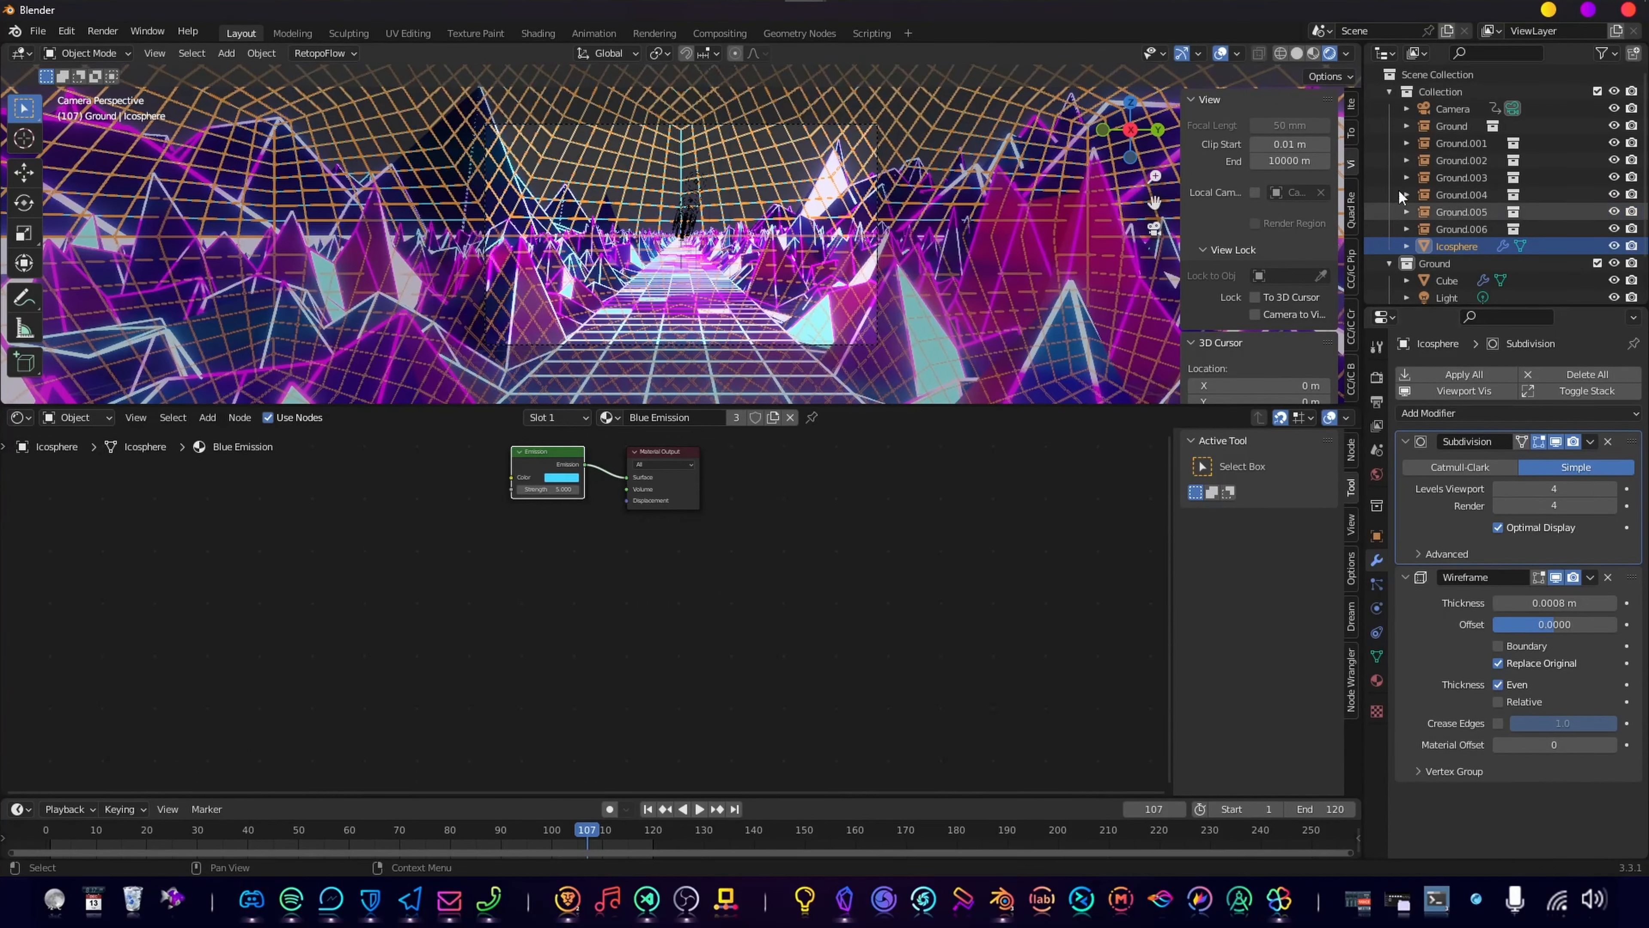
pyautogui.click(1422, 91)
pyautogui.press('space')
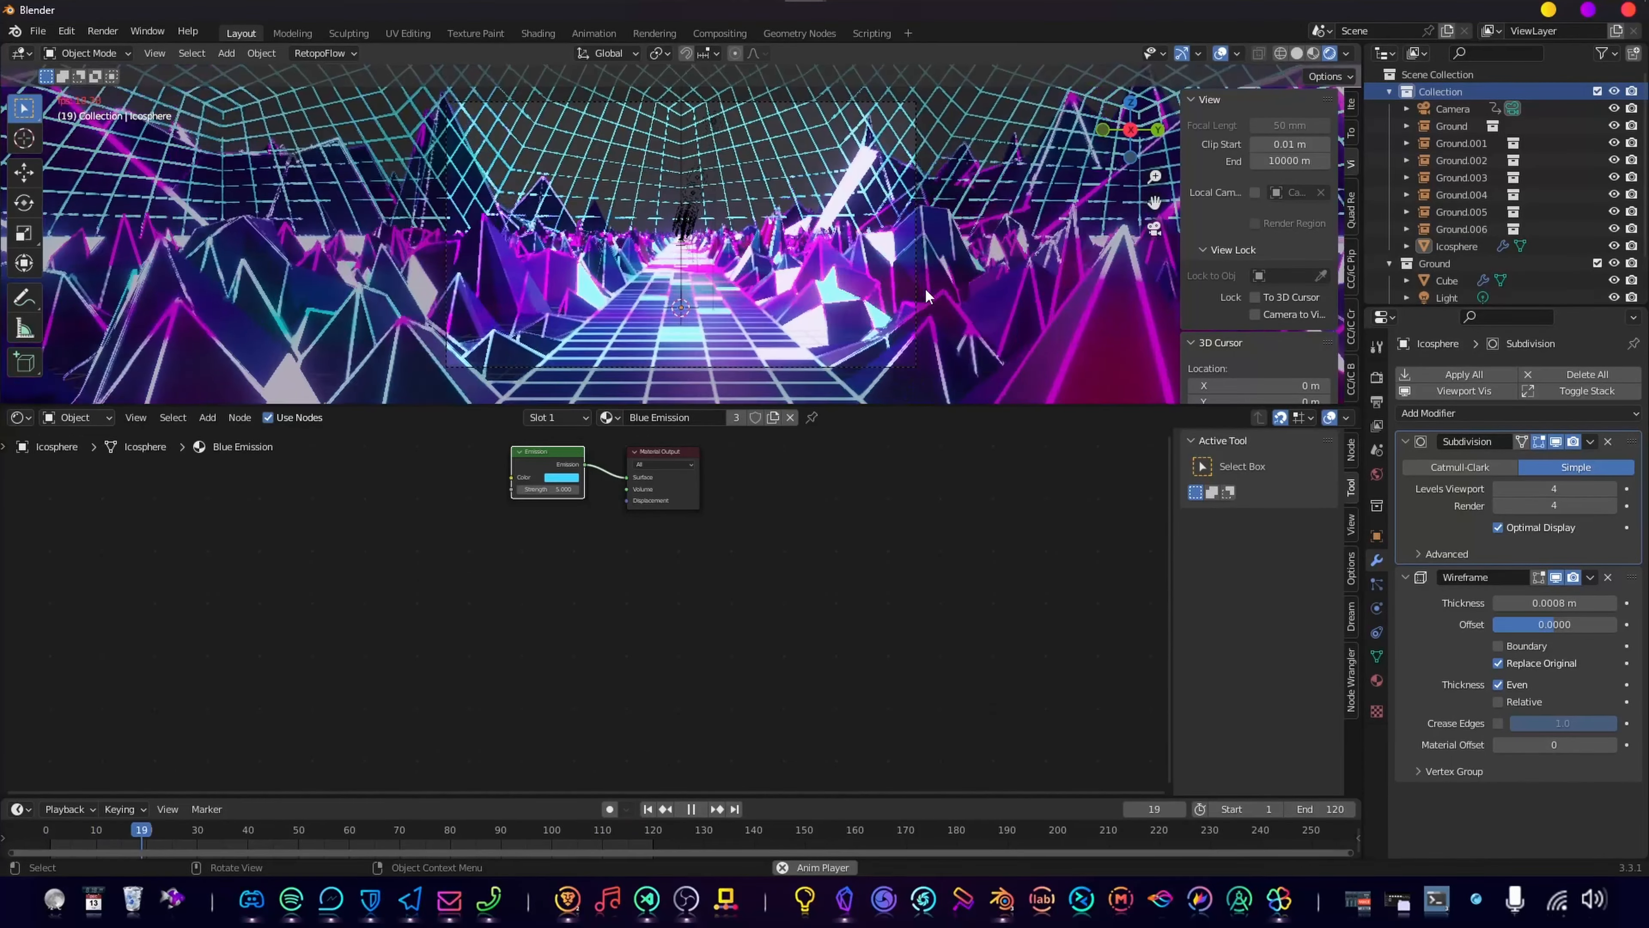
pyautogui.click(926, 288)
pyautogui.press('space')
# Step: Enlarge the ico sphere further freehand in several passes, from the camera view and from a free perspective
pyautogui.press('s')
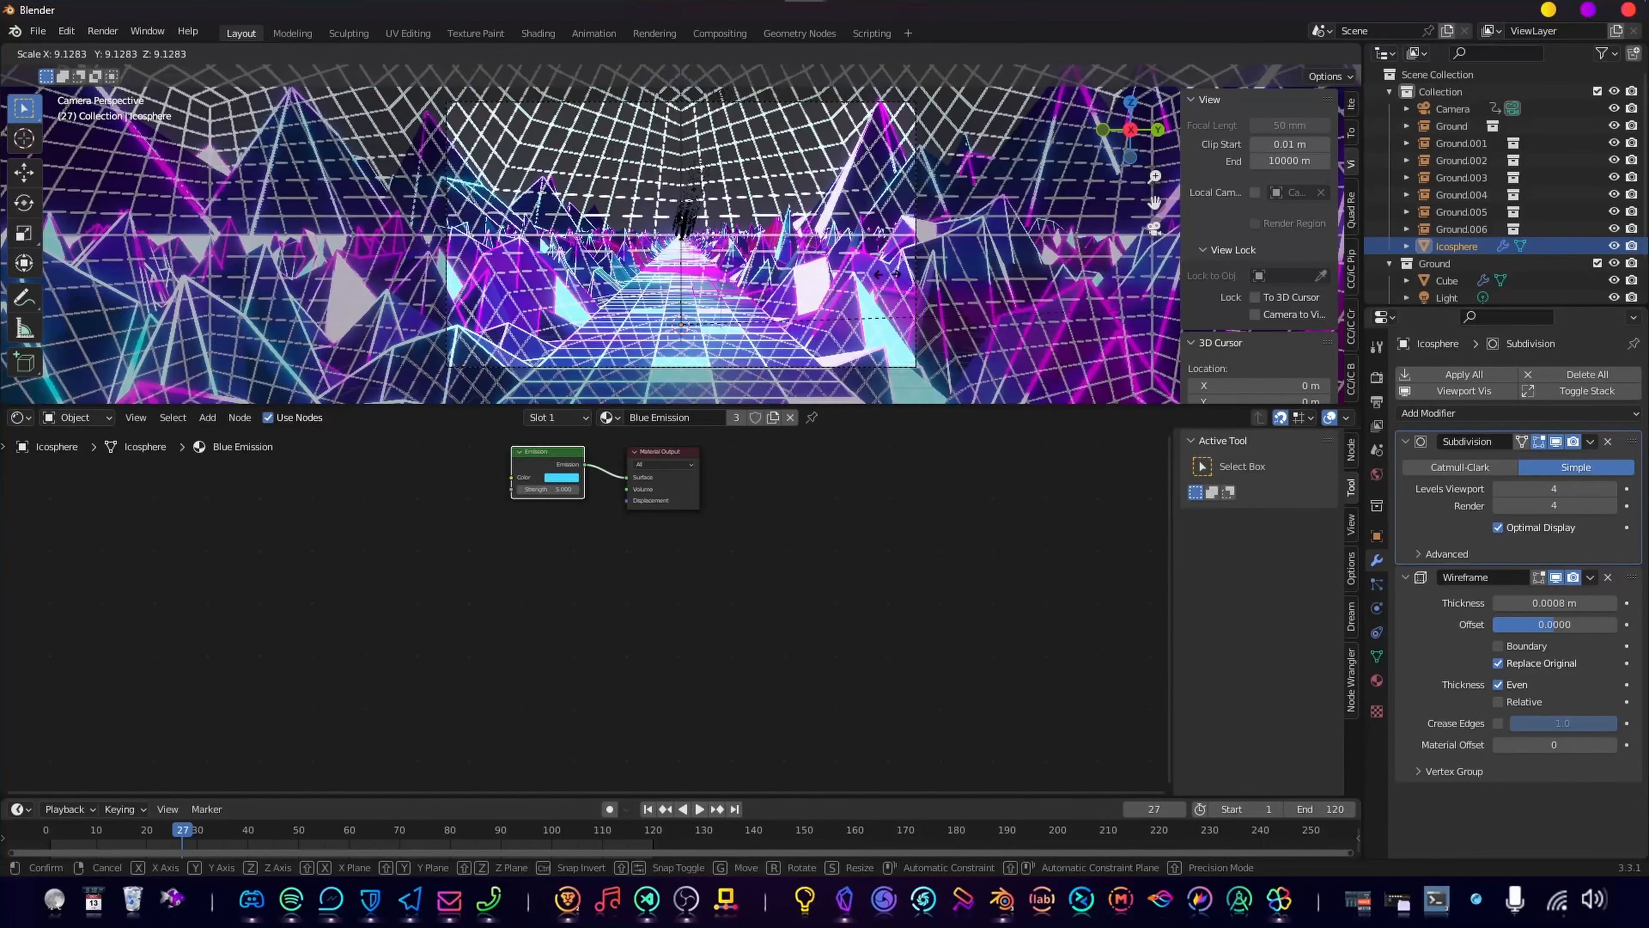
pyautogui.click(893, 234)
pyautogui.write('s5')
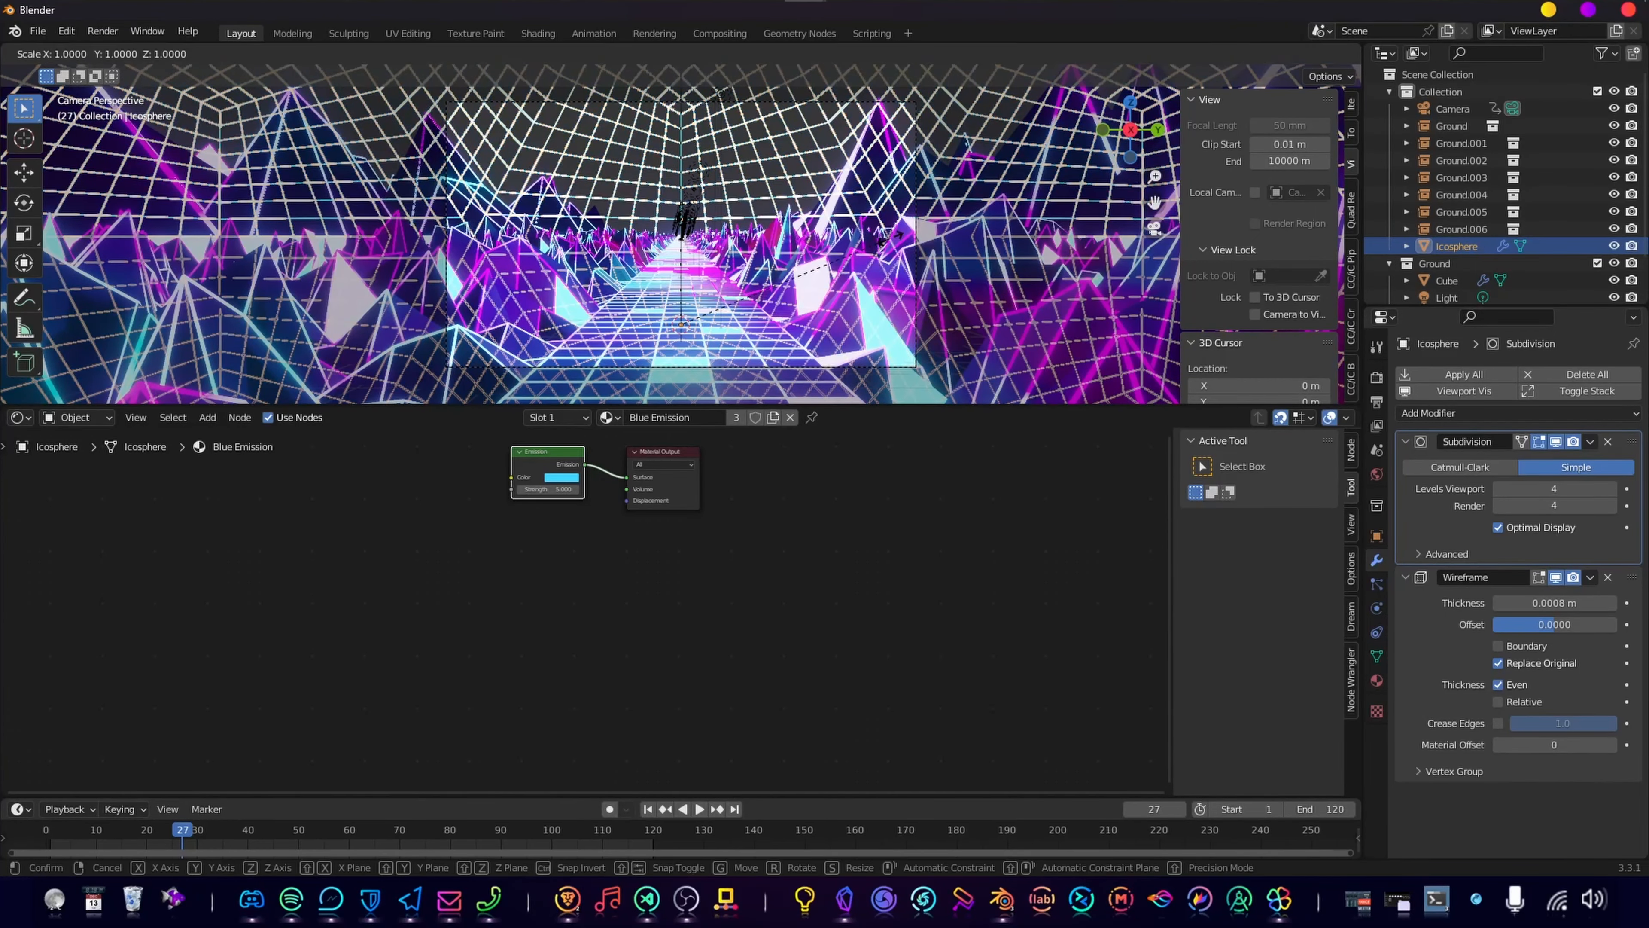
pyautogui.click(895, 239)
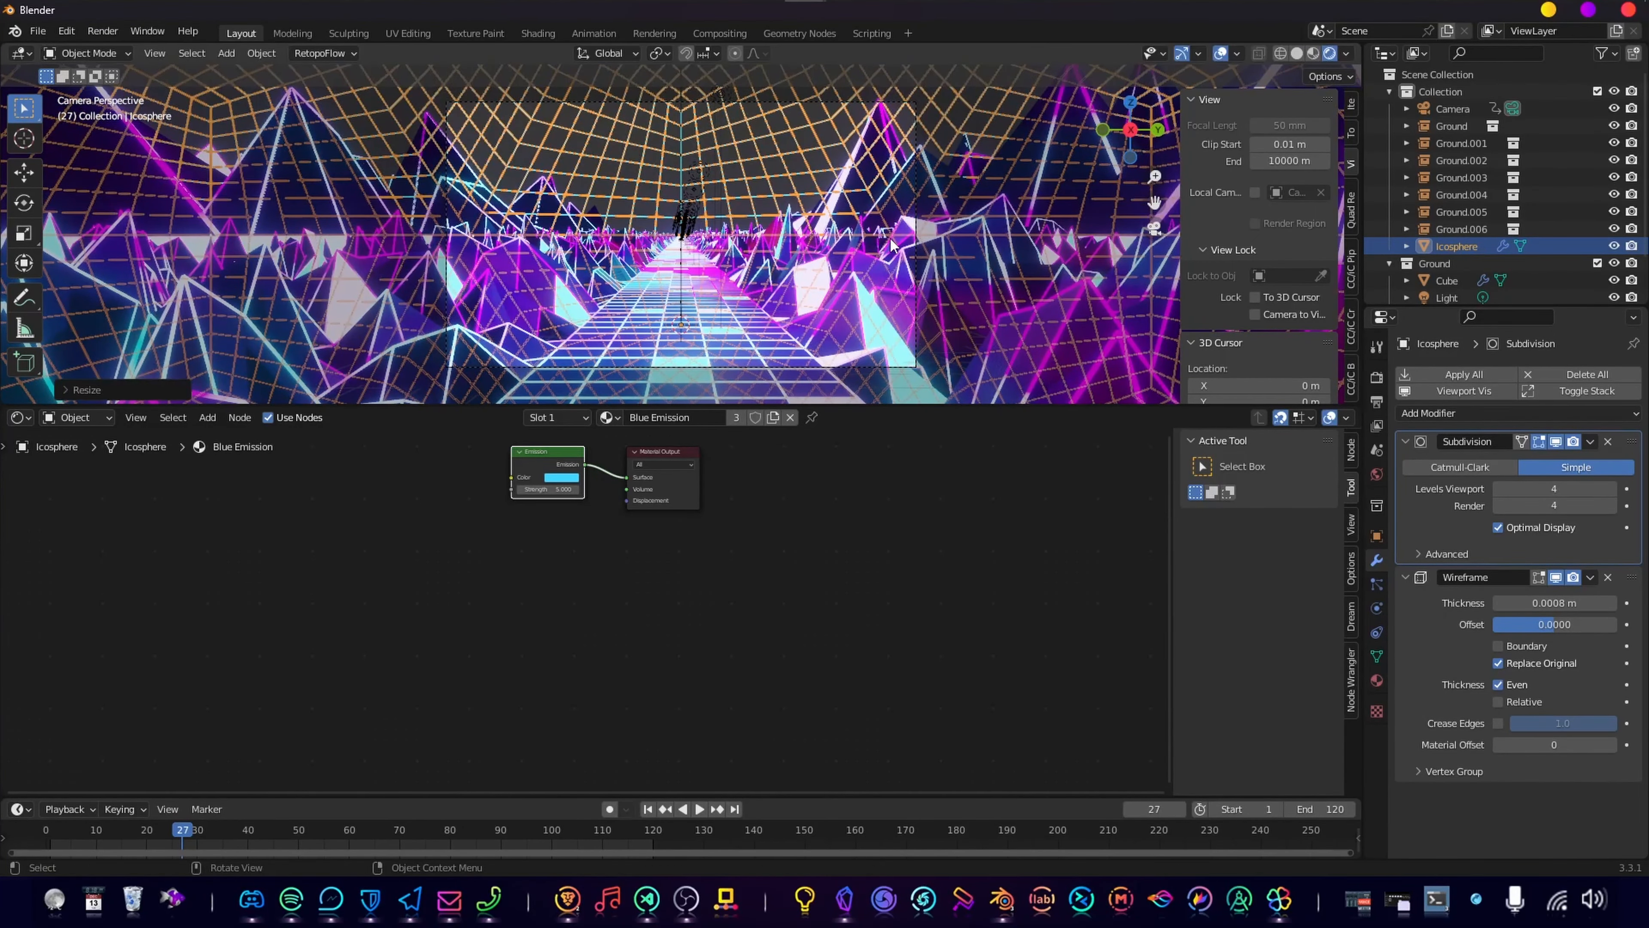
pyautogui.moveTo(895, 185); pyautogui.dragTo(755, 209, button='middle')
pyautogui.press('s')
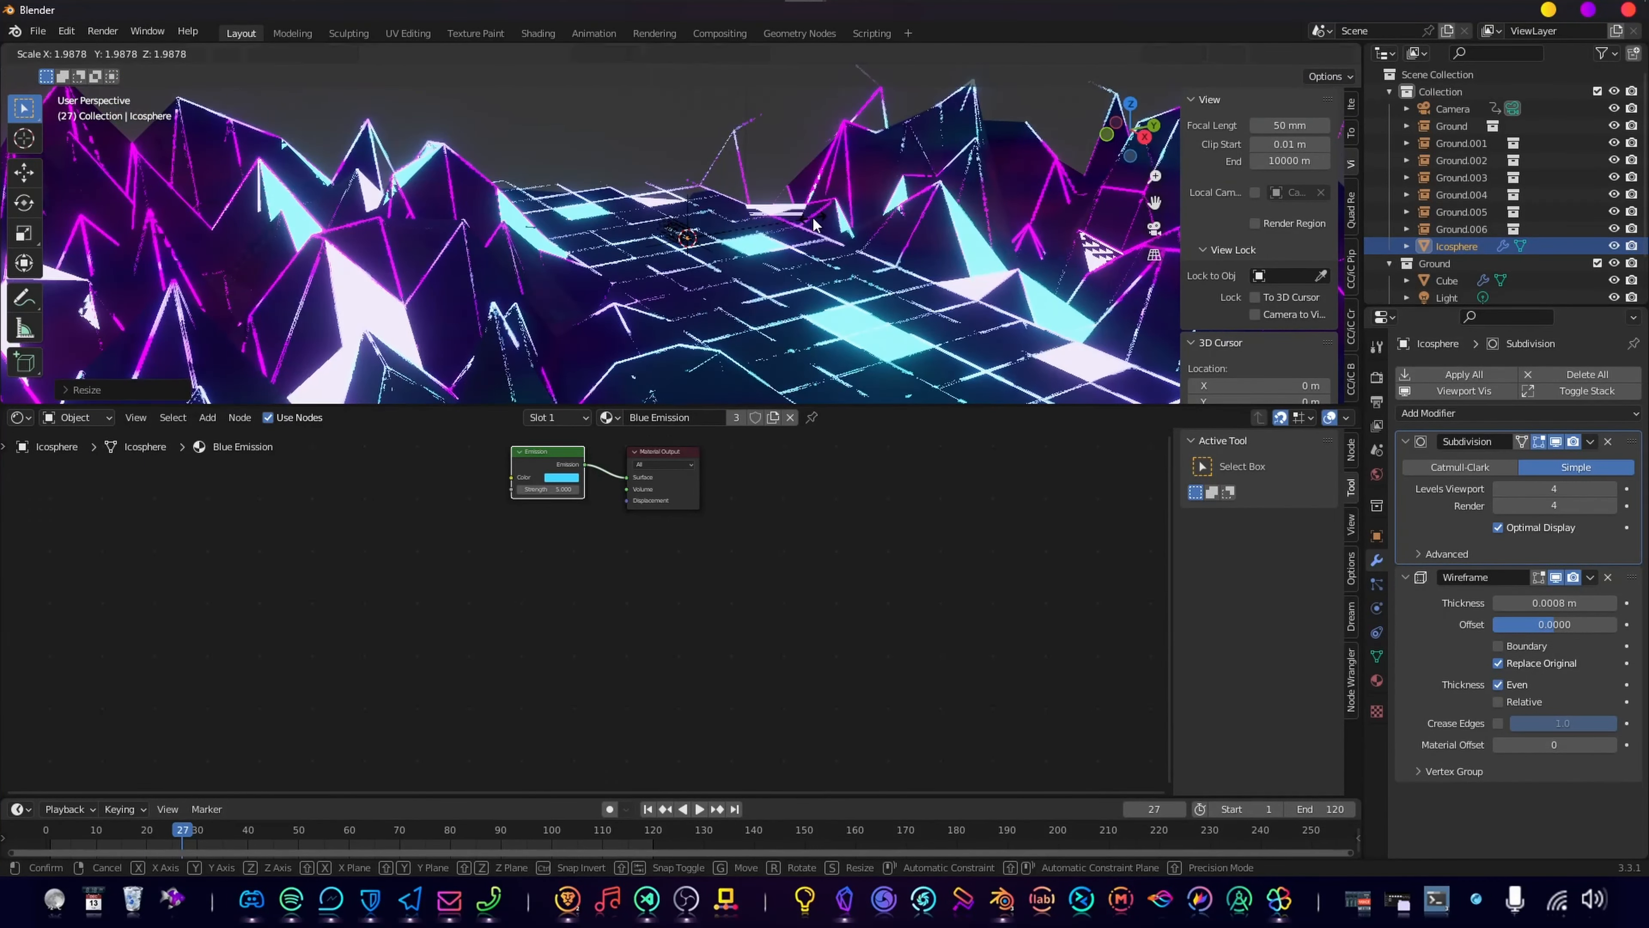
pyautogui.click(871, 229)
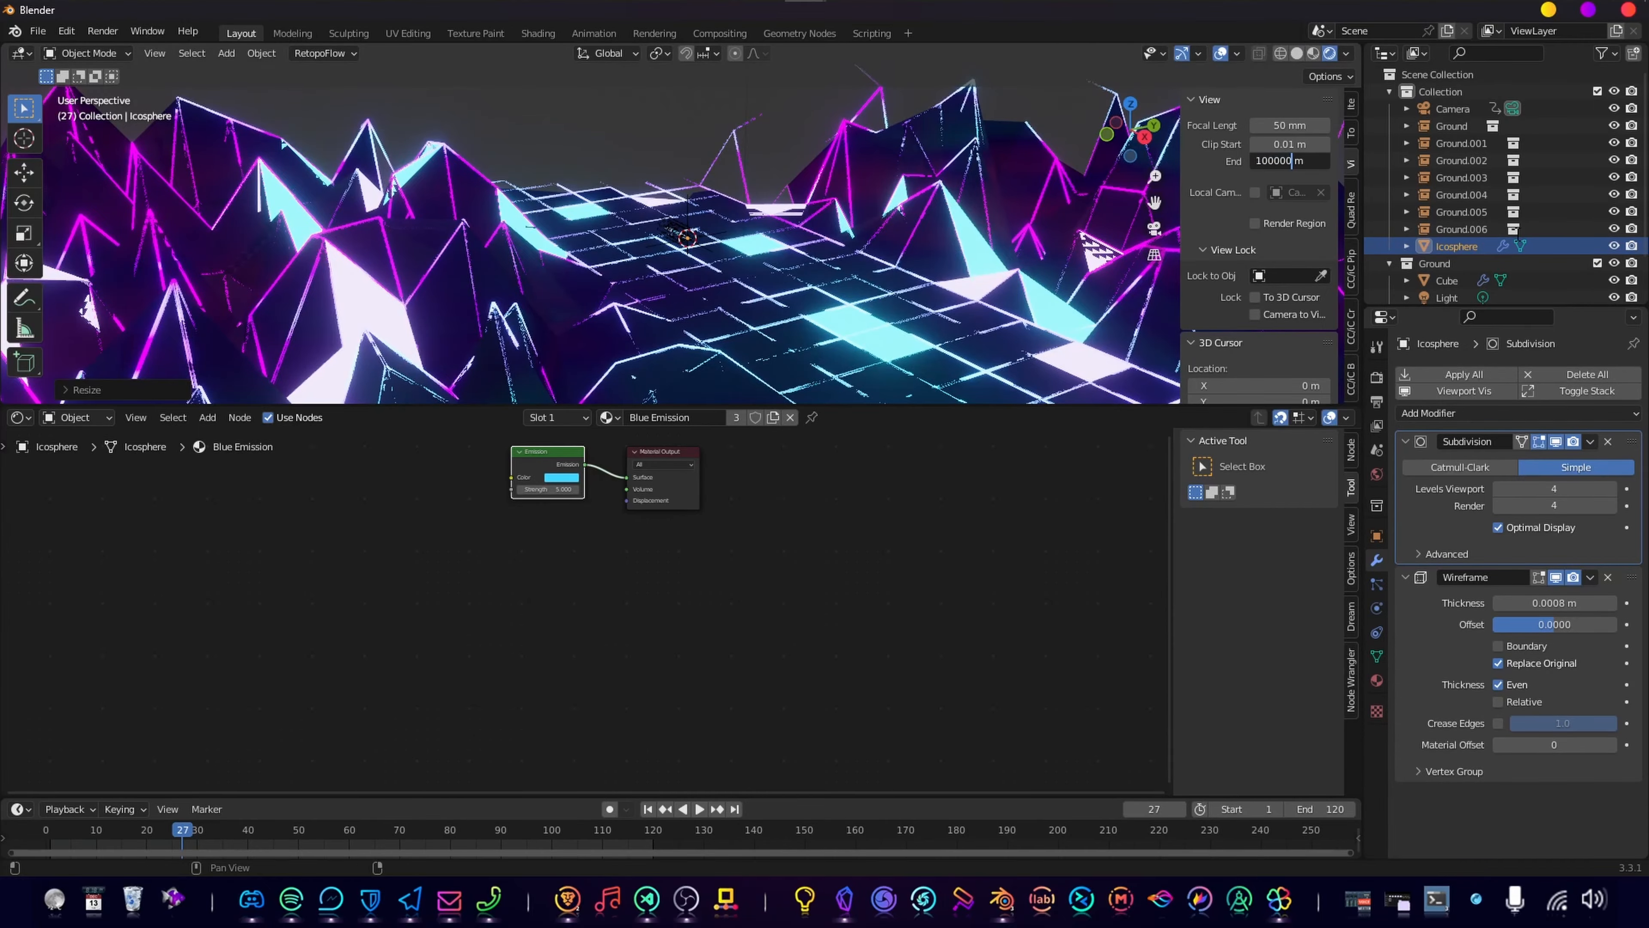
# Step: Set the viewport's clip end to 100000 m and rescale the ico sphere freehand around the terrain
pyautogui.press('Return')
pyautogui.scroll(-10, 745, 238)
pyautogui.press('s')
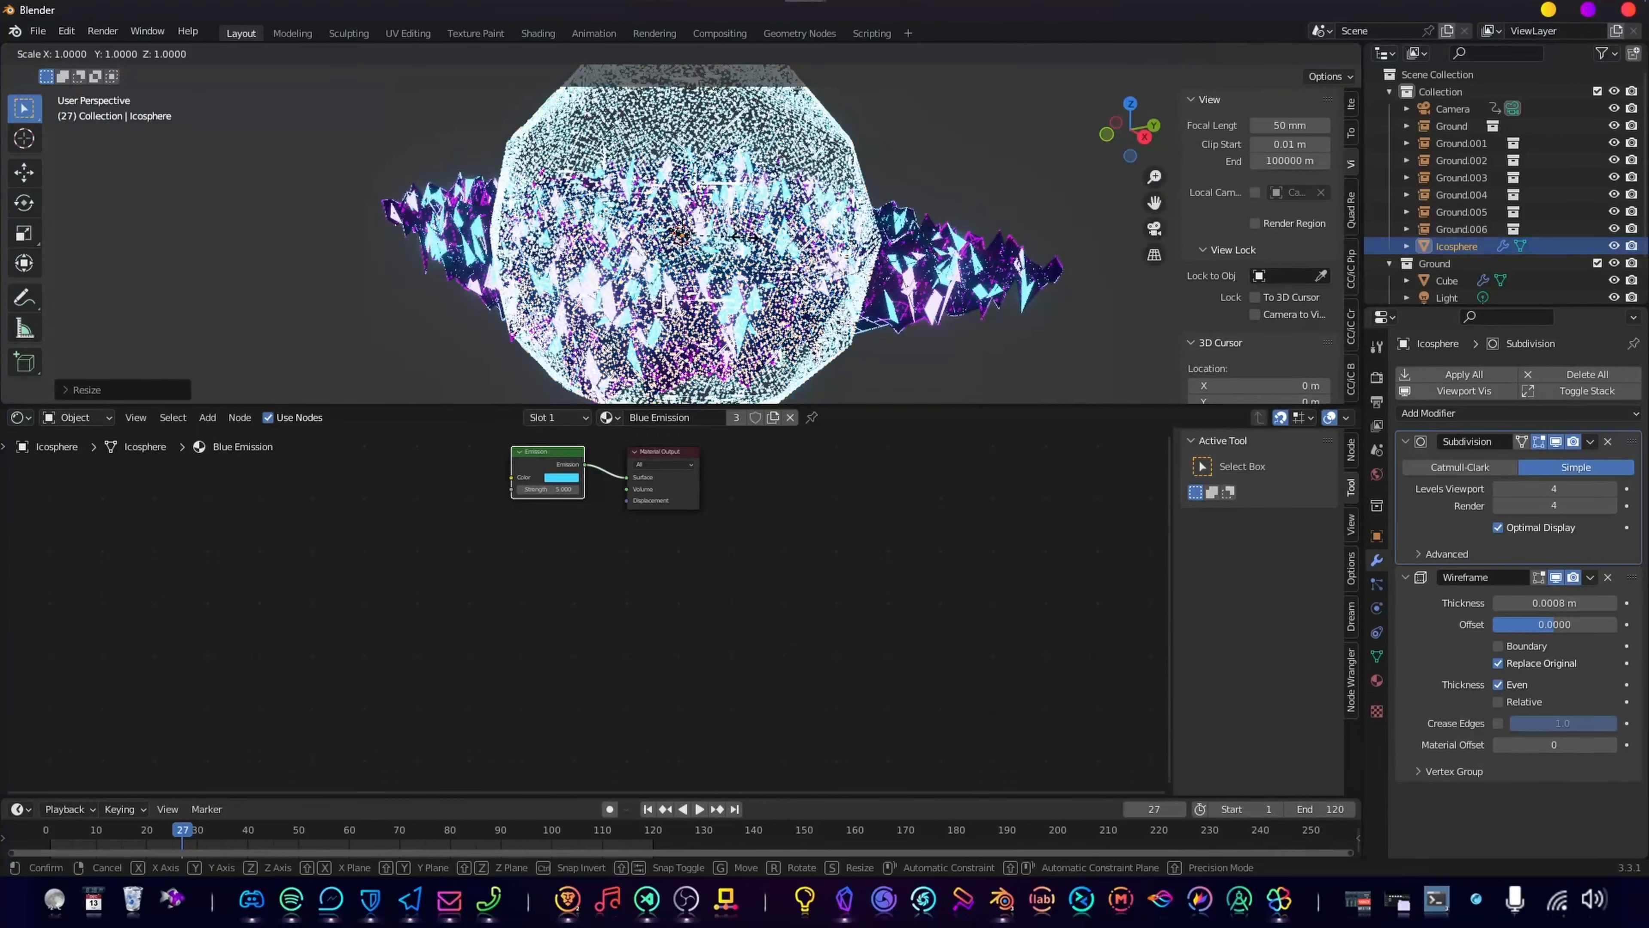
pyautogui.click(841, 226)
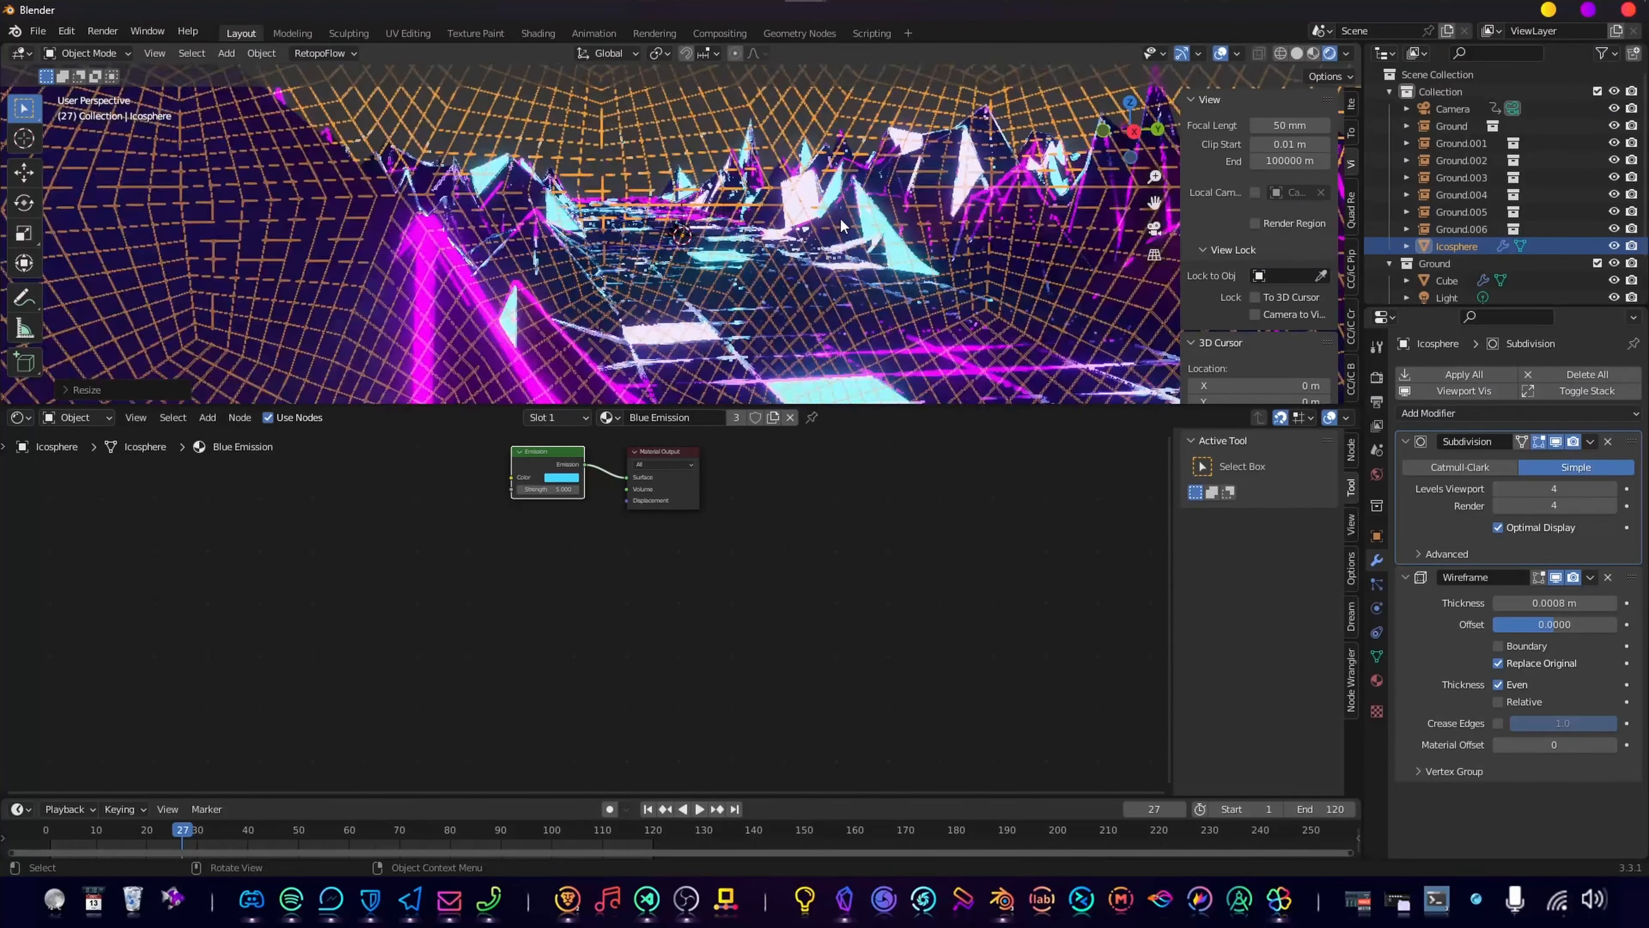
# Step: Return to the camera view and set the camera's clip end to 100000 m
pyautogui.press('KP_0')
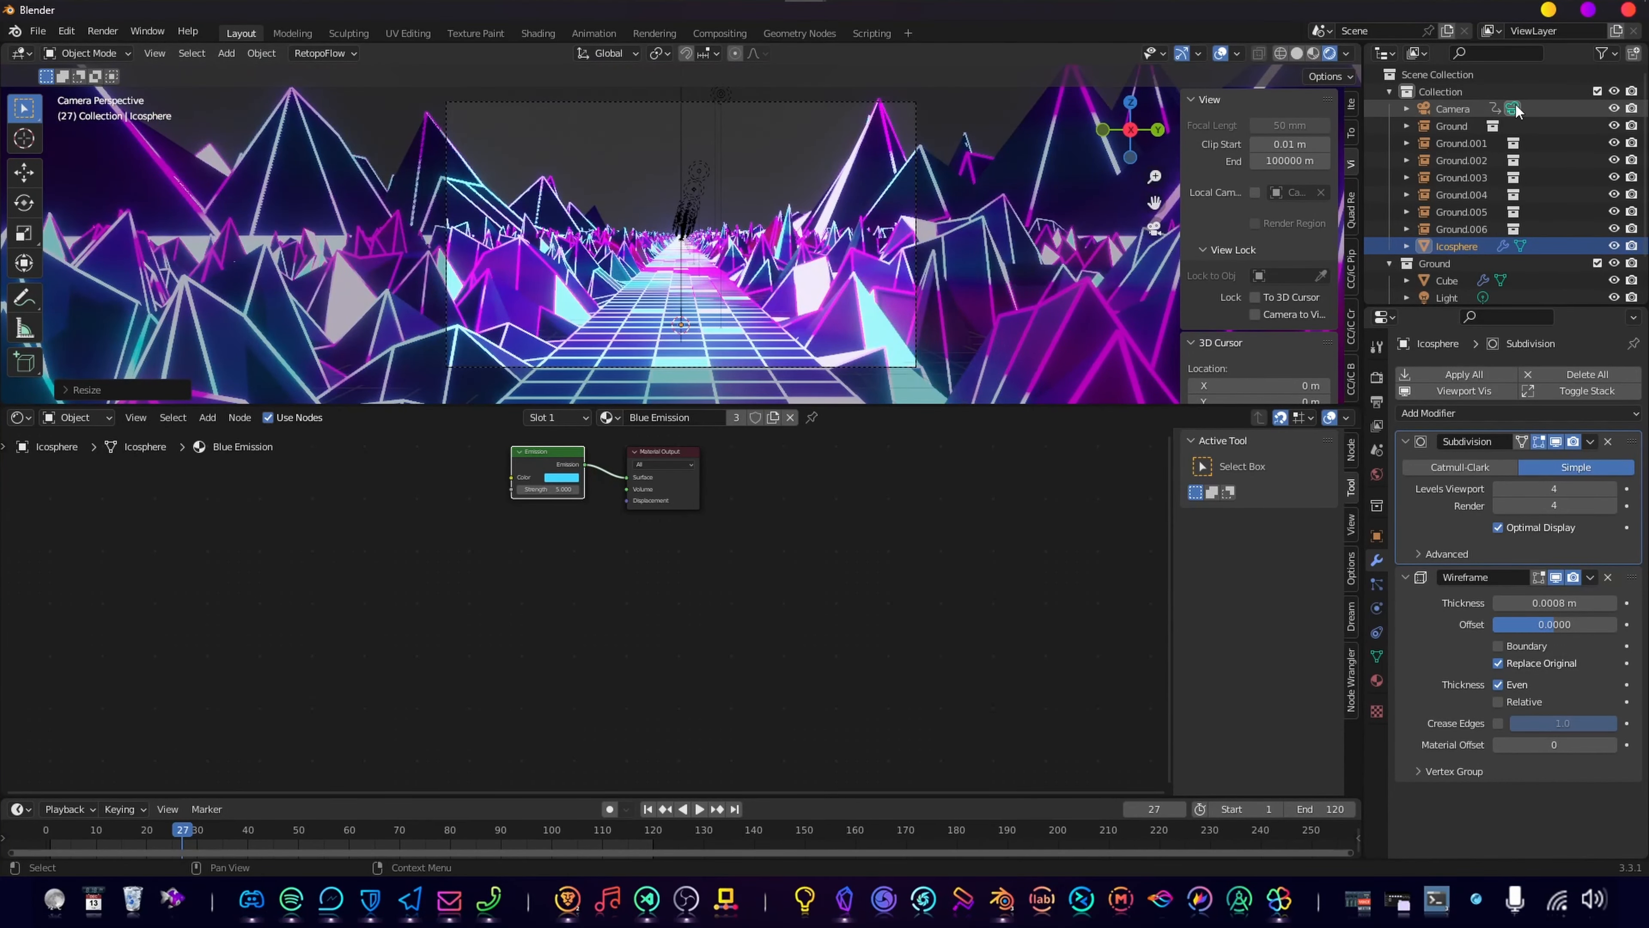
pyautogui.click(1513, 109)
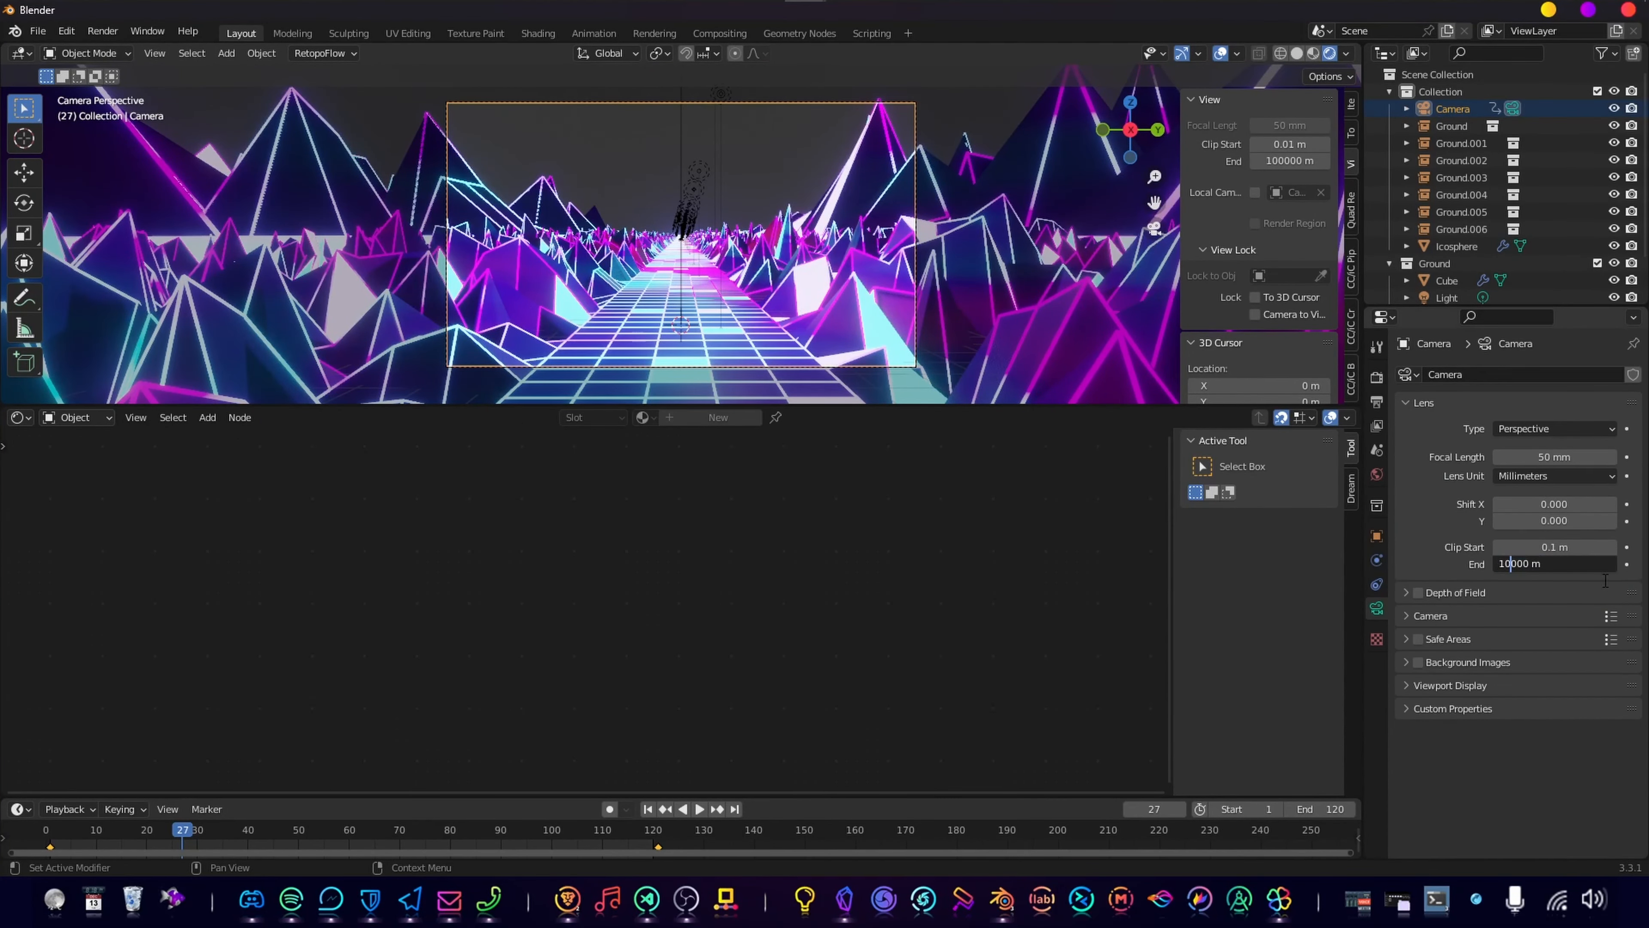
pyautogui.press('Return')
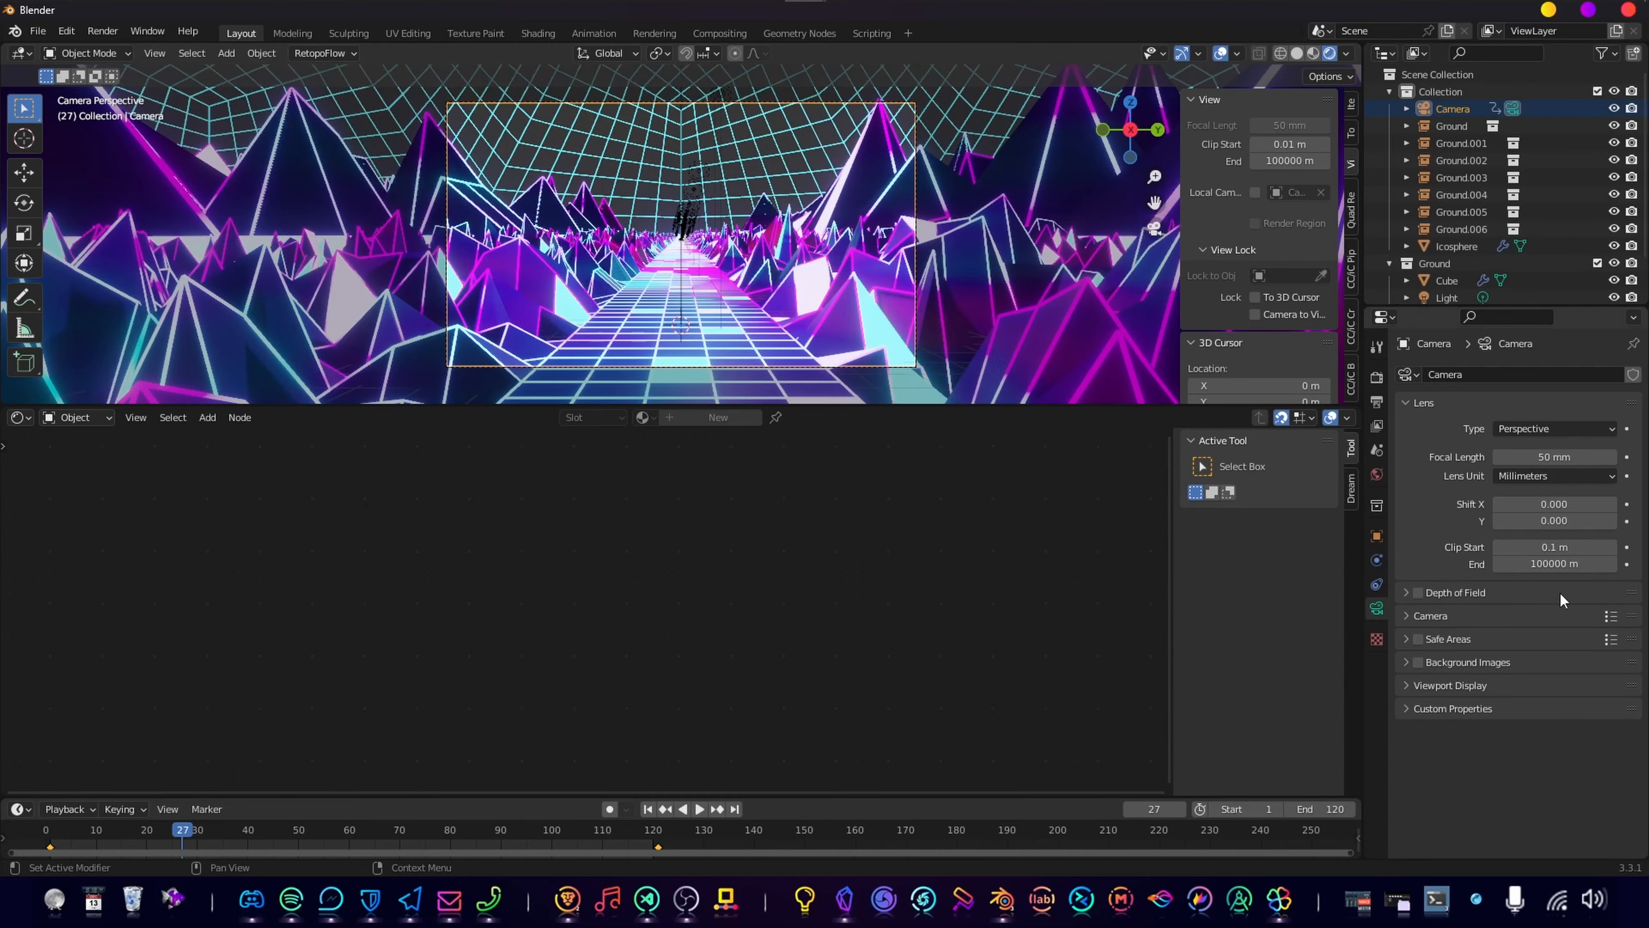
# Step: Make the 3D viewport taller and play the animation through the camera to examine the grid dome
pyautogui.scroll(1, 740, 292)
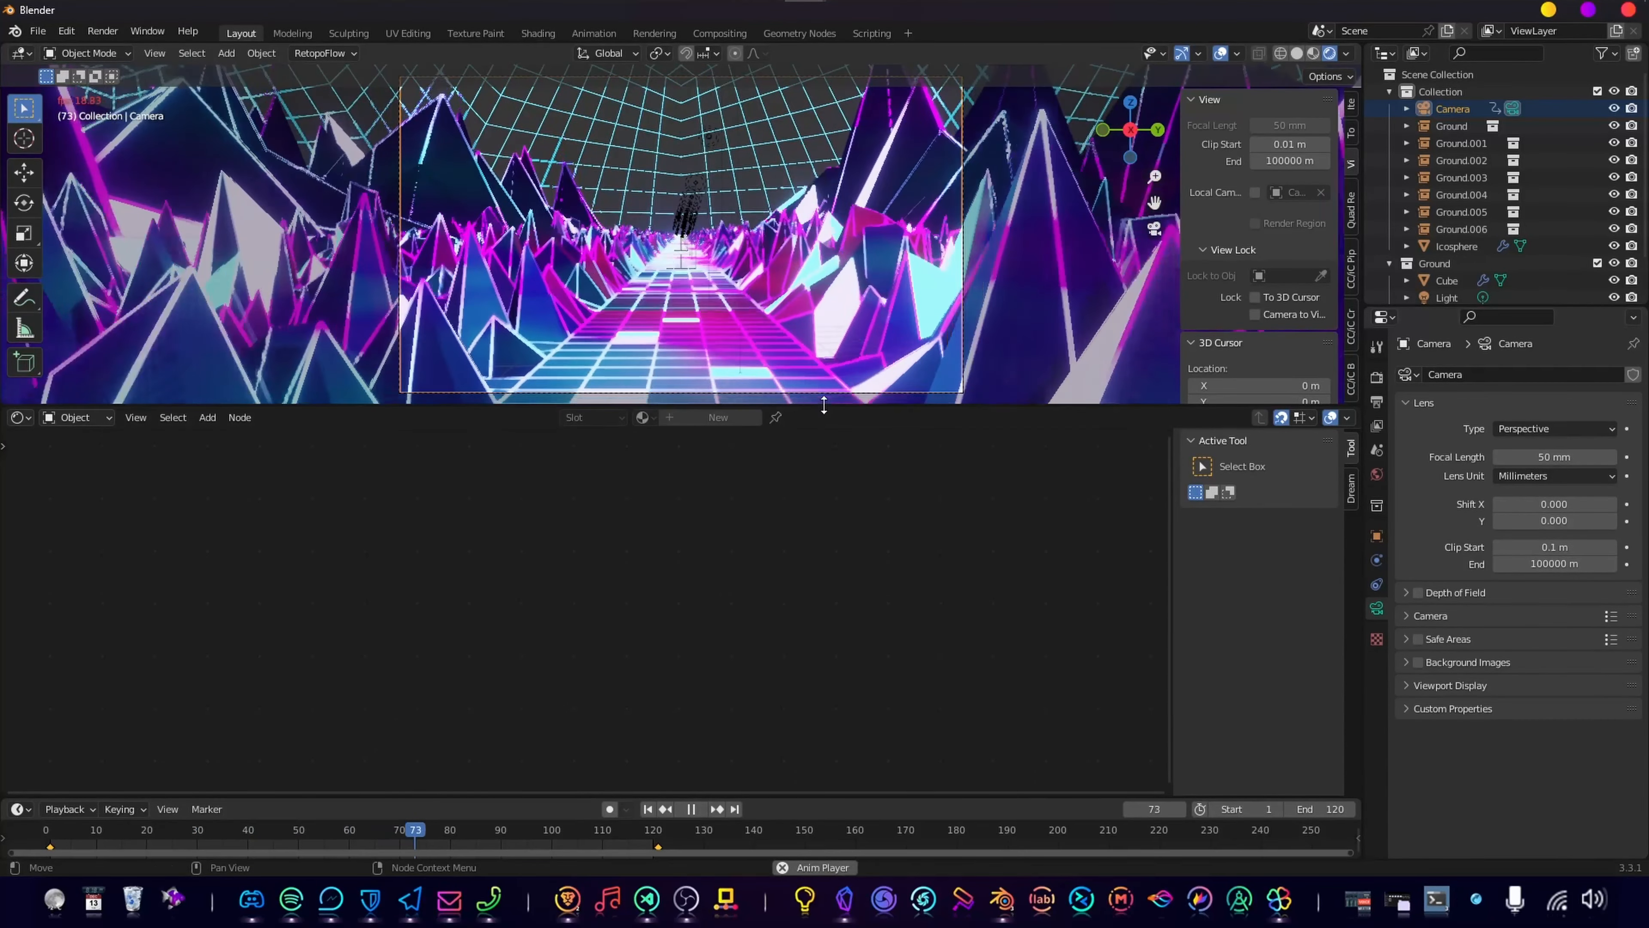
pyautogui.moveTo(804, 407); pyautogui.dragTo(832, 553)
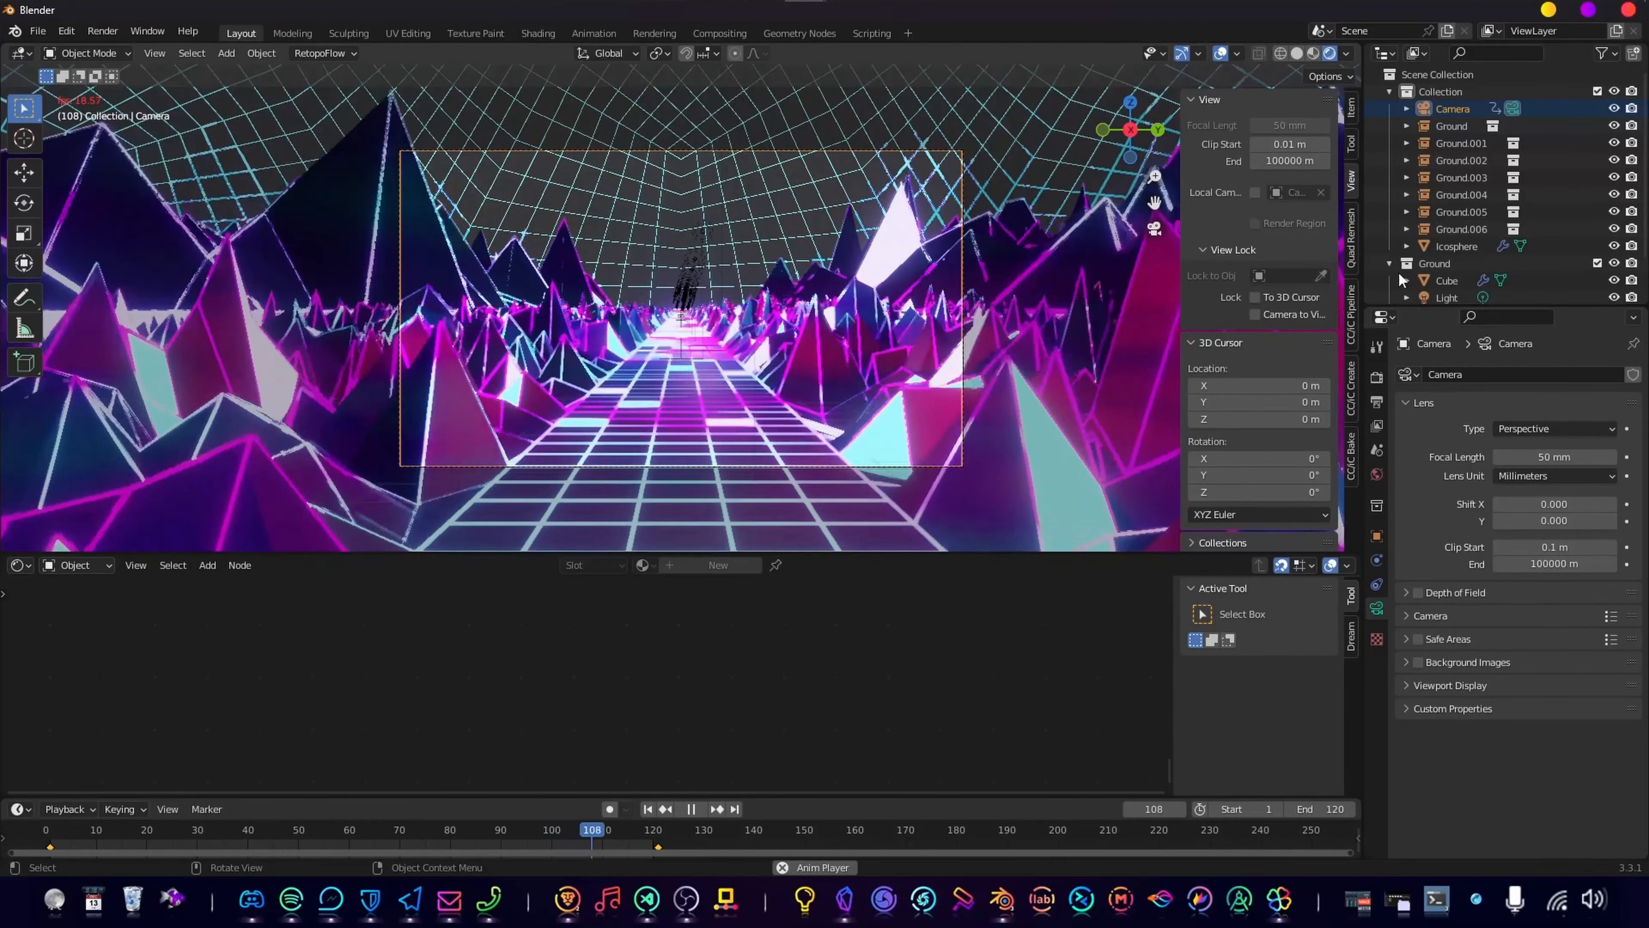
pyautogui.scroll(-2, 1596, 178)
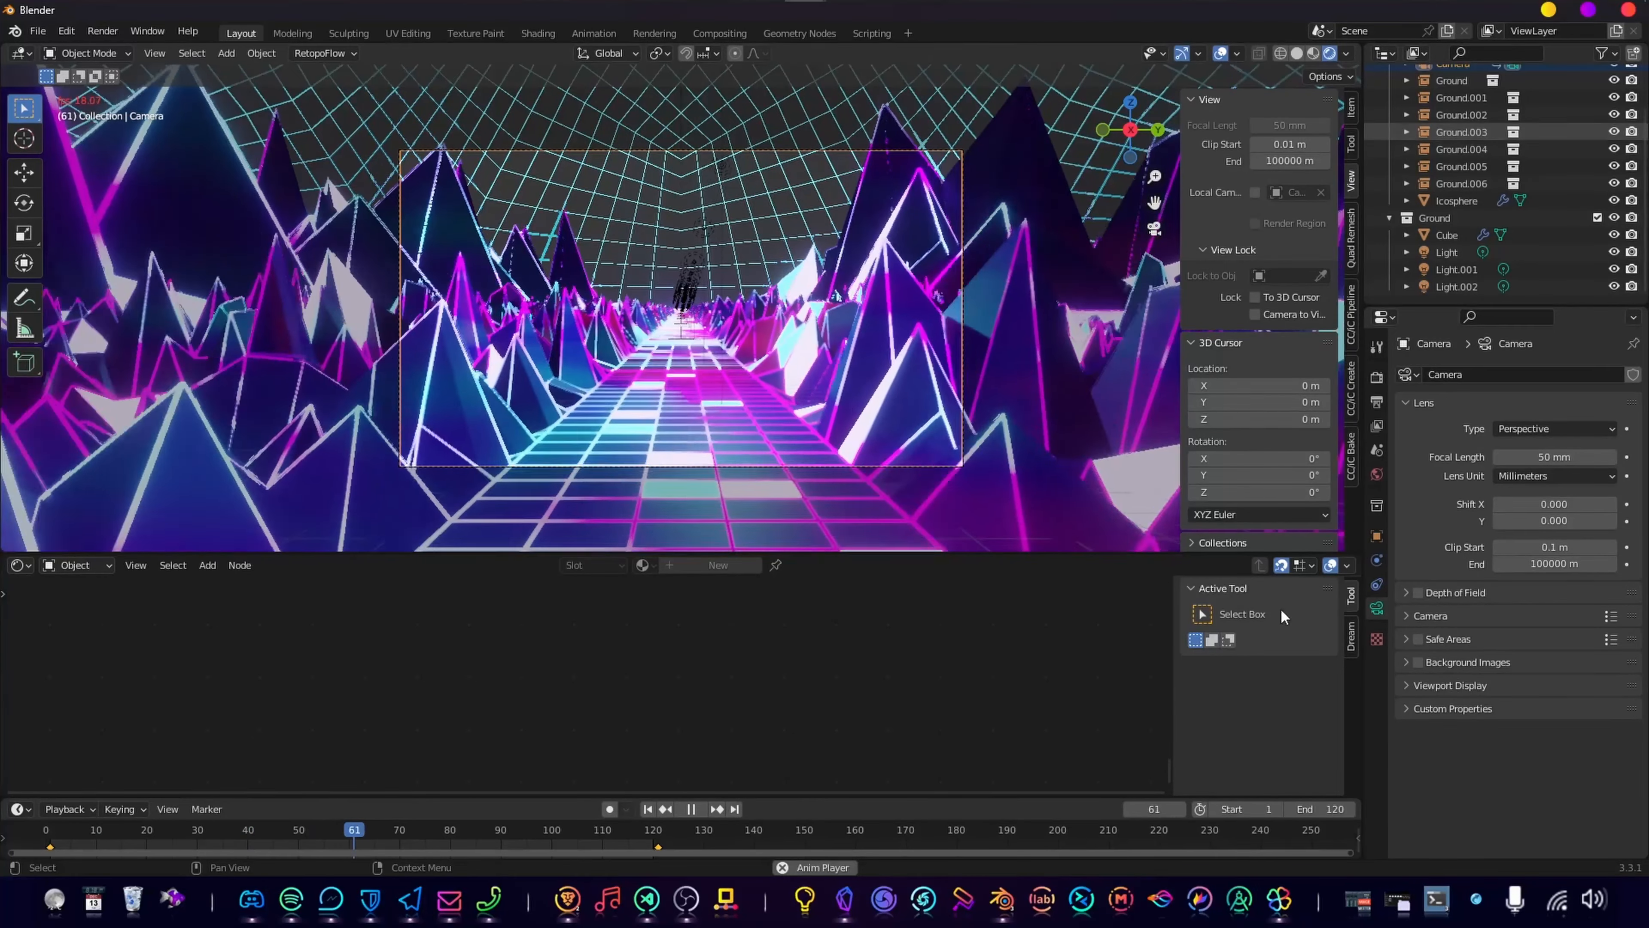
pyautogui.scroll(2, 1592, 182)
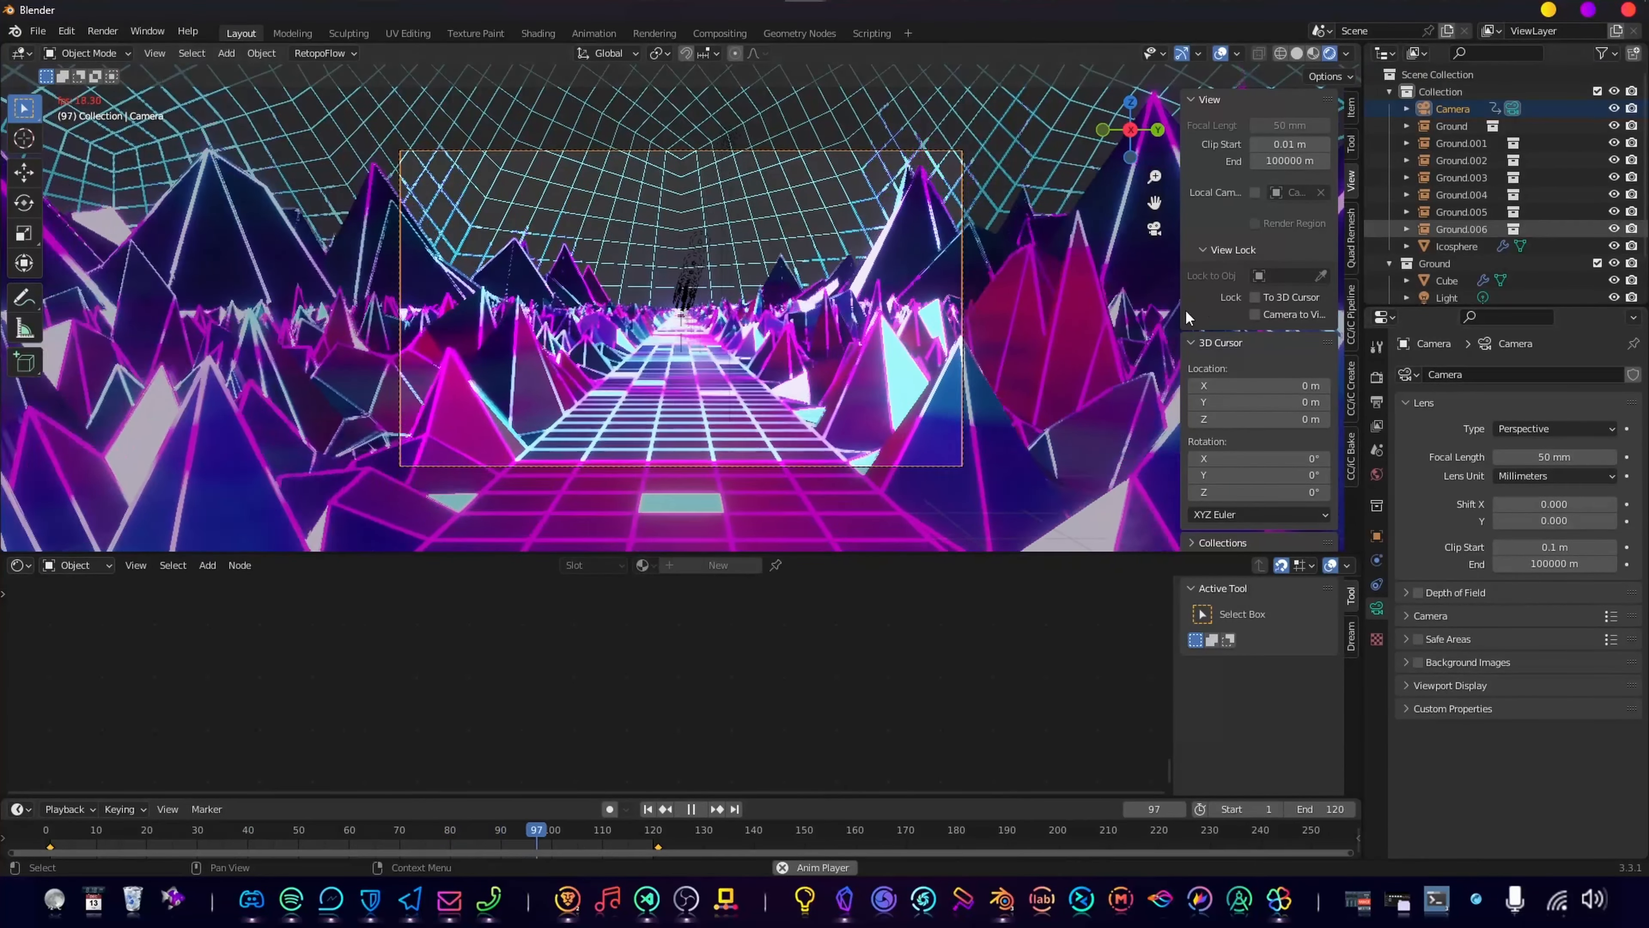
pyautogui.press('space')
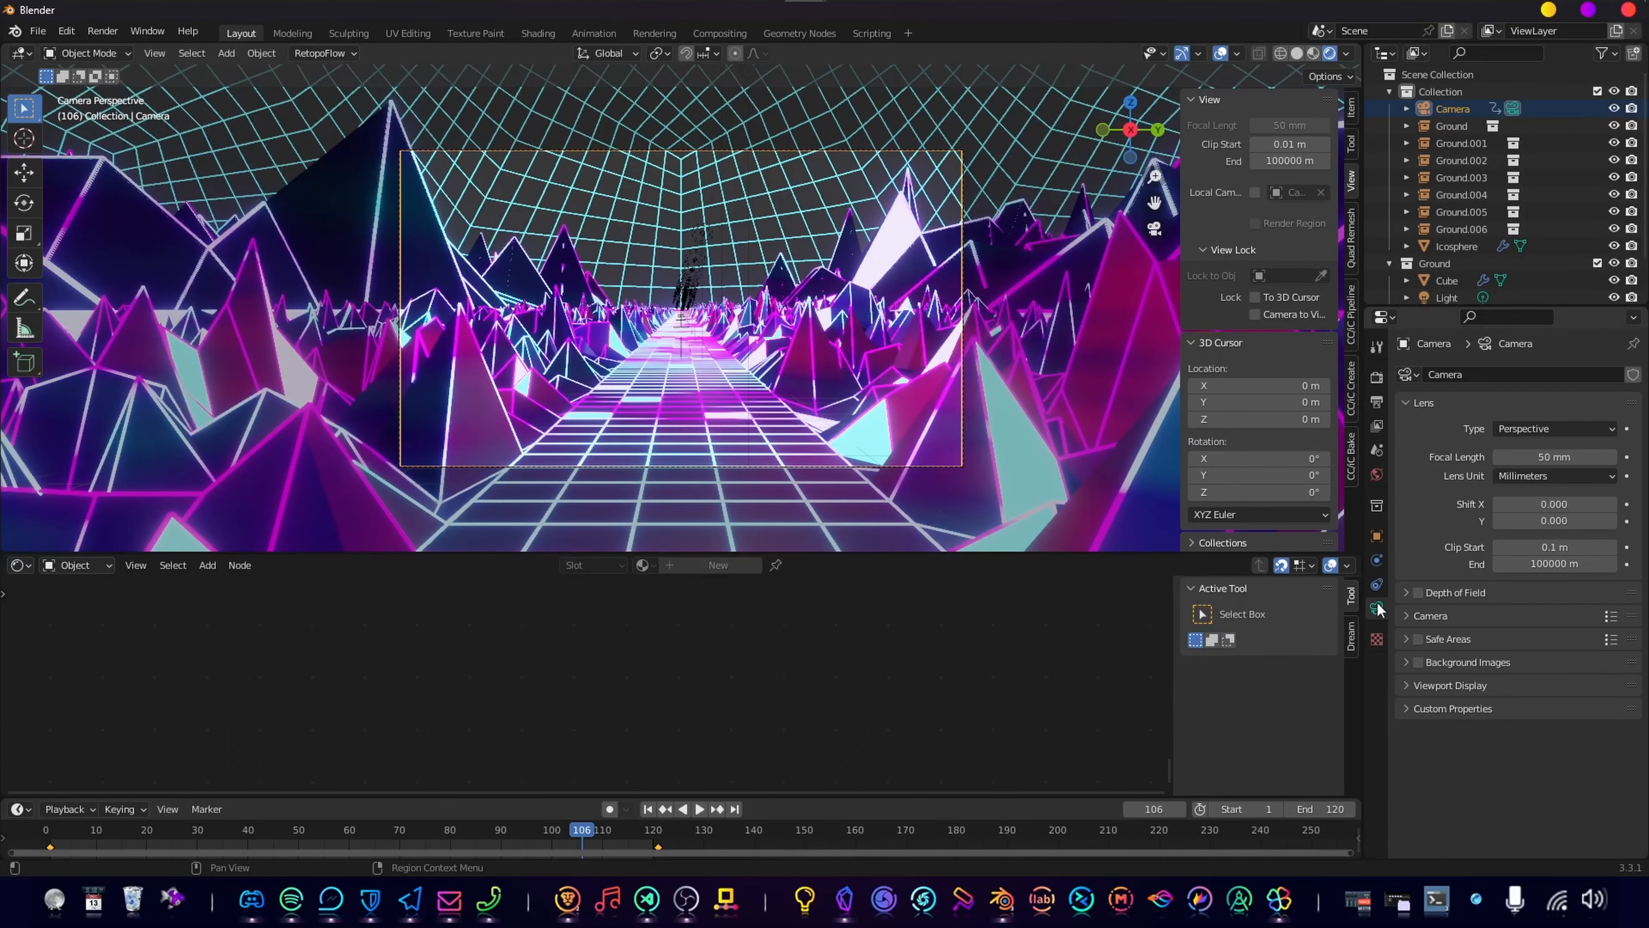
# Step: Set the camera's passepartout opacity to 1.000 and enlarge the framed camera image in the viewport
pyautogui.click(1443, 686)
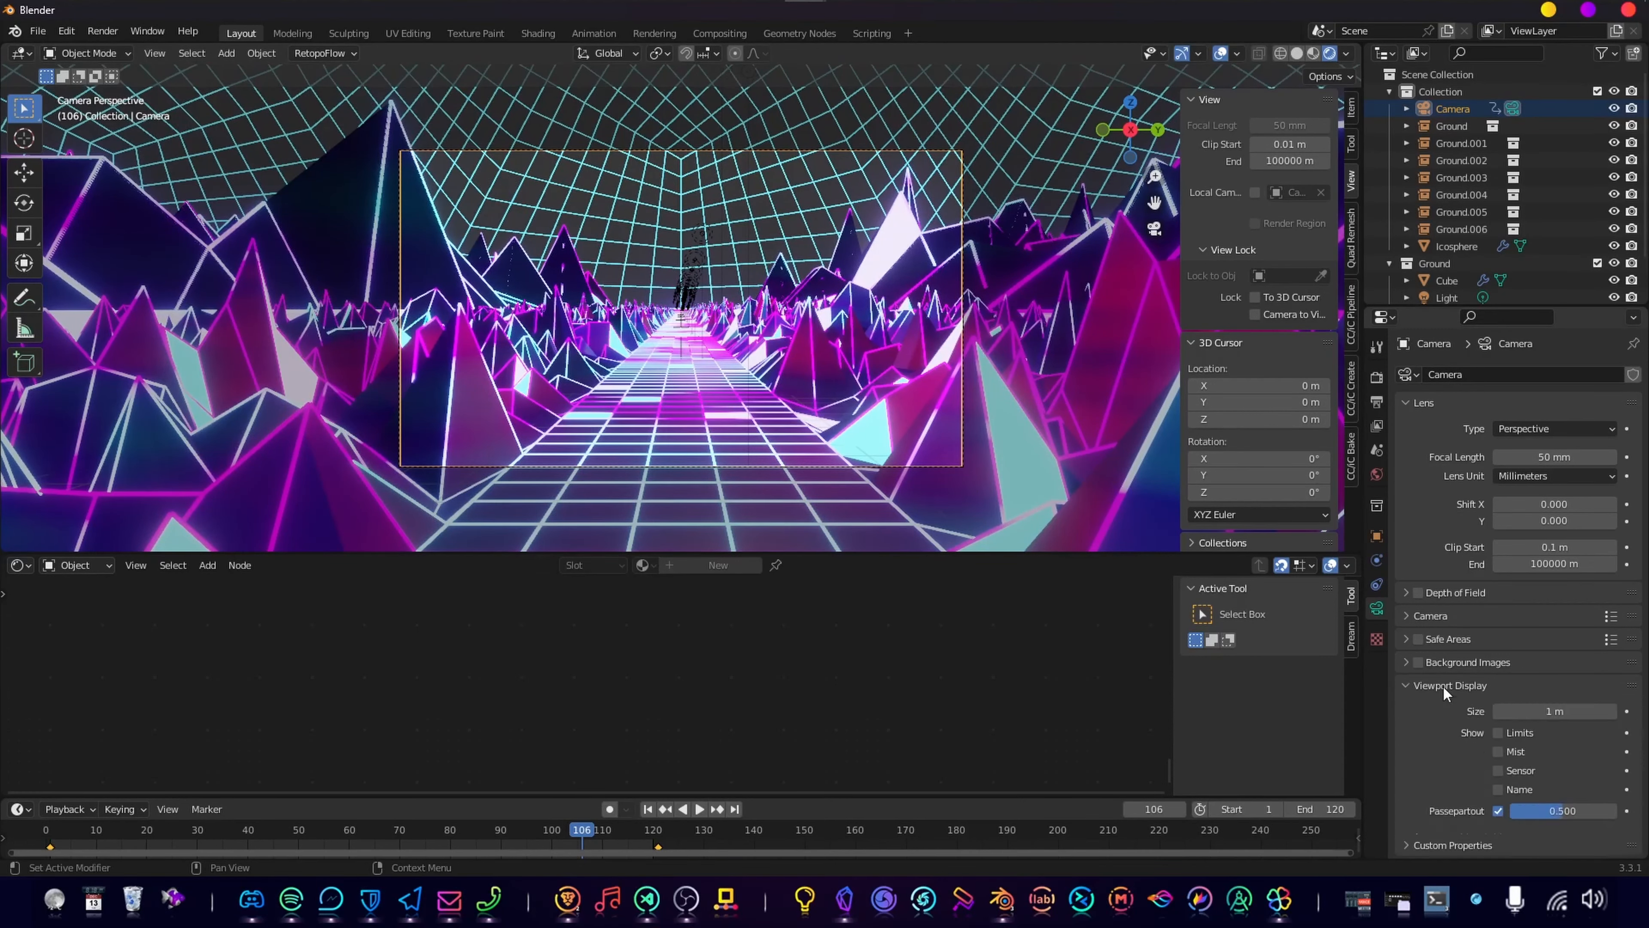
pyautogui.scroll(-1, 1575, 671)
pyautogui.moveTo(1542, 801); pyautogui.dragTo(1617, 800)
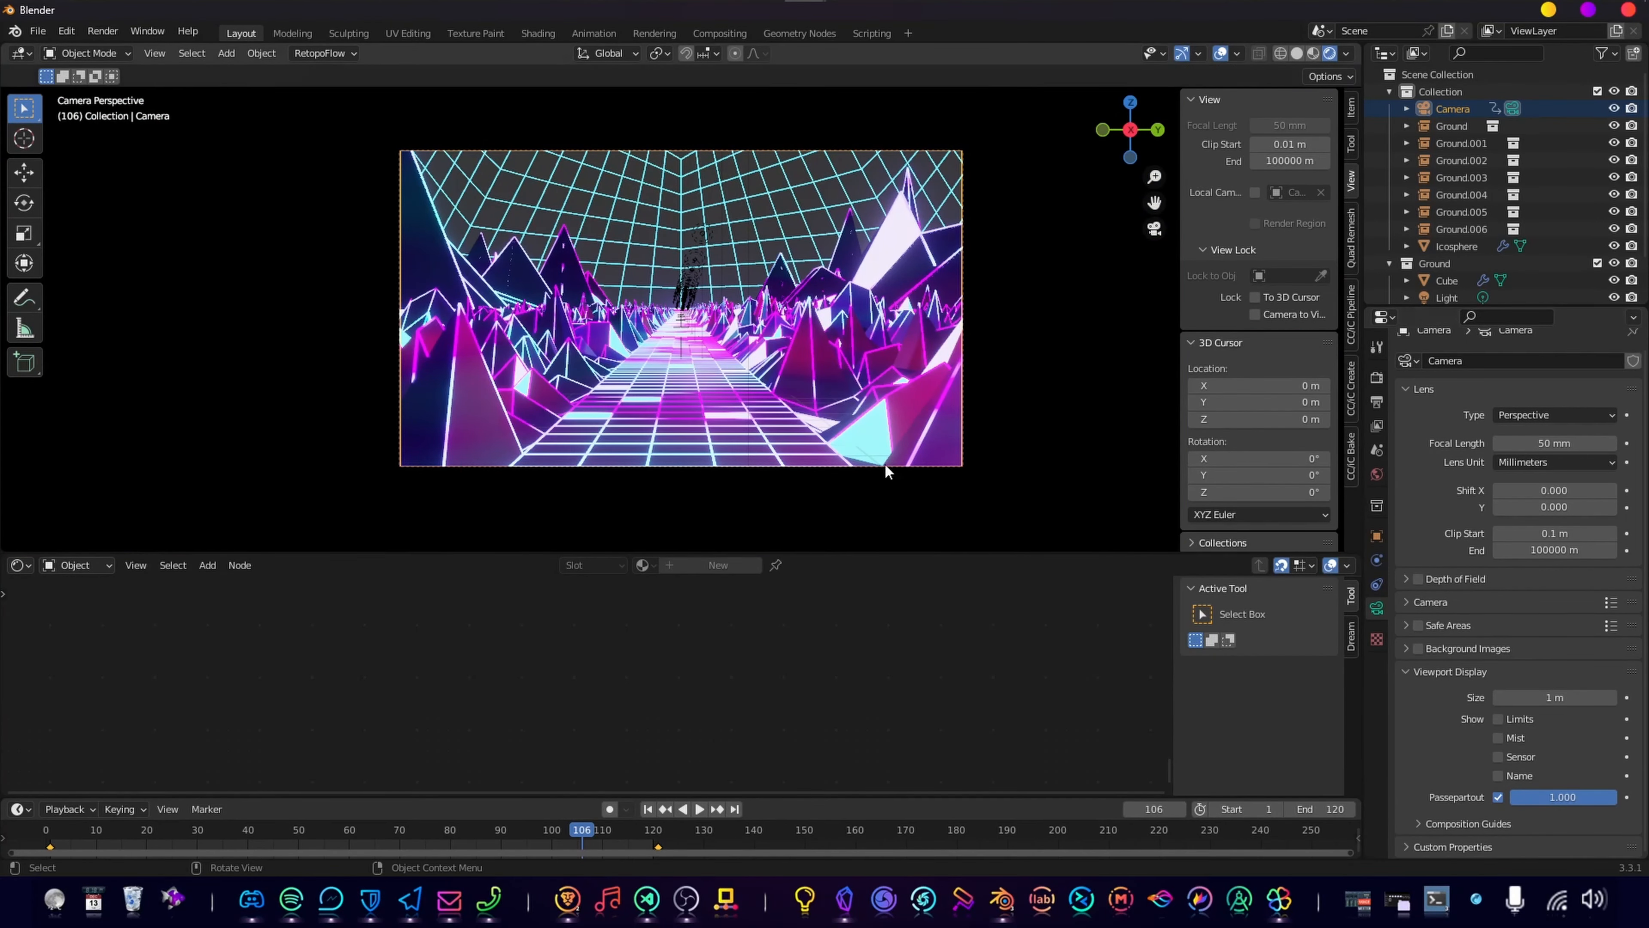
pyautogui.keyDown('shift'); pyautogui.moveTo(772, 316); pyautogui.dragTo(669, 332, button='middle'); pyautogui.keyUp('shift')
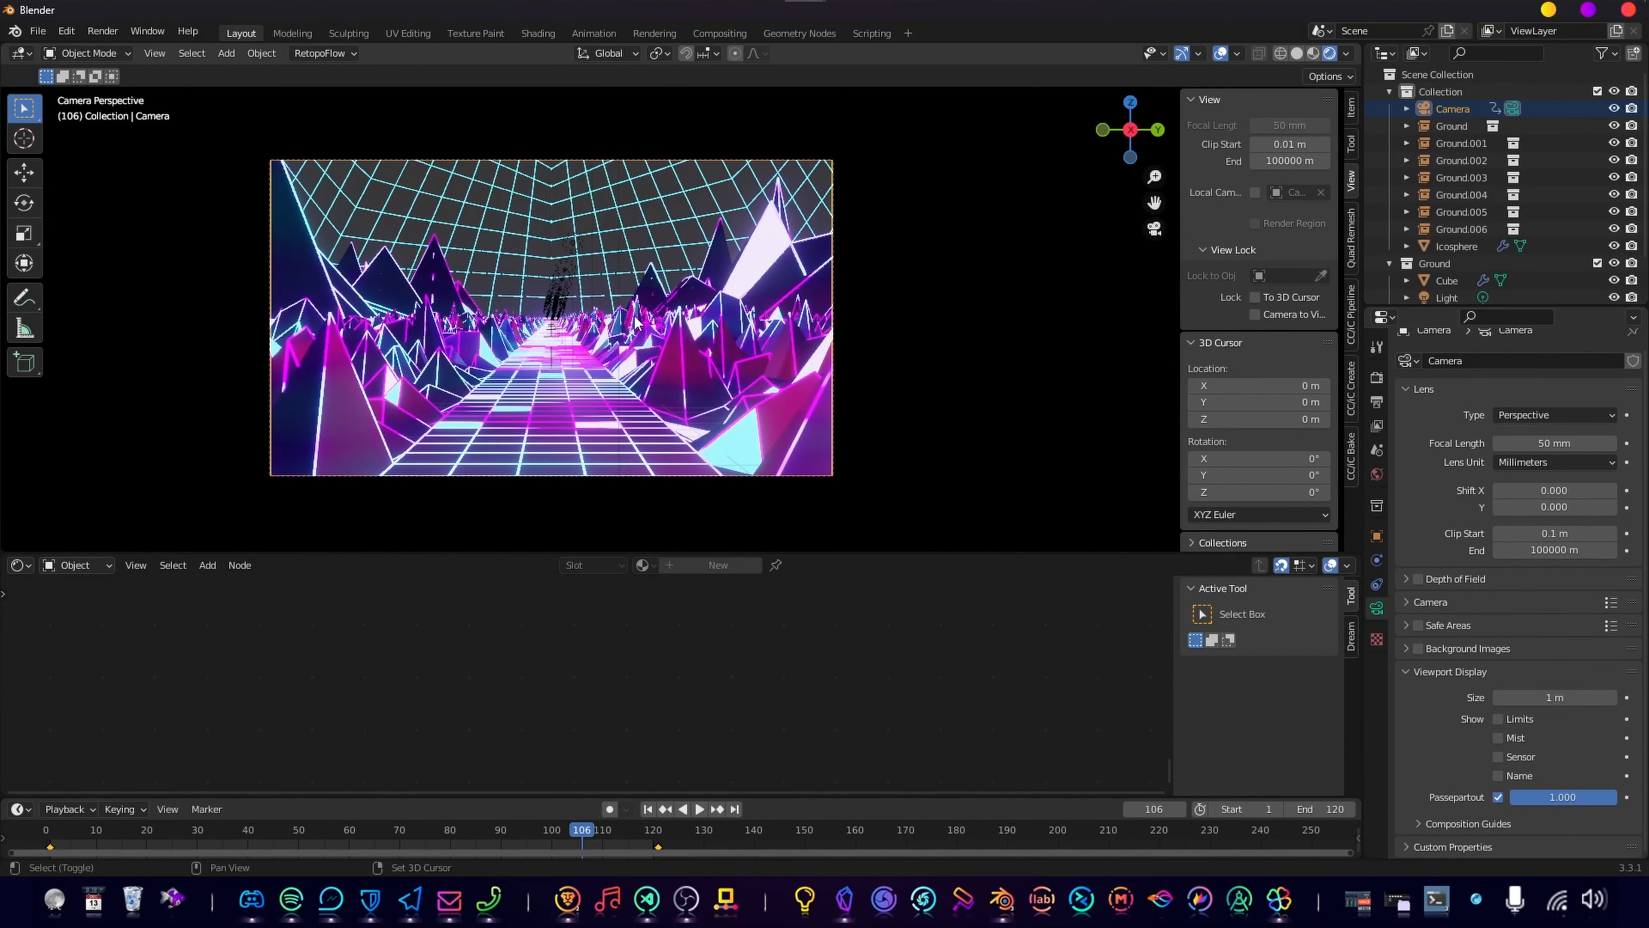
pyautogui.scroll(1, 669, 332)
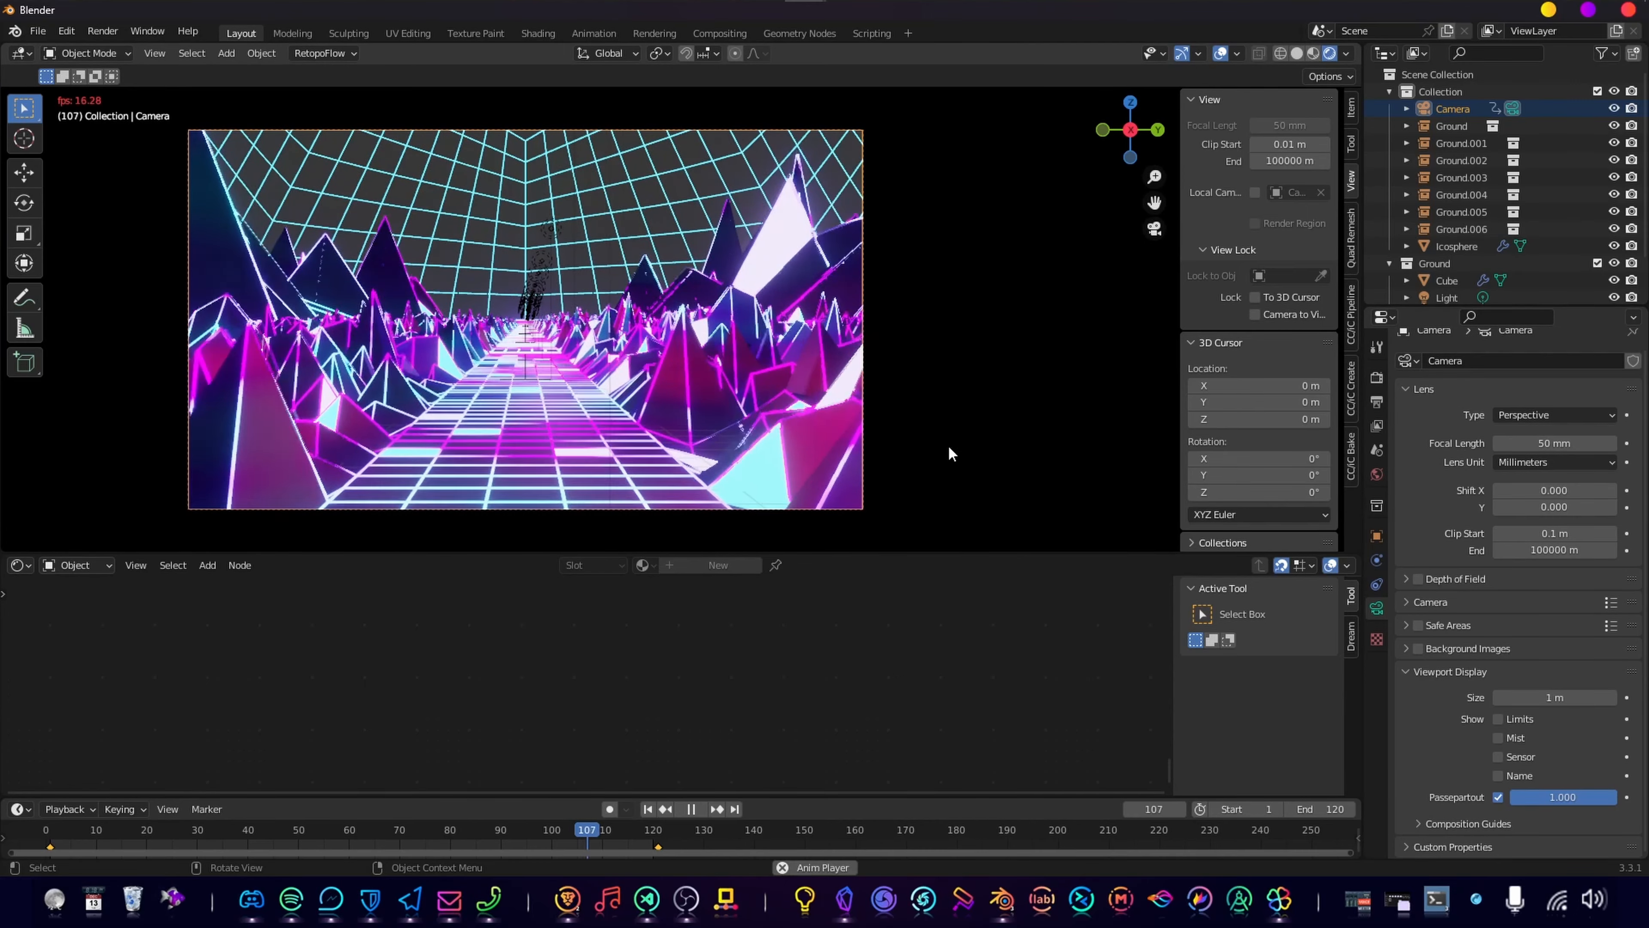